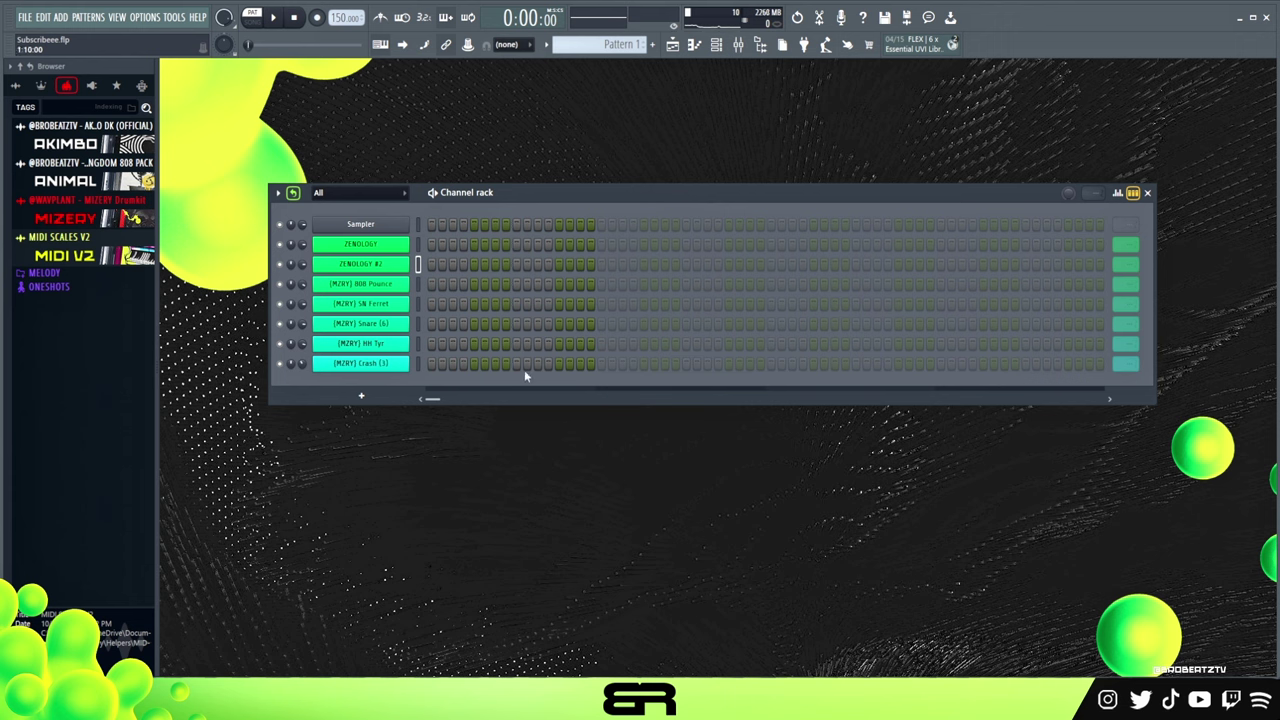
# Open the ZENOLOGY plugin, move it aside, then open ZENOLOGY #2's 020: Sawchestra preset.
pyautogui.click(400, 247)
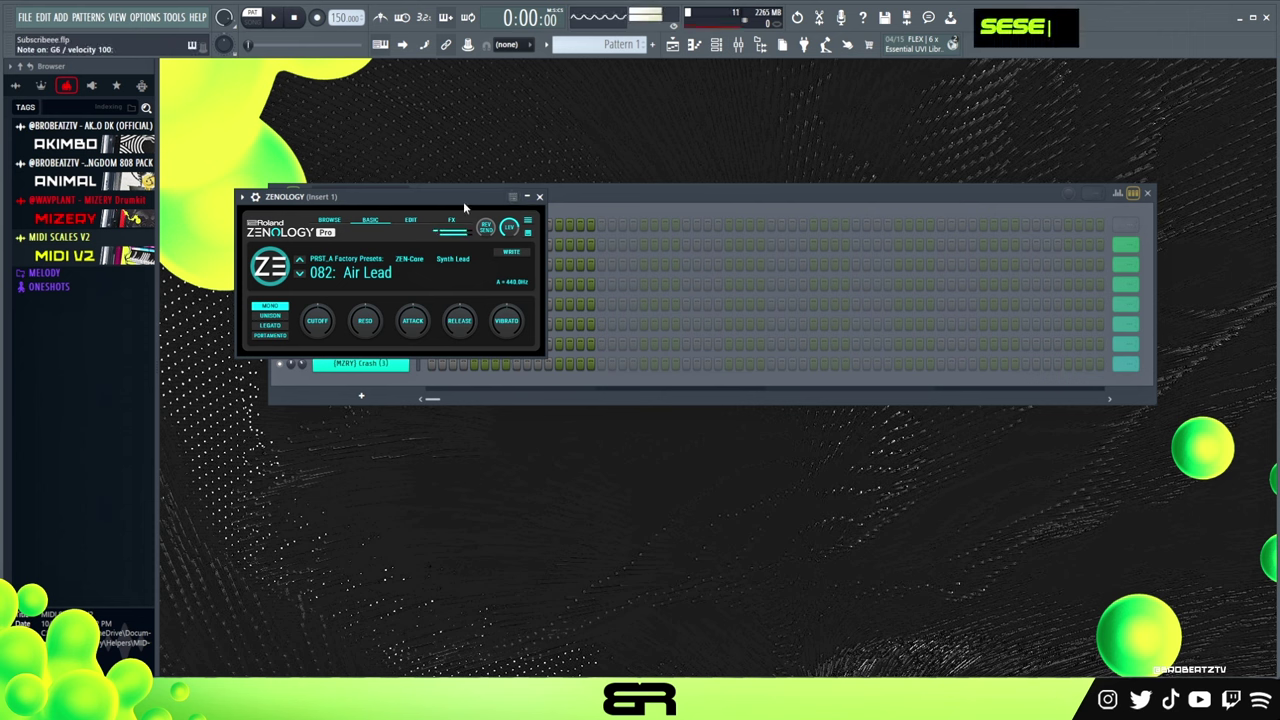
pyautogui.moveTo(463, 197); pyautogui.dragTo(723, 216)
pyautogui.click(392, 265)
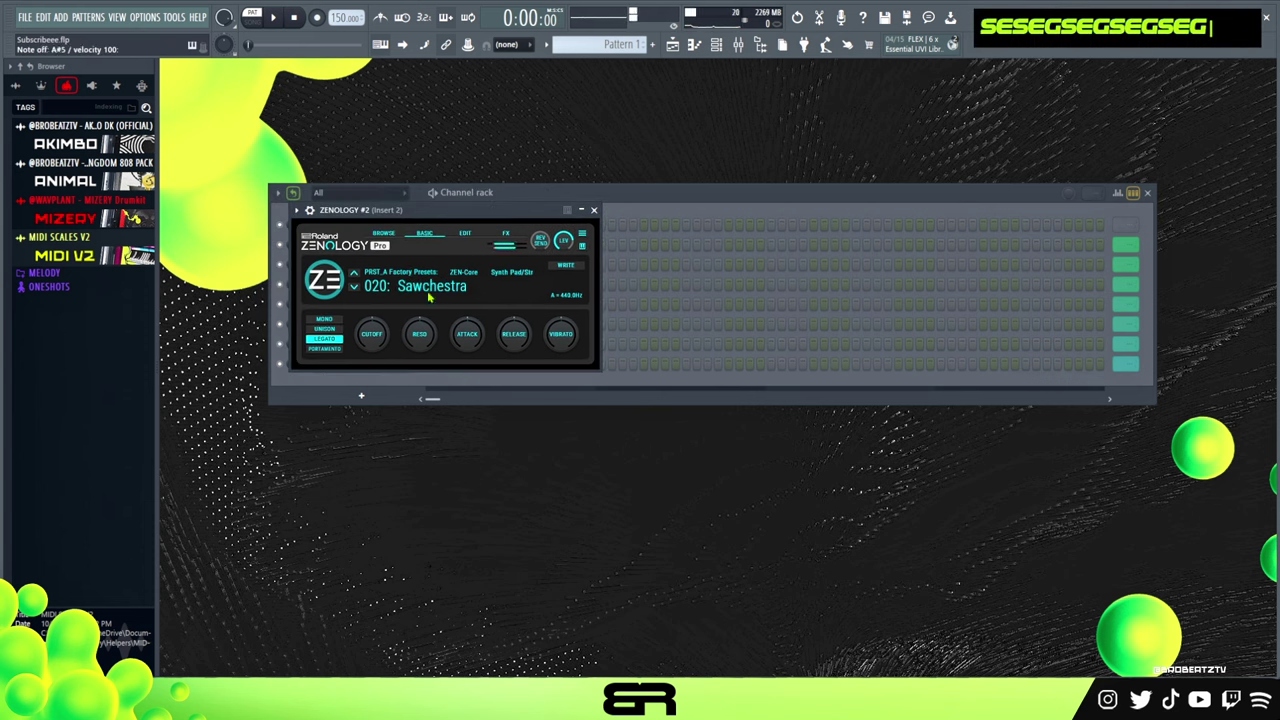
# Import the G# file from MIDI SCALES V2 > Major > Minor (Aeo) into the Channel rack.
pyautogui.click(593, 210)
pyautogui.click(120, 257)
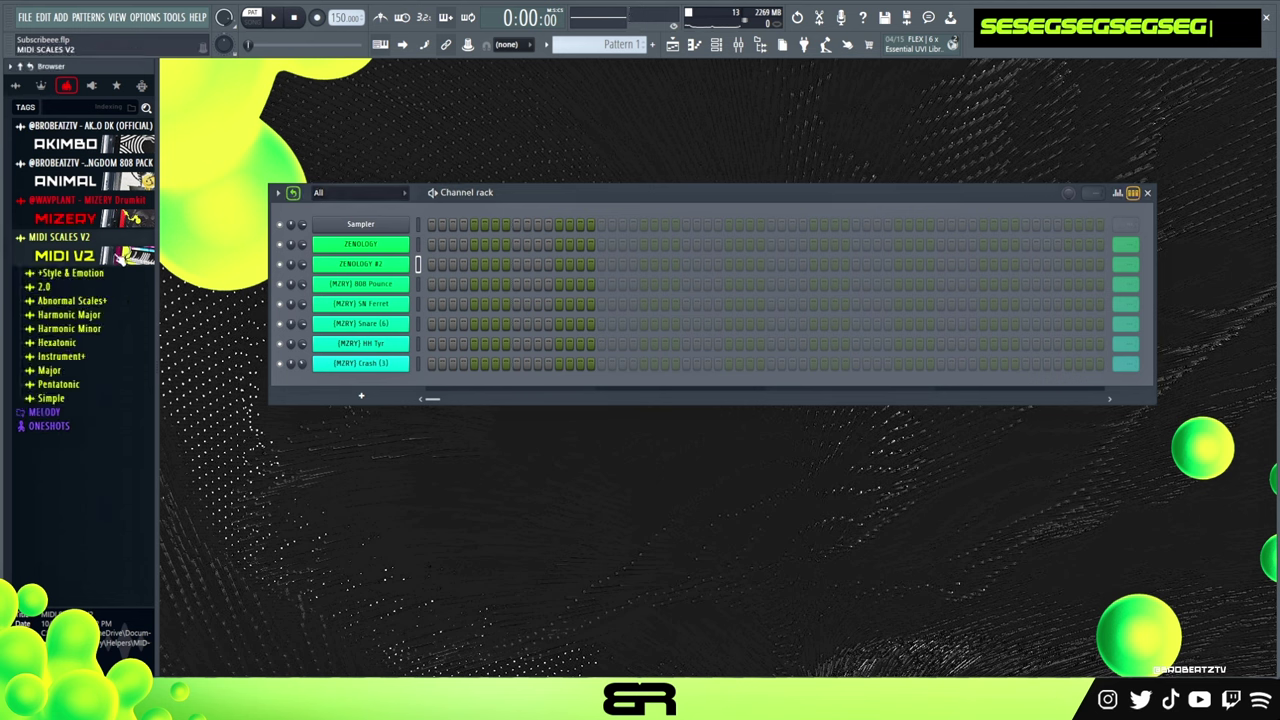
pyautogui.click(90, 370)
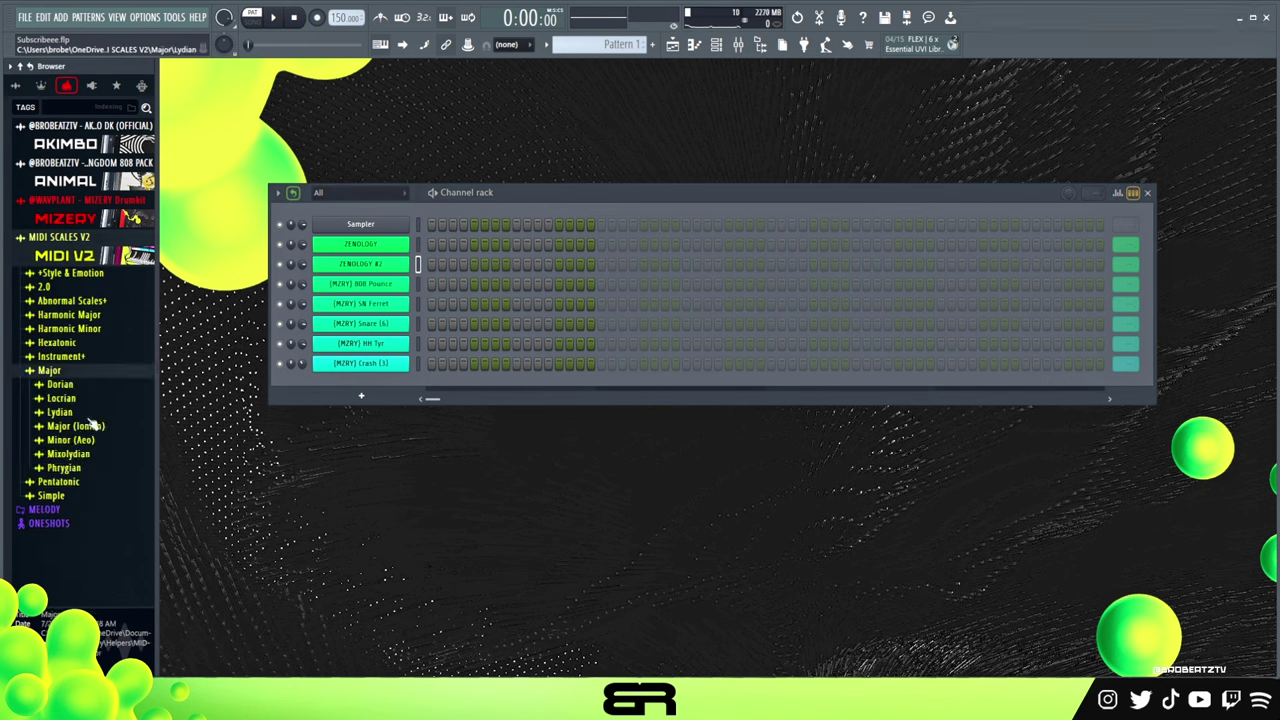
pyautogui.click(85, 440)
pyautogui.scroll(-3, 95, 438)
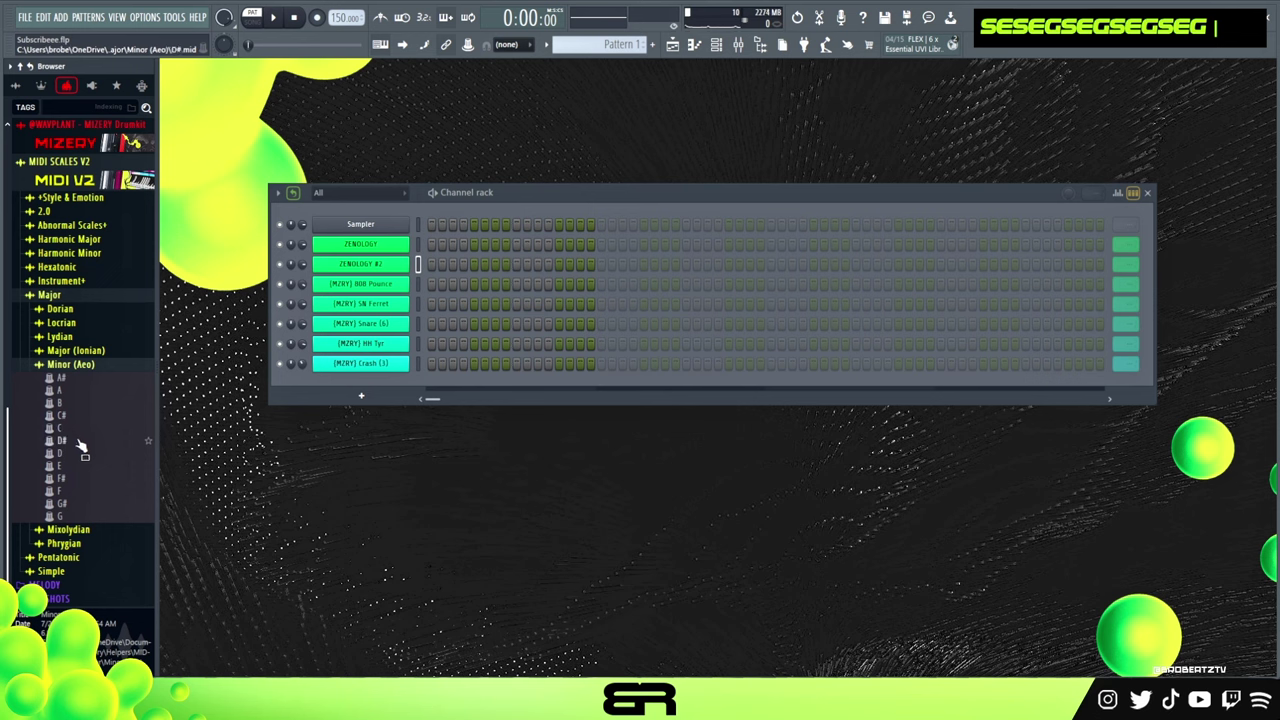
pyautogui.moveTo(65, 503); pyautogui.dragTo(380, 230)
pyautogui.click(743, 407)
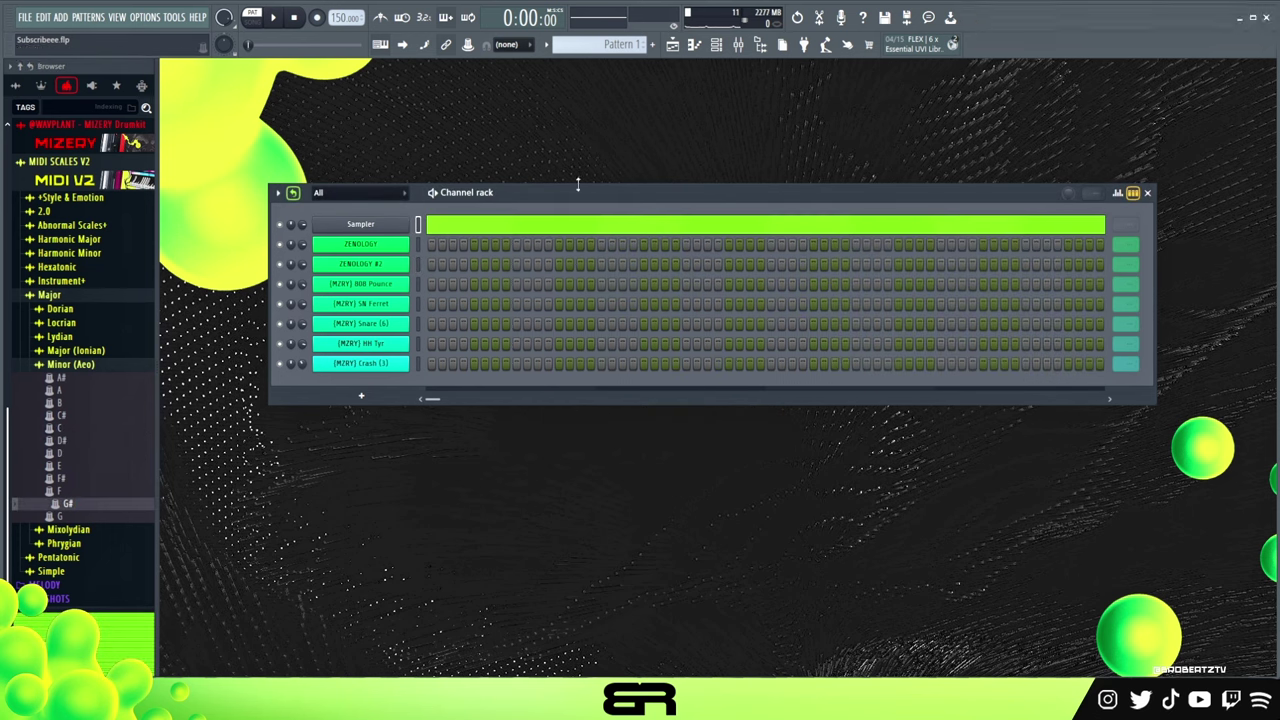
# Rename the imported channel to 'G# Min' and bring up ZENOLOGY #2's piano roll.
pyautogui.rightClick(404, 226)
pyautogui.click(455, 240)
pyautogui.write('G# M')
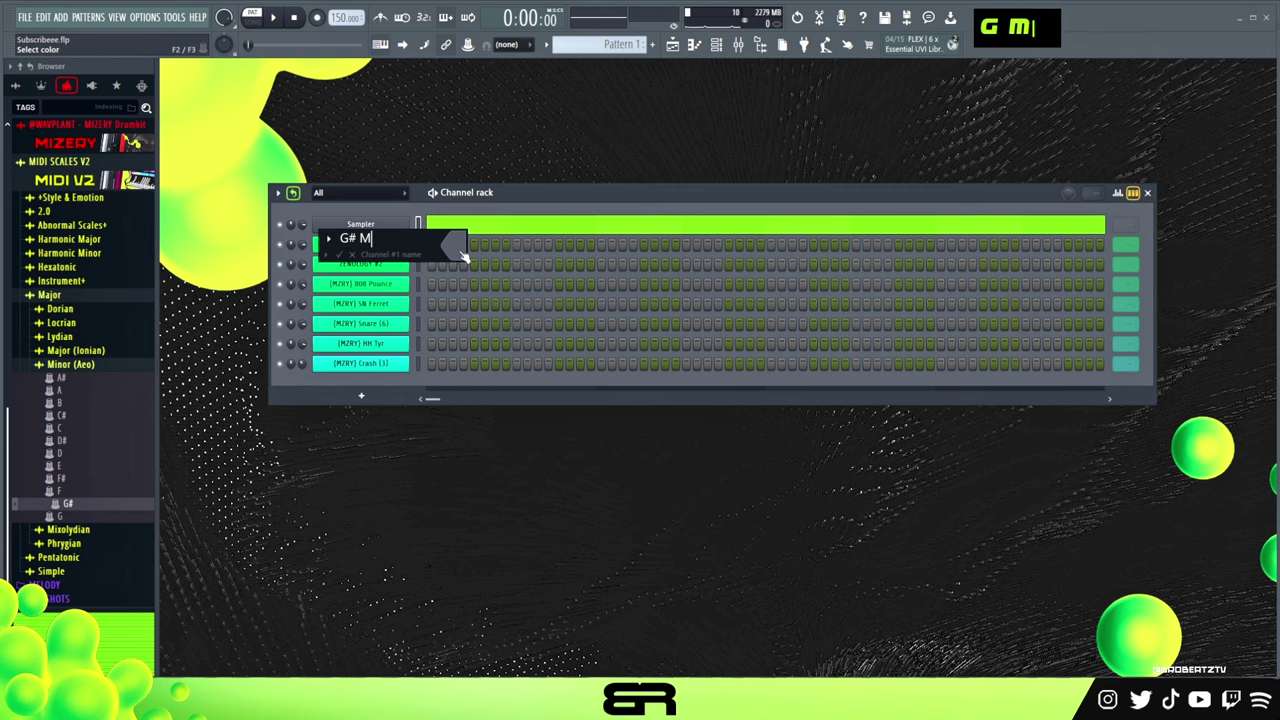
pyautogui.write('in')
pyautogui.press('Return')
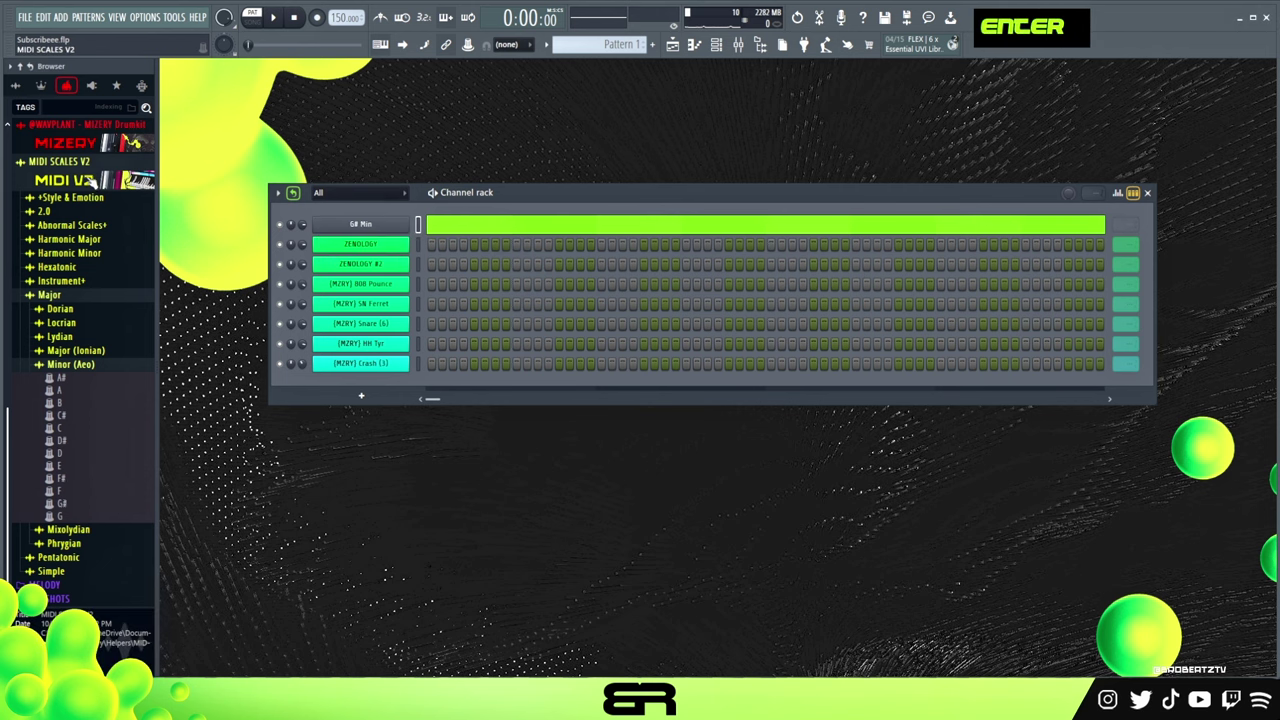
pyautogui.rightClick(370, 263)
pyautogui.click(440, 266)
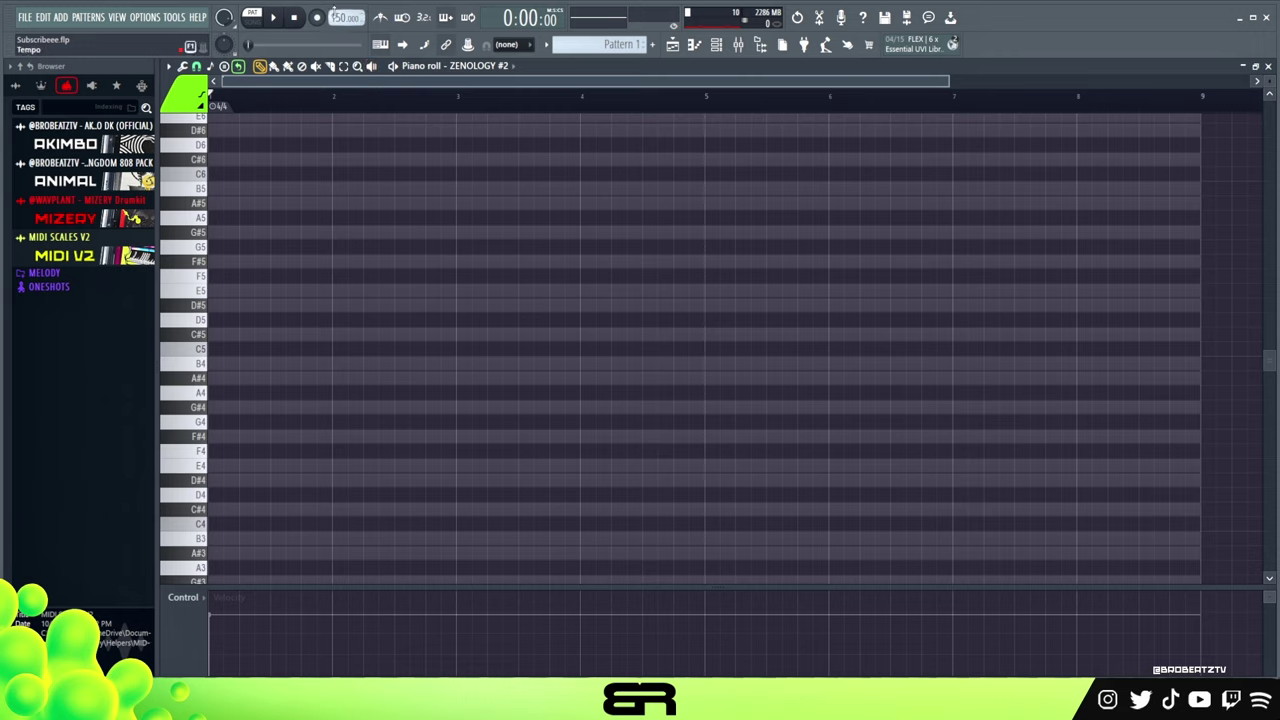
# Set the project tempo to 152.
pyautogui.scroll(1, 355, 18)
pyautogui.scroll(-1, 355, 18)
pyautogui.rightClick(398, 251)
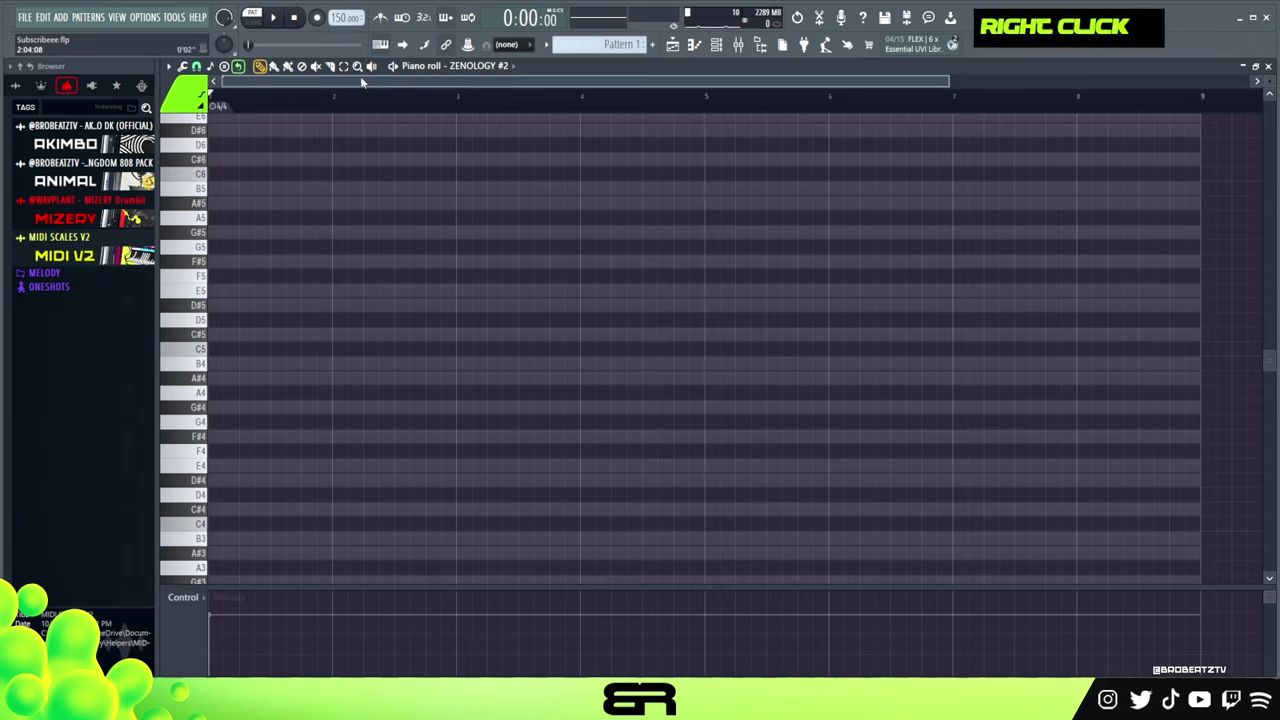
pyautogui.scroll(2, 345, 18)
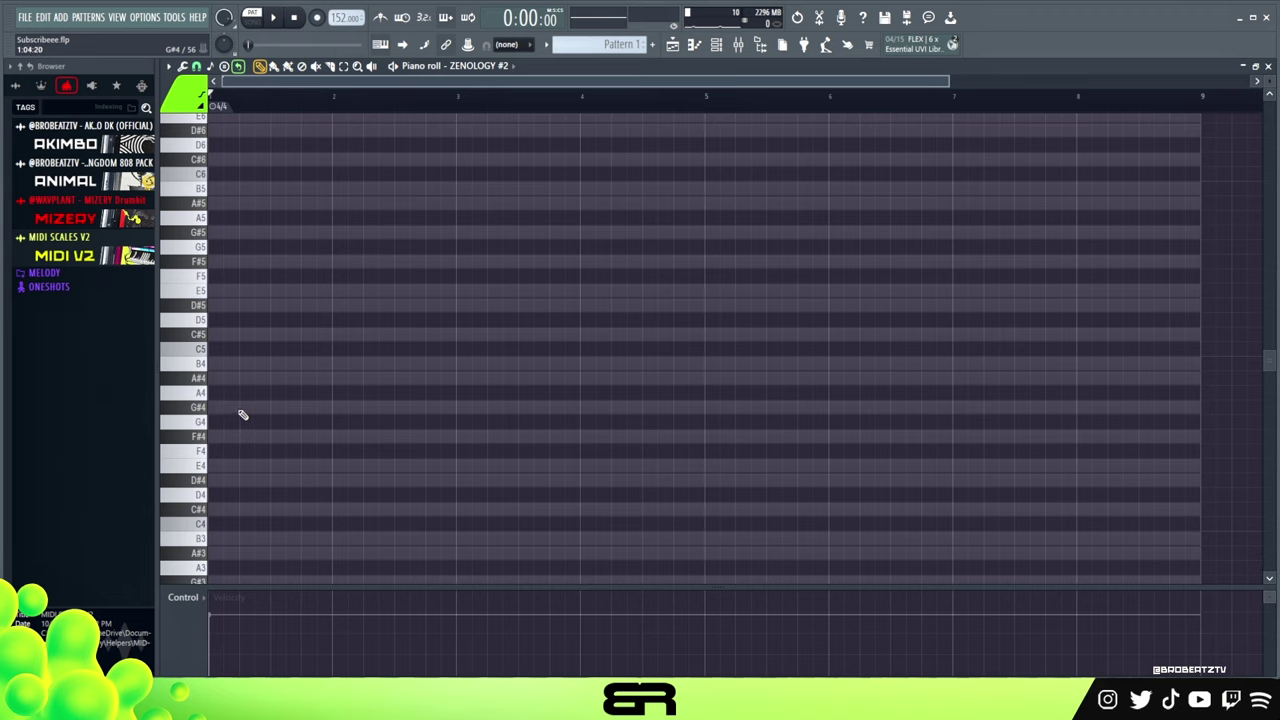
# Draw a G#4, B4, D#5 chord at the start of bar 1 and audition it.
pyautogui.click(214, 407)
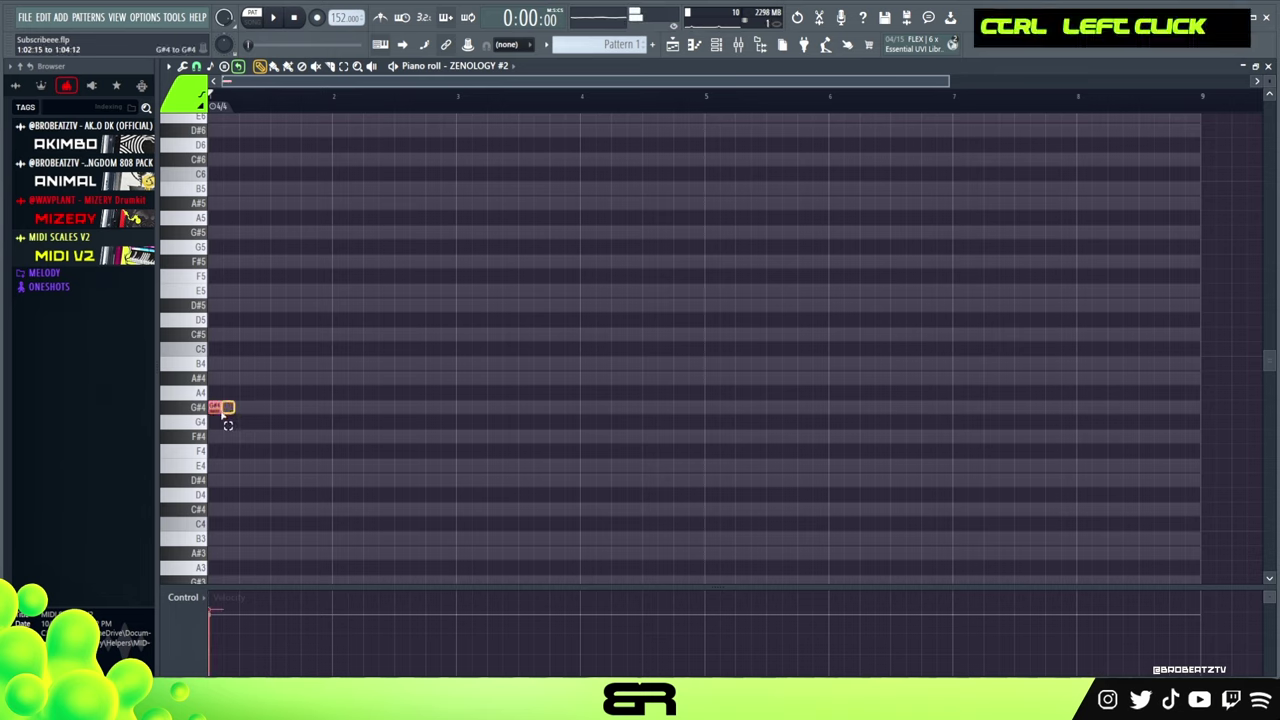
pyautogui.keyDown('shift'); pyautogui.click(229, 376); pyautogui.keyUp('shift')
pyautogui.moveTo(228, 368); pyautogui.dragTo(222, 354)
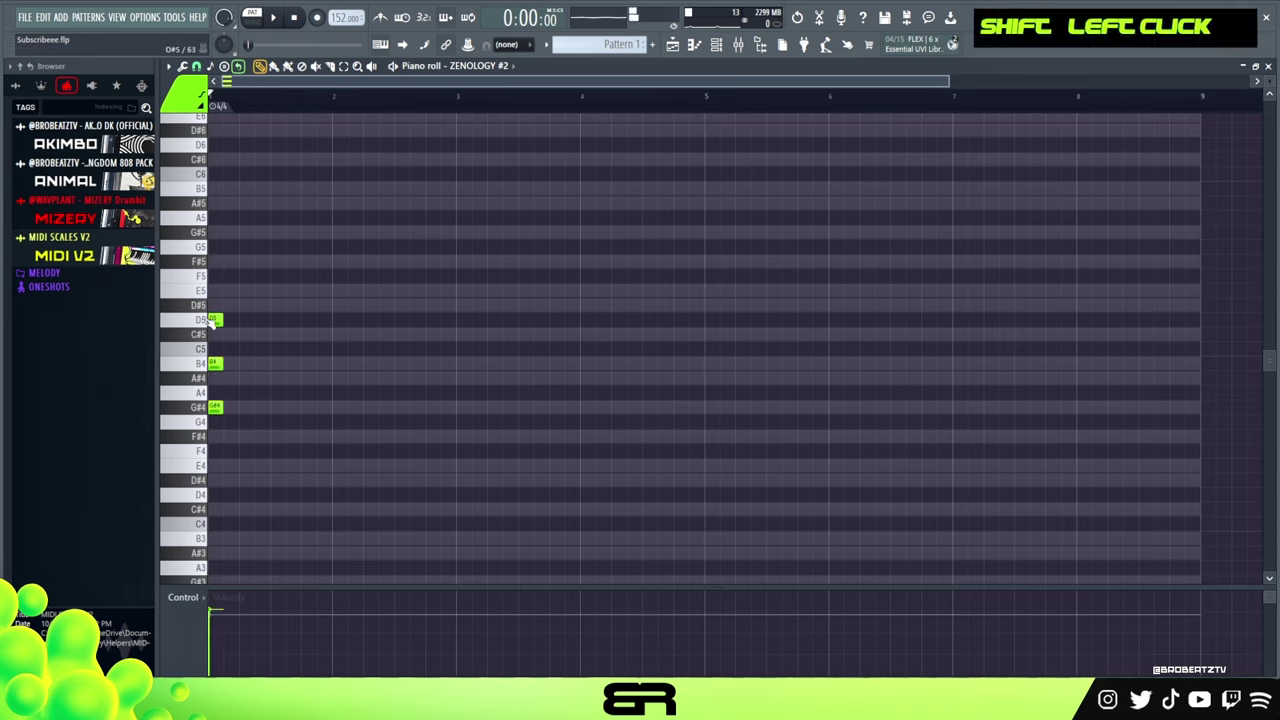
pyautogui.rightClick(219, 315)
pyautogui.click(216, 306)
pyautogui.press('space')
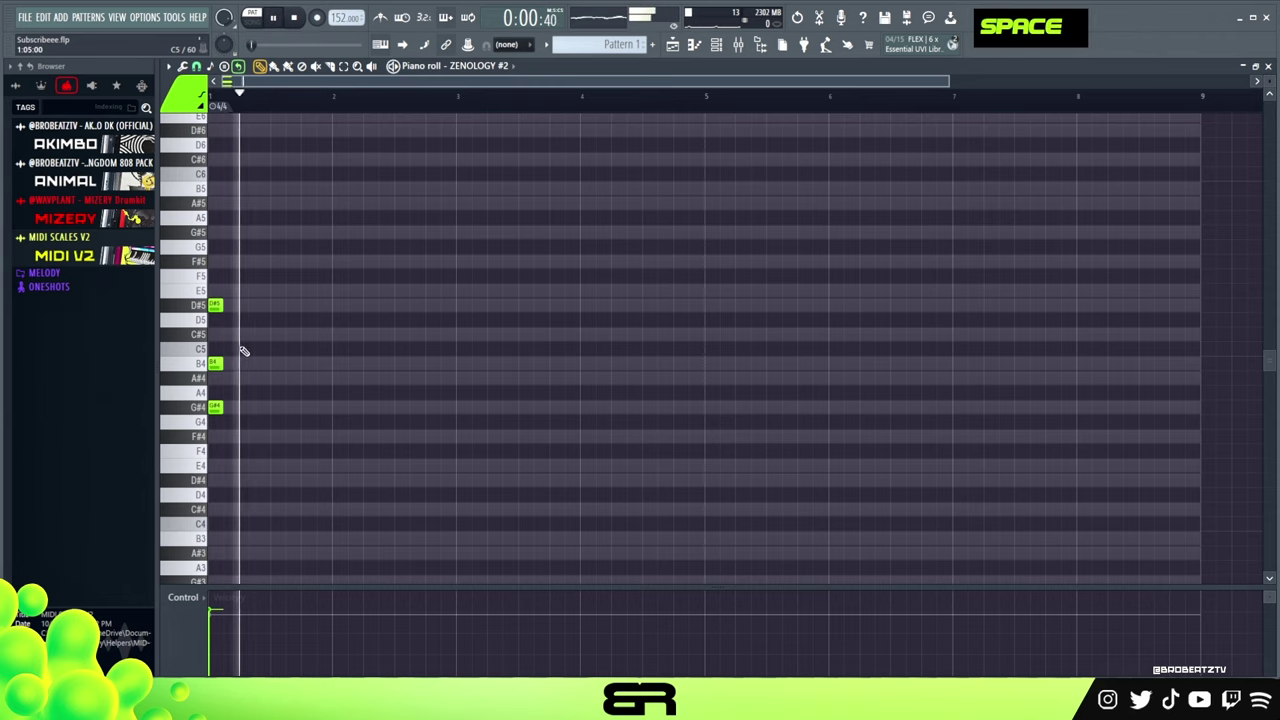
pyautogui.press('space')
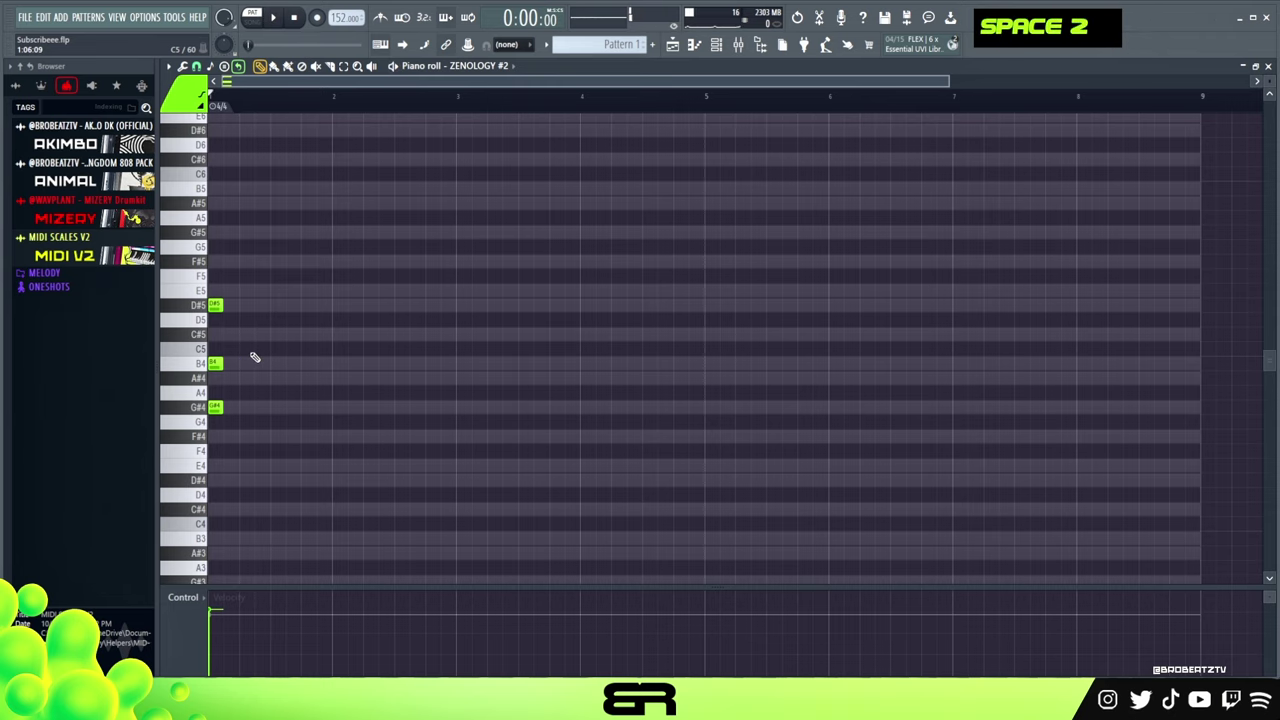
# Shift the whole chord up an octave to G#5, B5, D#6 and play it back.
pyautogui.hotkey('ctrl', 'a')
pyautogui.hotkey('ctrl', 'Up')
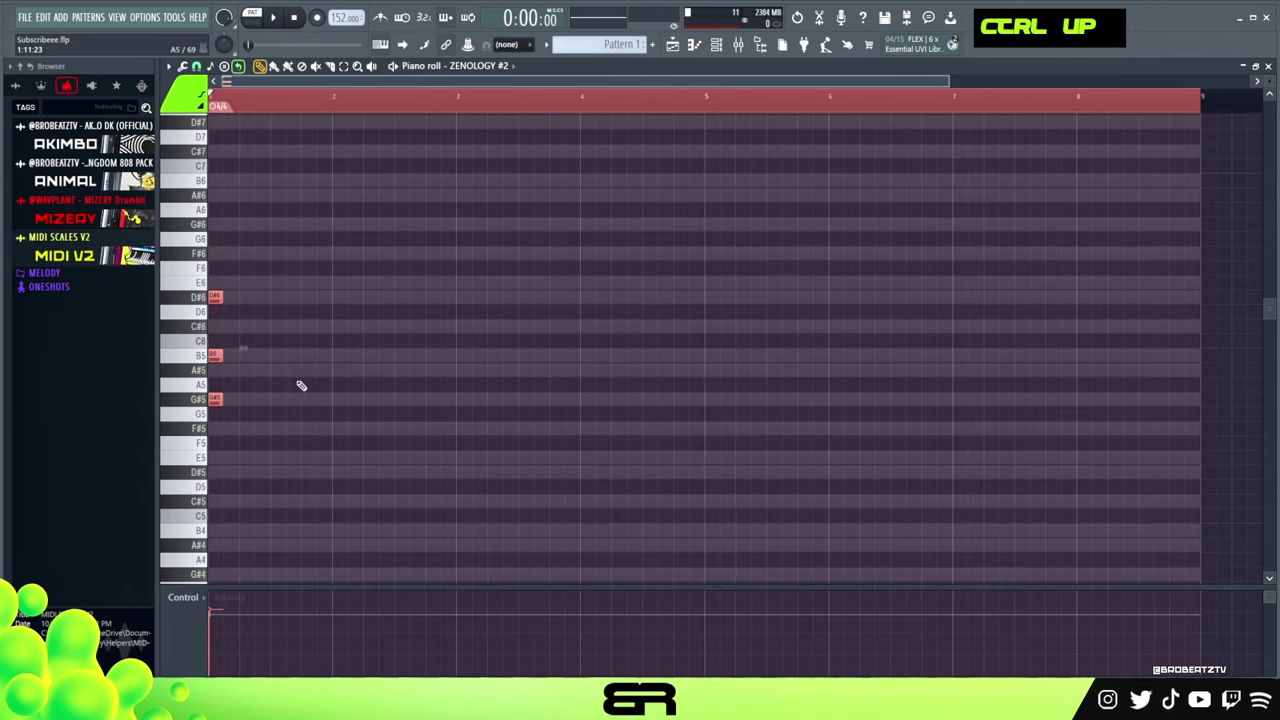
pyautogui.keyDown('ctrl'); pyautogui.click(330, 447); pyautogui.keyUp('ctrl')
pyautogui.rightClick(257, 126)
pyautogui.scroll(2, 268, 108)
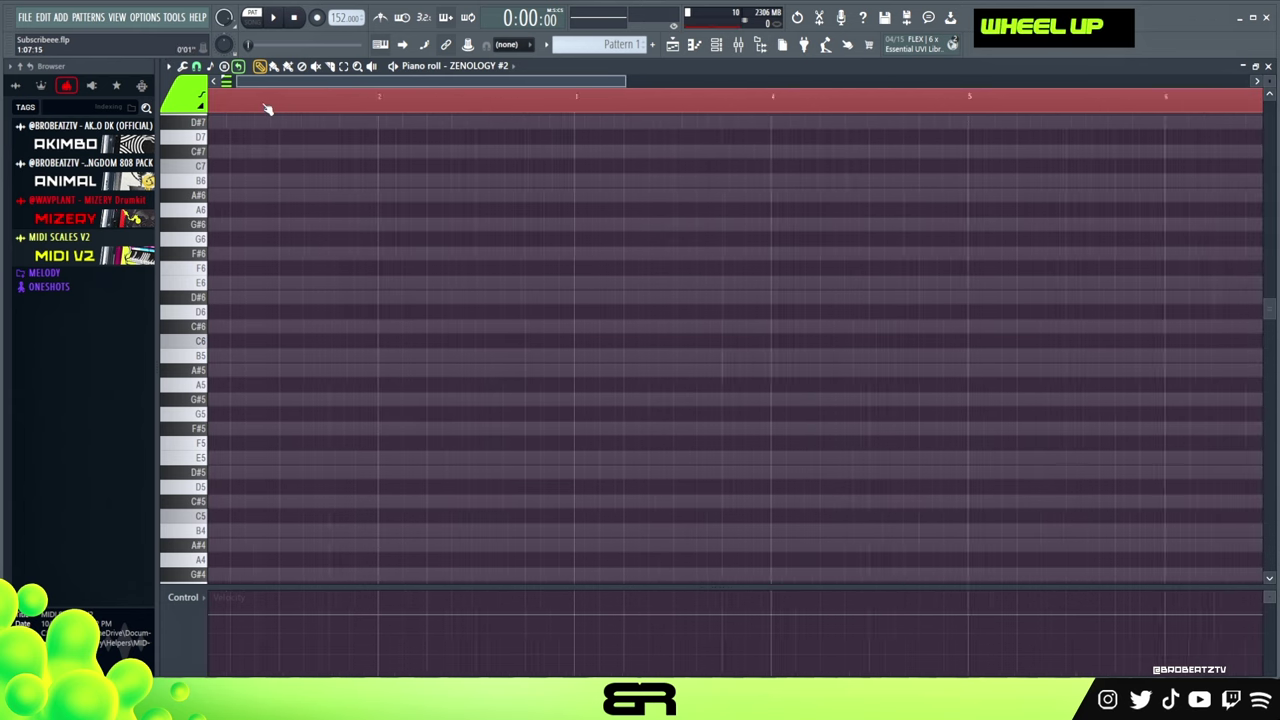
pyautogui.scroll(1, 215, 110)
pyautogui.doubleClick(270, 103)
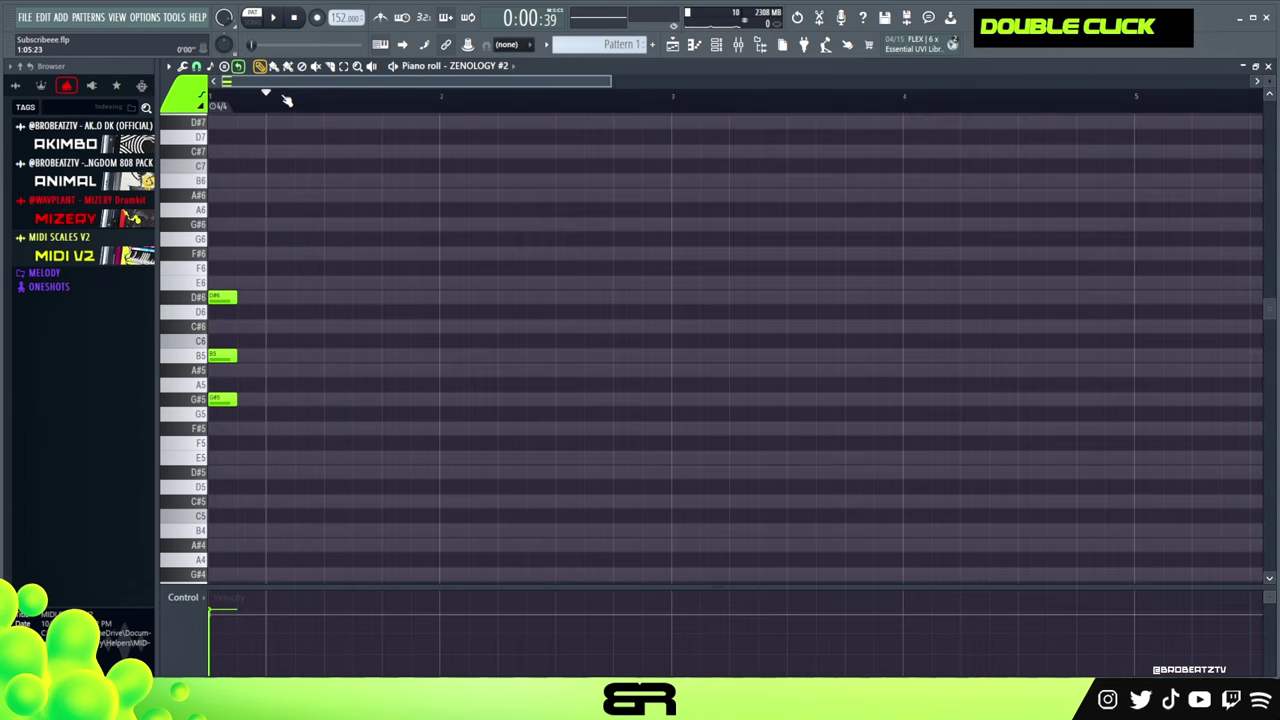
pyautogui.press('space')
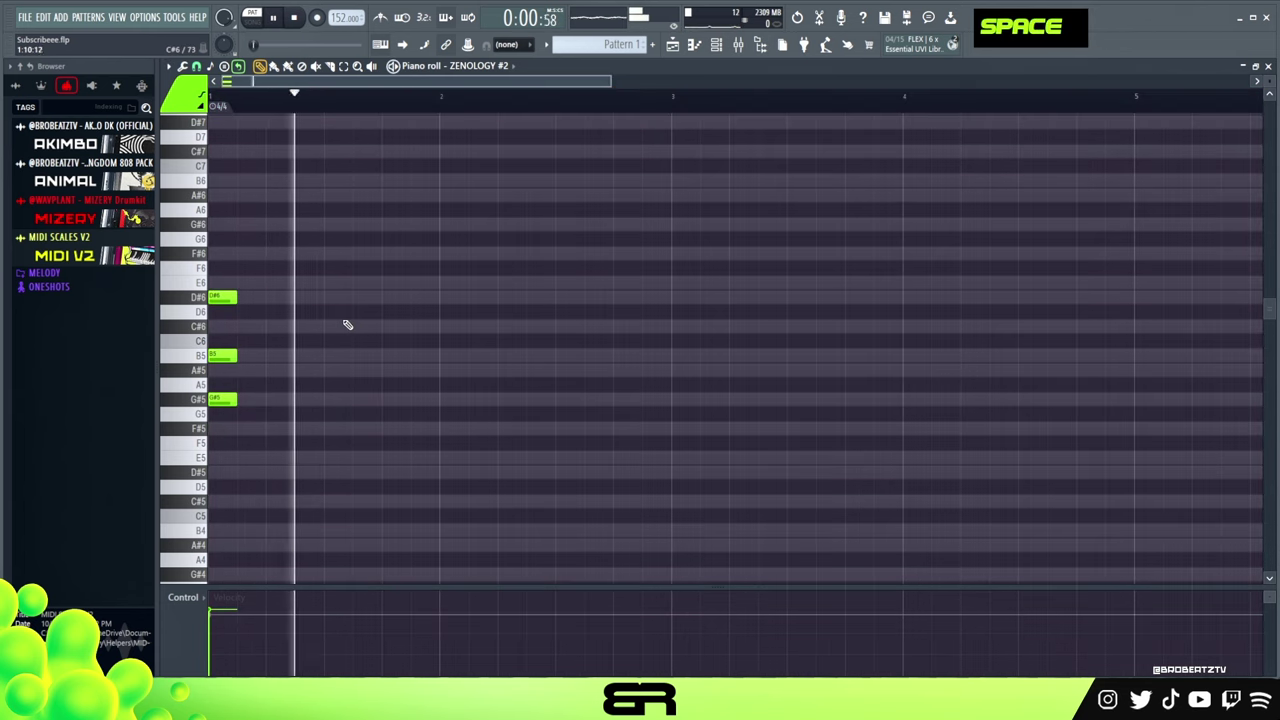
pyautogui.press('space')
# Compare the top note at D#5 and D#6, settling on a D#5 top note.
pyautogui.keyDown('ctrl'); pyautogui.click(222, 297); pyautogui.keyUp('ctrl')
pyautogui.hotkey('ctrl', 'Down')
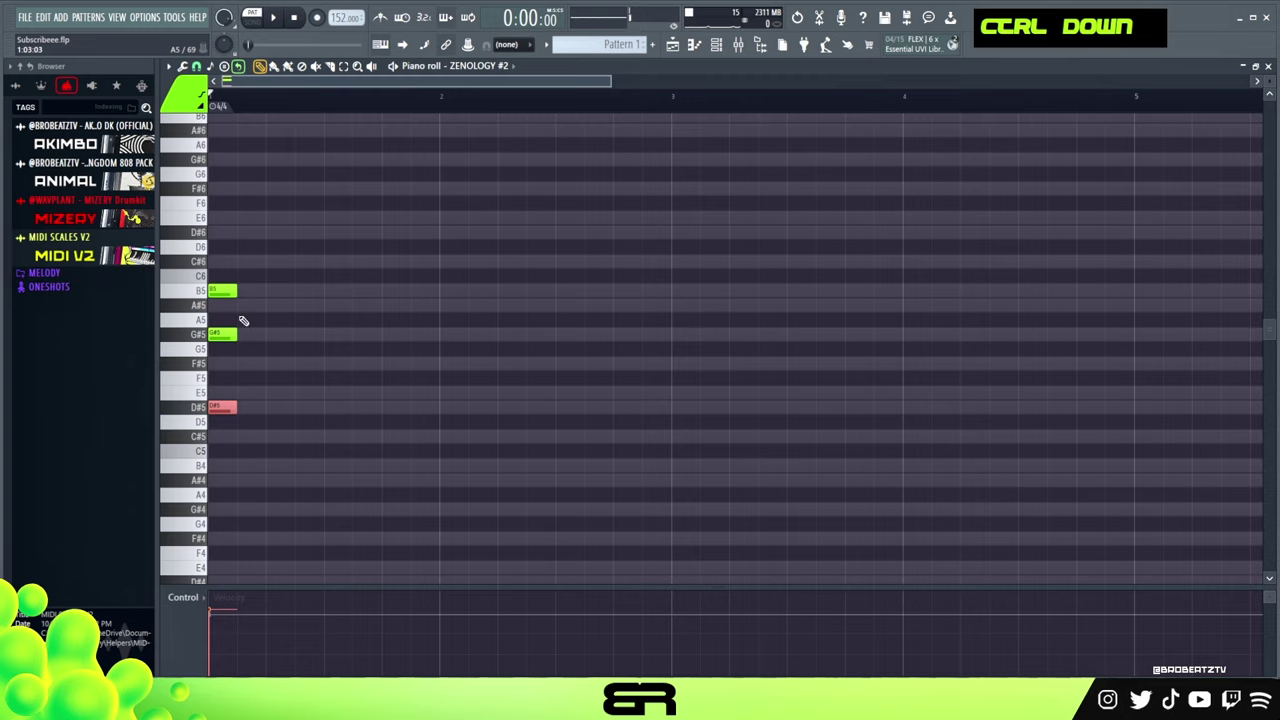
pyautogui.press('space')
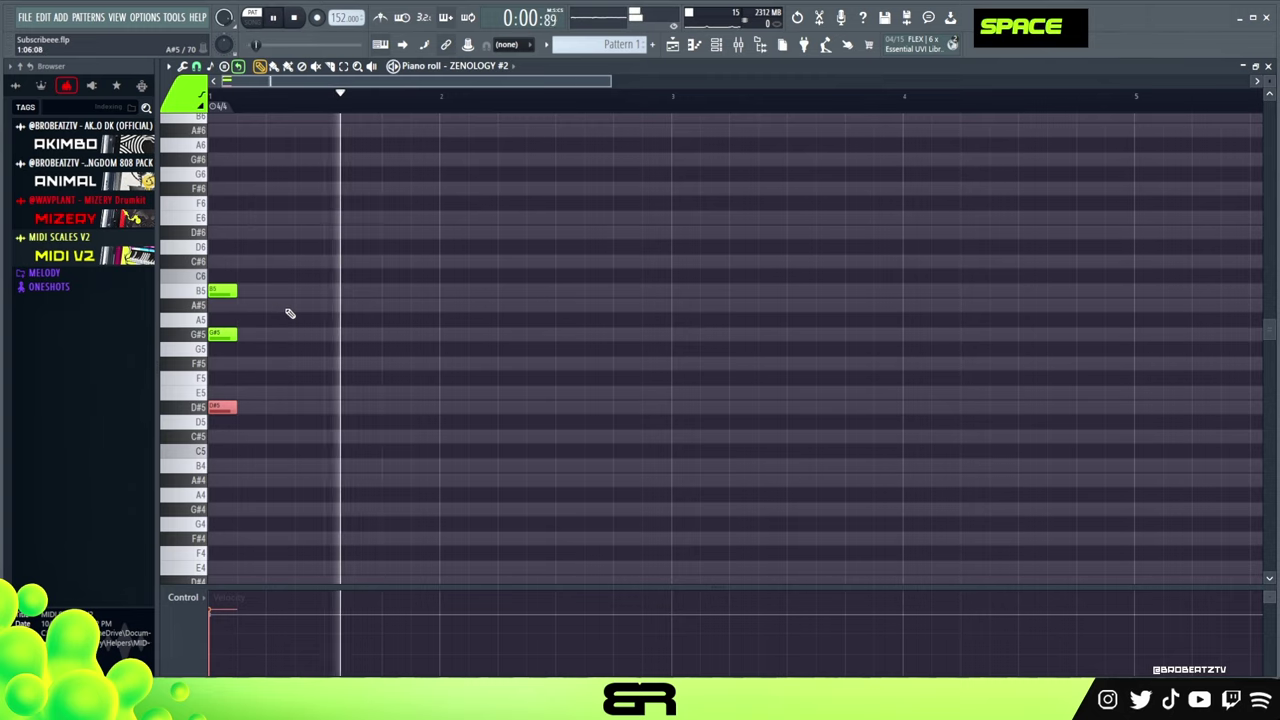
pyautogui.press('space')
pyautogui.press('space')
pyautogui.press('space')
pyautogui.hotkey('ctrl', 'Up')
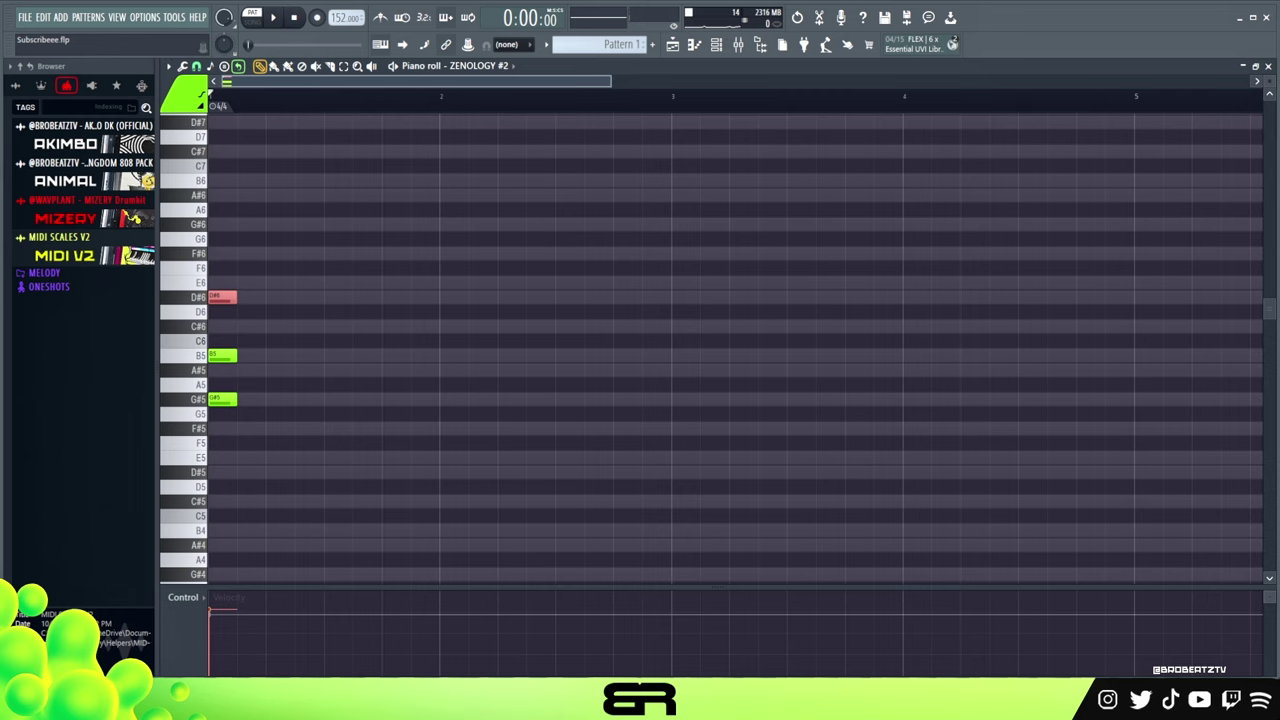
pyautogui.scroll(1, 210, 297)
pyautogui.scroll(1, 208, 297)
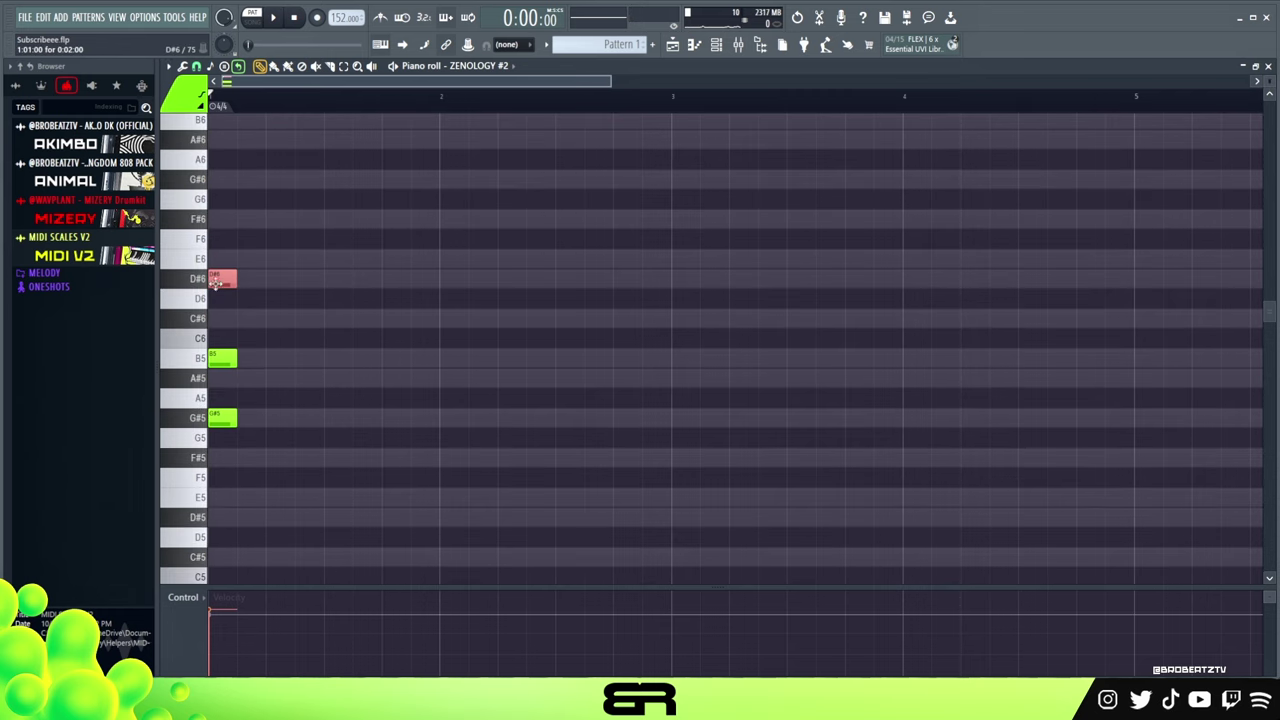
pyautogui.hotkey('ctrl', 'Down')
pyautogui.scroll(-1, 276, 353)
pyautogui.press('space')
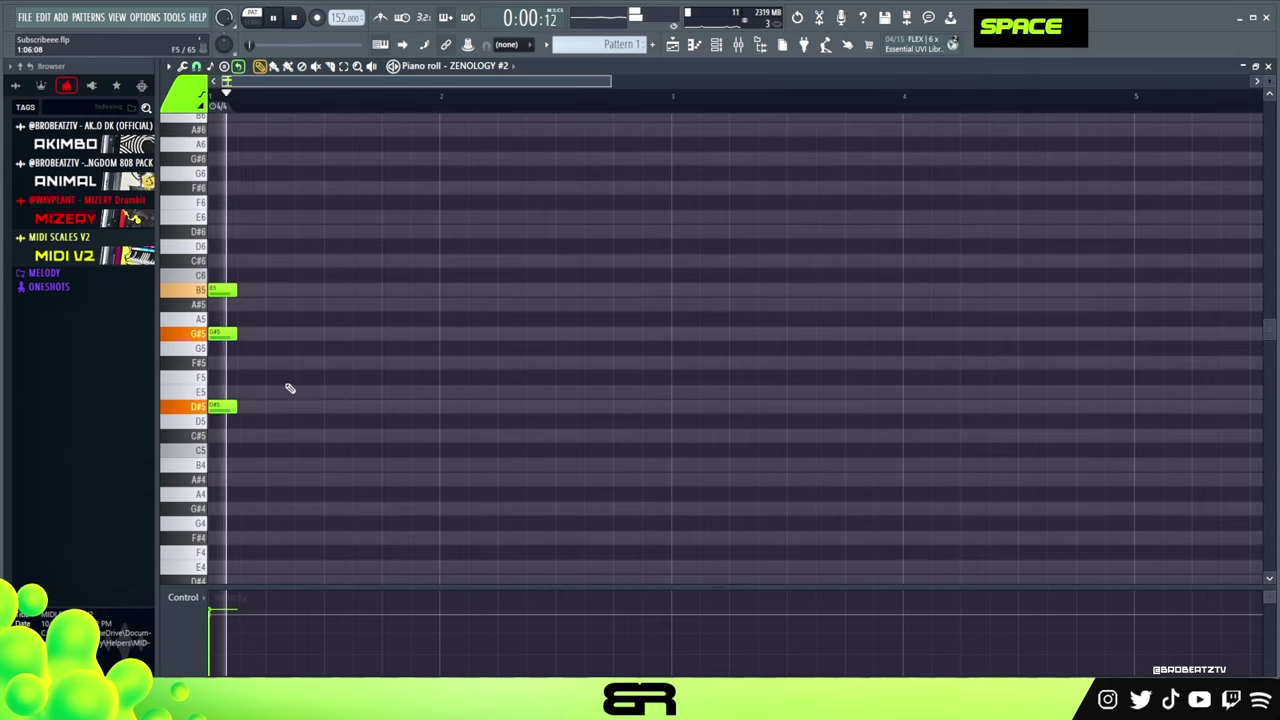
pyautogui.press('space')
pyautogui.keyDown('ctrl'); pyautogui.click(222, 442); pyautogui.keyUp('ctrl')
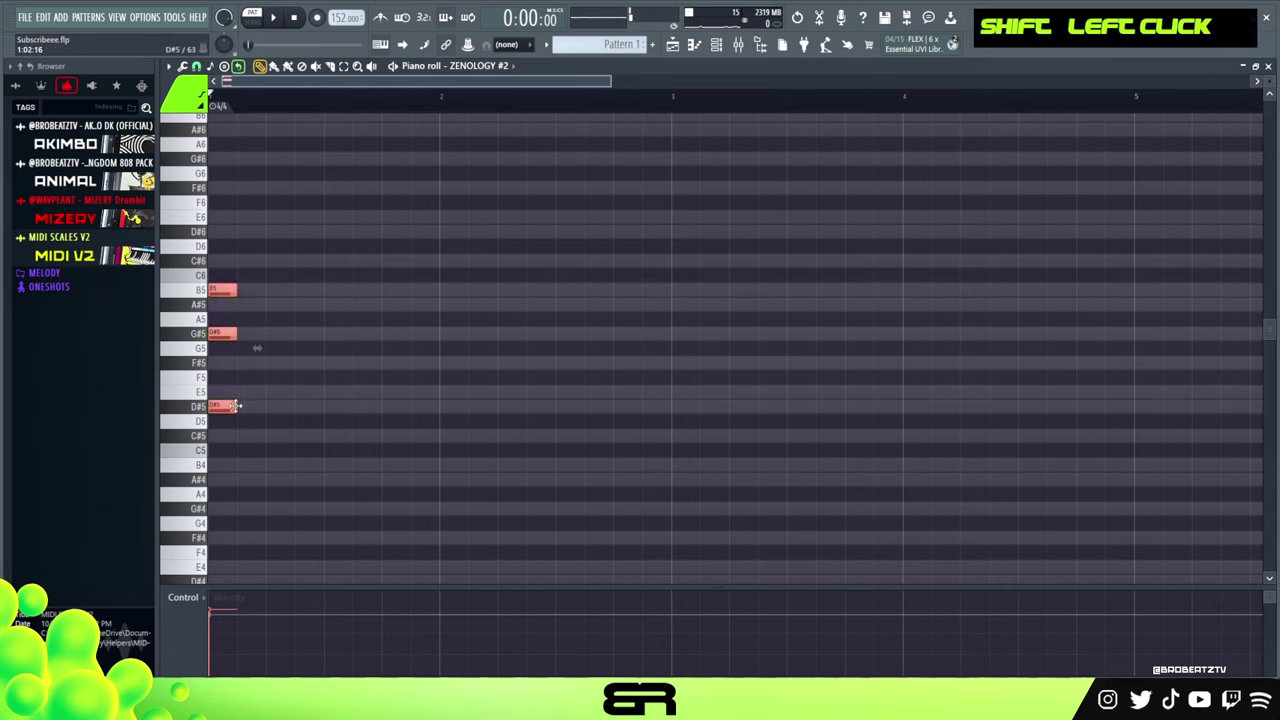
# Copy the chord along bars 1–2, varying the second chord with A#5 and E5 notes.
pyautogui.moveTo(226, 406); pyautogui.dragTo(341, 406)
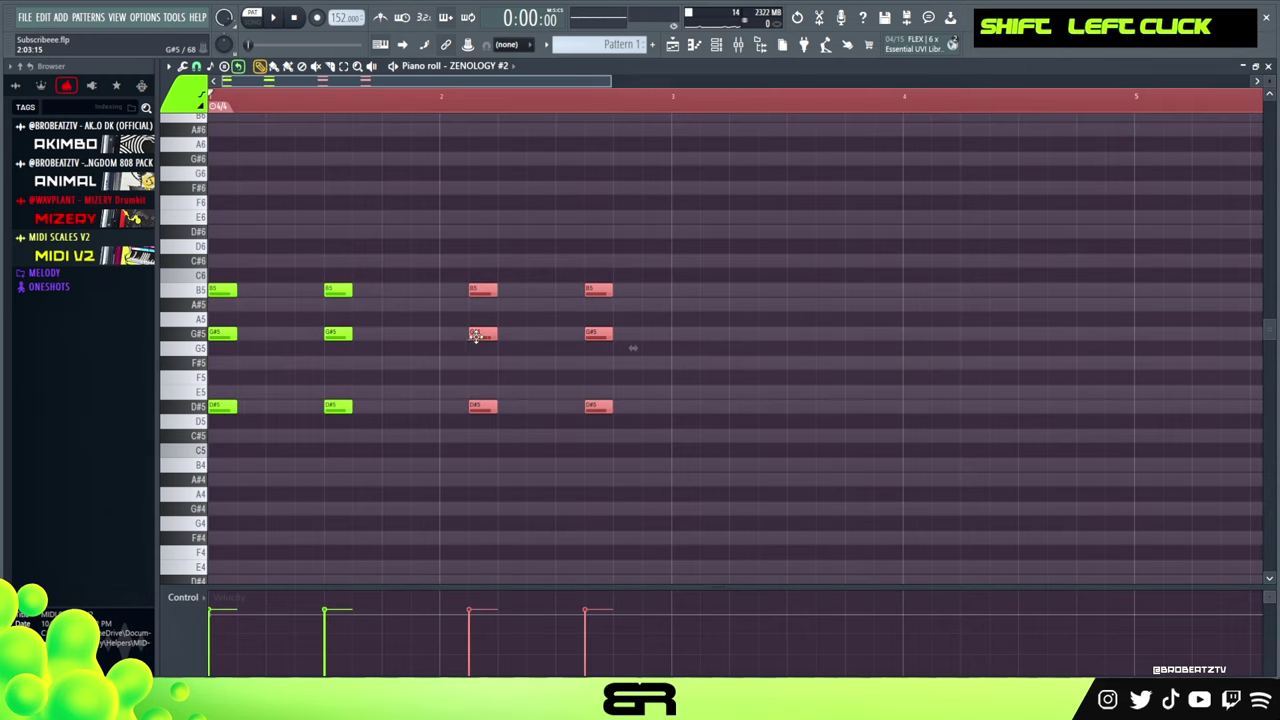
pyautogui.moveTo(230, 337); pyautogui.dragTo(462, 337)
pyautogui.rightClick(365, 369)
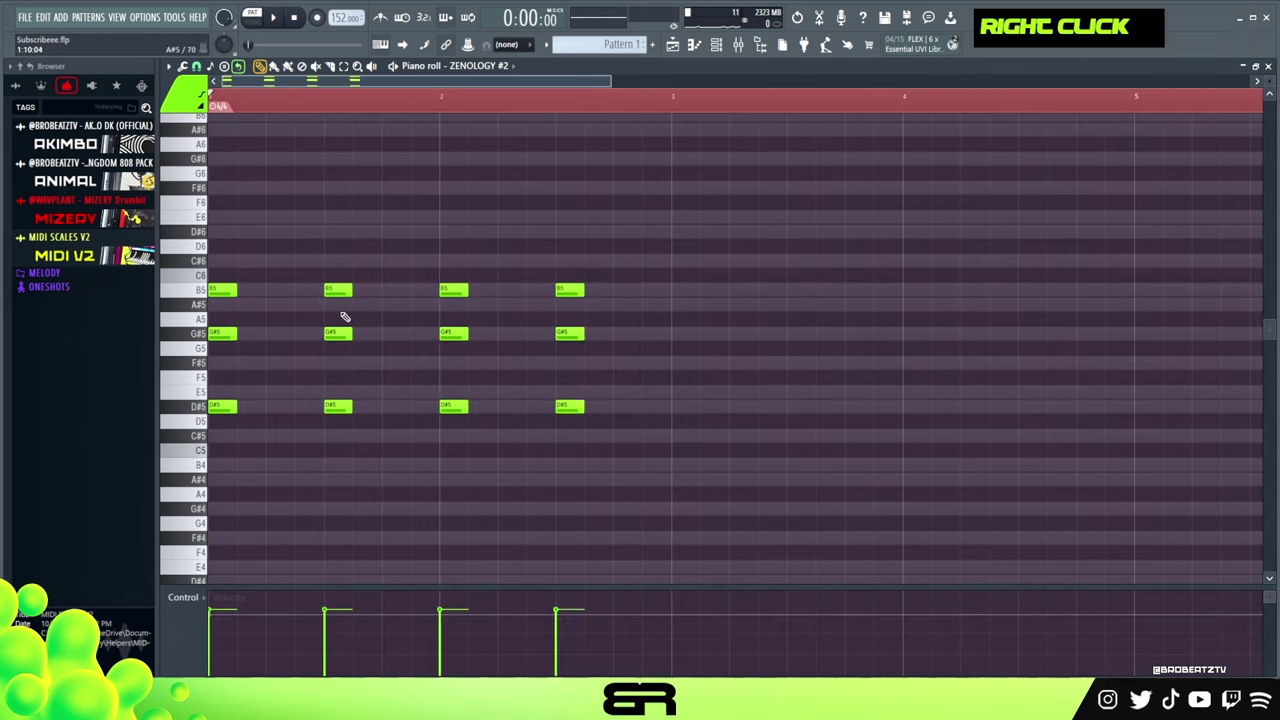
pyautogui.moveTo(343, 317); pyautogui.dragTo(380, 251)
pyautogui.hotkey('shift', 'Down')
pyautogui.rightClick(380, 252)
pyautogui.press('space')
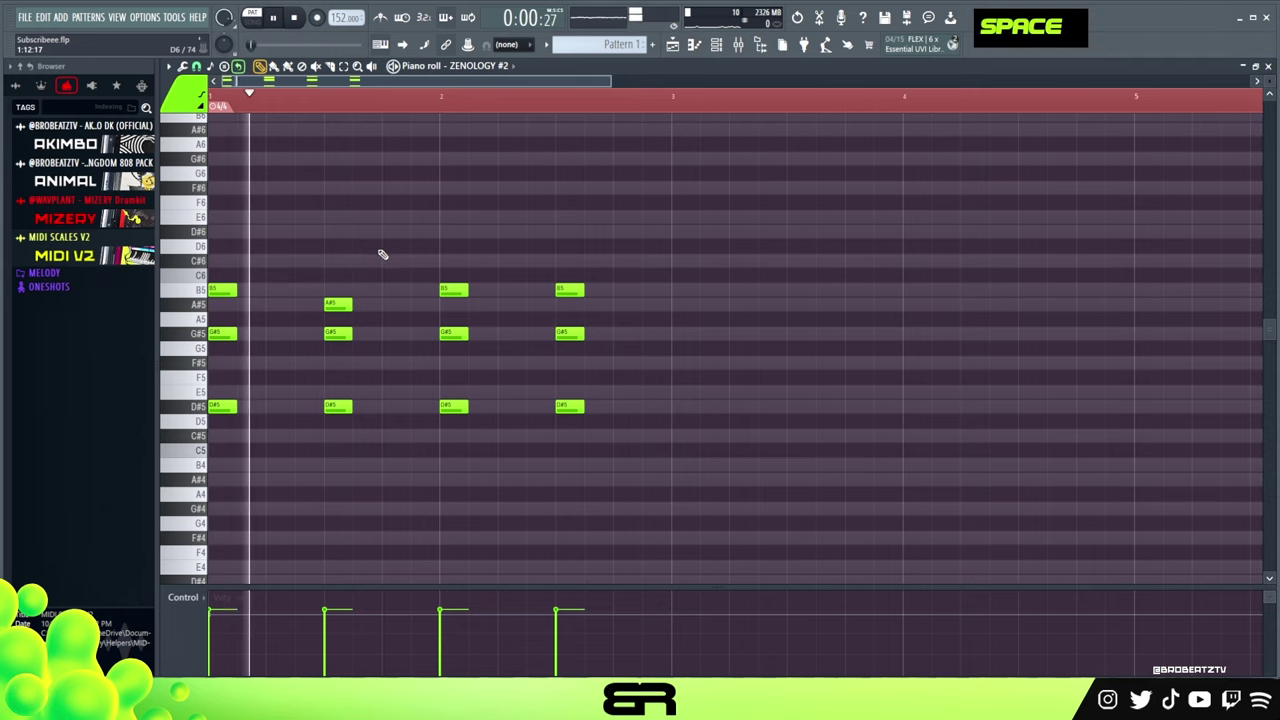
pyautogui.press('space')
pyautogui.press('space')
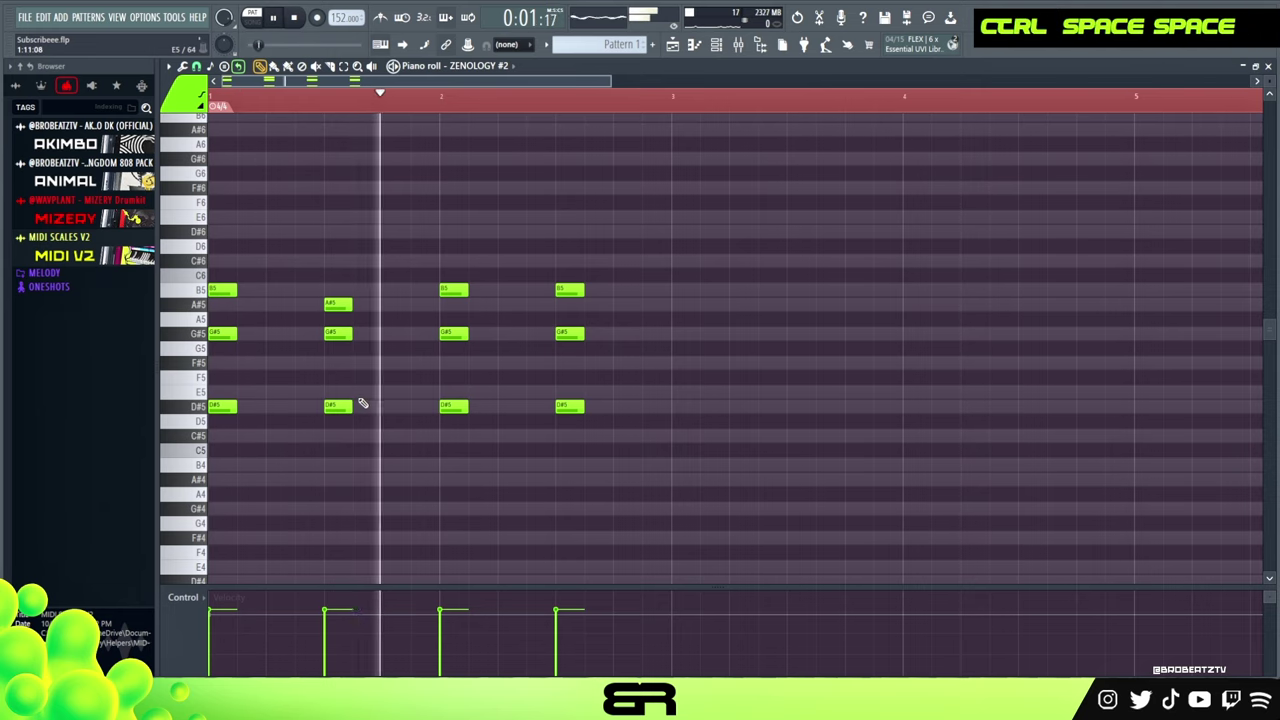
pyautogui.keyDown('ctrl'); pyautogui.click(348, 406); pyautogui.keyUp('ctrl')
pyautogui.hotkey('shift', 'Up')
pyautogui.press('space')
pyautogui.press('space')
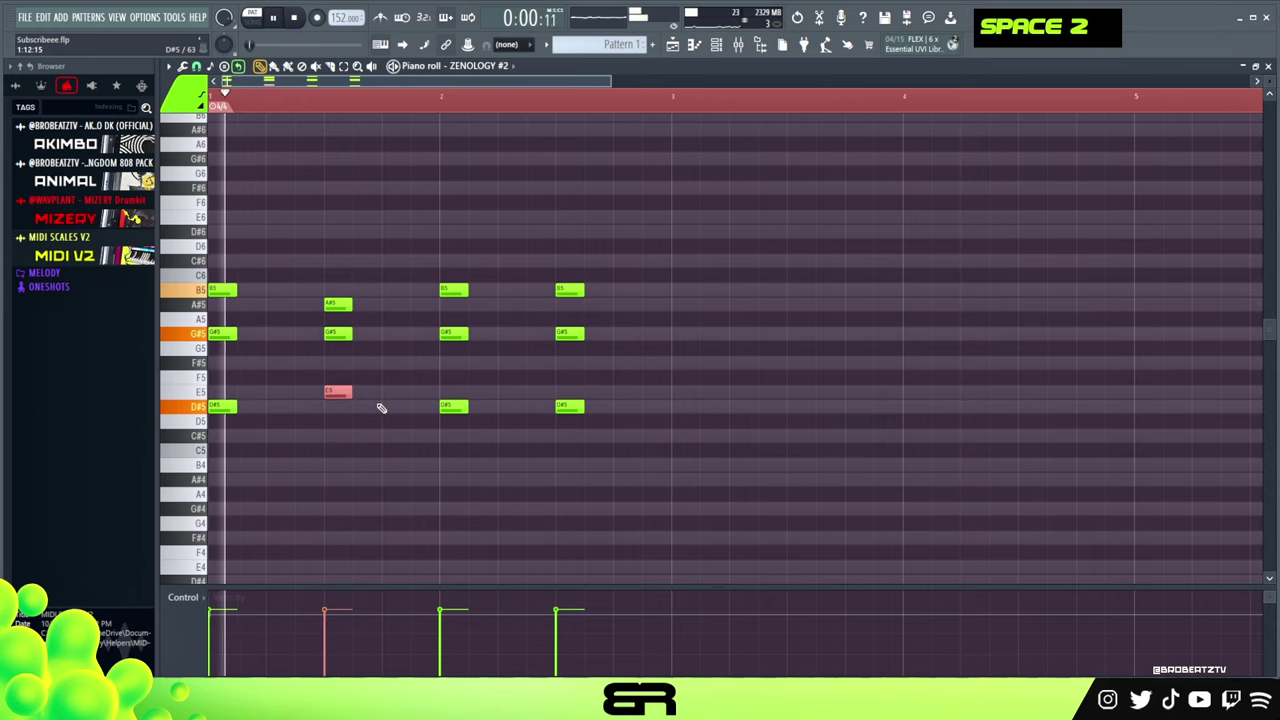
pyautogui.press('space')
# Rebuild the bar 2 chords and copy them two bars later to fill four bars.
pyautogui.moveTo(412, 240); pyautogui.dragTo(644, 450)
pyautogui.press('Delete')
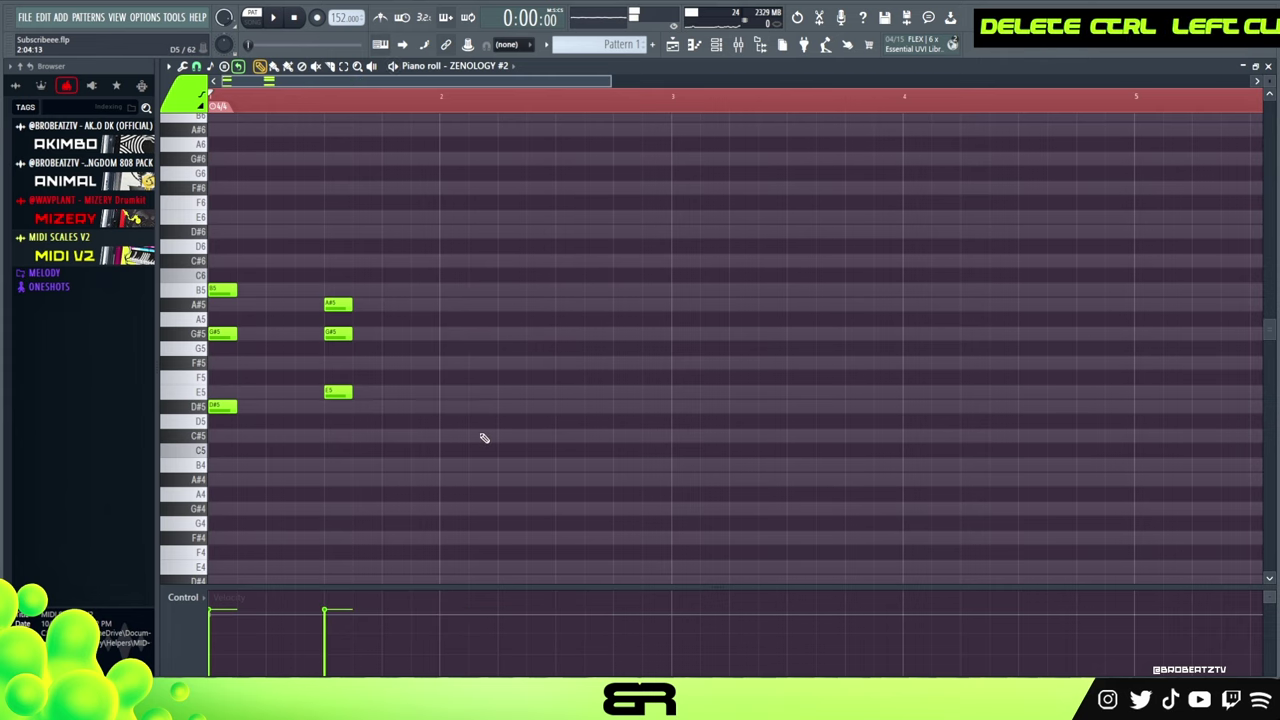
pyautogui.moveTo(472, 455)
pyautogui.mouseDown()
pyautogui.moveTo(210, 255)
pyautogui.moveTo(467, 302)
pyautogui.mouseUp()
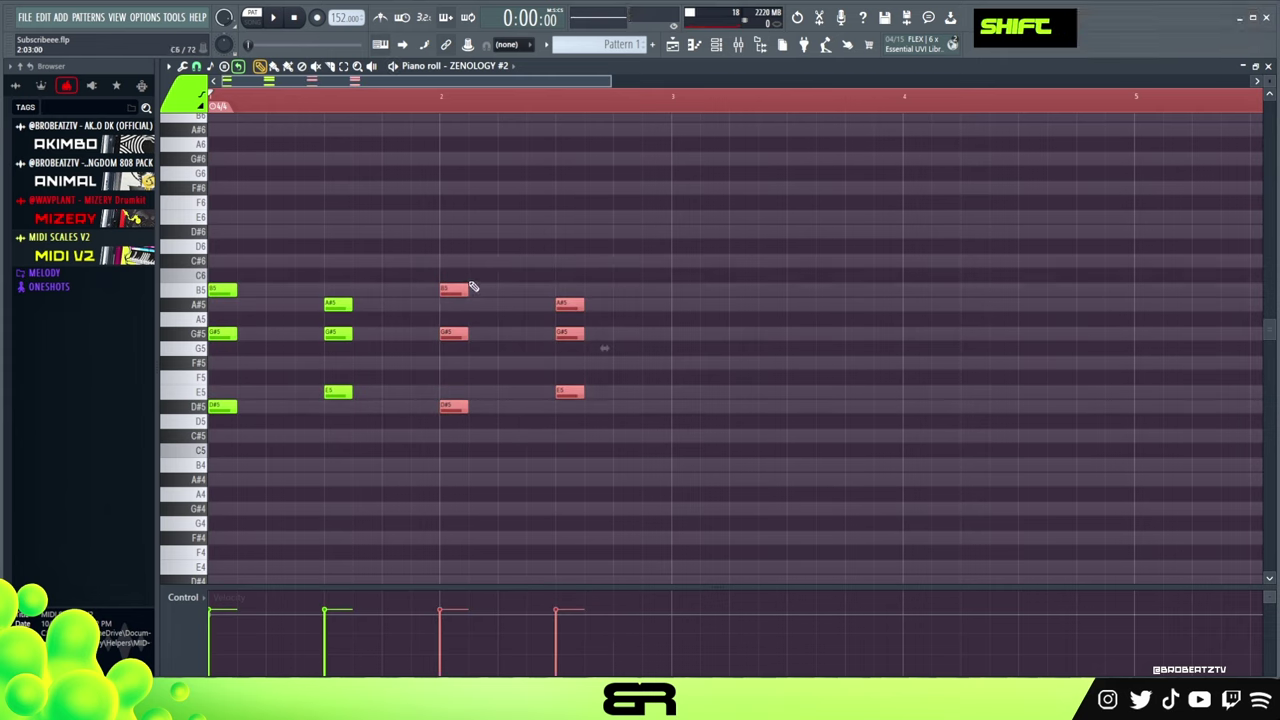
pyautogui.moveTo(606, 262); pyautogui.dragTo(210, 442)
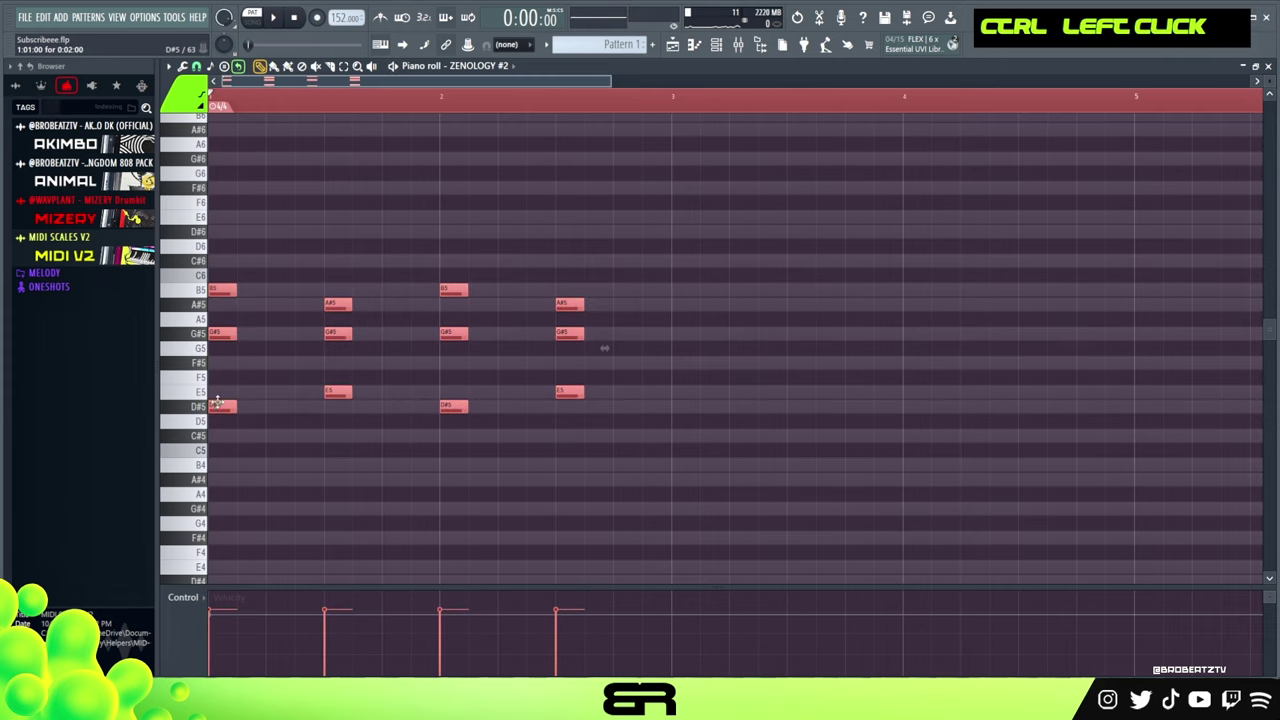
pyautogui.scroll(2, 604, 348)
pyautogui.scroll(2, 604, 348)
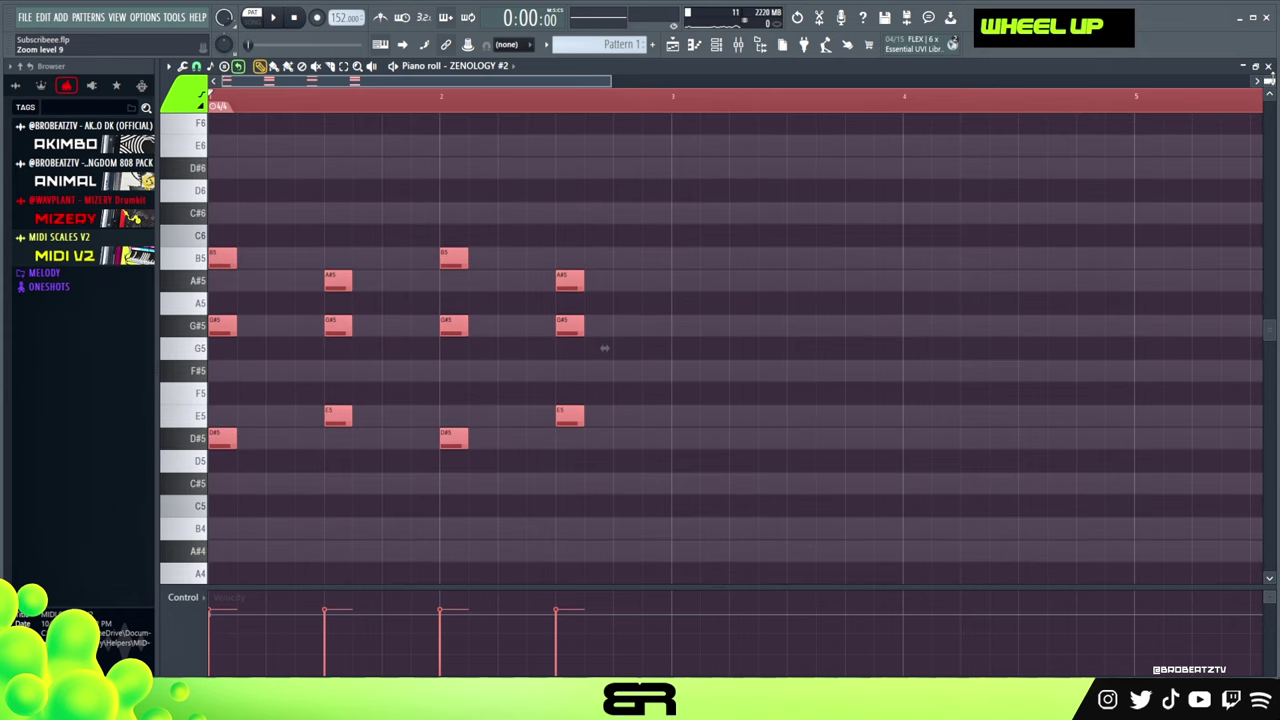
pyautogui.moveTo(230, 262); pyautogui.dragTo(678, 268)
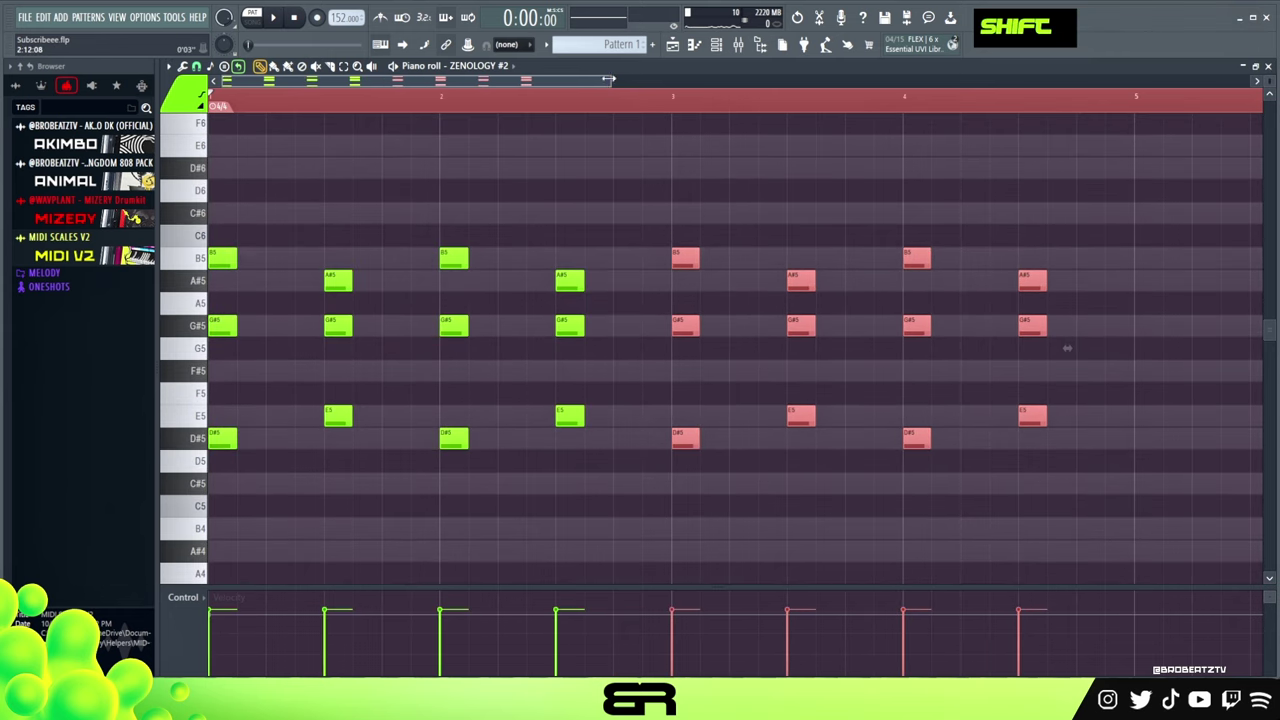
pyautogui.moveTo(607, 78); pyautogui.dragTo(650, 80)
pyautogui.rightClick(551, 143)
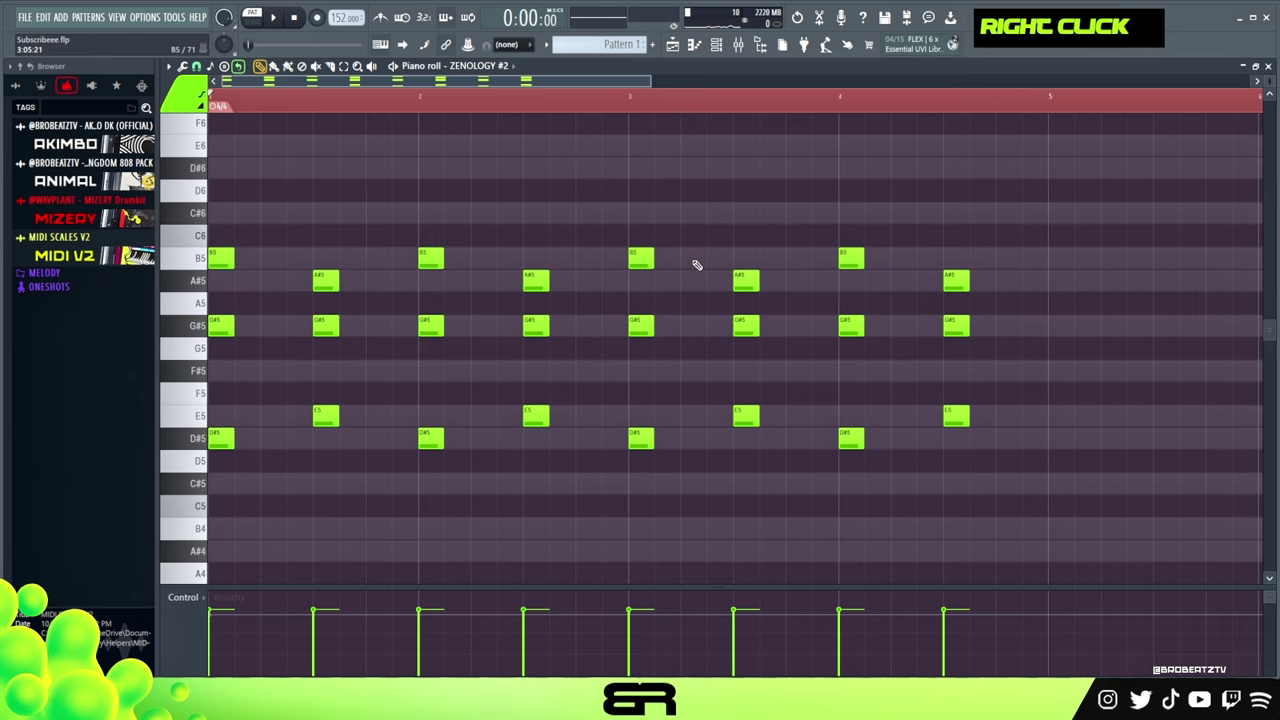
pyautogui.press('space')
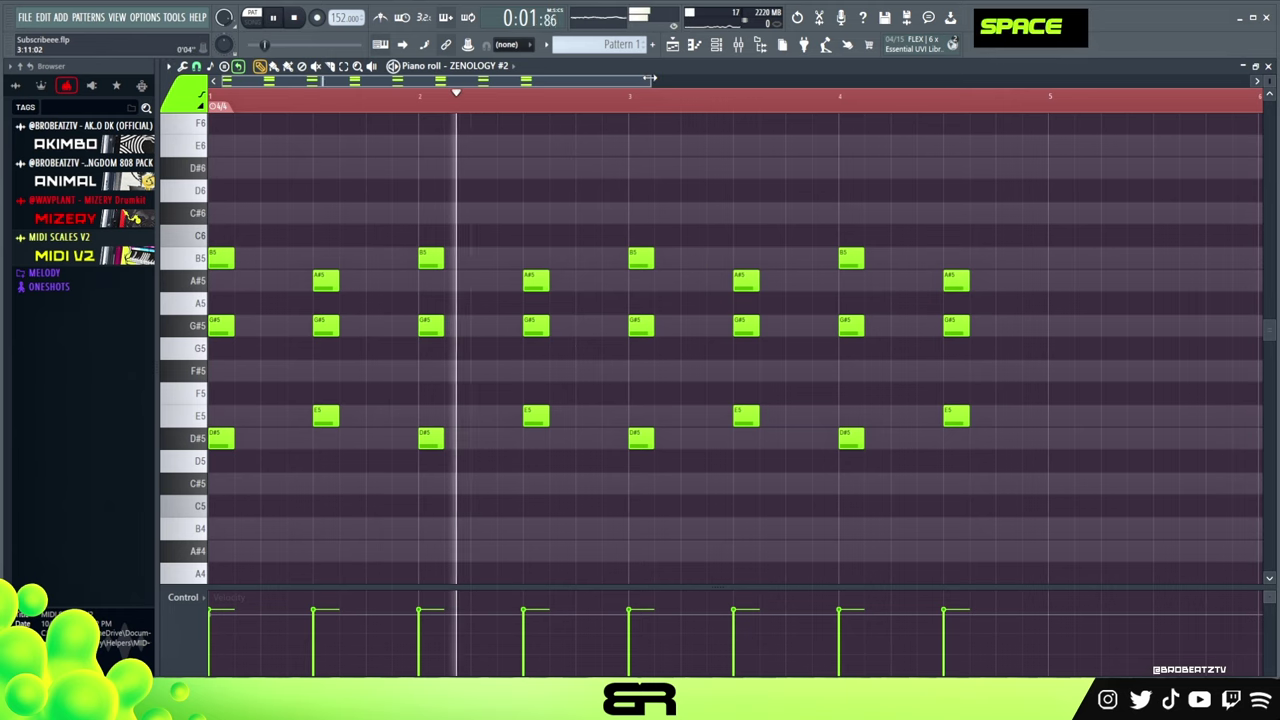
pyautogui.moveTo(650, 78); pyautogui.dragTo(577, 78)
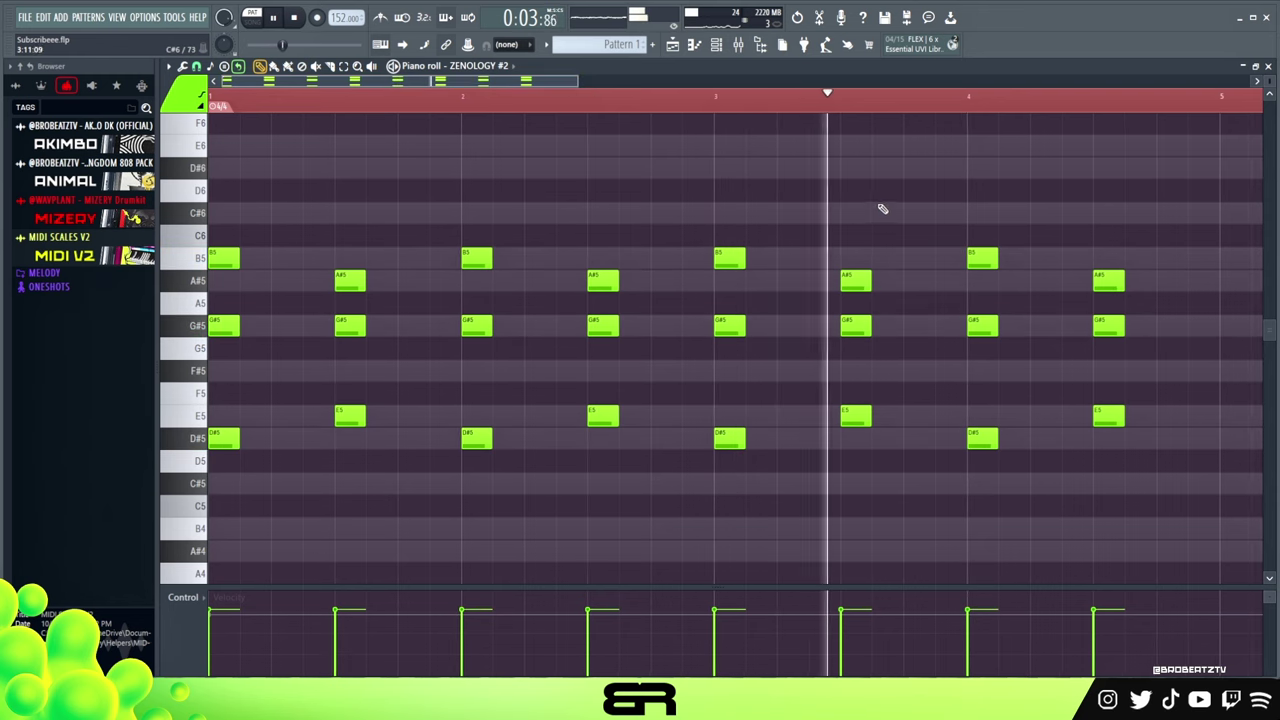
pyautogui.press('space')
pyautogui.press('space')
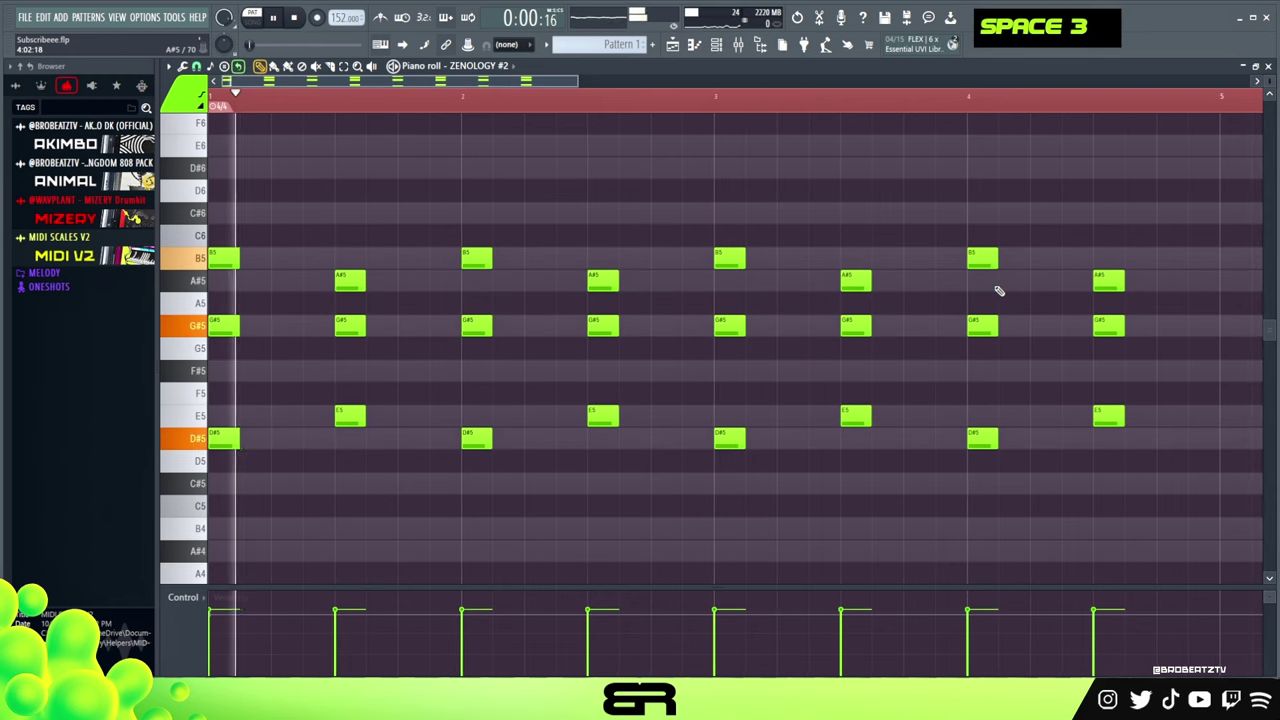
pyautogui.press('space')
# Raise the fourth bar's last E5 note to D#6 and play the pattern back.
pyautogui.keyDown('ctrl'); pyautogui.click(1109, 415); pyautogui.keyUp('ctrl')
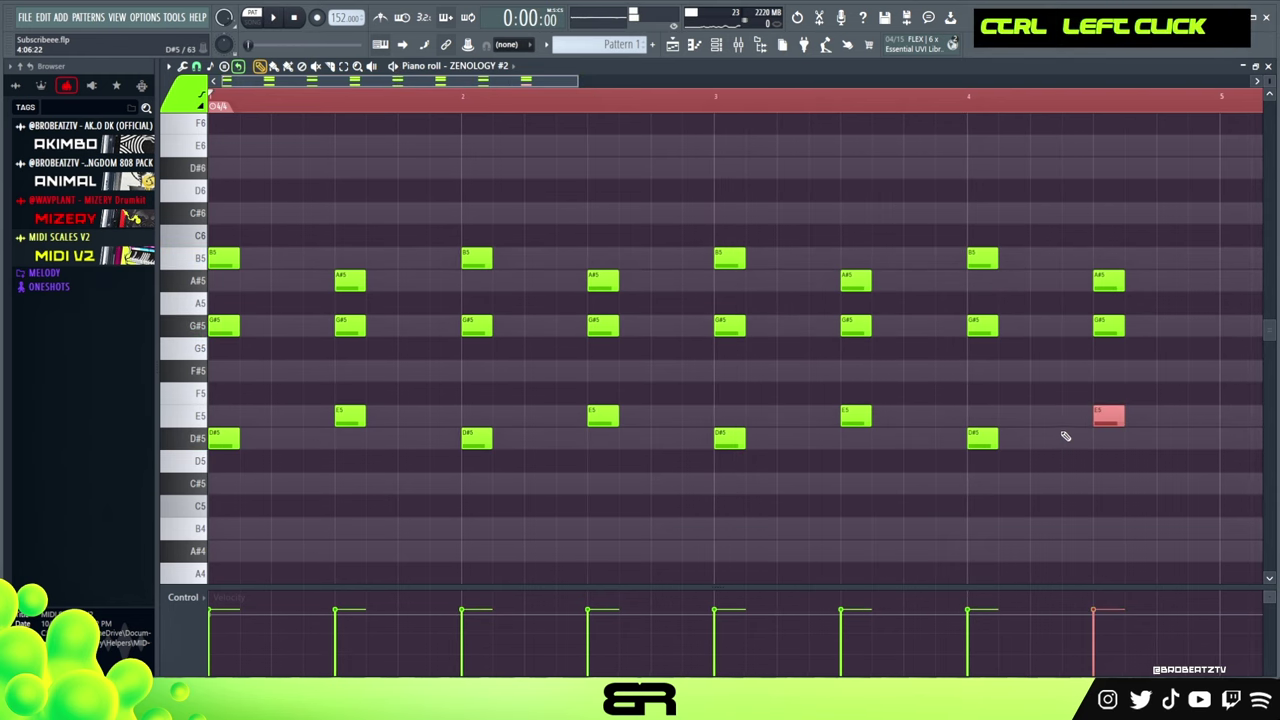
pyautogui.hotkey('ctrl', 'Up')
pyautogui.rightClick(1155, 310)
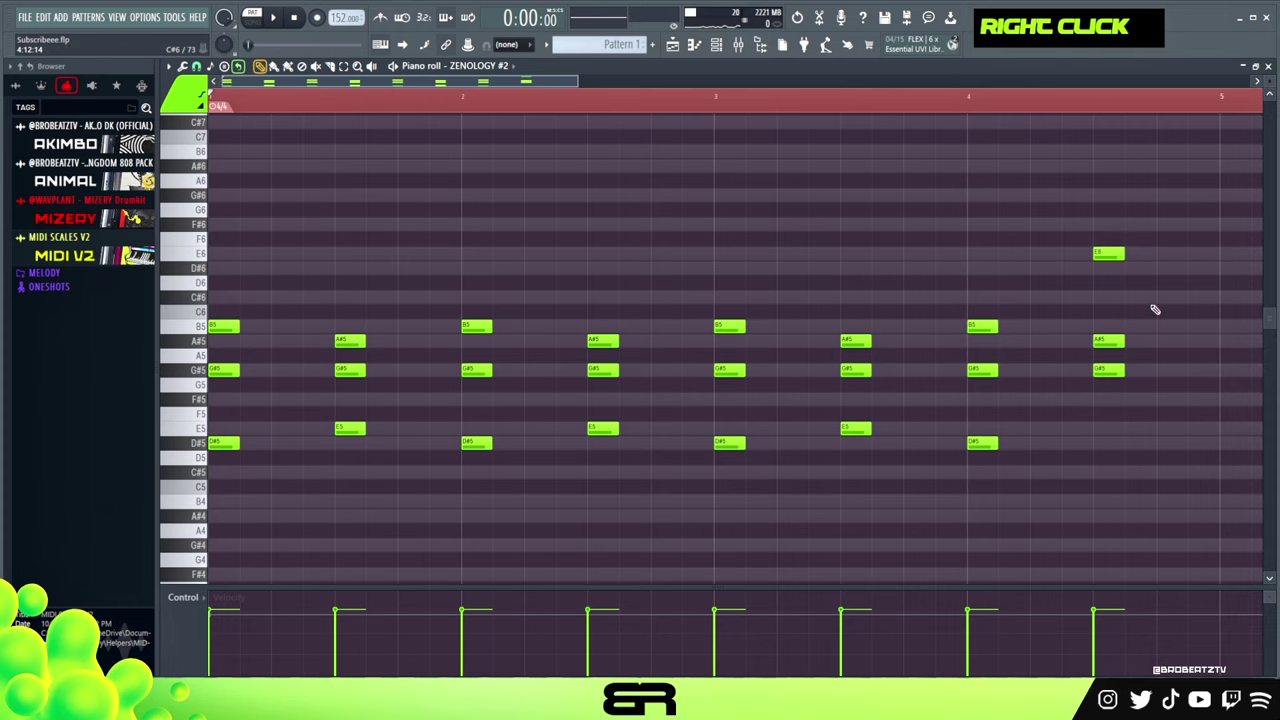
pyautogui.hotkey('shift', 'Down')
pyautogui.rightClick(1171, 252)
pyautogui.click(1093, 105)
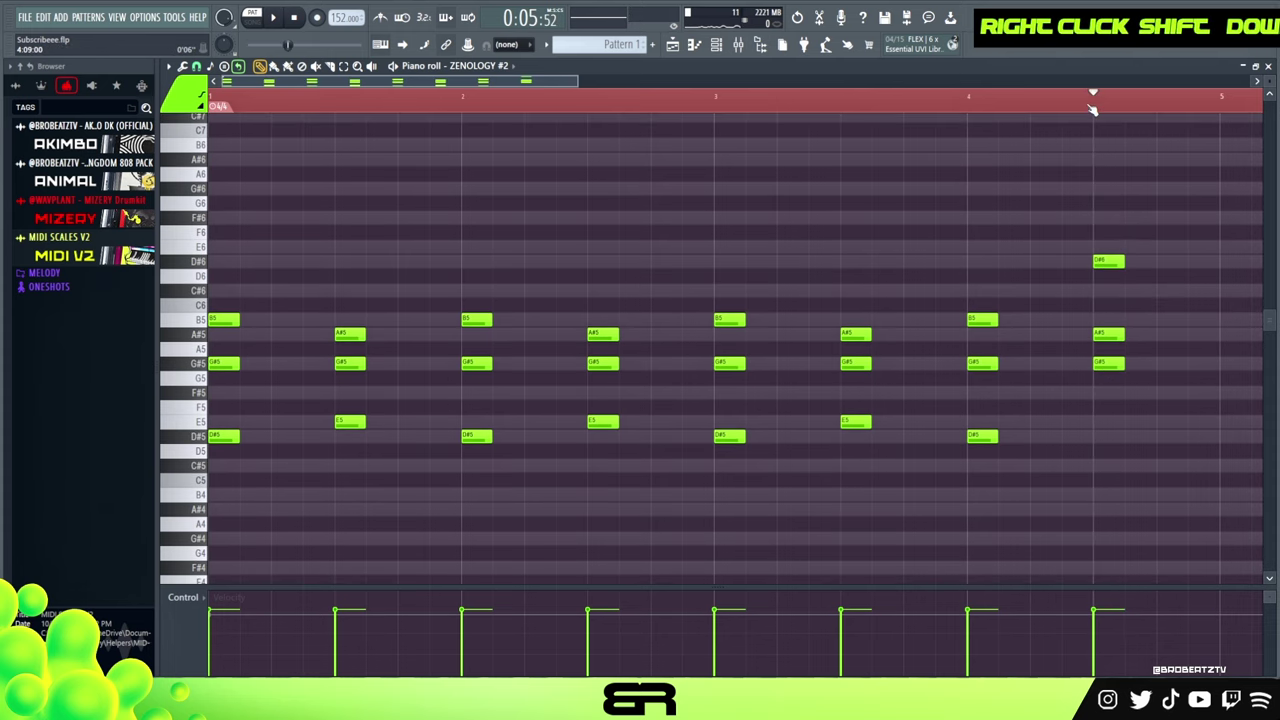
pyautogui.keyDown('alt'); pyautogui.rightClick(1104, 146); pyautogui.keyUp('alt')
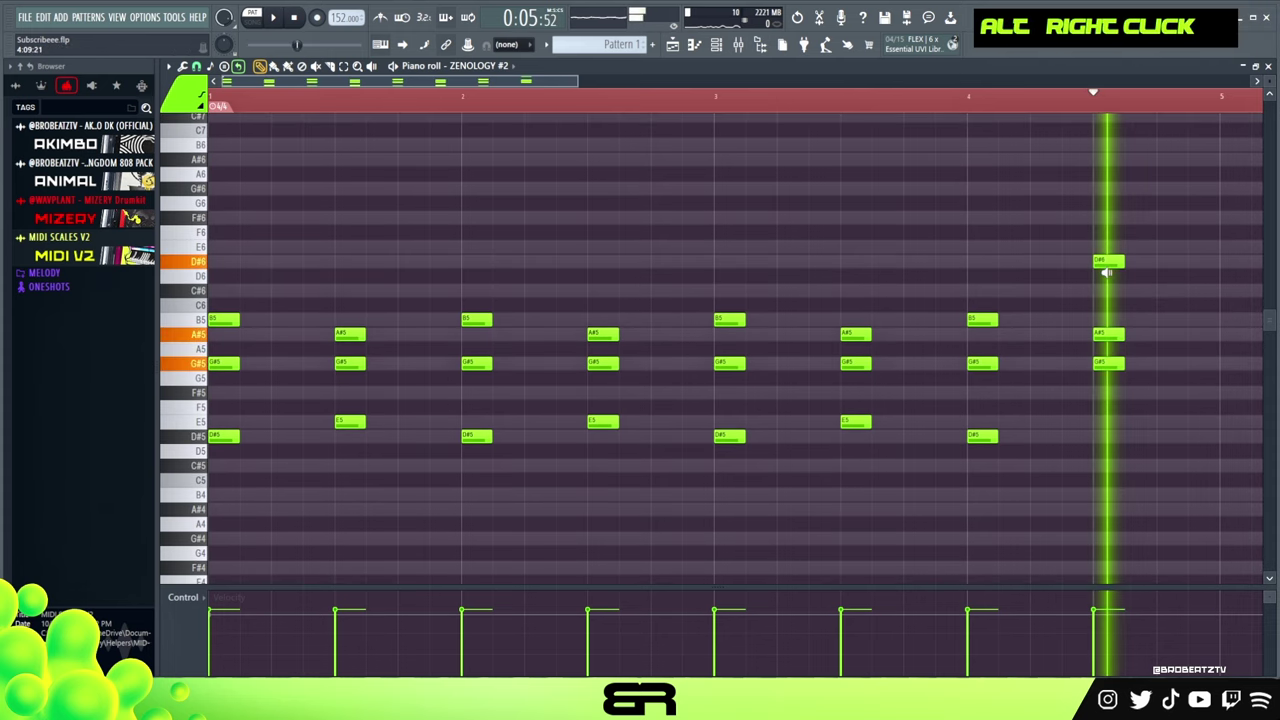
pyautogui.doubleClick(891, 105)
pyautogui.press('space')
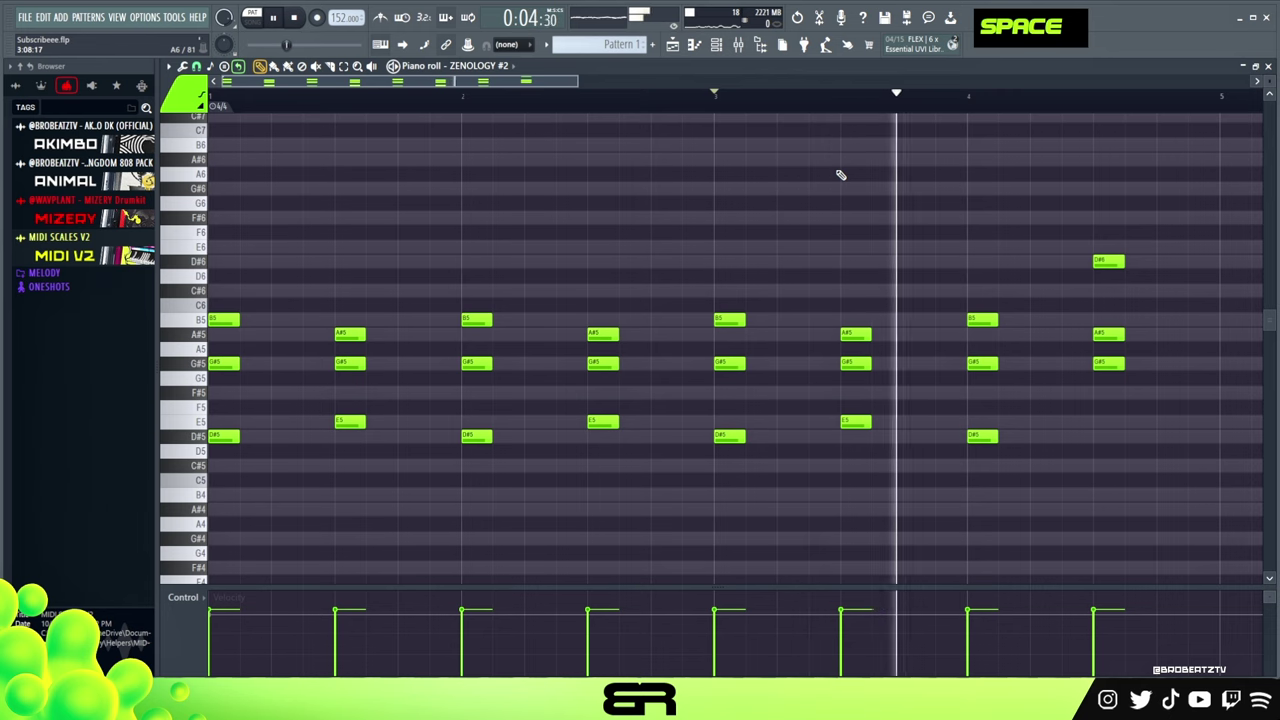
pyautogui.press('space')
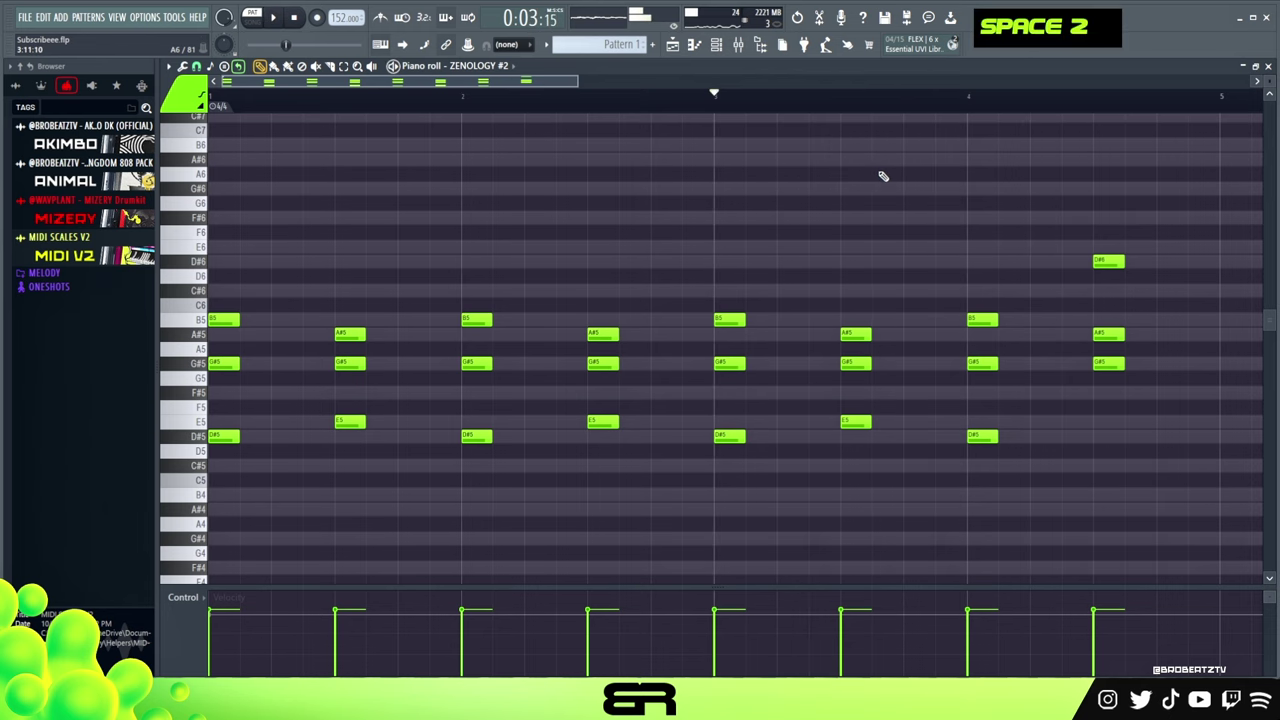
# Copy all four bars of chords four bars later to fill eight bars.
pyautogui.keyDown('ctrl'); pyautogui.rightClick(523, 243); pyautogui.keyUp('ctrl')
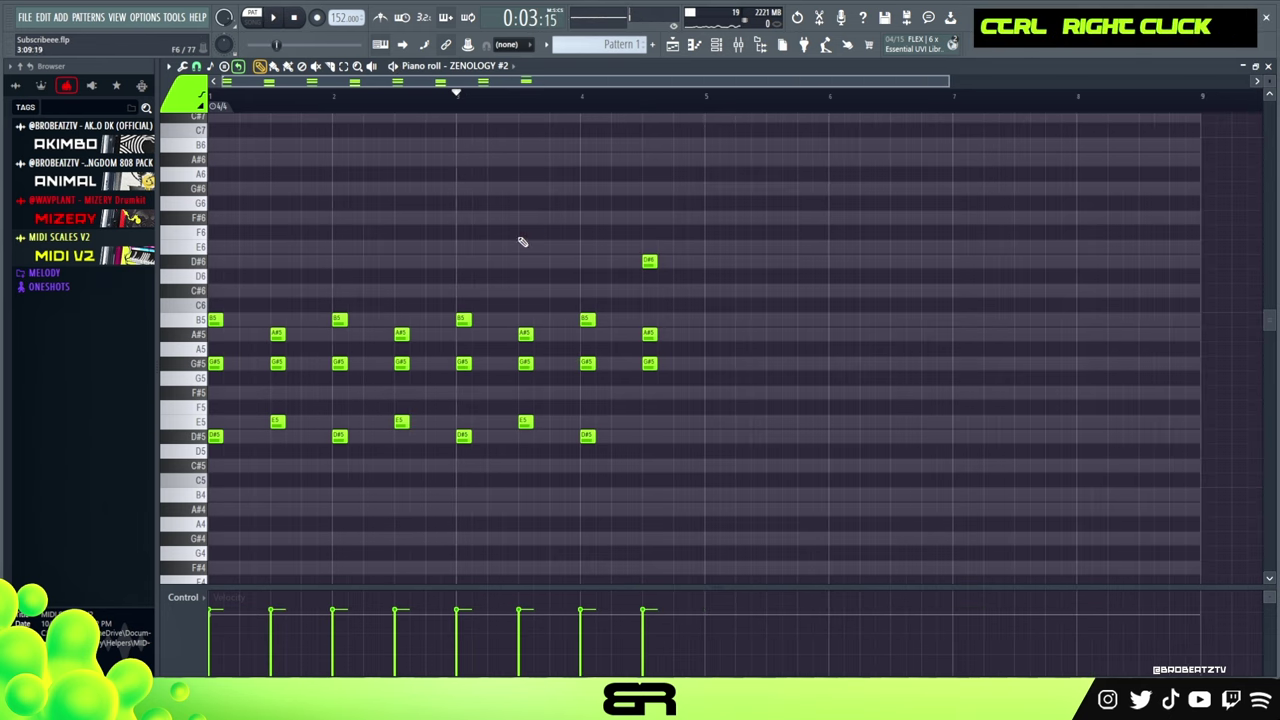
pyautogui.hotkey('ctrl', 'a')
pyautogui.moveTo(215, 333); pyautogui.dragTo(711, 335)
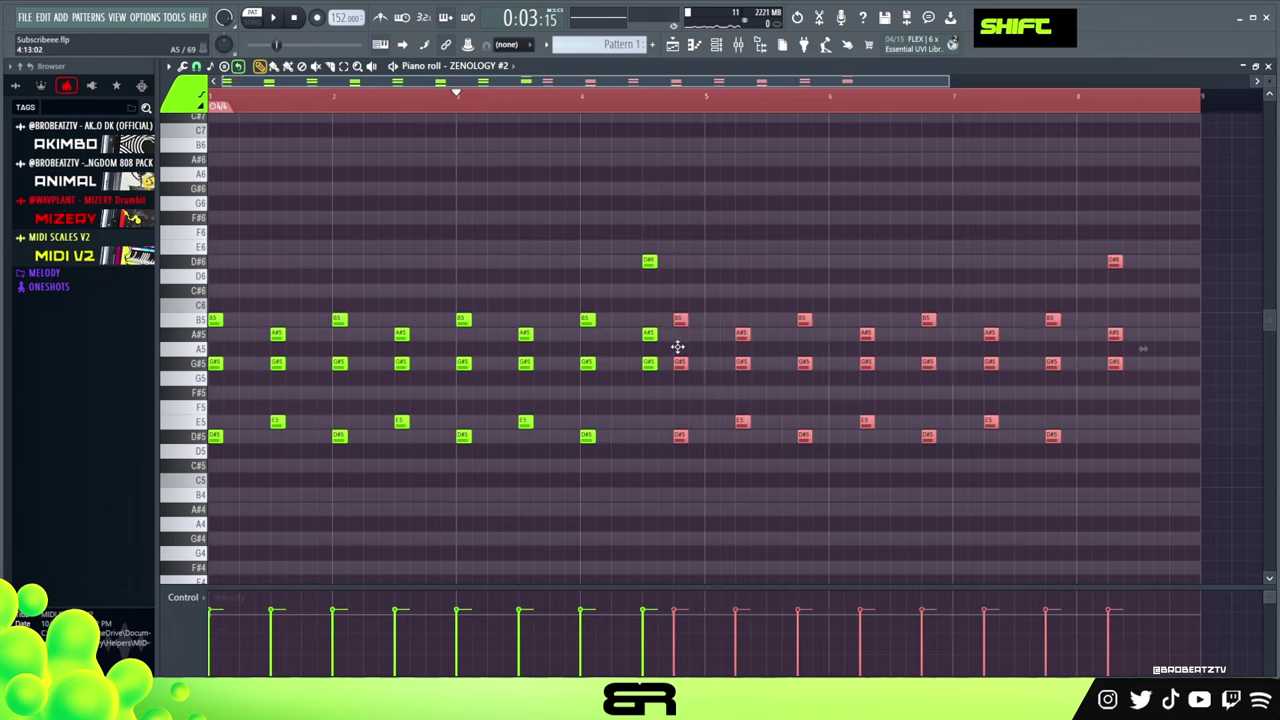
pyautogui.rightClick(732, 267)
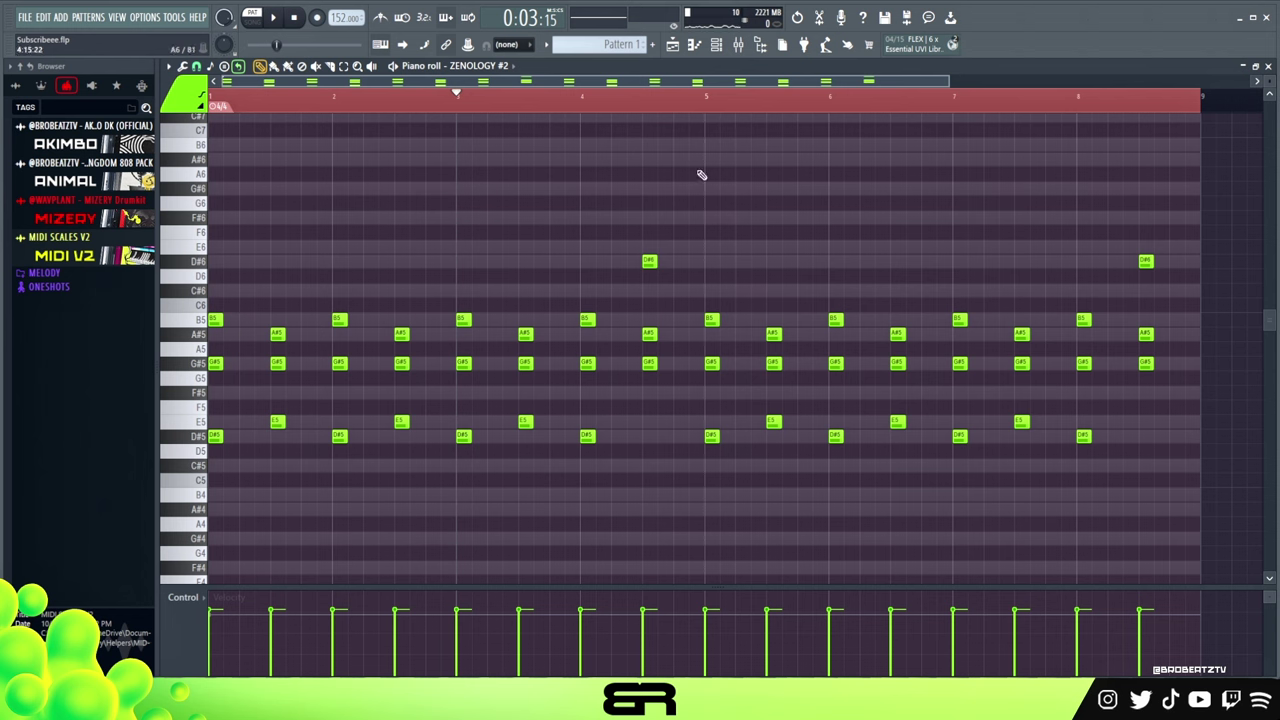
pyautogui.click(716, 45)
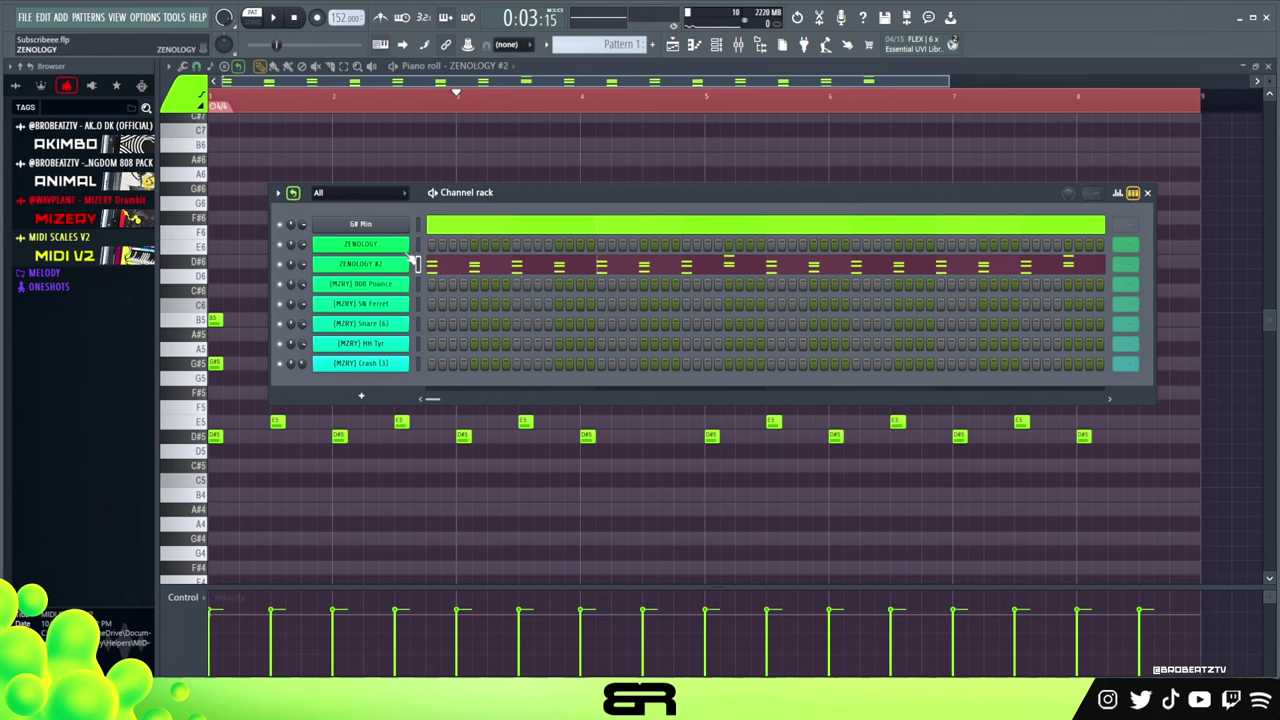
# Audition the ZENOLOGY Air Lead with A, S, D, F, E, R test notes, then close it.
pyautogui.click(366, 248)
pyautogui.moveTo(629, 215); pyautogui.dragTo(585, 203)
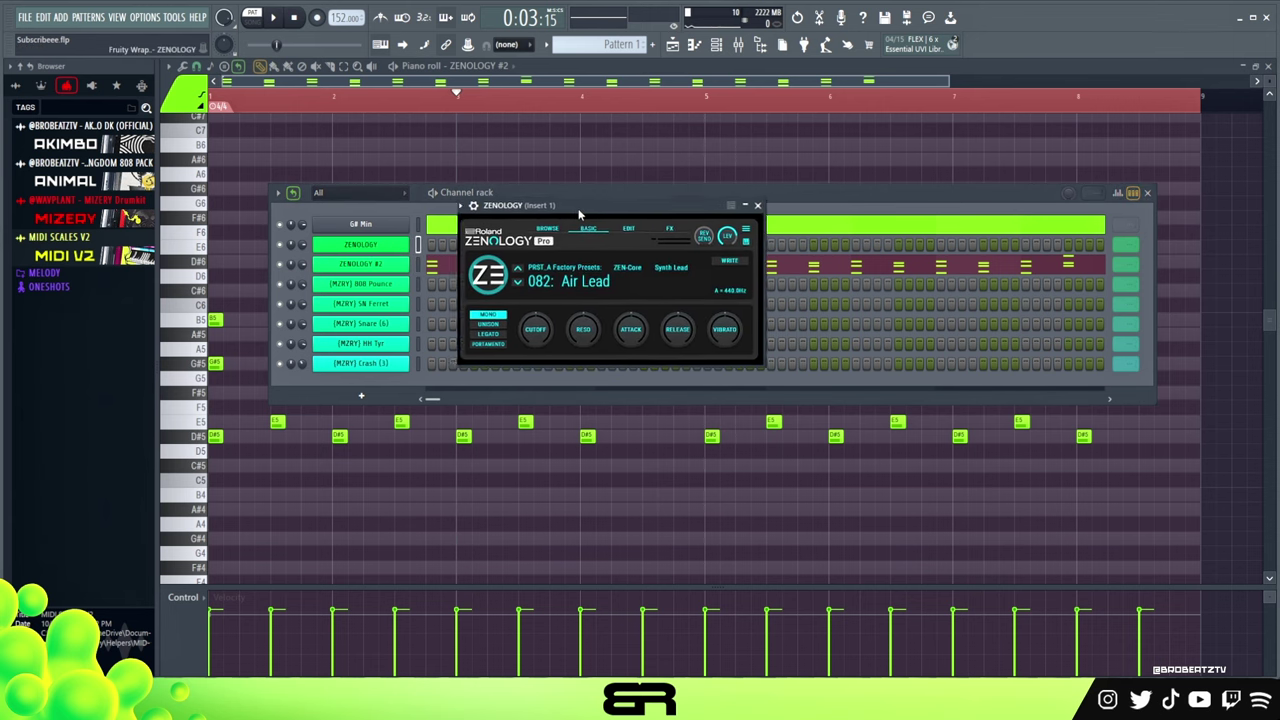
pyautogui.press('a')
pyautogui.press('s')
pyautogui.press('d')
pyautogui.press('f')
pyautogui.press('e')
pyautogui.press('r')
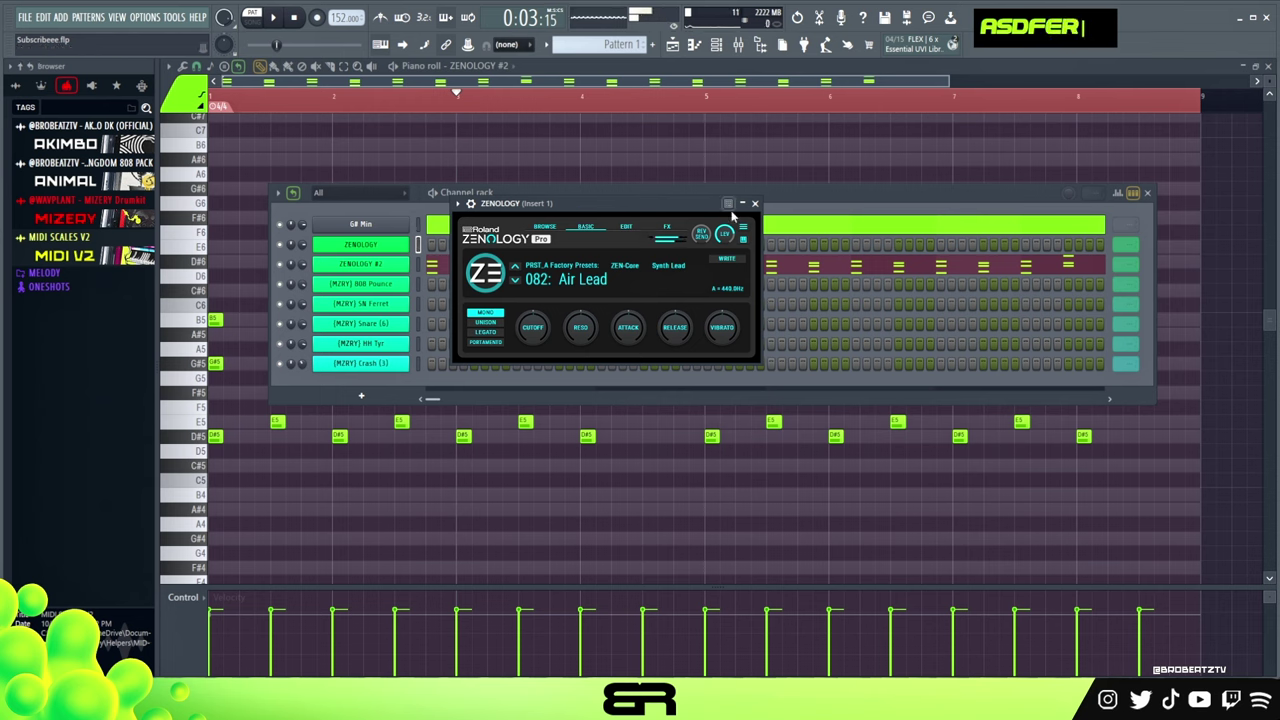
pyautogui.click(754, 203)
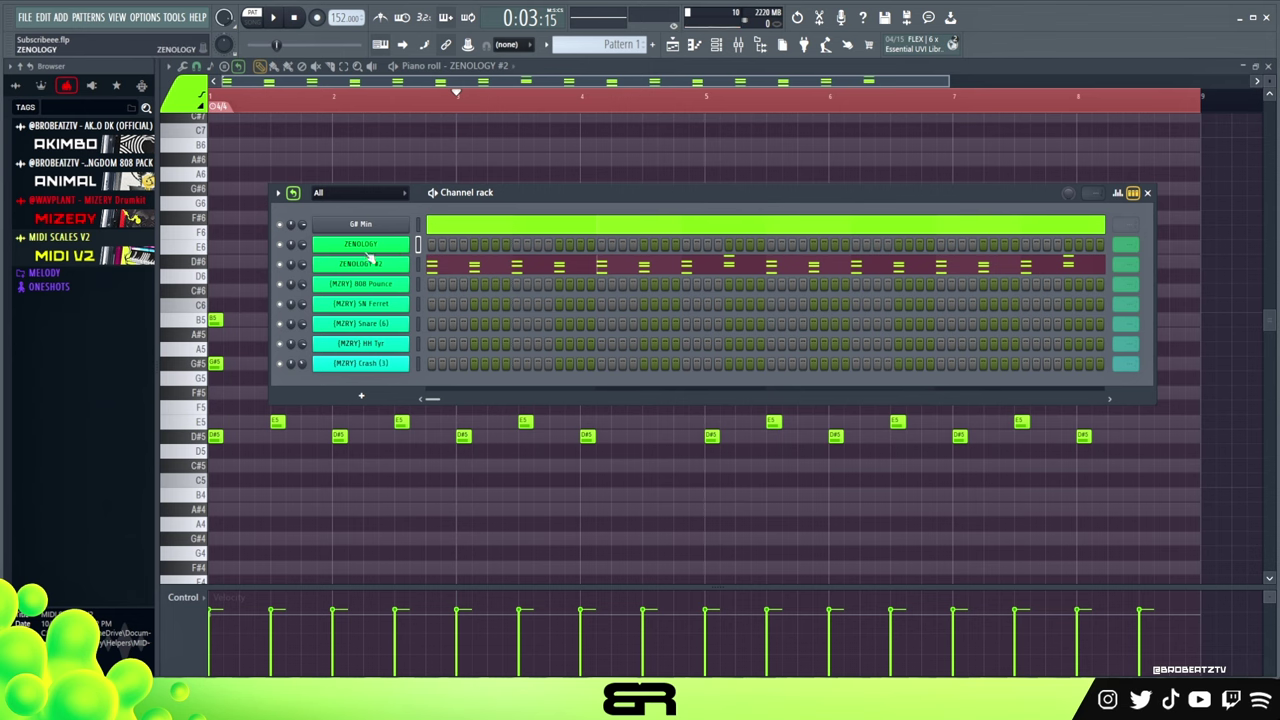
pyautogui.rightClick(408, 242)
# Select the B5, A#5 and G#5 chord notes in ZENOLOGY #2's piano roll.
pyautogui.click(435, 244)
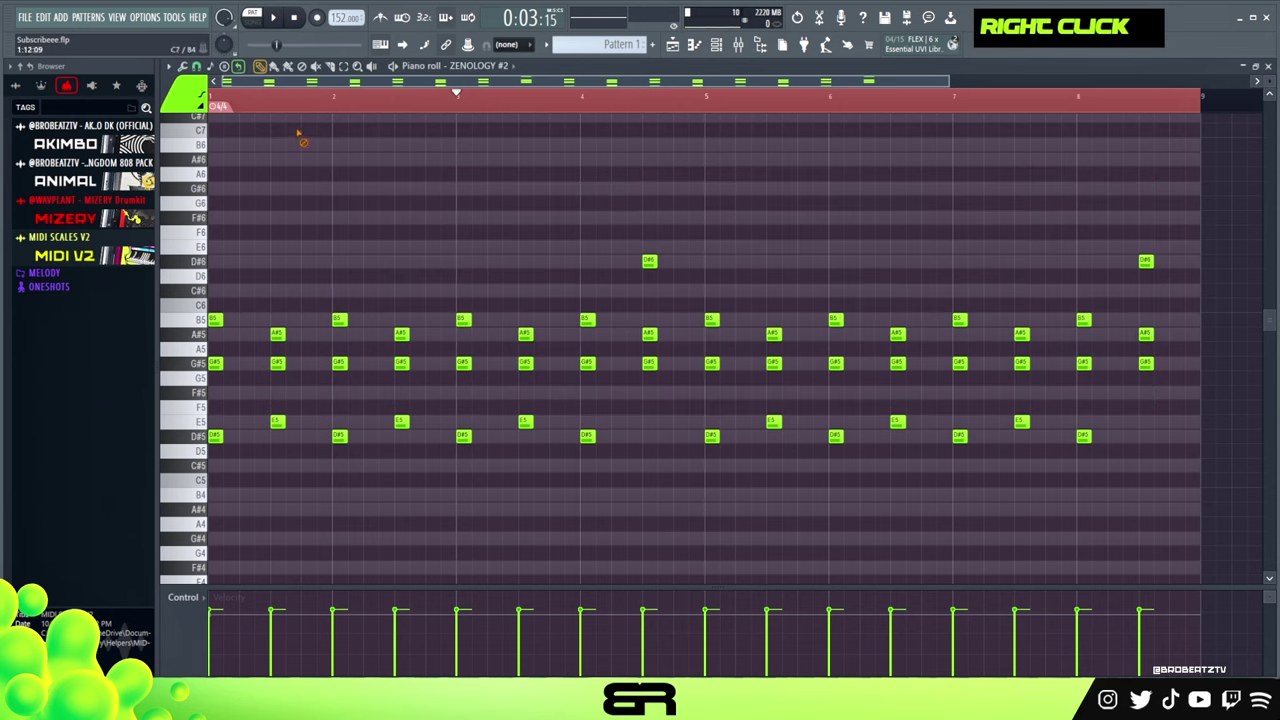
pyautogui.scroll(1, 1026, 229)
pyautogui.scroll(1, 1026, 229)
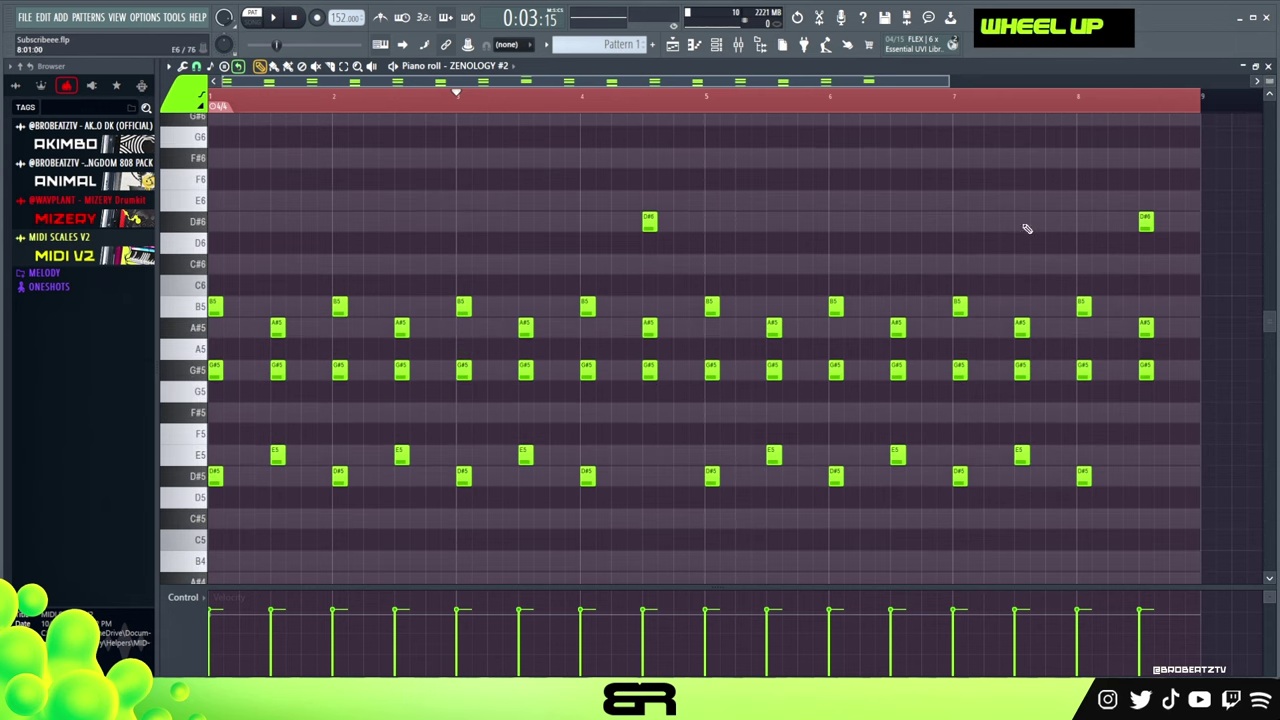
pyautogui.press('ctrl')
pyautogui.keyDown('ctrl'); pyautogui.click(216, 307); pyautogui.keyUp('ctrl')
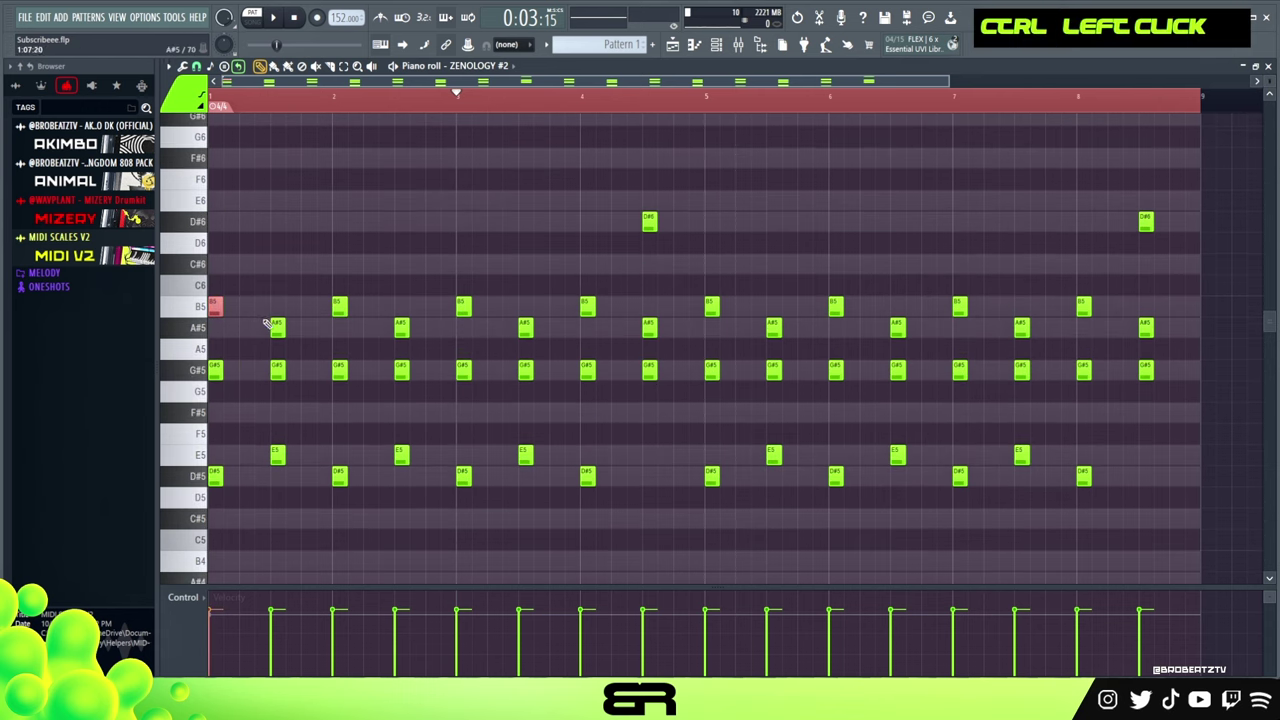
pyautogui.keyDown('ctrl'); pyautogui.keyDown('shift'); pyautogui.click(277, 327); pyautogui.keyUp('shift'); pyautogui.keyUp('ctrl')
pyautogui.keyDown('ctrl'); pyautogui.keyDown('shift'); pyautogui.click(339, 369); pyautogui.keyUp('shift'); pyautogui.keyUp('ctrl')
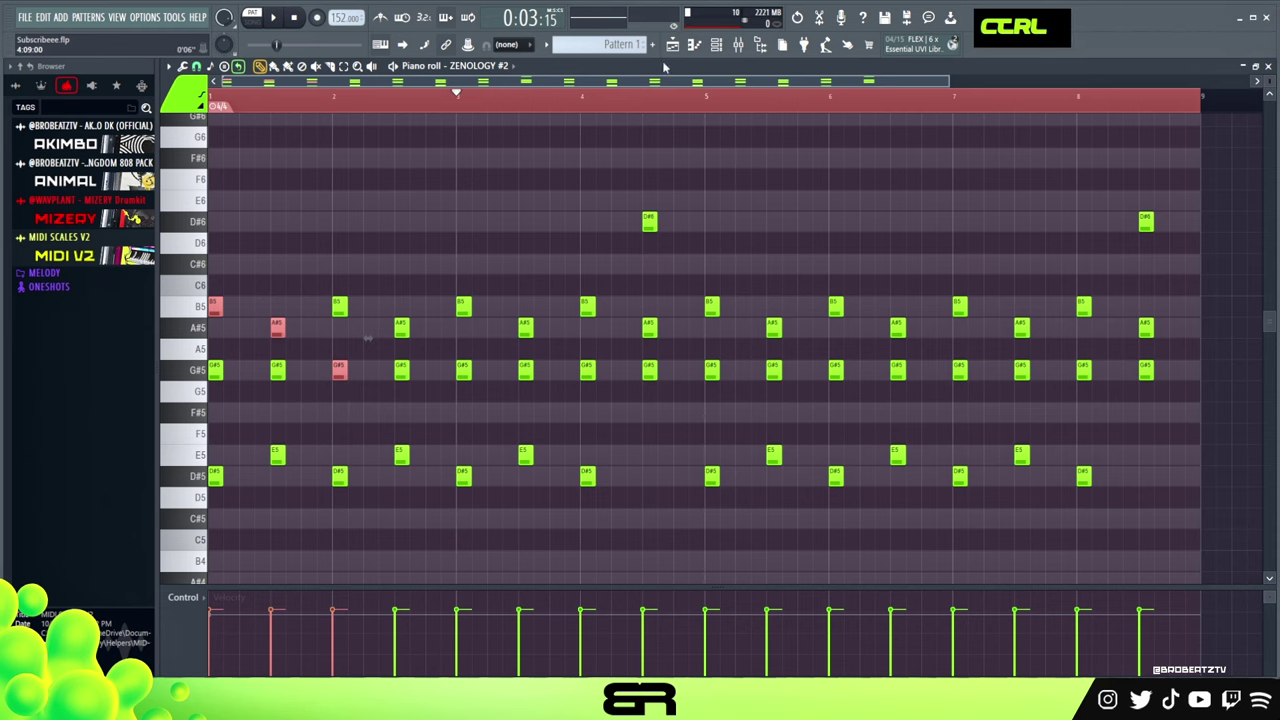
# Sketch trial notes F5, E4, D4, B3, G5 and B5 in the ZENOLOGY piano roll.
pyautogui.click(718, 46)
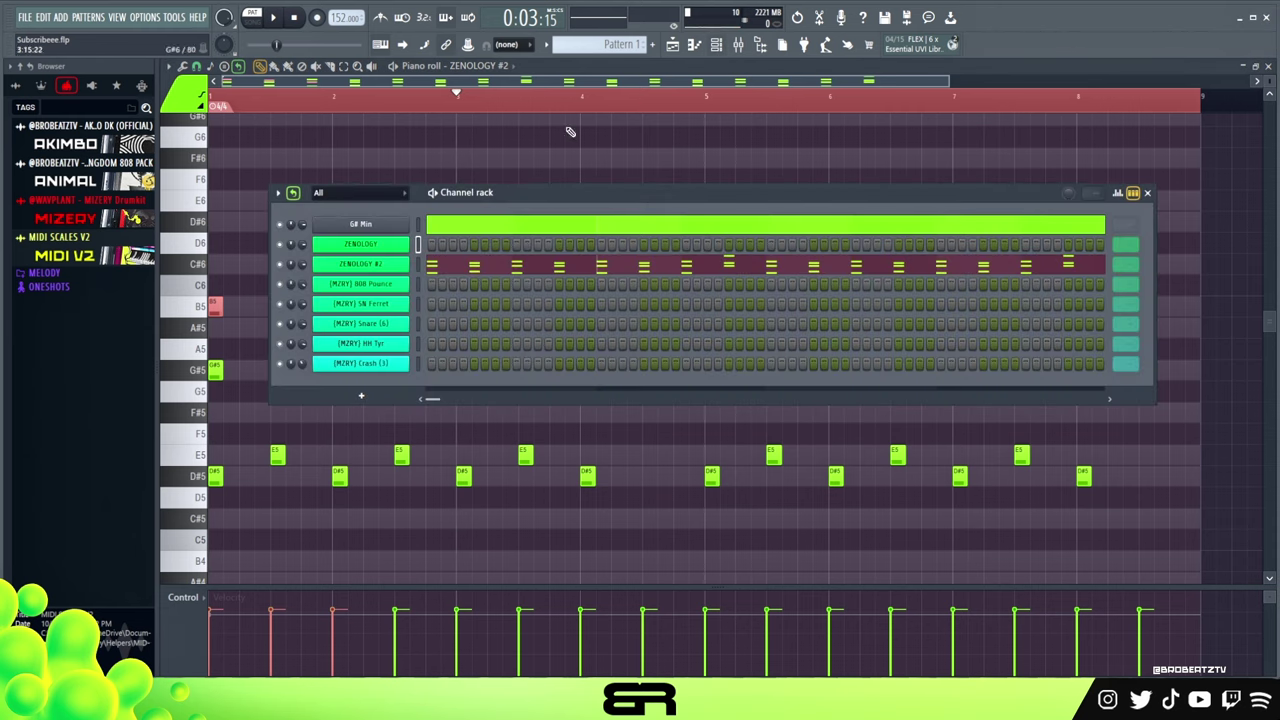
pyautogui.rightClick(360, 256)
pyautogui.click(470, 244)
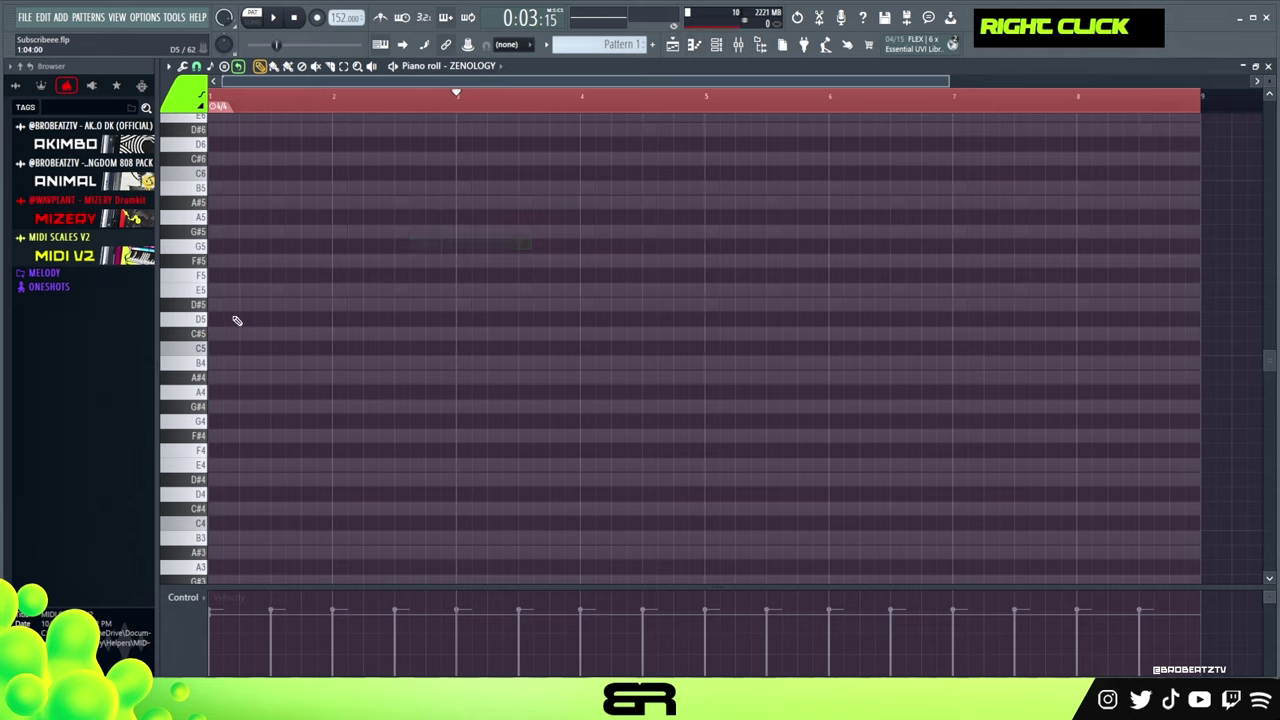
pyautogui.click(246, 275)
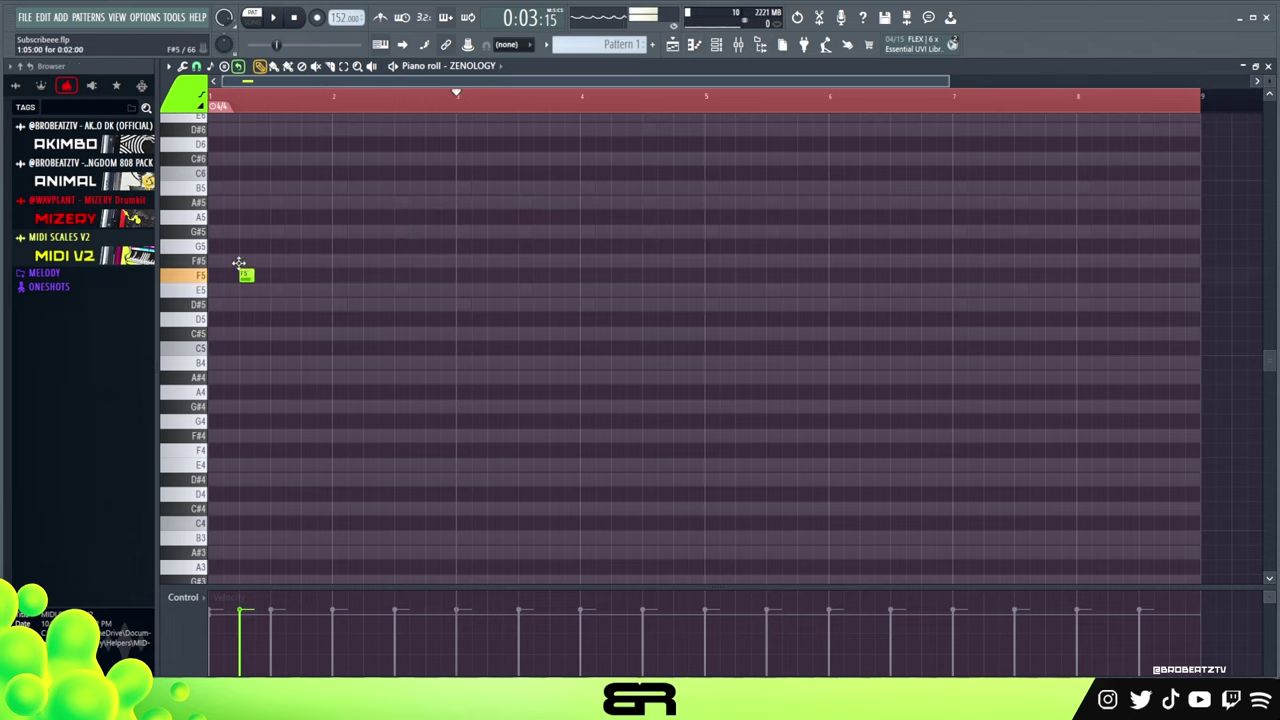
pyautogui.click(246, 465)
pyautogui.click(261, 494)
pyautogui.click(292, 538)
pyautogui.click(355, 246)
pyautogui.click(370, 188)
# Transpose the G5 and B5 notes up and down by octaves, ending back at G5 and B5.
pyautogui.moveTo(383, 189); pyautogui.dragTo(349, 262)
pyautogui.hotkey('ctrl', 'Up')
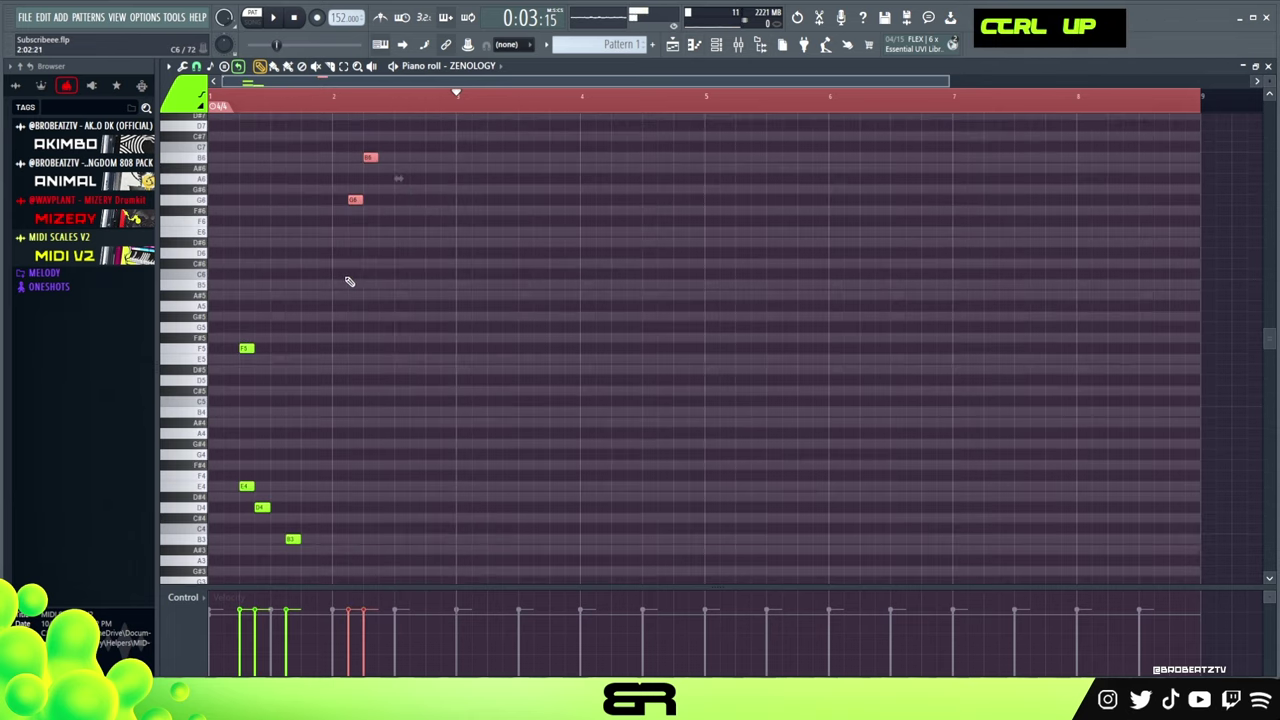
pyautogui.hotkey('ctrl', 'Down')
pyautogui.hotkey('ctrl', 'Up')
pyautogui.hotkey('ctrl', 'Down')
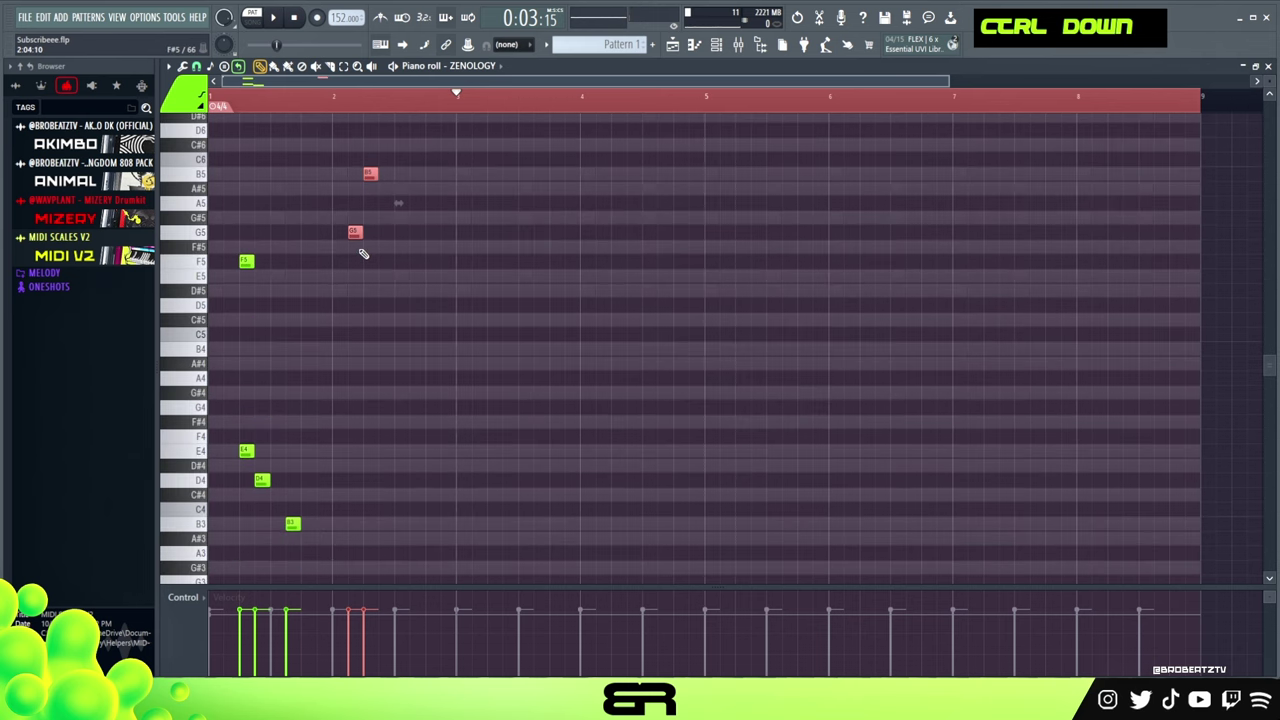
pyautogui.hotkey('ctrl', 'Up')
pyautogui.hotkey('ctrl', 'Down')
pyautogui.hotkey('ctrl', 'Up')
pyautogui.hotkey('ctrl', 'Down')
pyautogui.hotkey('ctrl', 'Up')
pyautogui.hotkey('ctrl', 'Down')
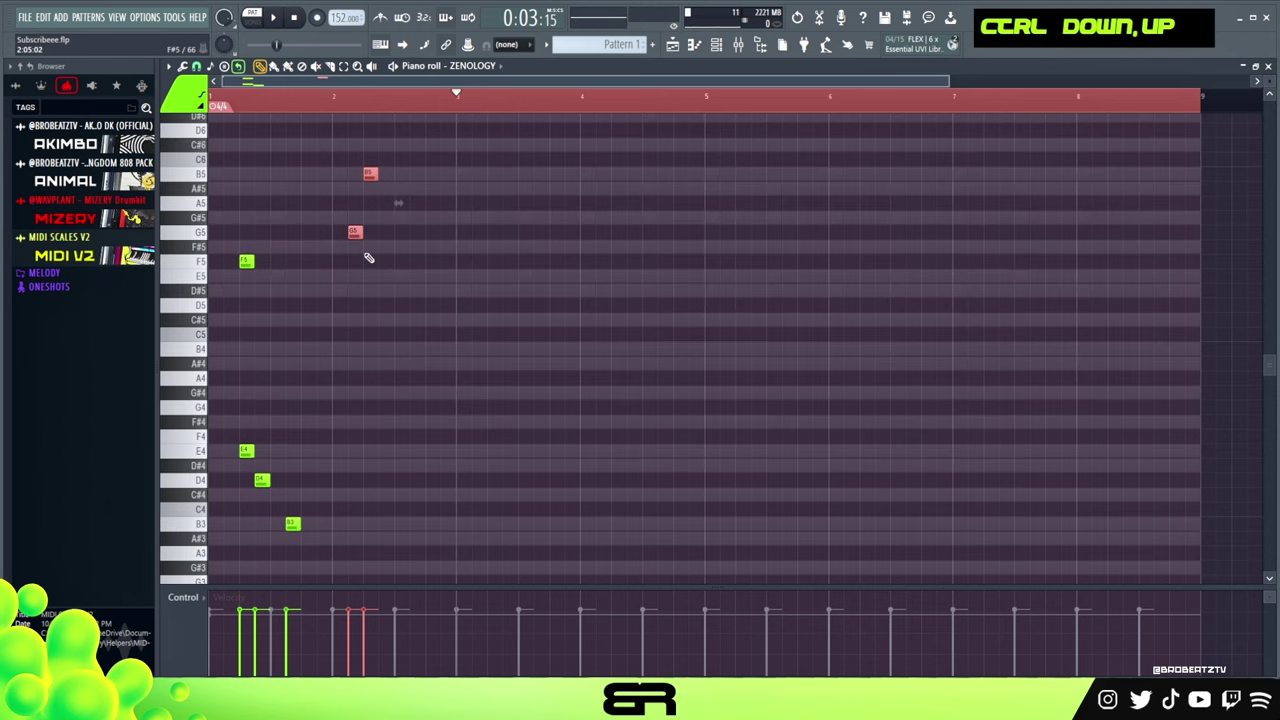
pyautogui.hotkey('ctrl', 'Up')
pyautogui.hotkey('ctrl', 'Down')
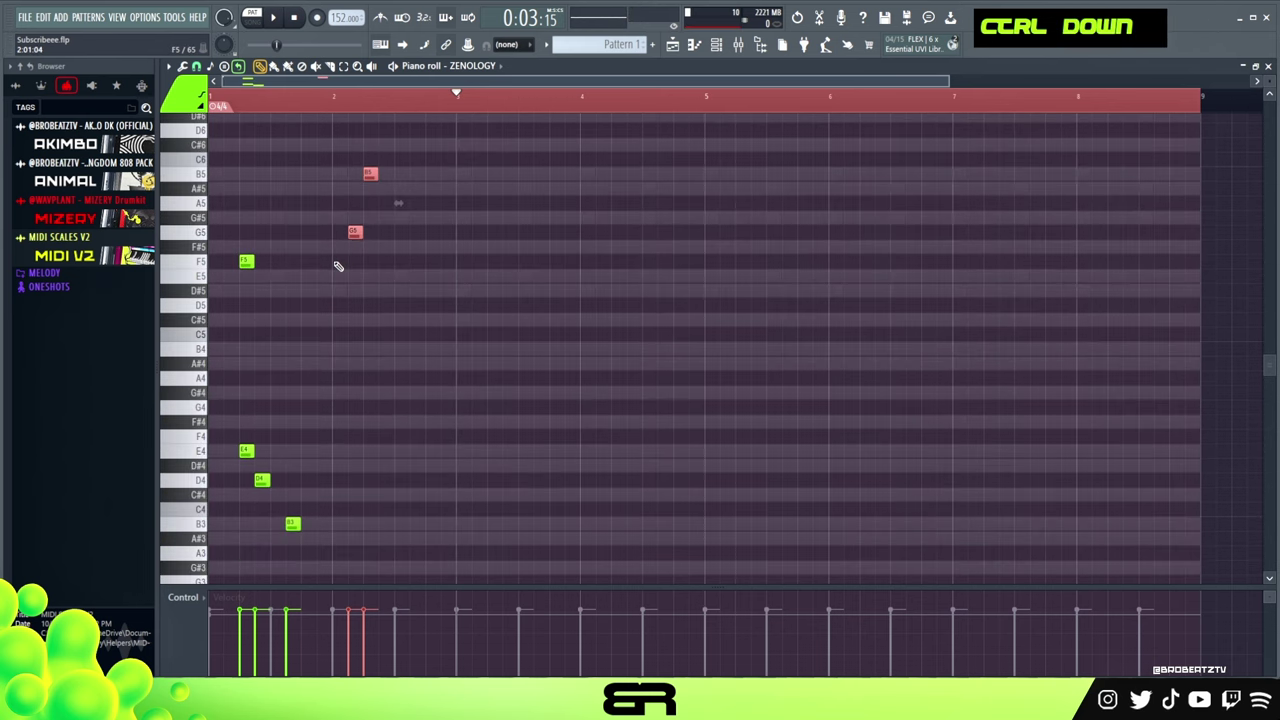
# Erase all six trial notes, leaving the ZENOLOGY pattern empty.
pyautogui.rightClick(372, 174)
pyautogui.rightClick(246, 261)
pyautogui.rightClick(246, 451)
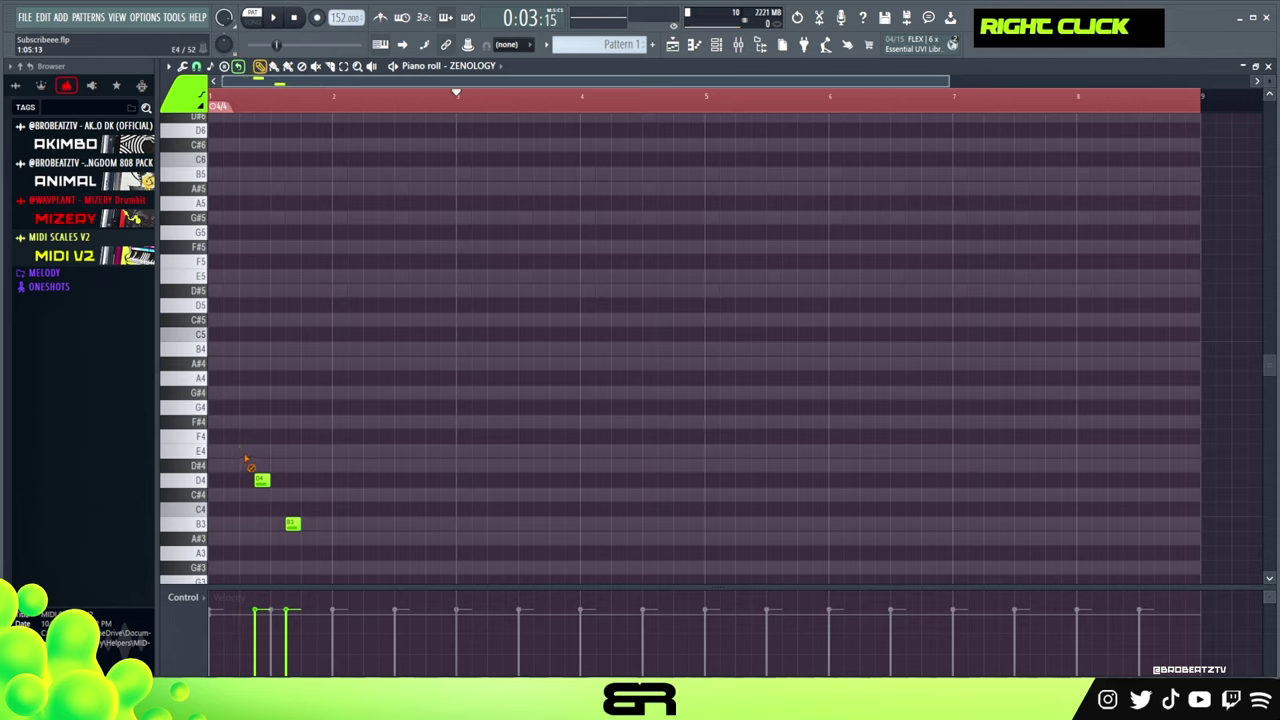
pyautogui.rightClick(261, 480)
pyautogui.rightClick(292, 524)
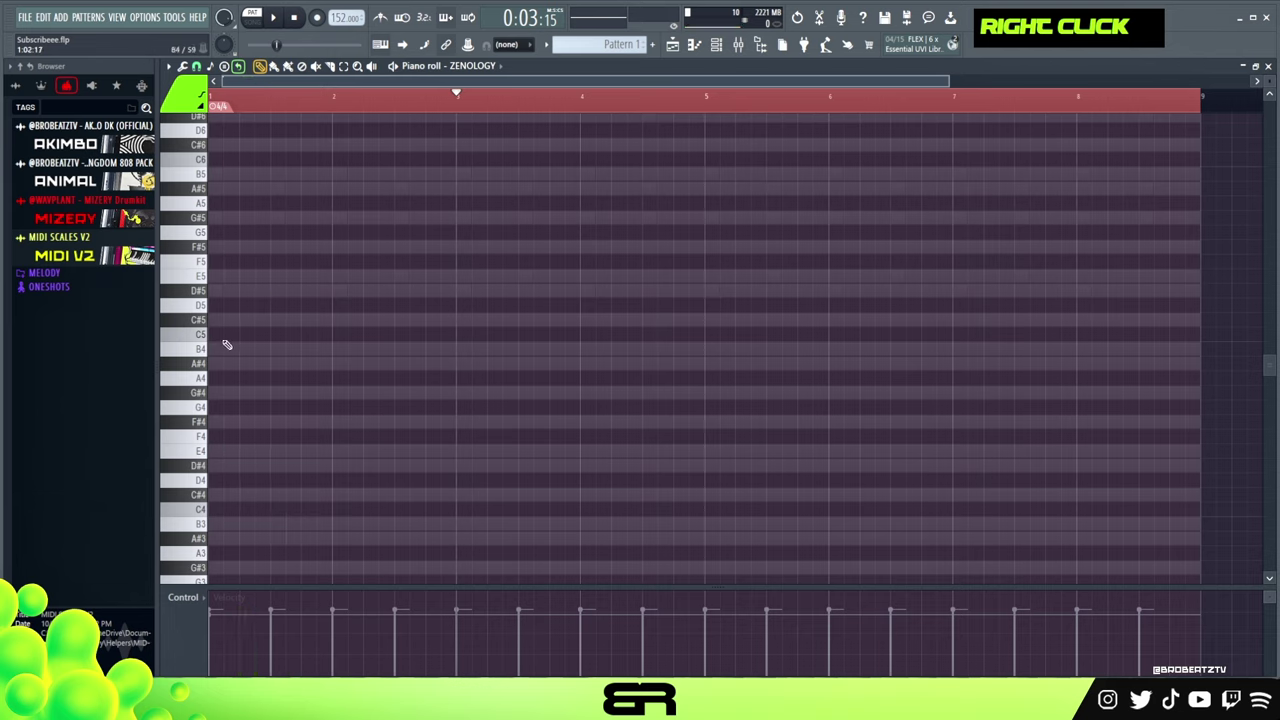
# Place a short B4 note at the bar start and copy it down to A#4.
pyautogui.click(214, 349)
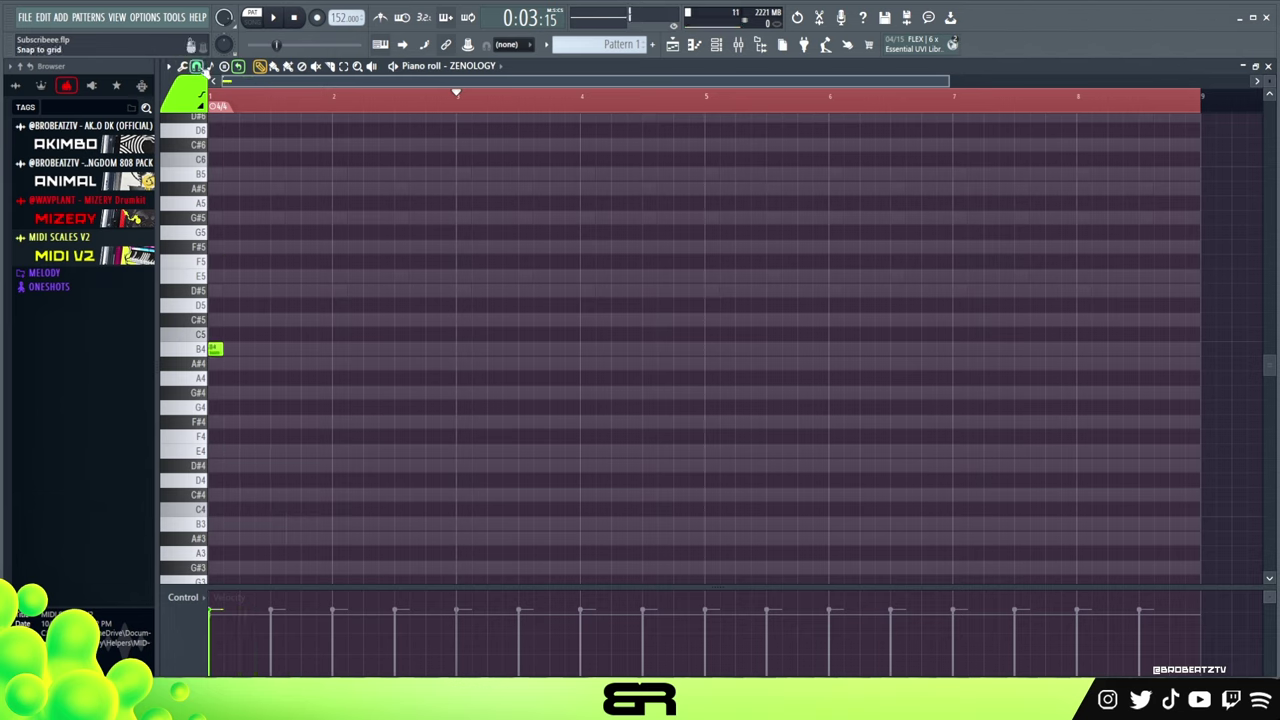
pyautogui.click(197, 67)
pyautogui.click(212, 232)
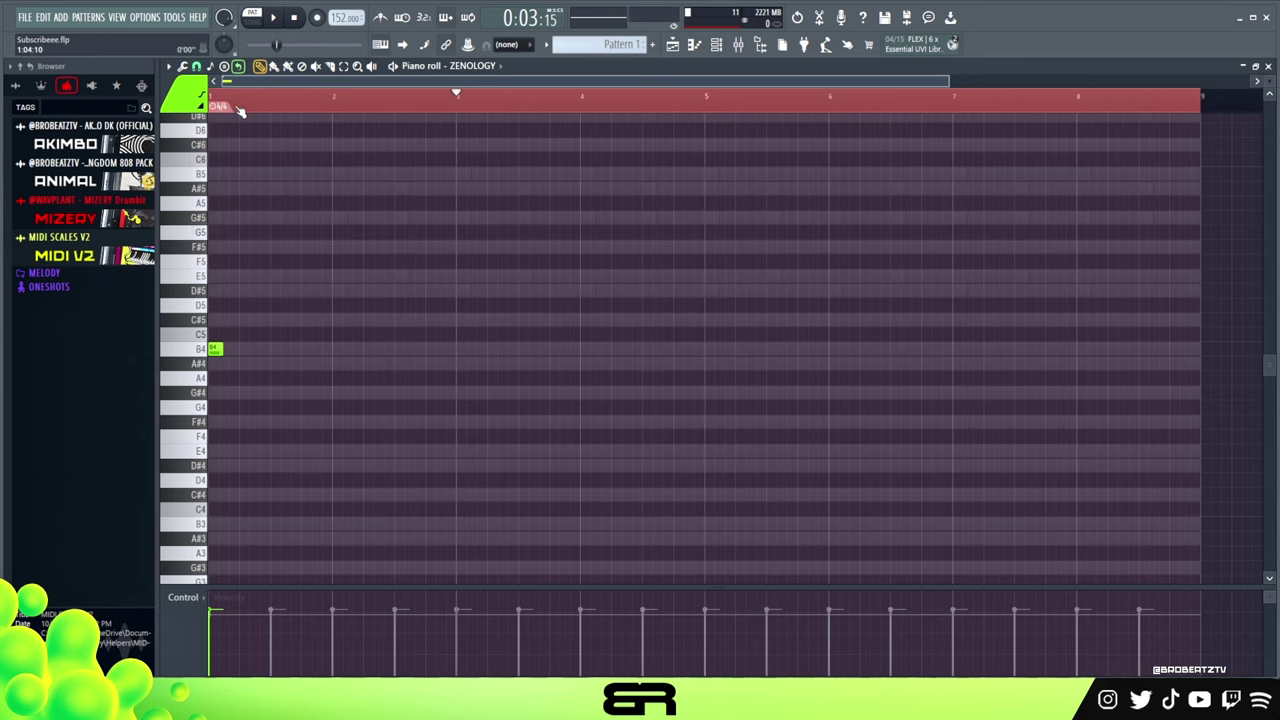
pyautogui.scroll(1, 230, 100)
pyautogui.scroll(1, 220, 100)
pyautogui.scroll(1, 210, 98)
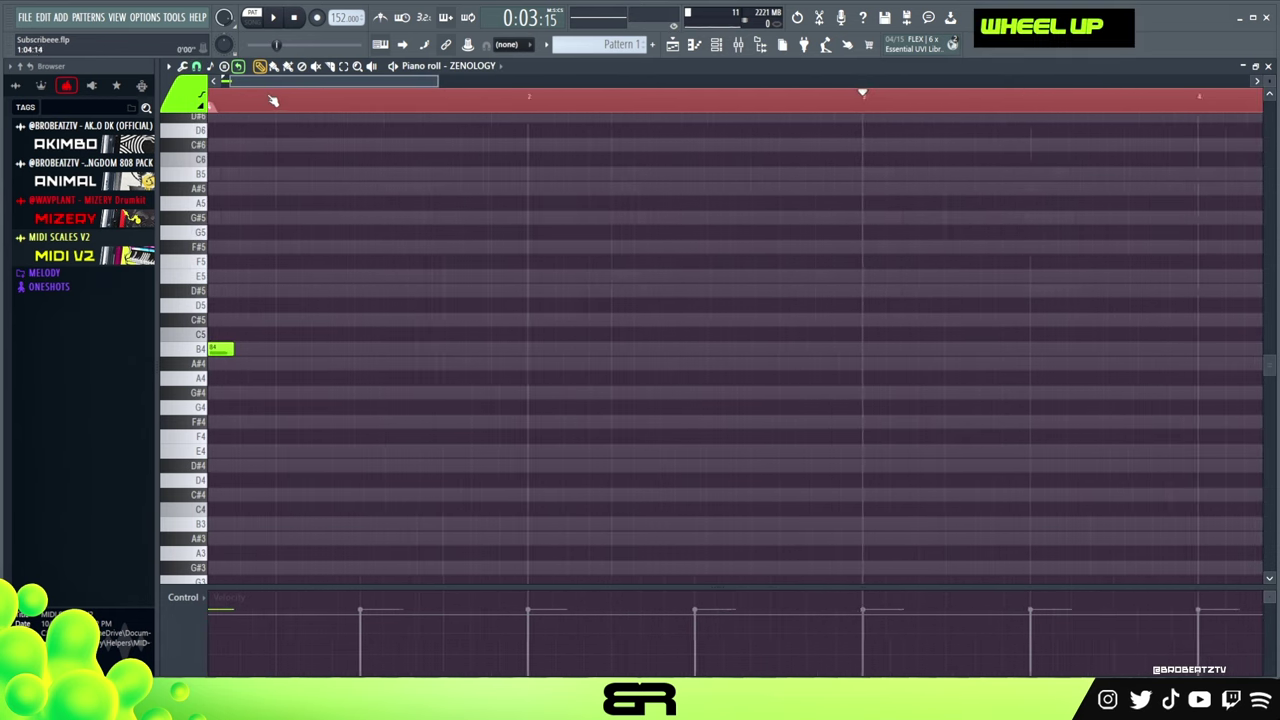
pyautogui.scroll(2, 274, 98)
pyautogui.keyDown('alt'); pyautogui.click(262, 348); pyautogui.keyUp('alt')
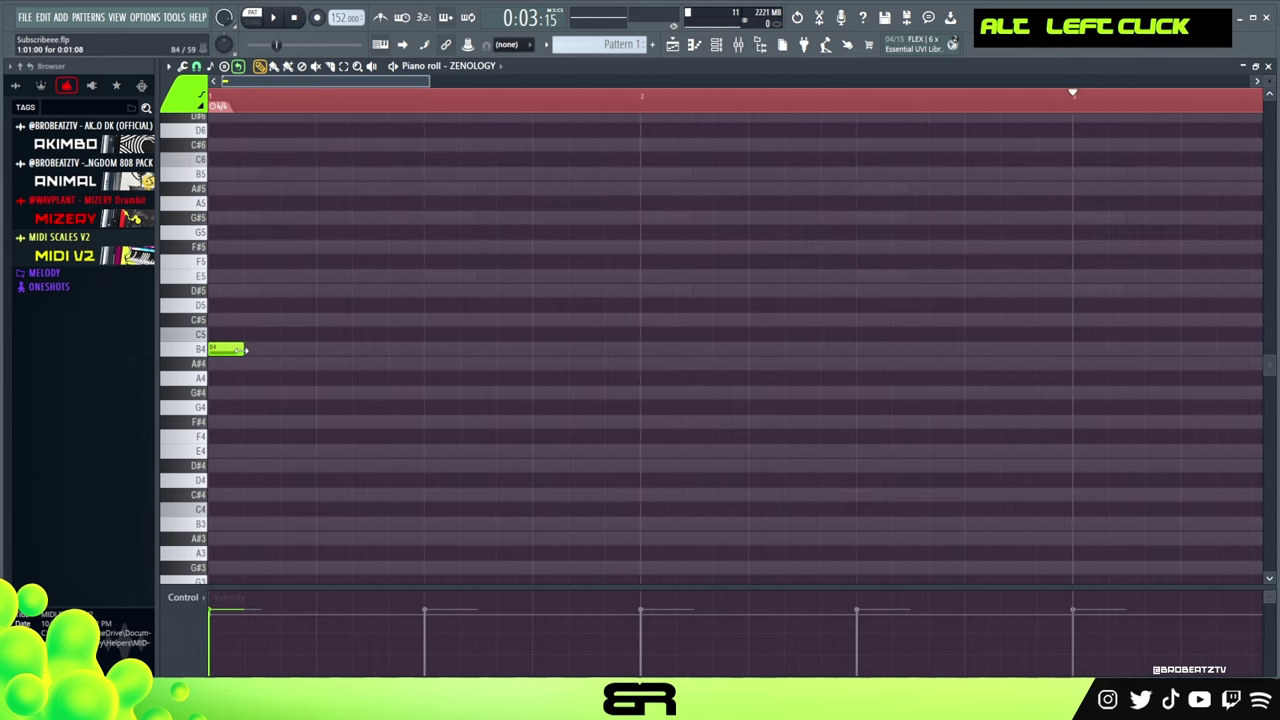
pyautogui.keyDown('ctrl'); pyautogui.click(243, 350); pyautogui.keyUp('ctrl')
pyautogui.moveTo(240, 349); pyautogui.dragTo(290, 422)
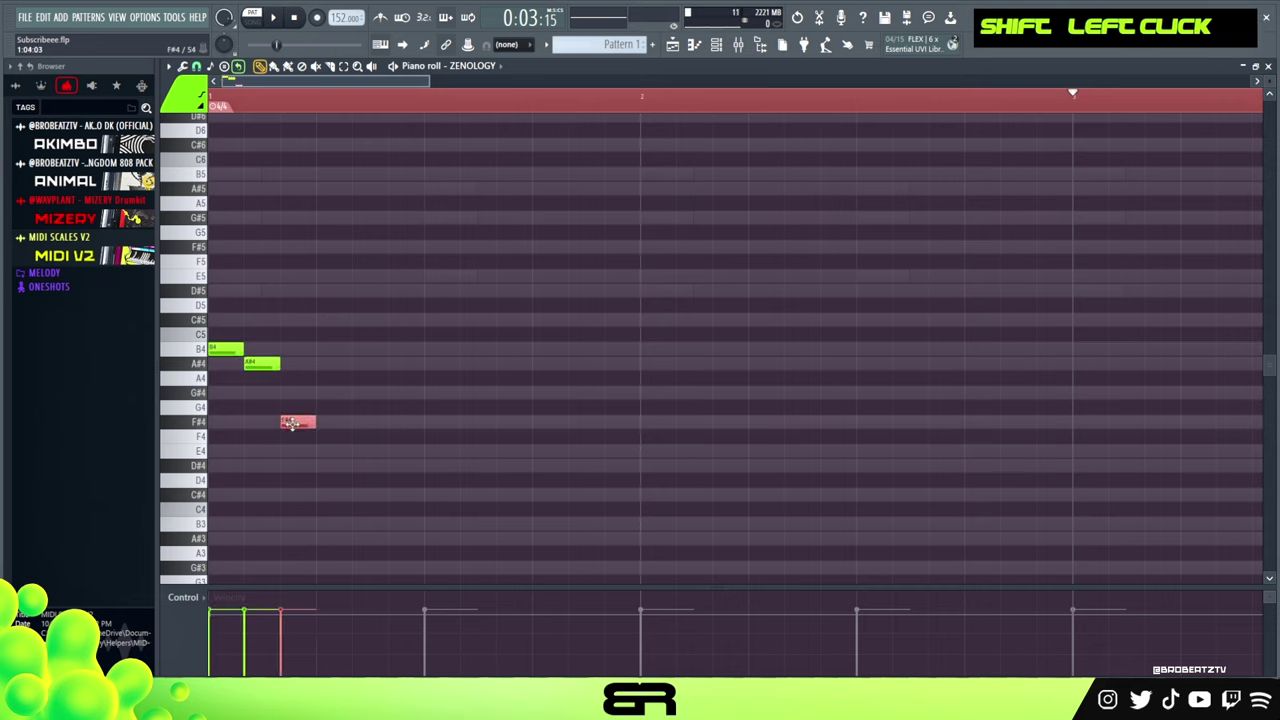
# Add G#4 and E4 notes after A#4, auditioning the descending phrase.
pyautogui.press('space')
pyautogui.press('space')
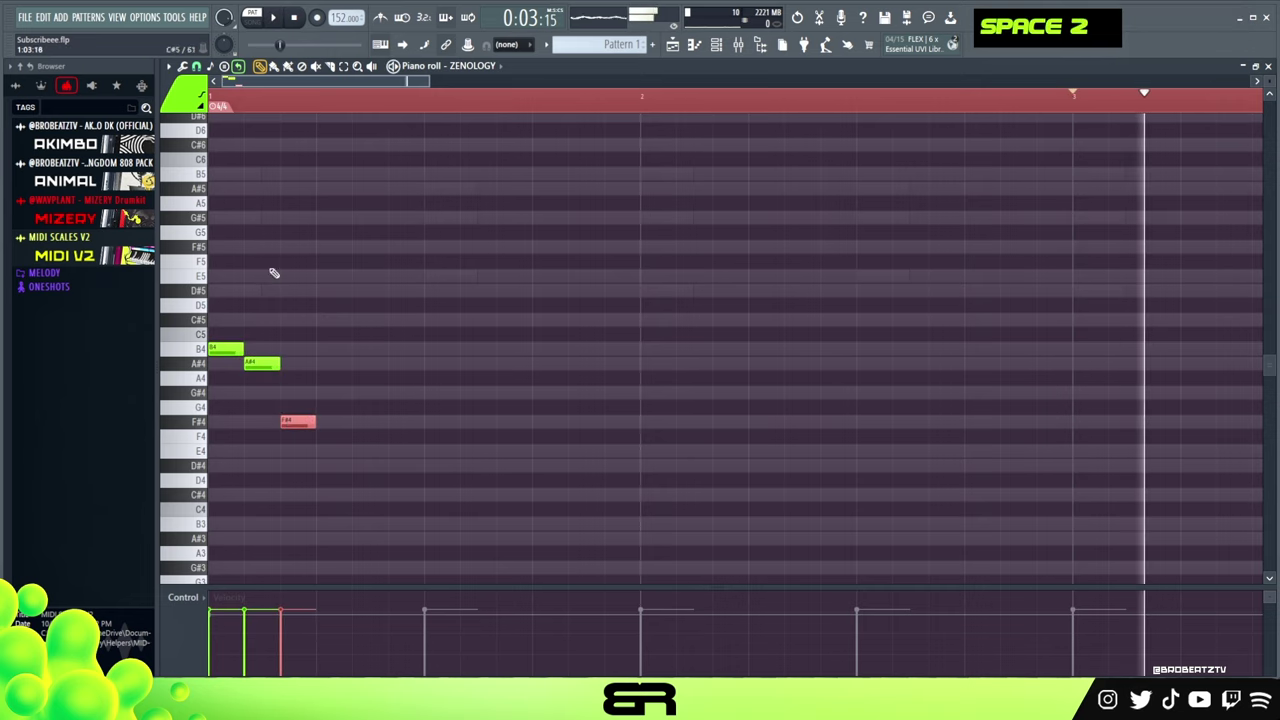
pyautogui.press('space')
pyautogui.press('space')
pyautogui.press('space')
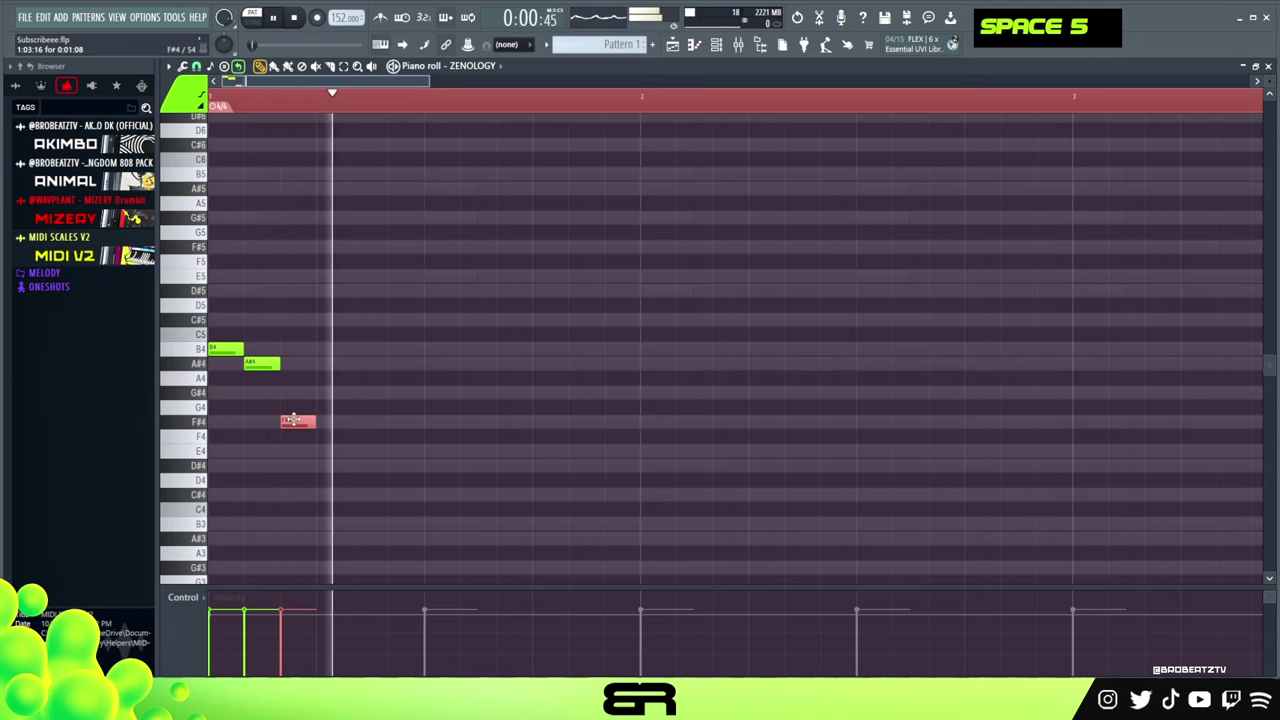
pyautogui.press('space')
pyautogui.moveTo(293, 419); pyautogui.dragTo(296, 389)
pyautogui.press('space')
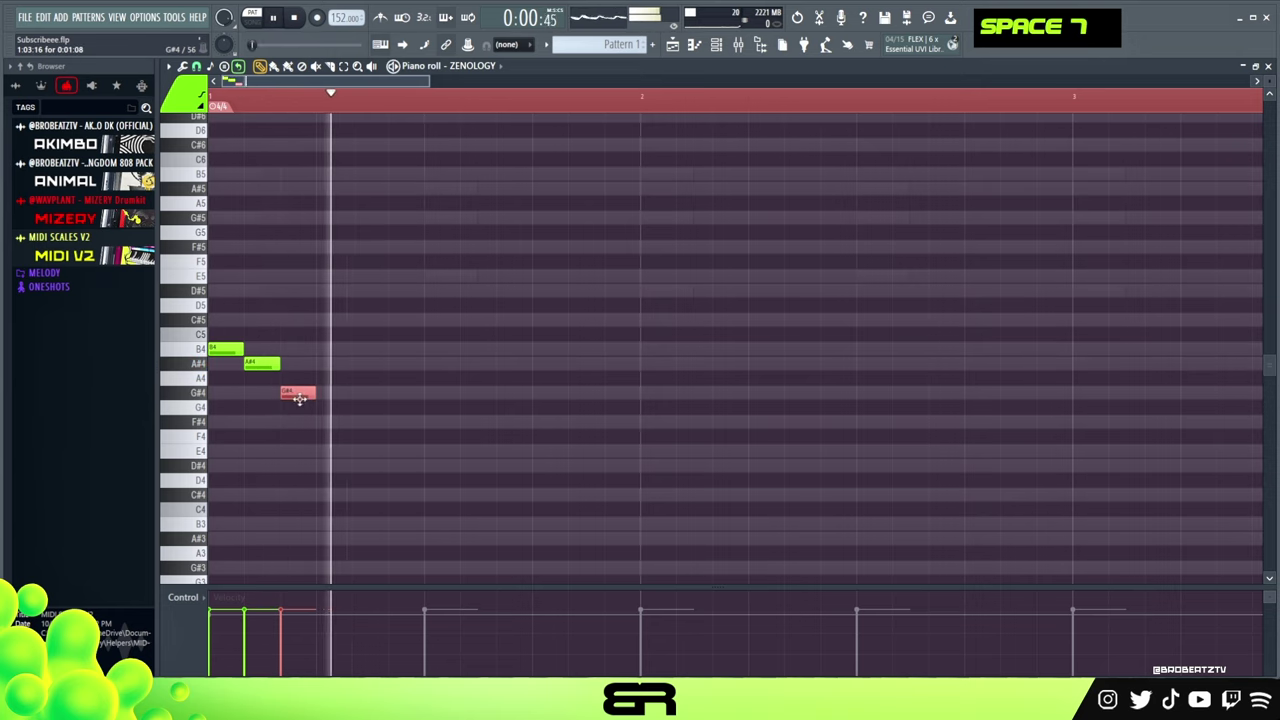
pyautogui.press('space')
pyautogui.press('space')
pyautogui.press('space')
pyautogui.keyDown('ctrl'); pyautogui.click(300, 393); pyautogui.keyUp('ctrl')
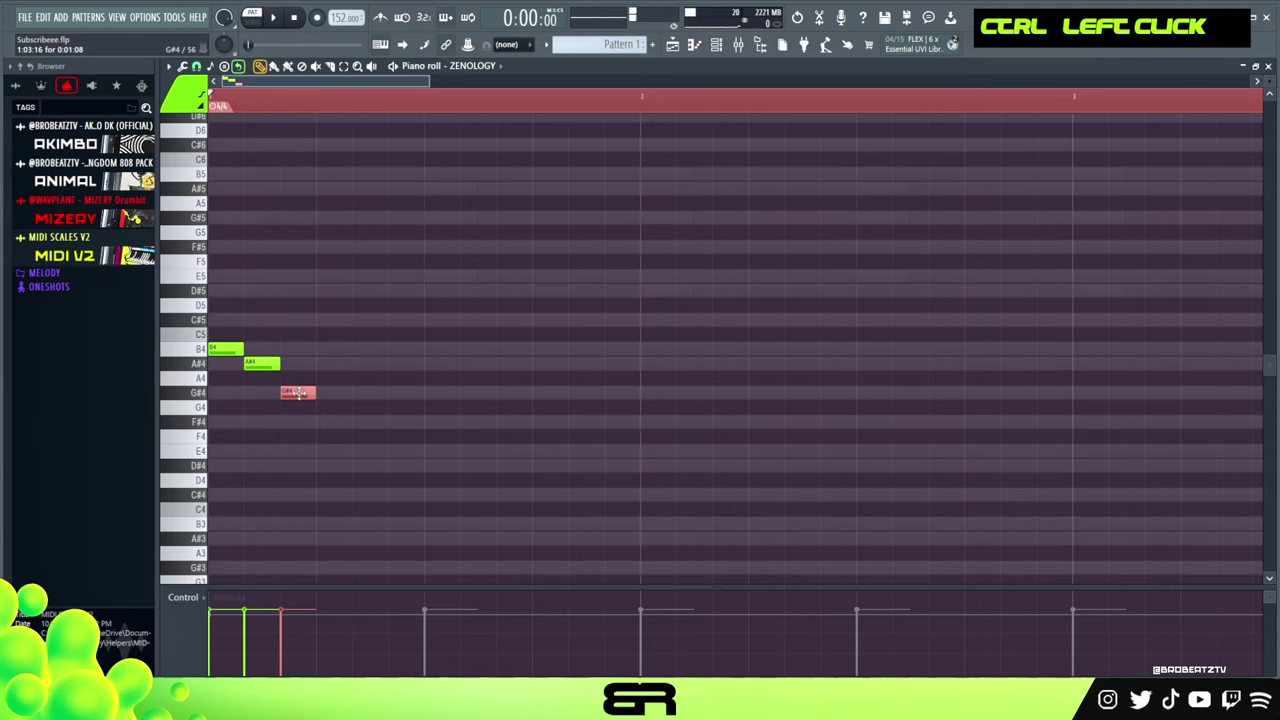
pyautogui.moveTo(298, 393); pyautogui.dragTo(318, 453)
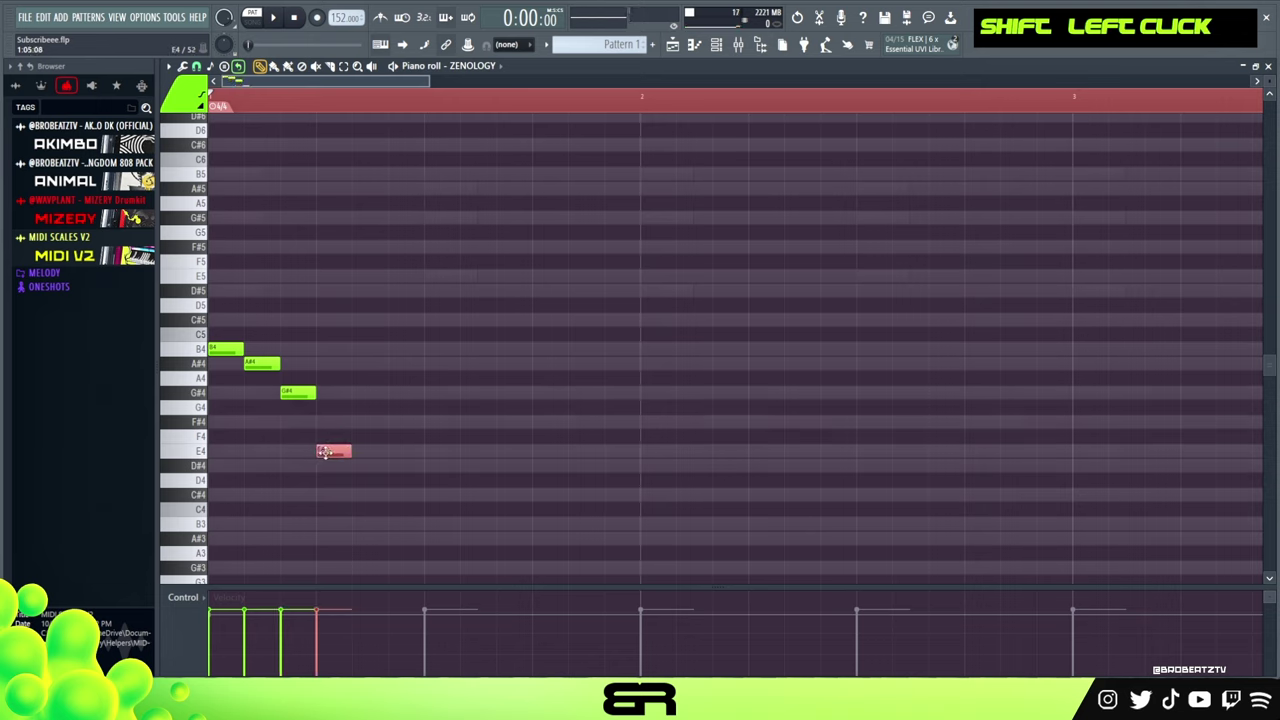
# Finish the phrase with a D#4 note and select all five notes.
pyautogui.keyDown('shift'); pyautogui.click(353, 466); pyautogui.keyUp('shift')
pyautogui.moveTo(228, 332)
pyautogui.mouseDown()
pyautogui.moveTo(278, 368)
pyautogui.moveTo(381, 368)
pyautogui.mouseUp()
pyautogui.rightClick(381, 366)
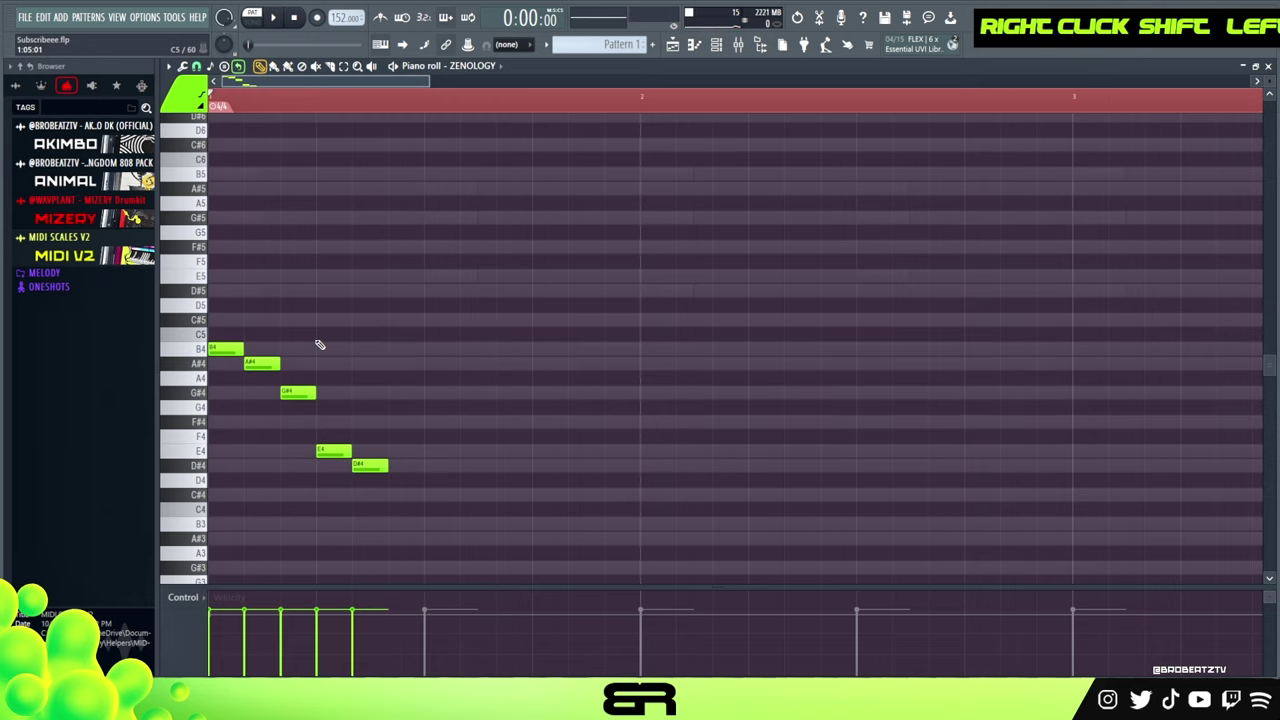
pyautogui.moveTo(532, 596)
pyautogui.mouseDown()
pyautogui.moveTo(248, 362)
pyautogui.moveTo(397, 377)
pyautogui.mouseUp()
# Drop the copied phrase one octave below the first phrase.
pyautogui.hotkey('ctrl', 'Down')
pyautogui.press('space')
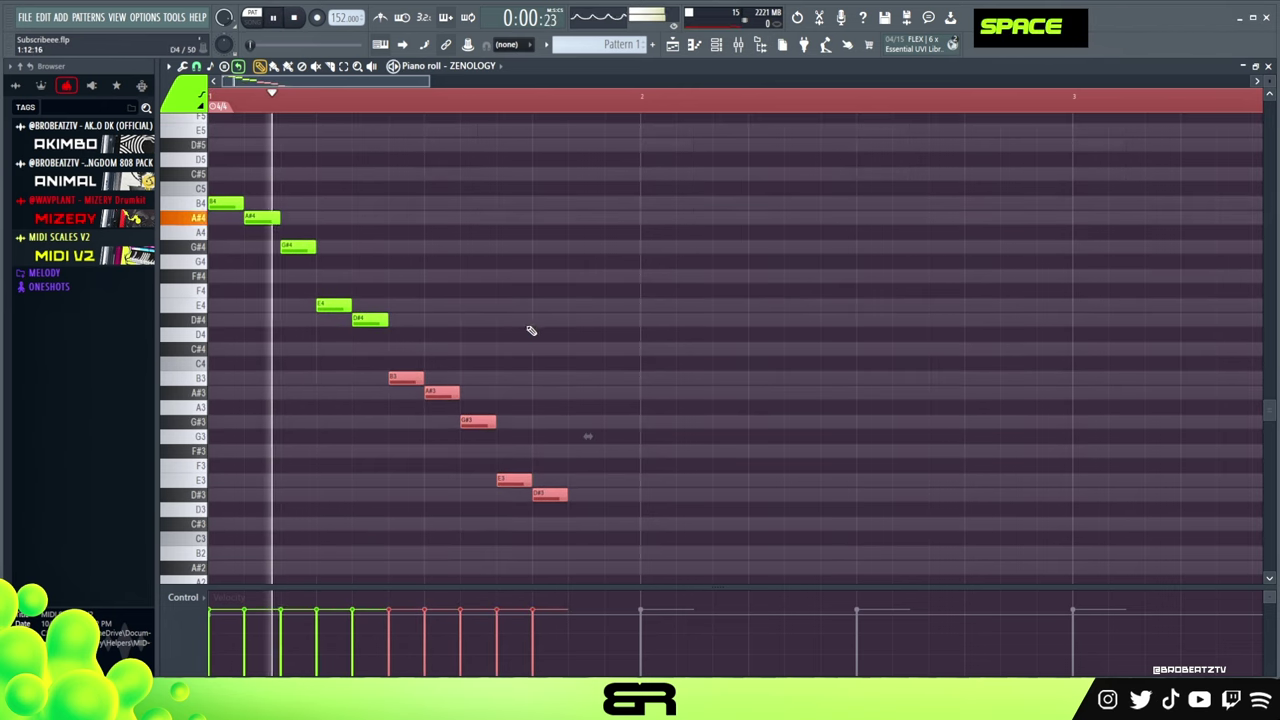
pyautogui.rightClick(571, 317)
pyautogui.hotkey('ctrl', 'a')
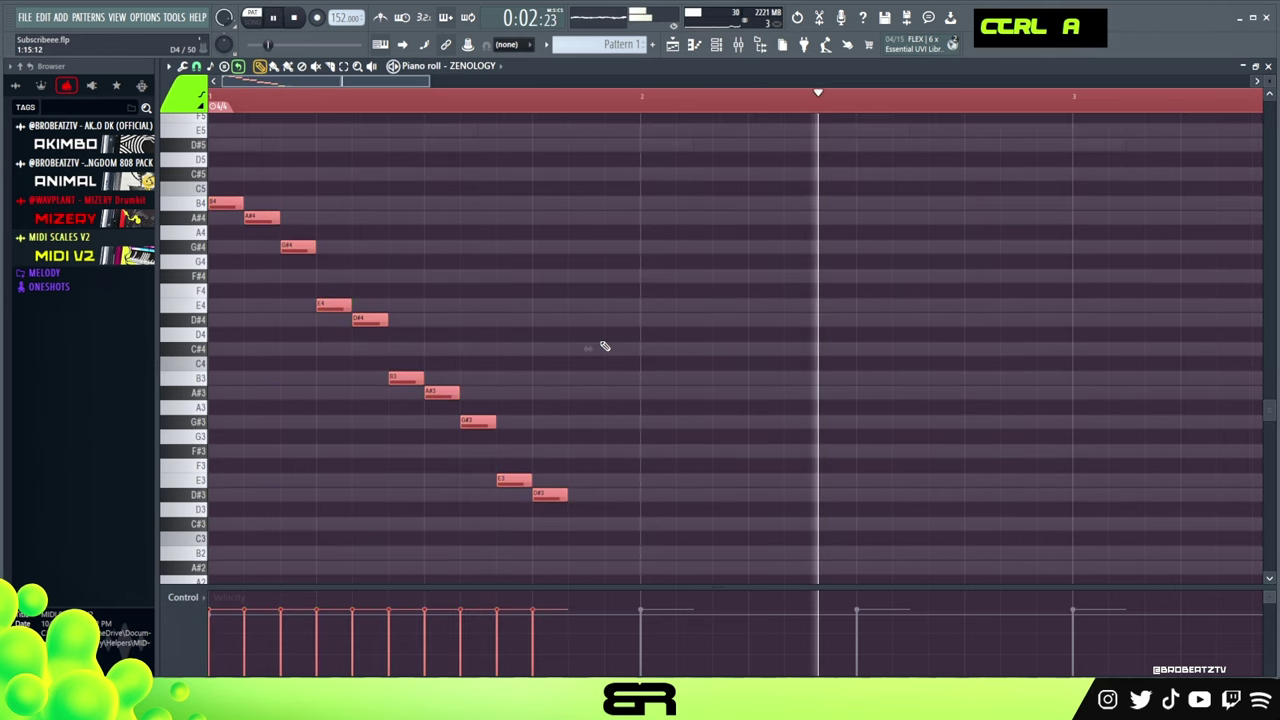
pyautogui.press('space')
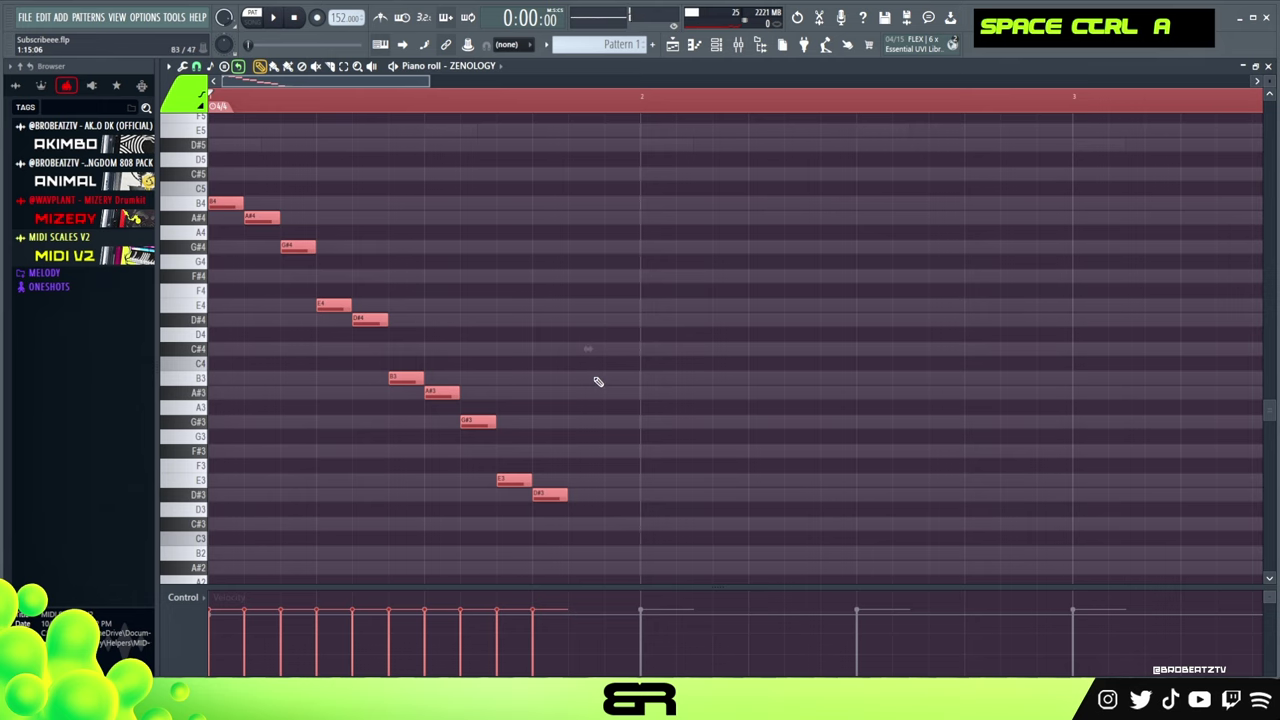
# Transpose the whole ten-note melody up to run B6 down to D#5 and play it back.
pyautogui.hotkey('ctrl', 'Up')
pyautogui.hotkey('ctrl', 'Down')
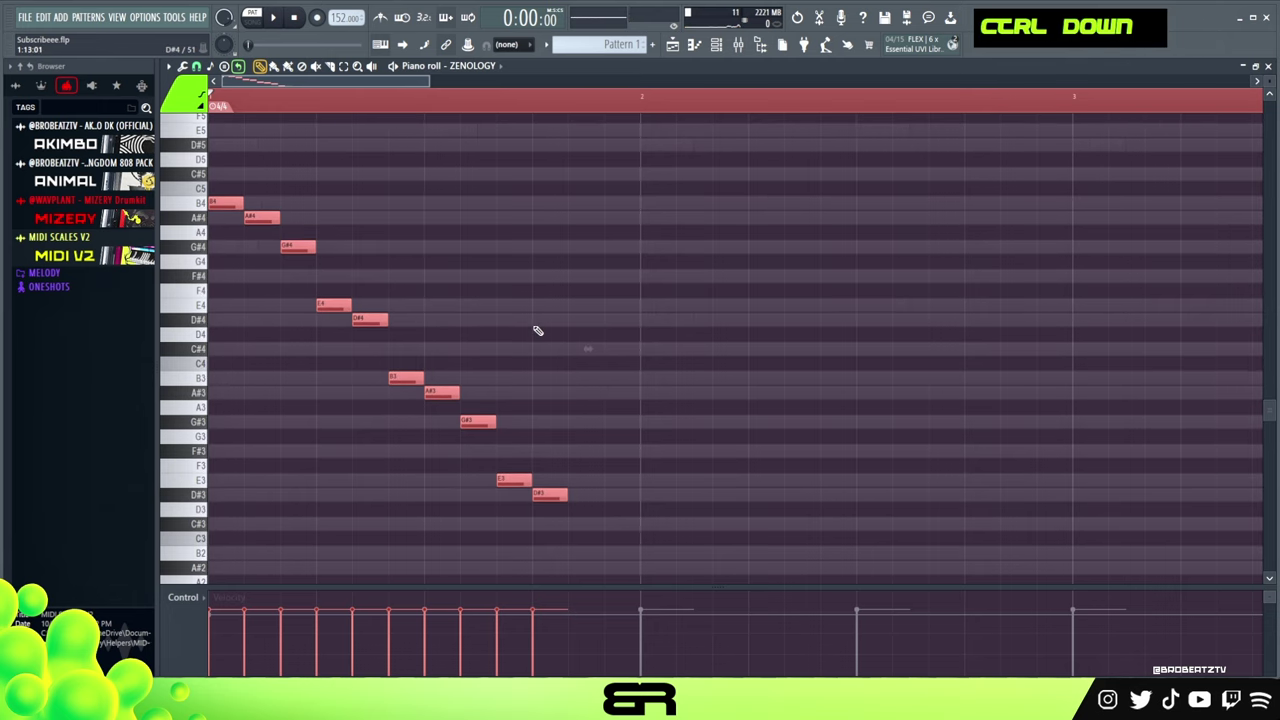
pyautogui.scroll(2, 520, 330)
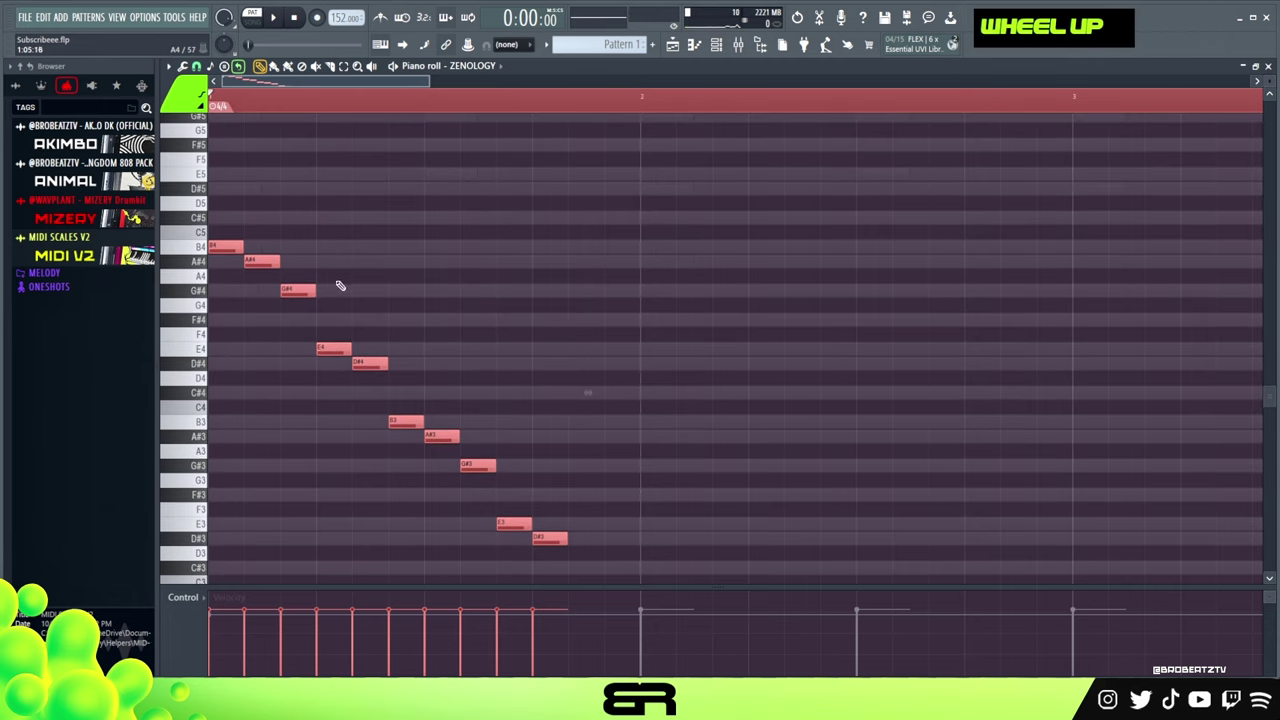
pyautogui.hotkey('ctrl', 'Down')
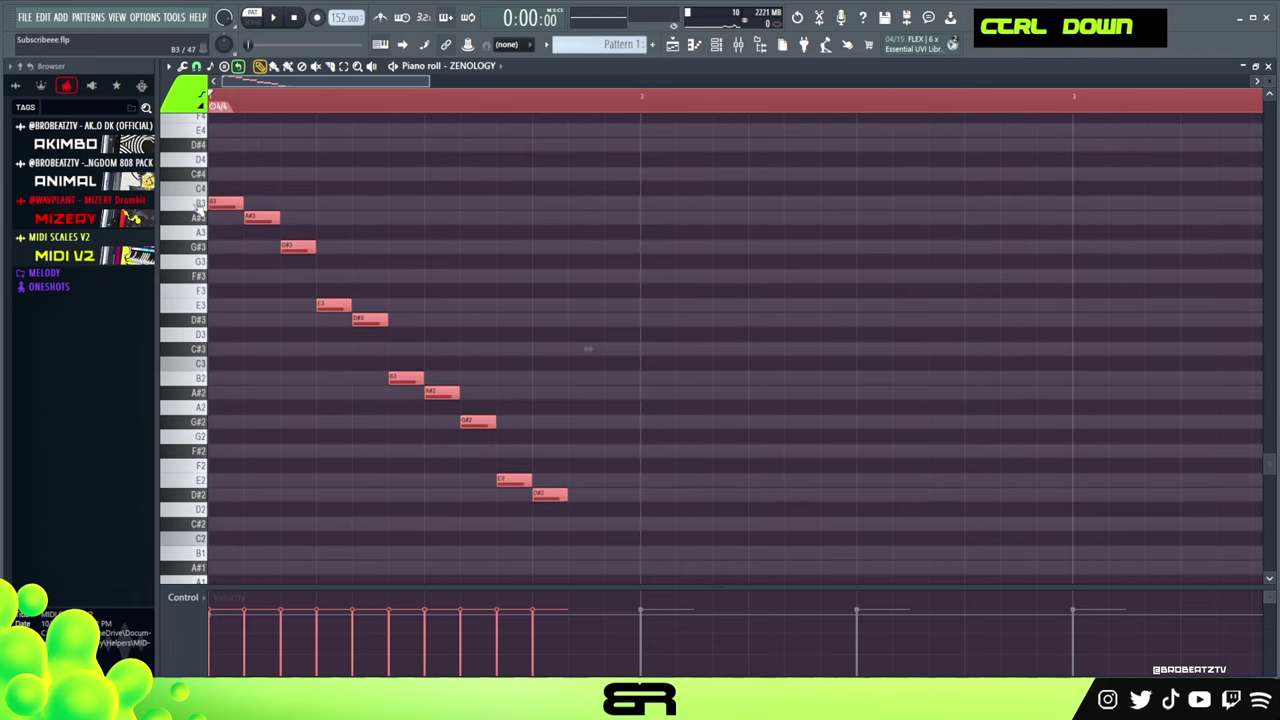
pyautogui.hotkey('ctrl', 'Up')
pyautogui.hotkey('ctrl', 'Up')
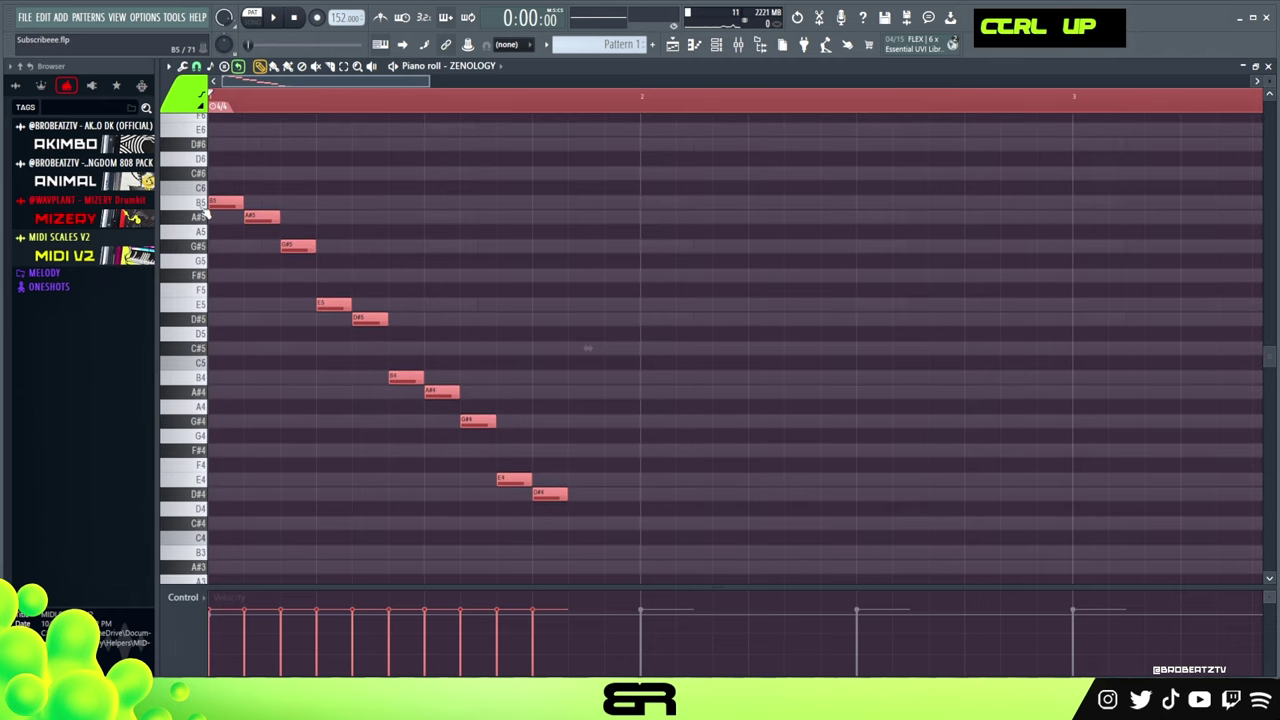
pyautogui.hotkey('ctrl', 'space')
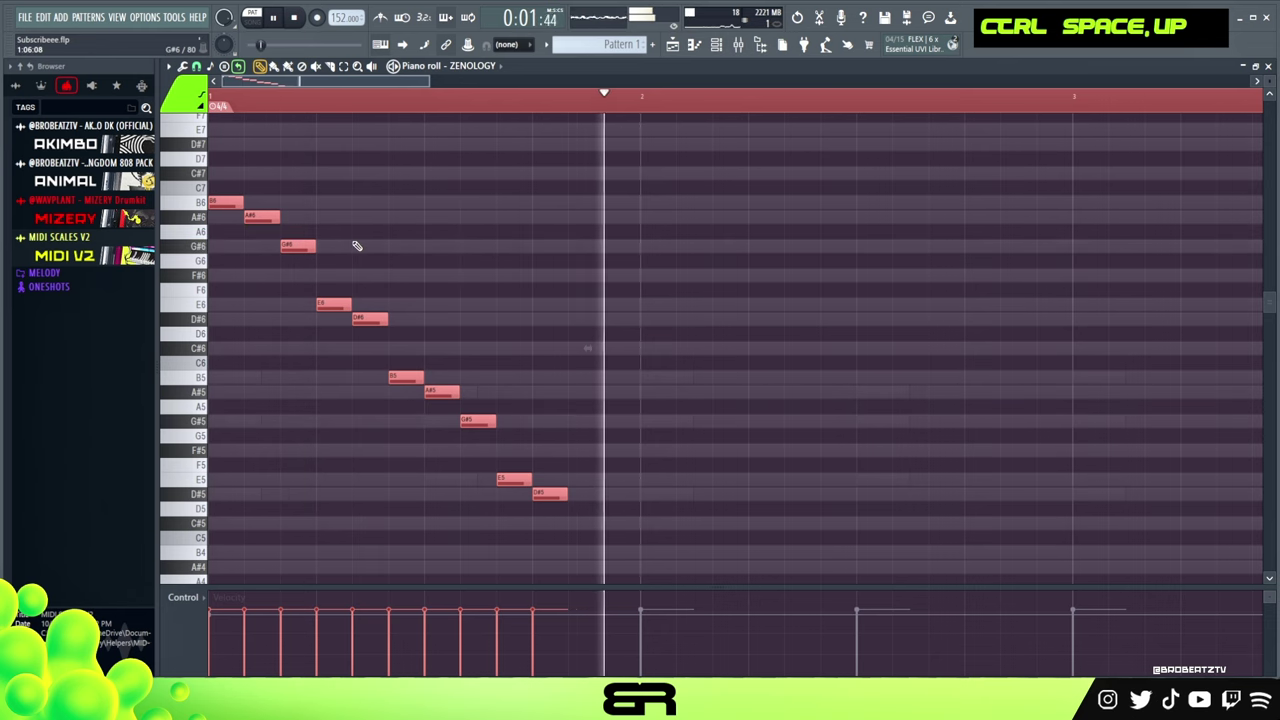
pyautogui.press('space')
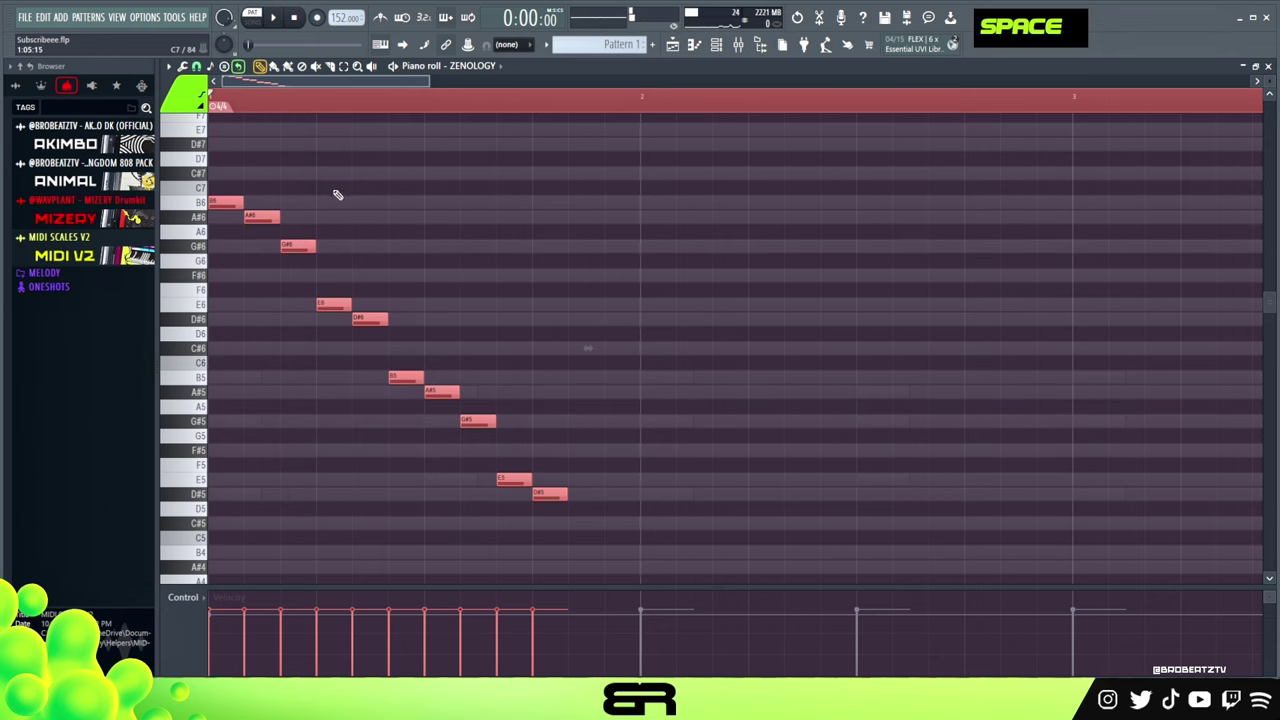
pyautogui.keyDown('ctrl'); pyautogui.rightClick(386, 163); pyautogui.keyUp('ctrl')
# Add B5, A#5, then E6 and D#6 notes in bar 3 as an answering phrase.
pyautogui.scroll(3, 223, 94)
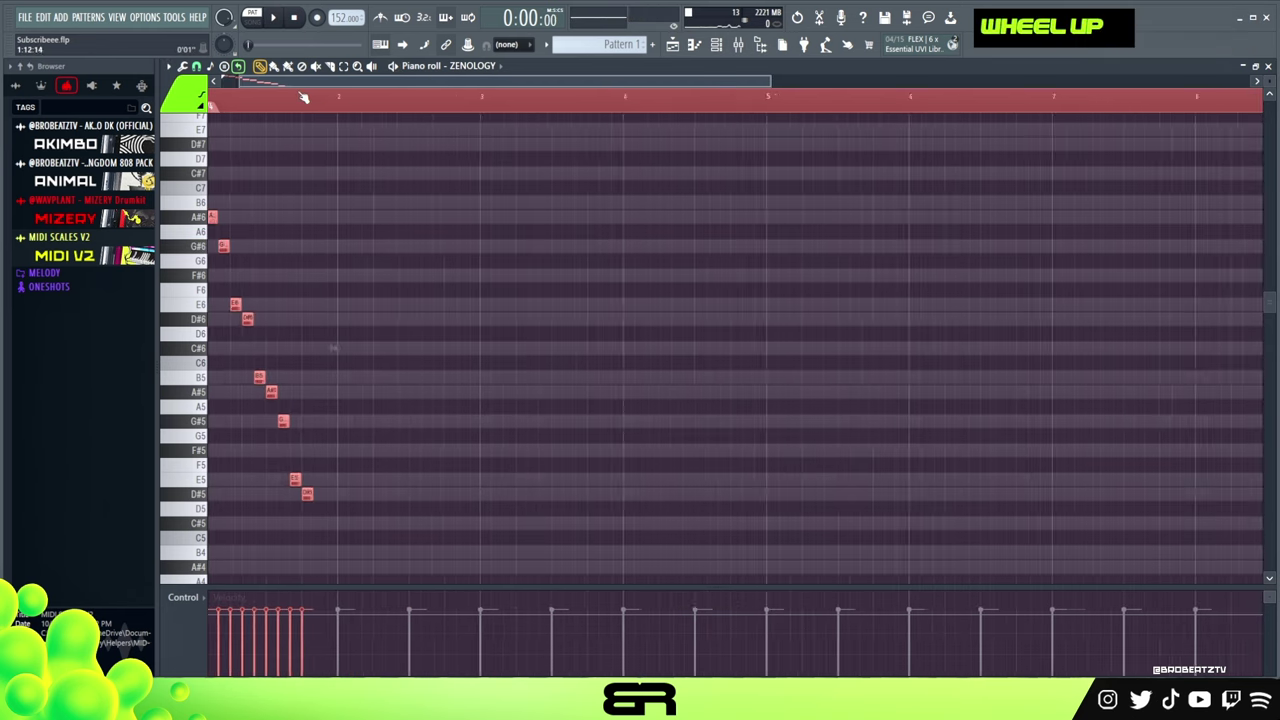
pyautogui.rightClick(309, 143)
pyautogui.doubleClick(300, 108)
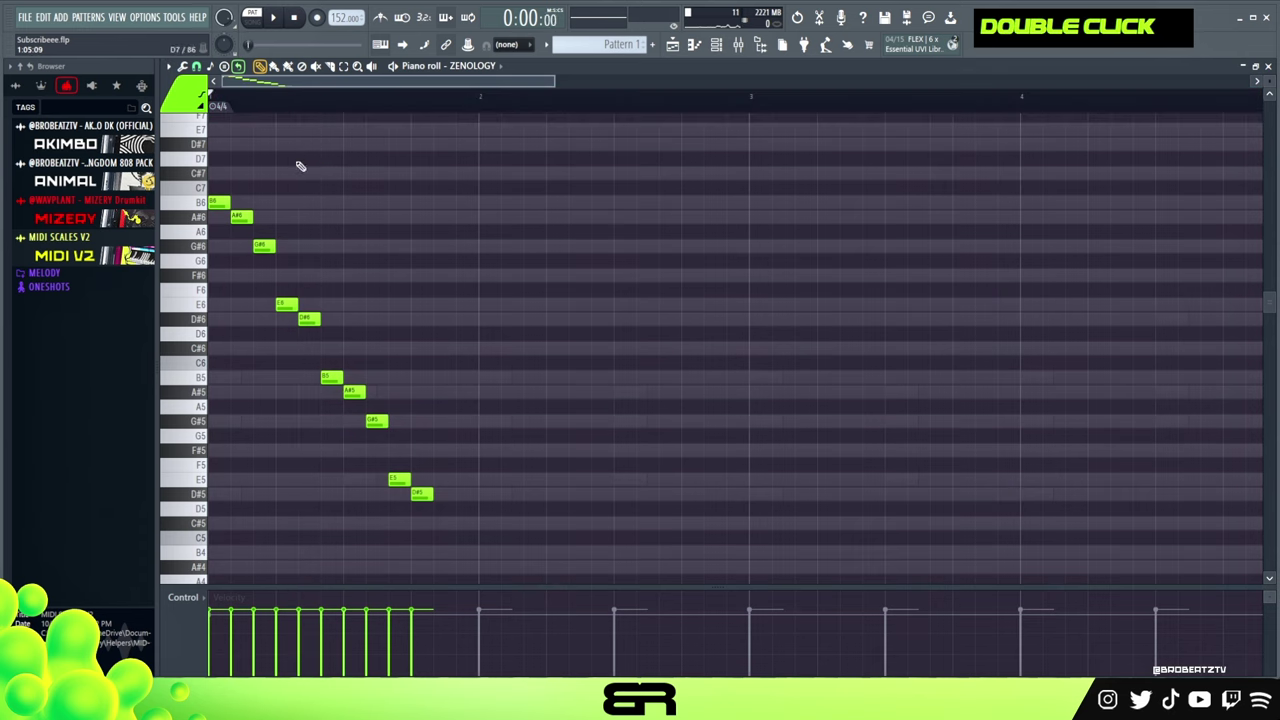
pyautogui.press('space')
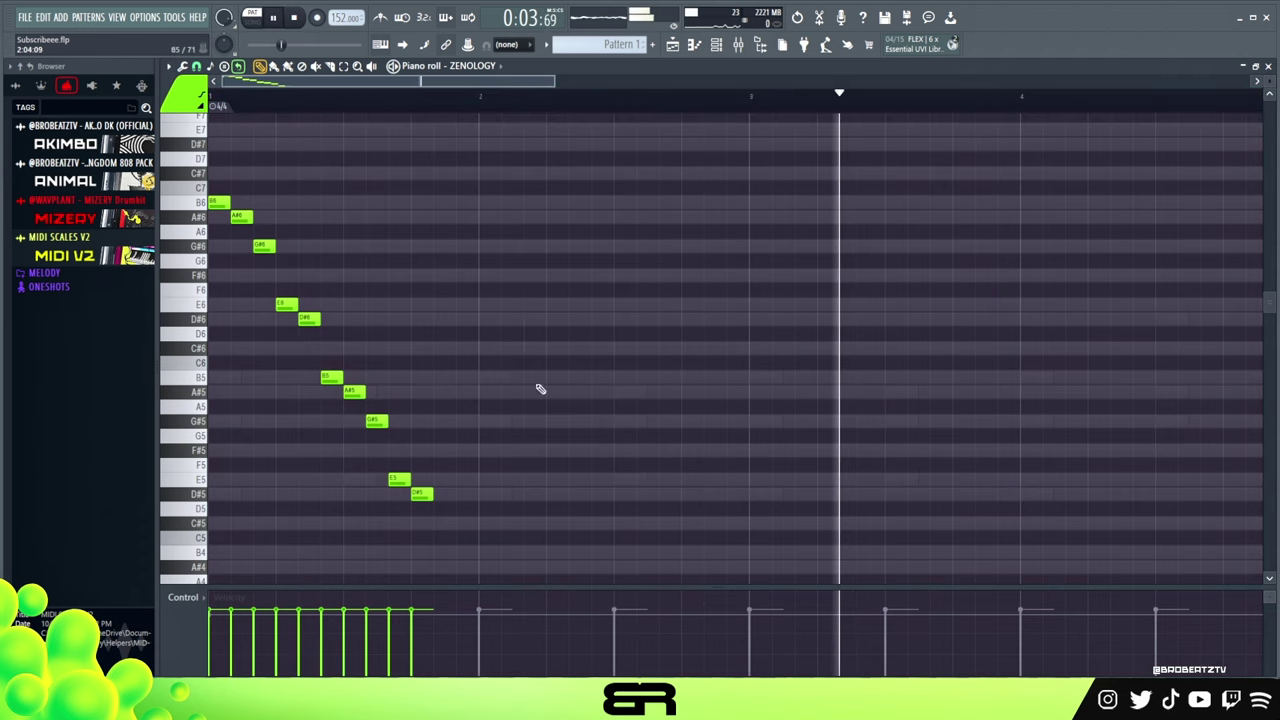
pyautogui.press('space')
pyautogui.click(895, 377)
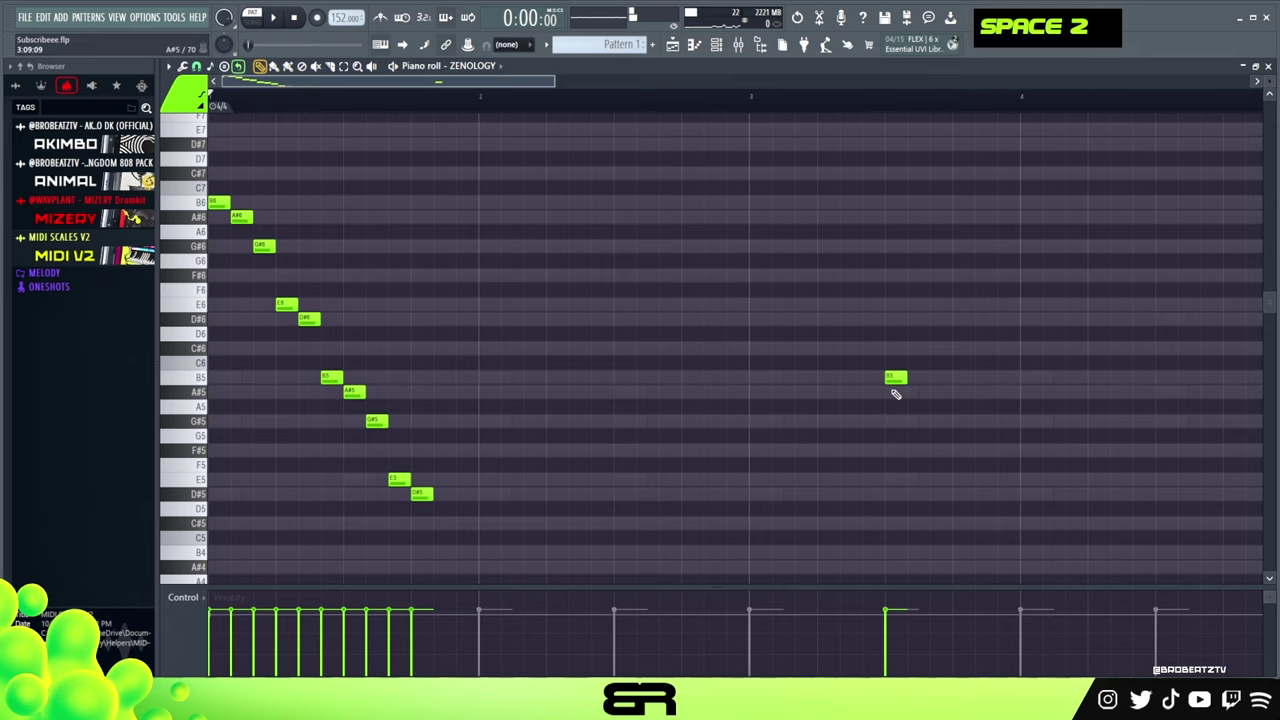
pyautogui.click(912, 392)
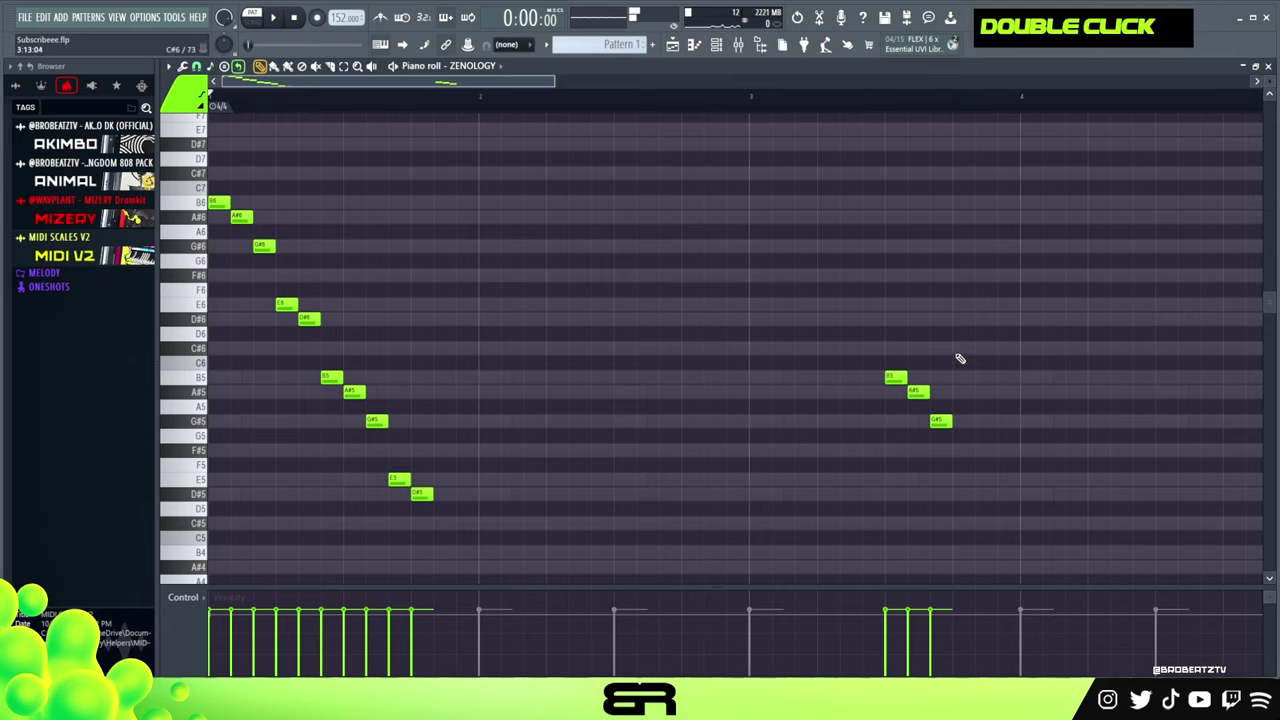
pyautogui.click(958, 303)
pyautogui.press('space')
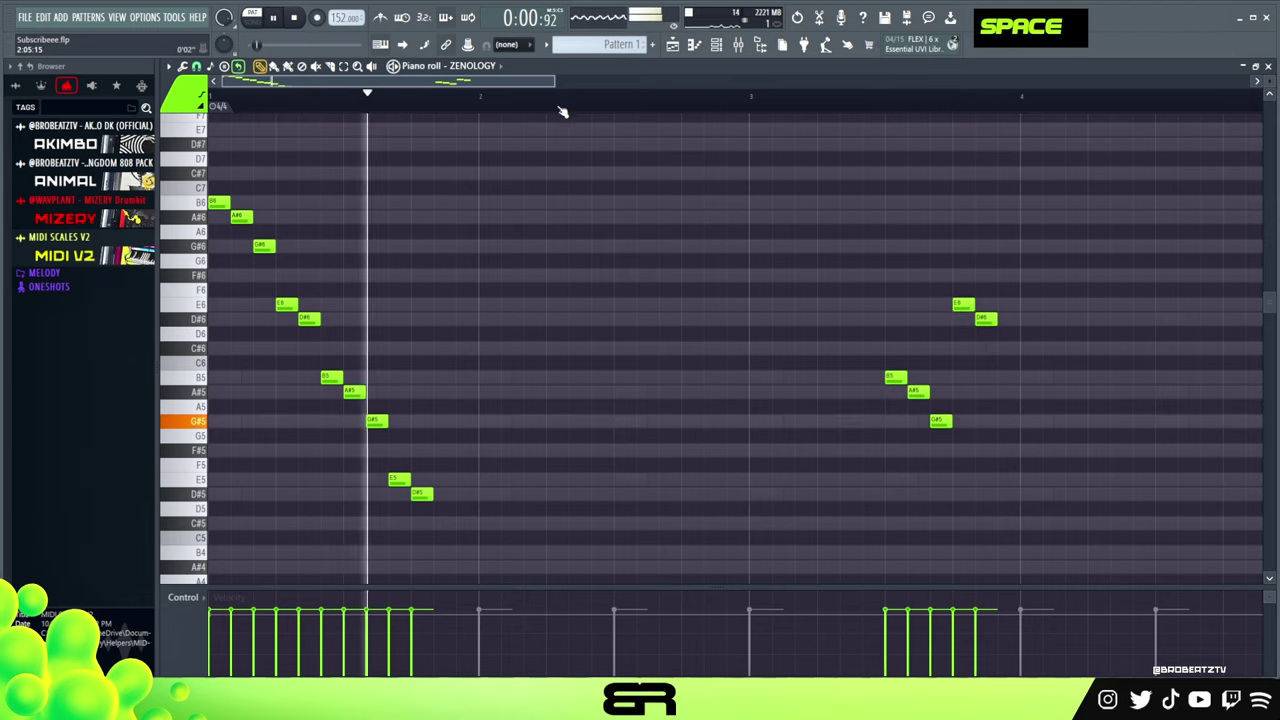
pyautogui.scroll(-2, 640, 200)
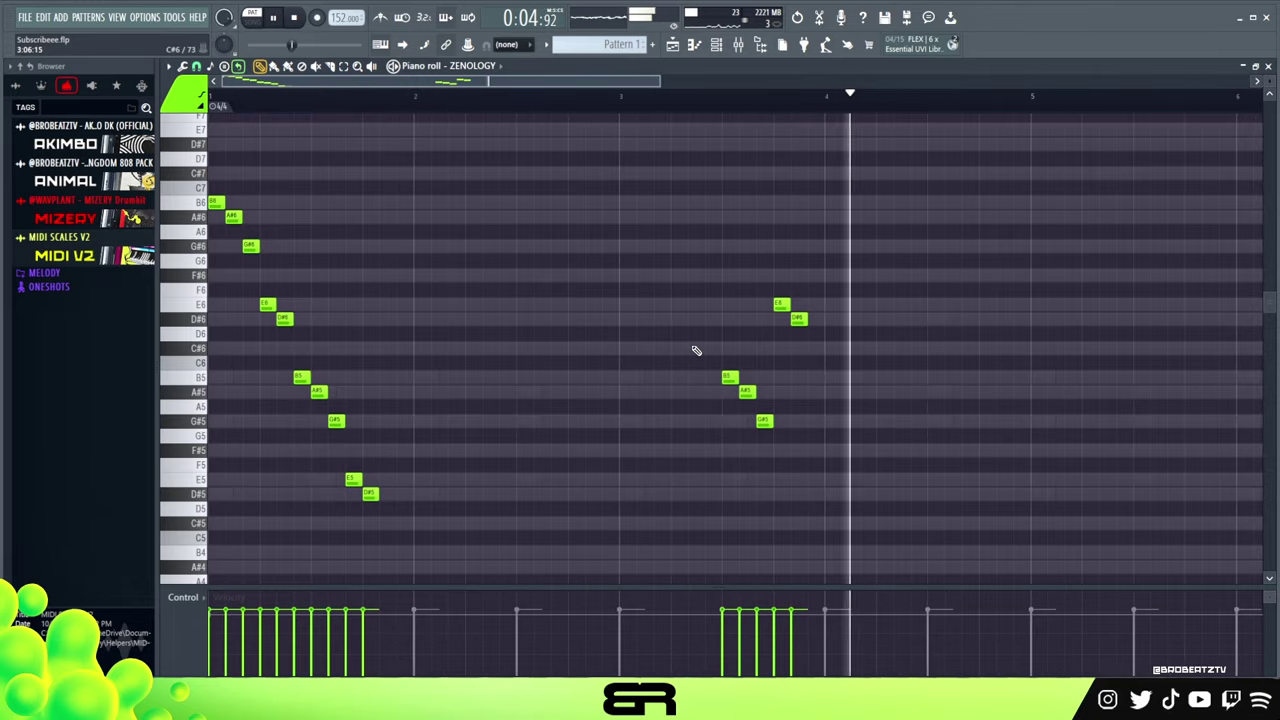
pyautogui.press('space')
pyautogui.press('space')
# Copy the answering phrase a bar later, keeping its D#6 and dropping the E6.
pyautogui.moveTo(691, 277); pyautogui.dragTo(826, 432)
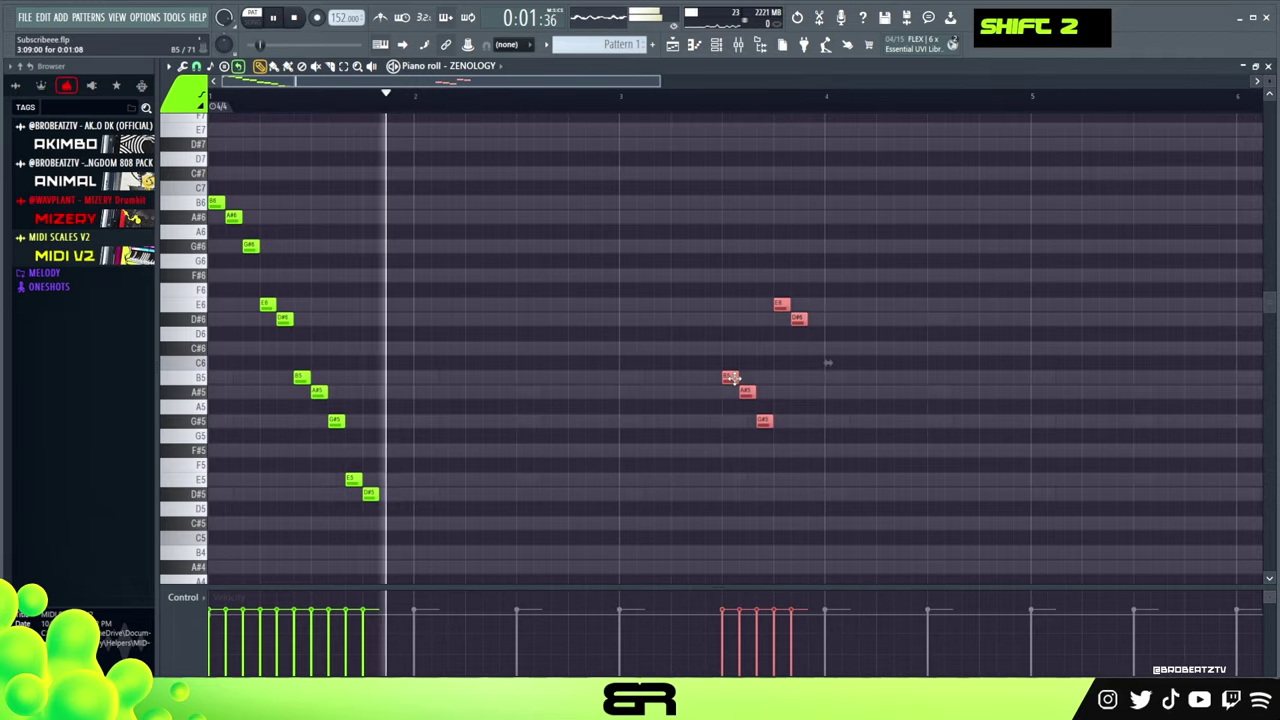
pyautogui.moveTo(731, 378); pyautogui.dragTo(940, 386)
pyautogui.rightClick(937, 357)
pyautogui.rightClick(1003, 318)
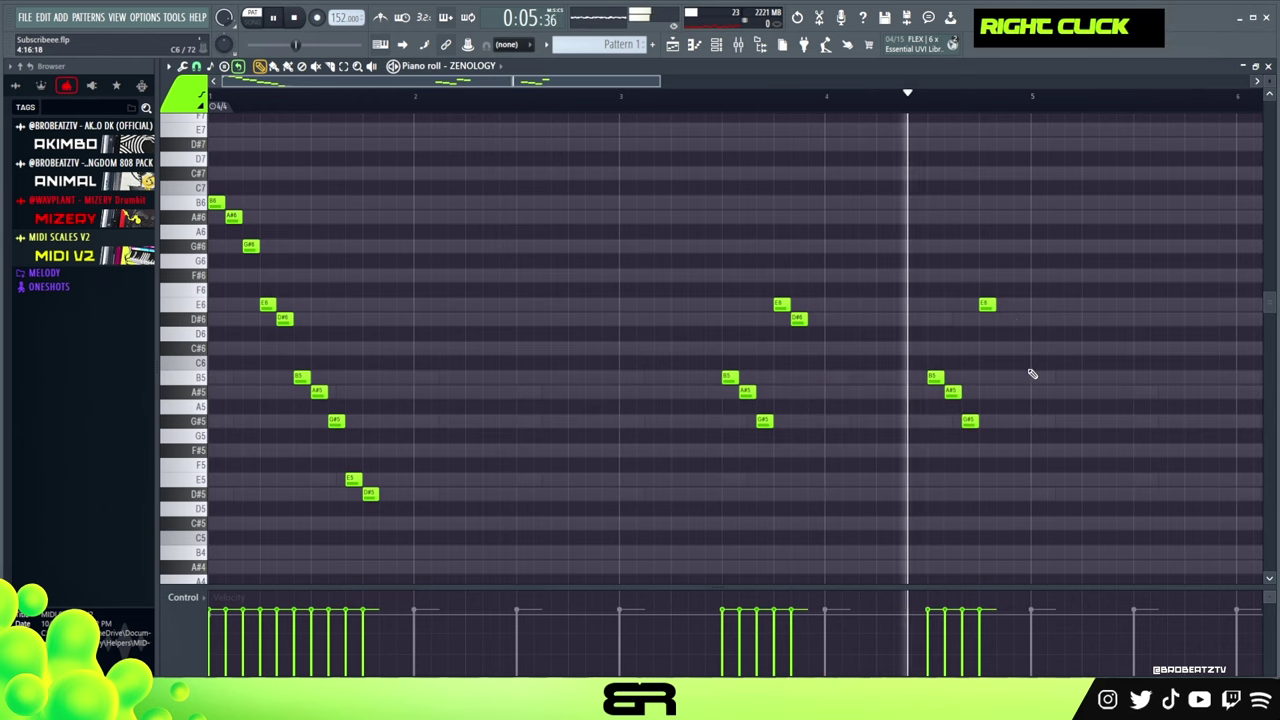
pyautogui.press('space')
pyautogui.press('space')
pyautogui.click(987, 318)
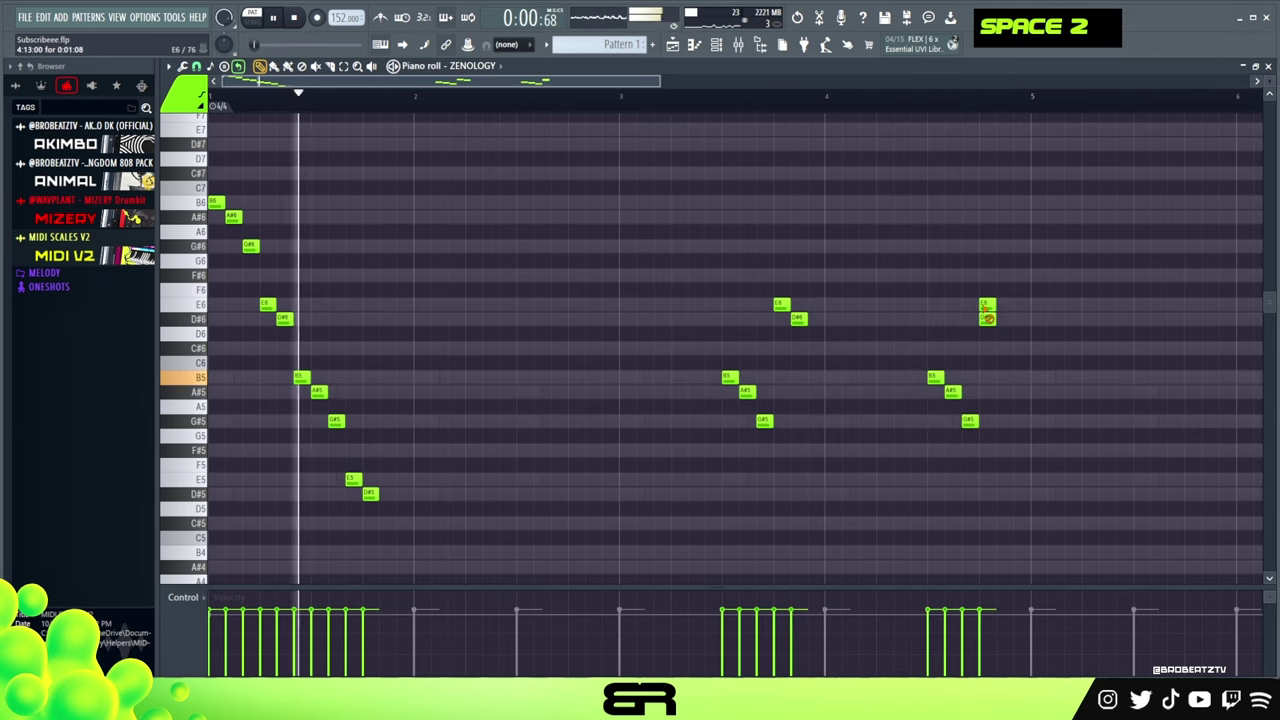
pyautogui.rightClick(987, 304)
pyautogui.moveTo(995, 319); pyautogui.dragTo(1012, 320)
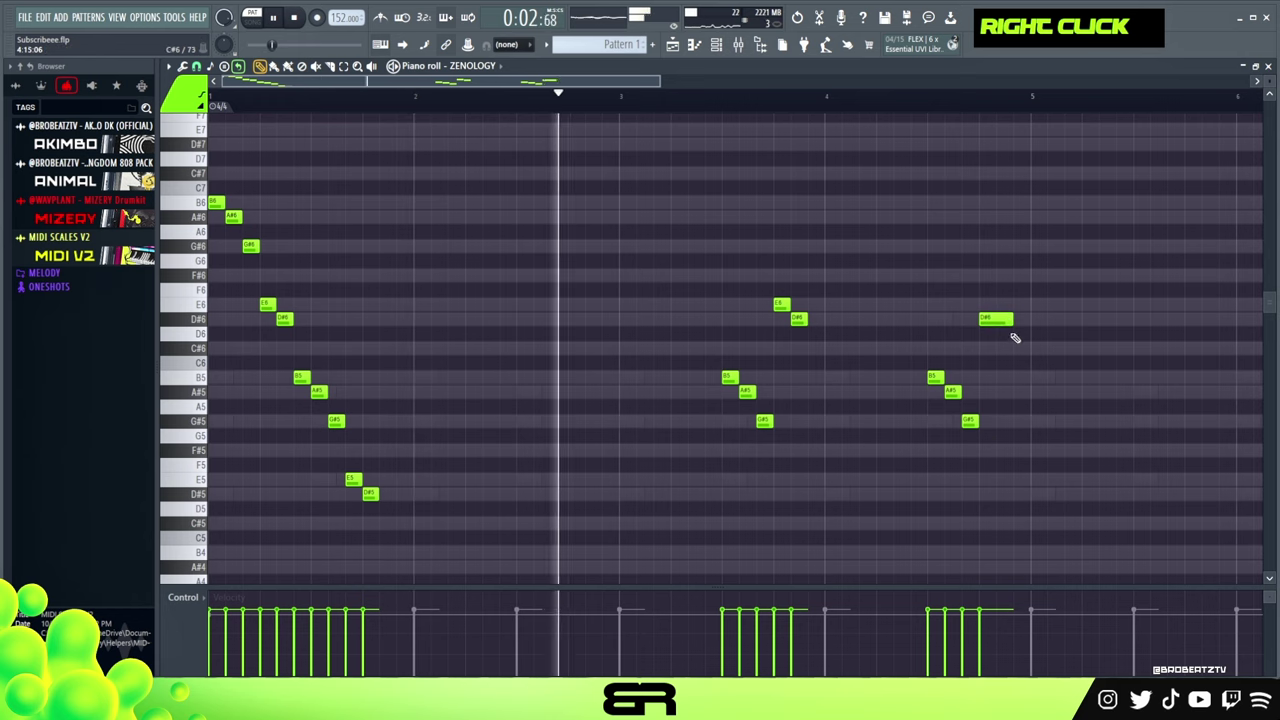
pyautogui.moveTo(1010, 319); pyautogui.dragTo(1005, 319)
pyautogui.press('space')
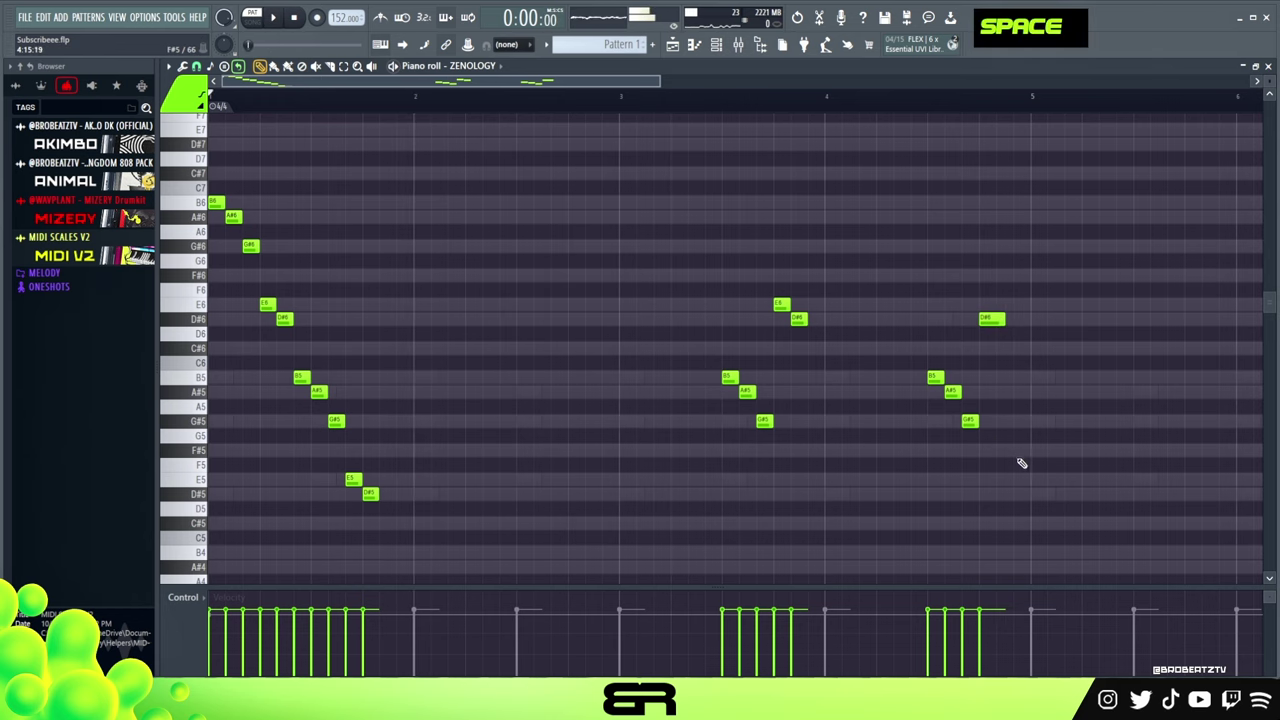
# Lengthen the answering-phrase notes together and play back the melody.
pyautogui.moveTo(1021, 463); pyautogui.dragTo(560, 206)
pyautogui.moveTo(806, 320); pyautogui.dragTo(812, 320)
pyautogui.rightClick(822, 364)
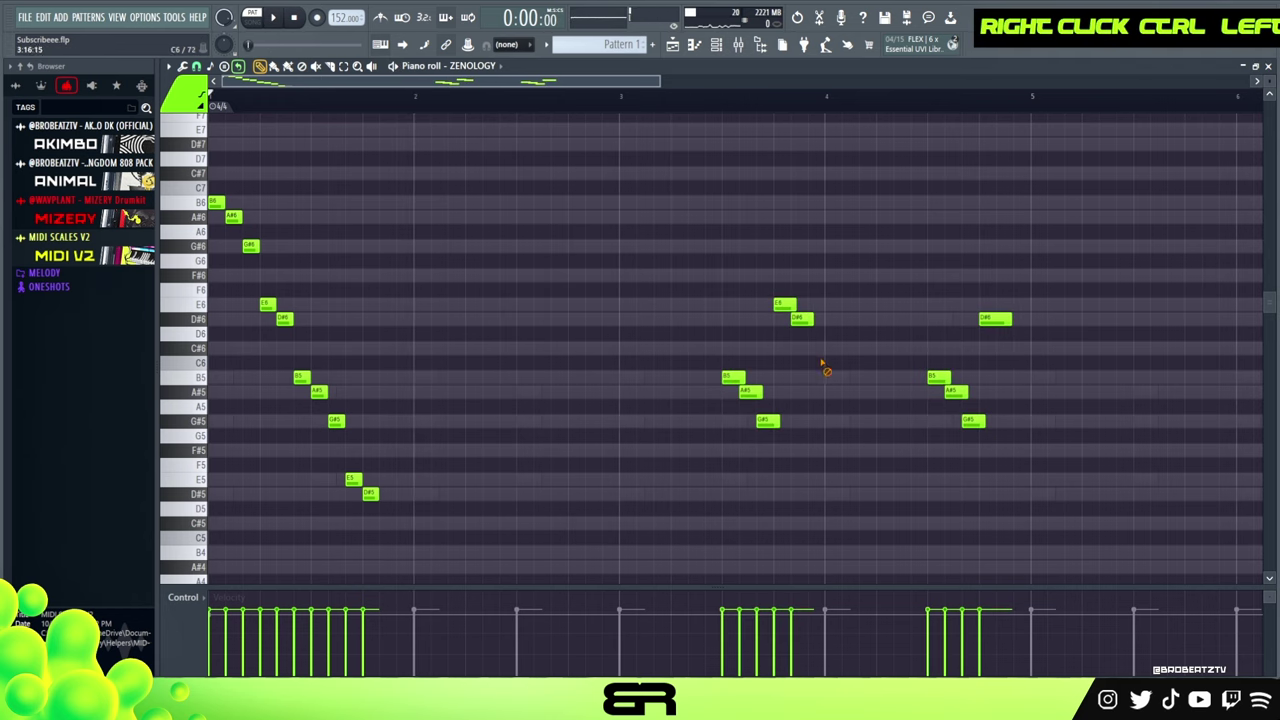
pyautogui.moveTo(403, 512); pyautogui.dragTo(230, 200)
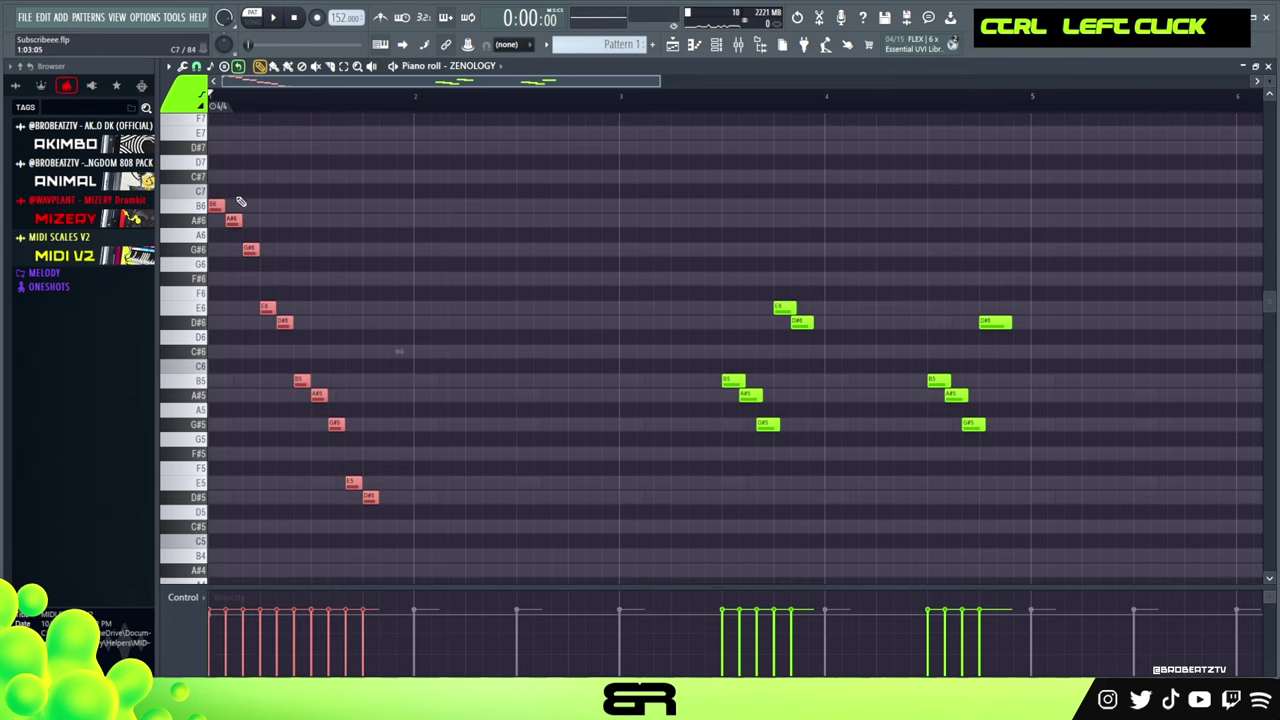
pyautogui.press('space')
pyautogui.rightClick(386, 243)
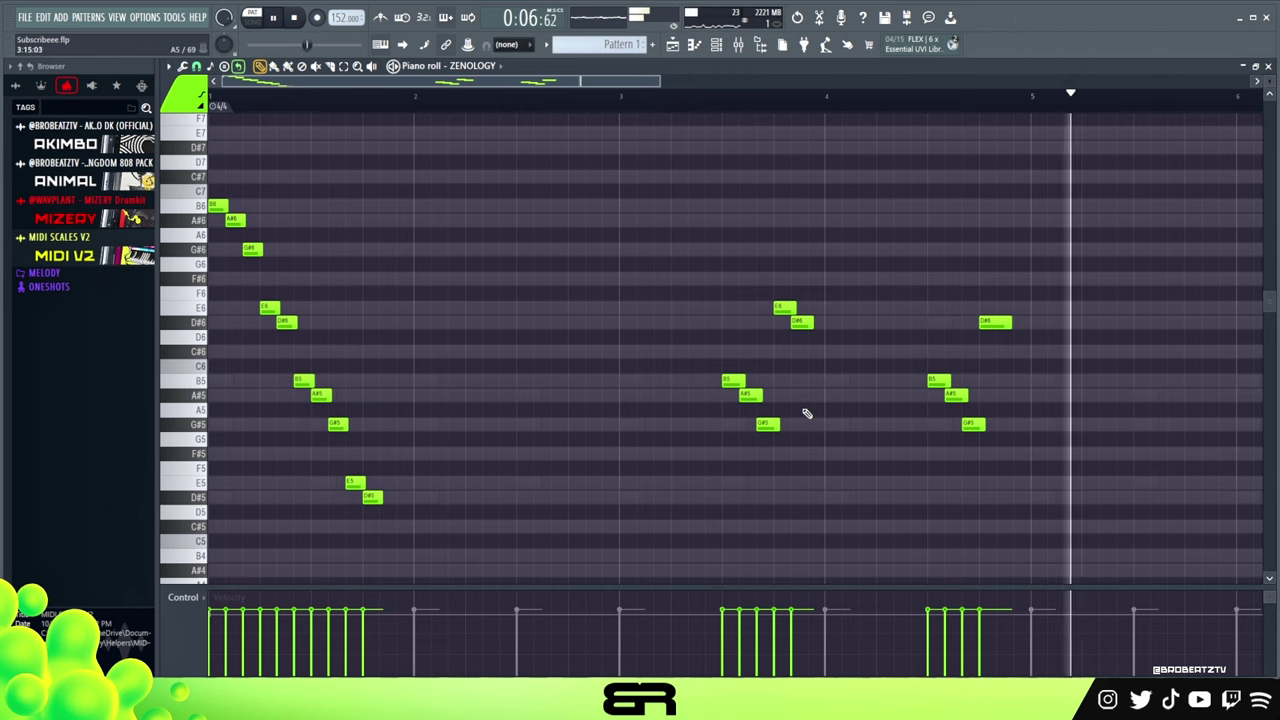
pyautogui.press('space')
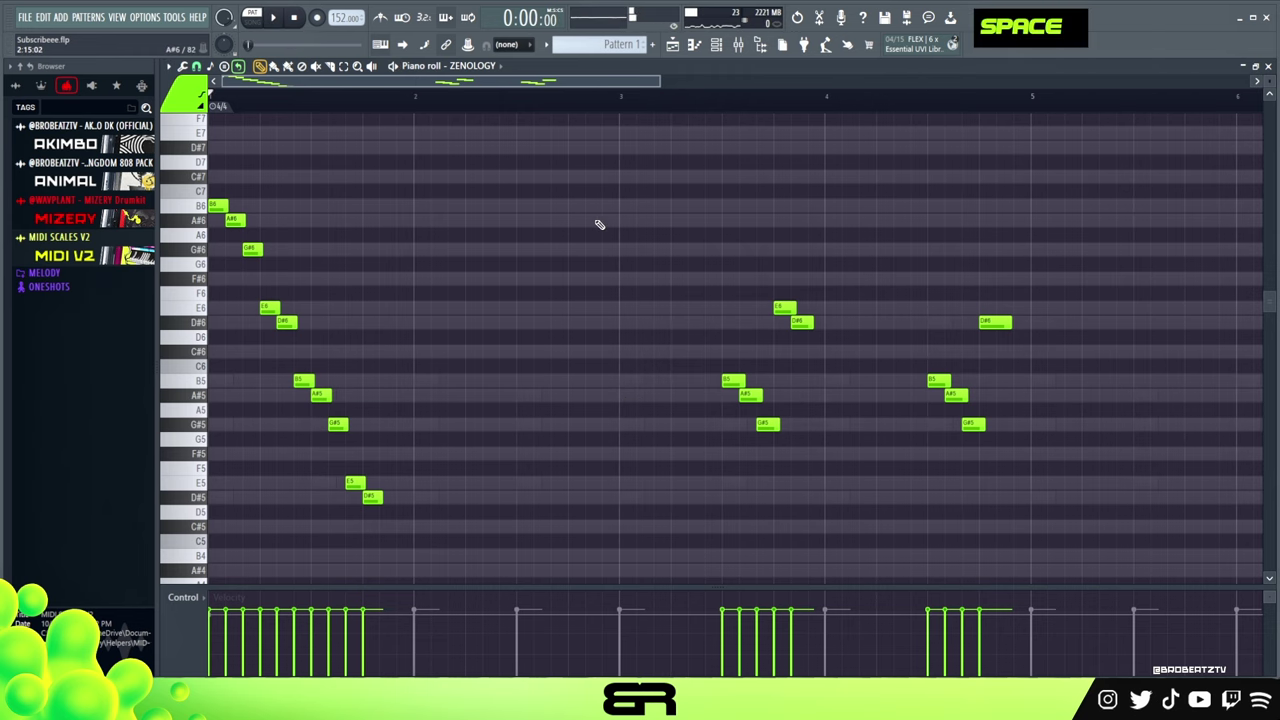
# Duplicate the whole melody and move the copy to start at bar 5.
pyautogui.keyDown('ctrl'); pyautogui.rightClick(599, 224); pyautogui.keyUp('ctrl')
pyautogui.hotkey('ctrl', 'a')
pyautogui.moveTo(222, 205)
pyautogui.keyDown('shift'); pyautogui.mouseDown()
pyautogui.moveTo(410, 208)
pyautogui.moveTo(704, 242)
pyautogui.mouseUp(); pyautogui.keyUp('shift')
pyautogui.rightClick(702, 245)
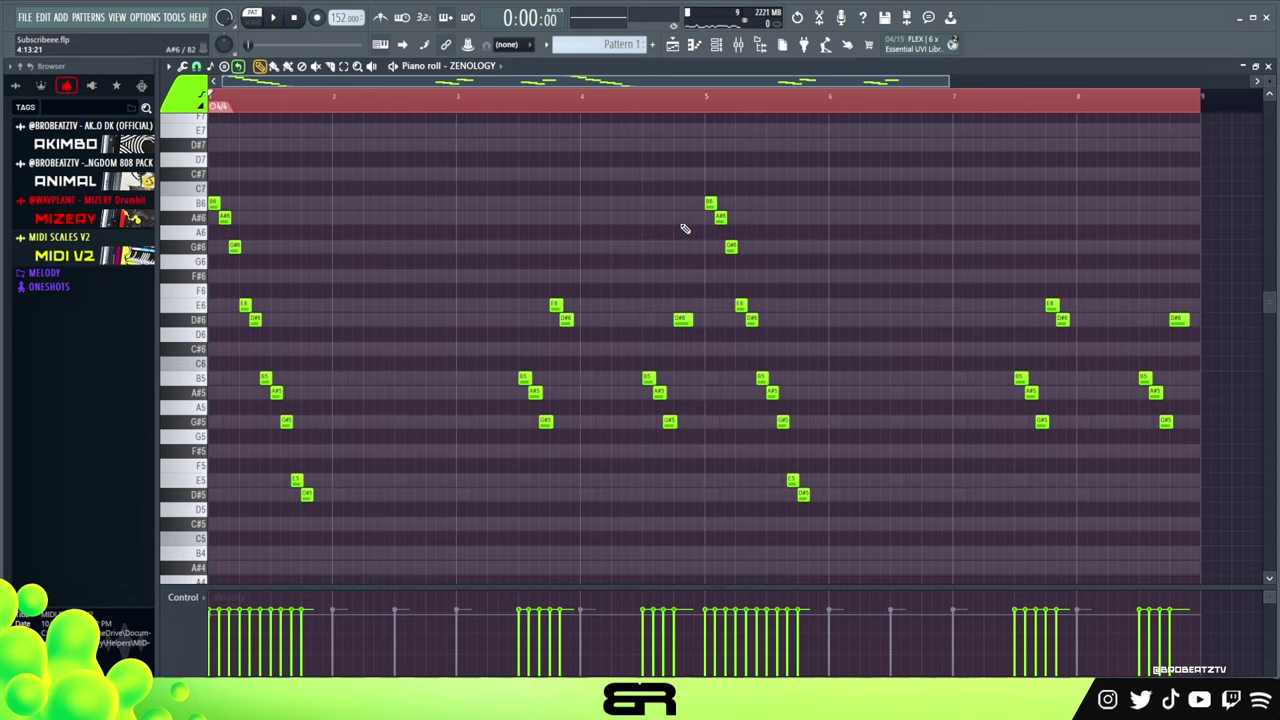
# Right-click in the workspace on the way to the mixer's PAD insert.
pyautogui.rightClick(830, 278)
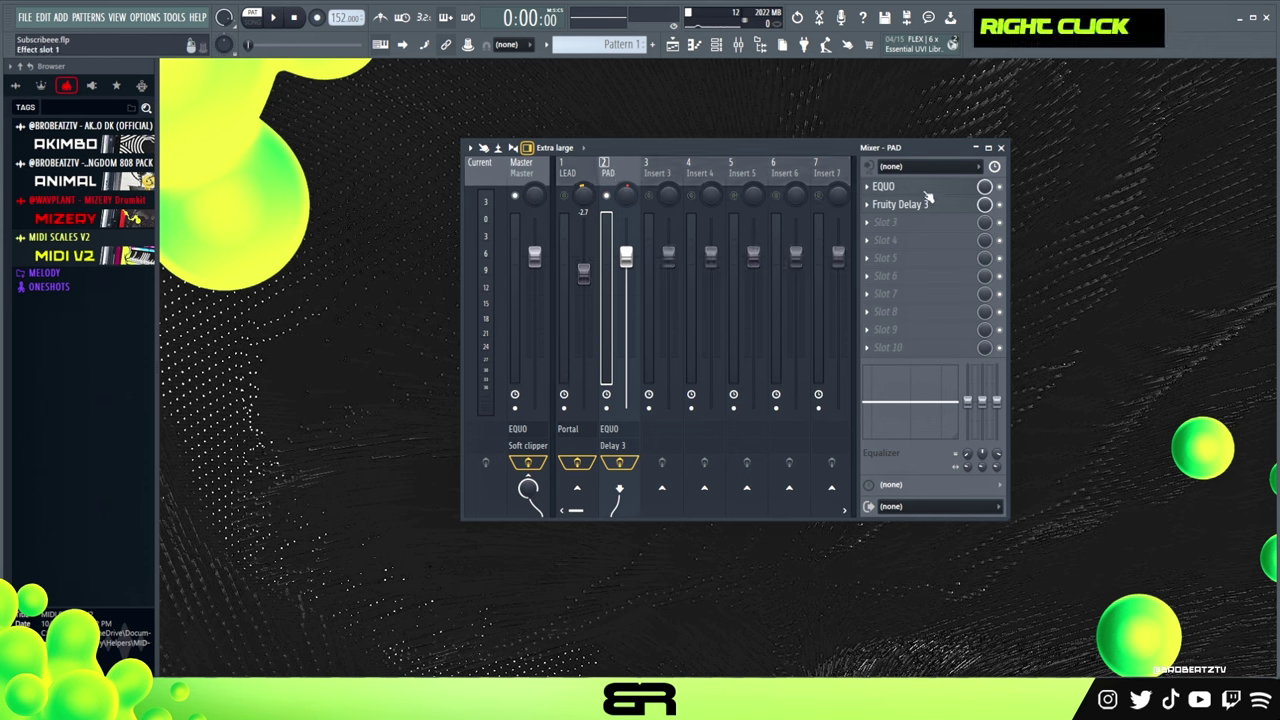
# Open the PAD insert's EQUO and Fruity Delay 3 effects to check their settings.
pyautogui.click(900, 188)
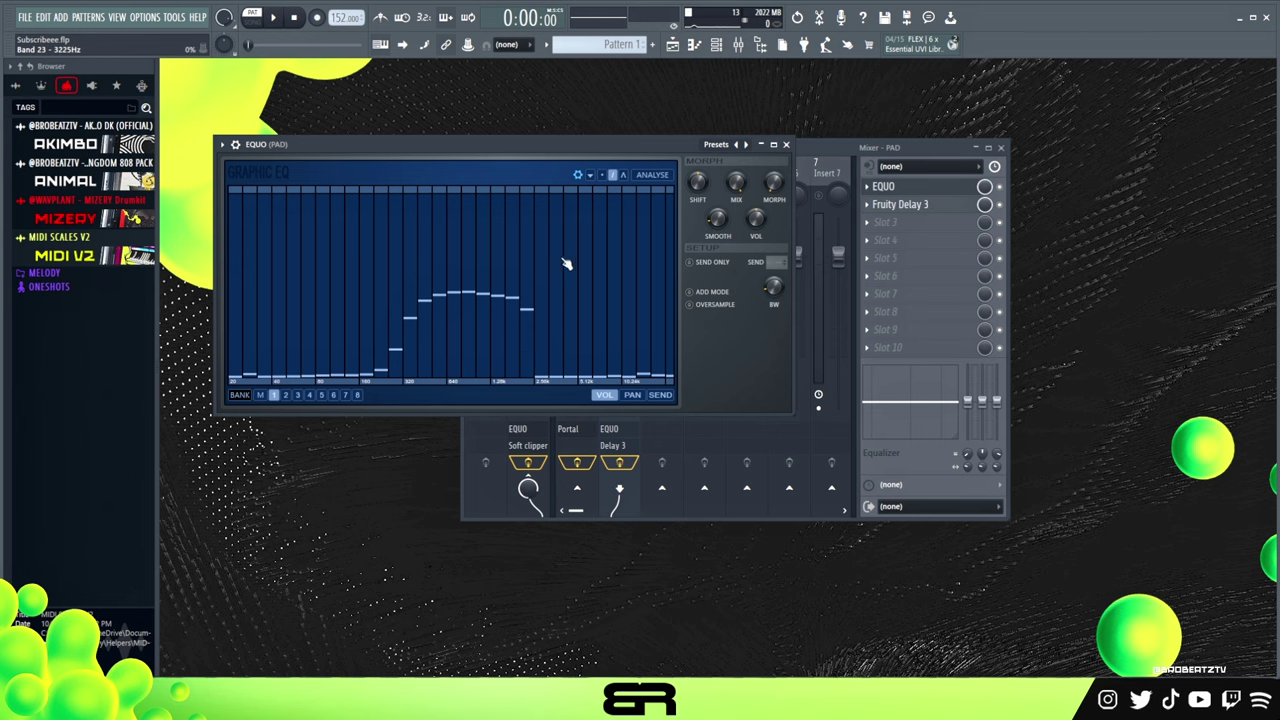
pyautogui.click(900, 205)
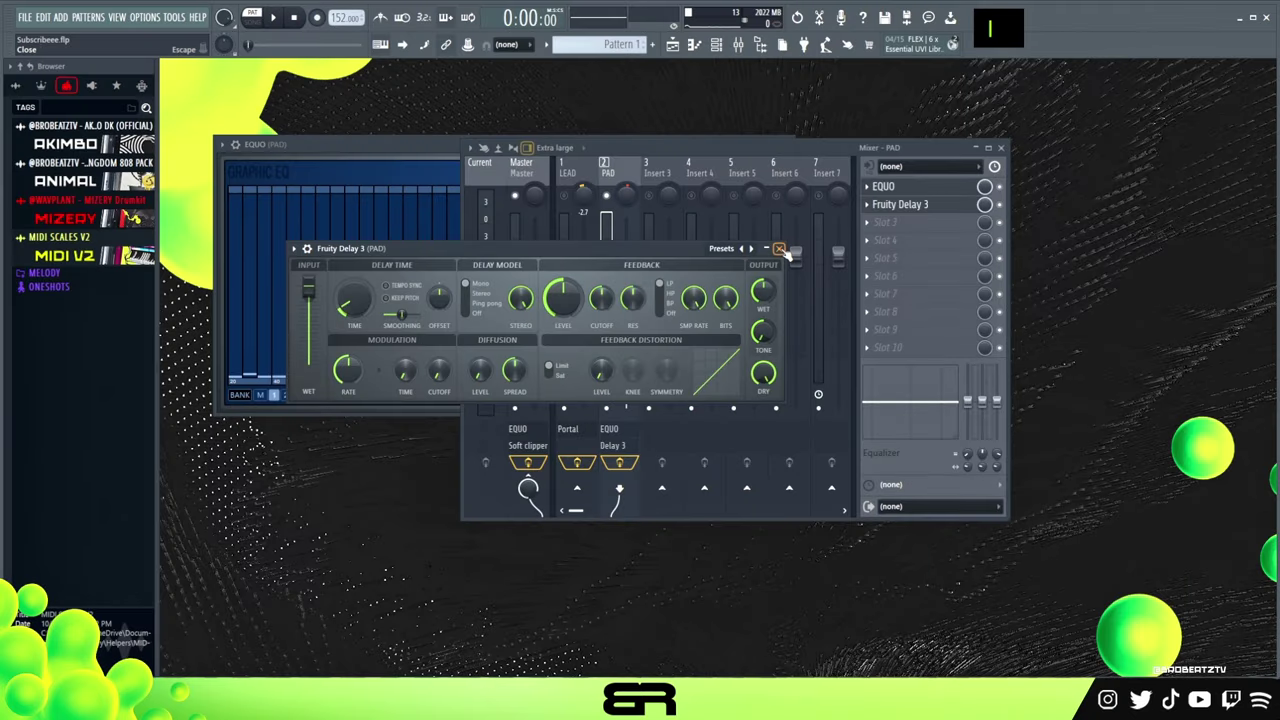
pyautogui.click(779, 248)
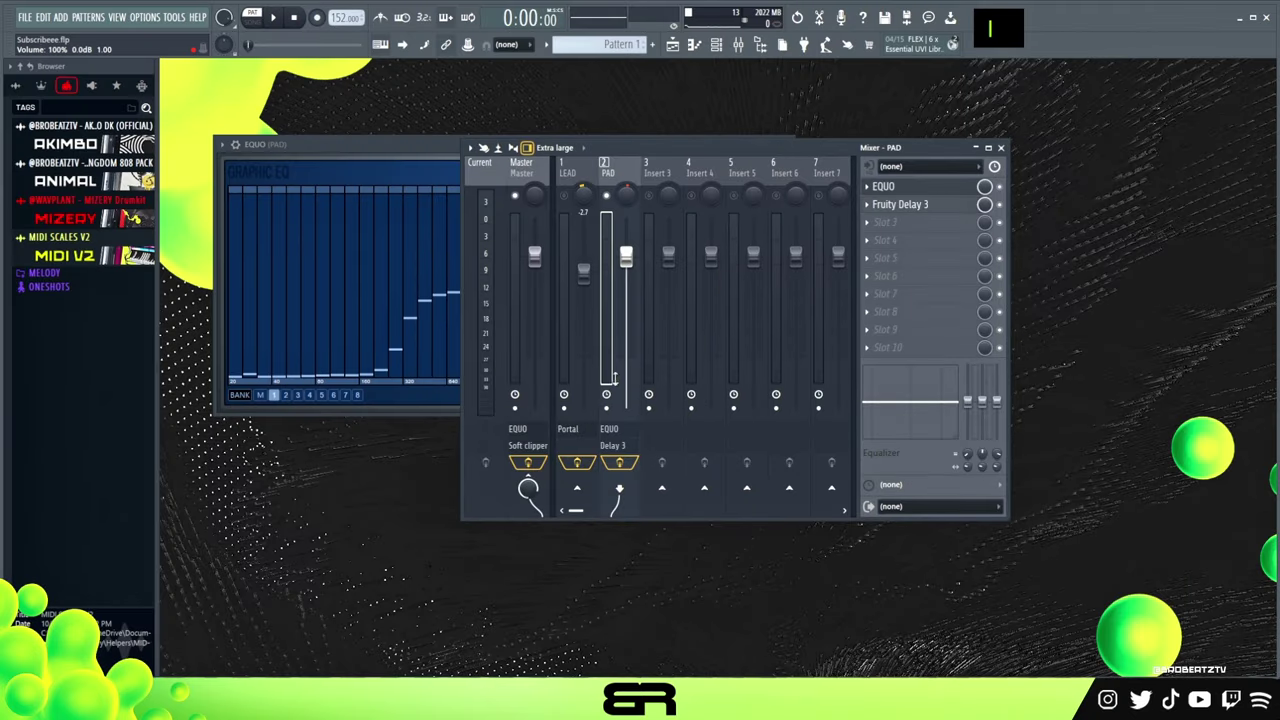
# Compare the PAD with its effects bypassed during playback, then select the LEAD insert.
pyautogui.click(619, 462)
pyautogui.press('space')
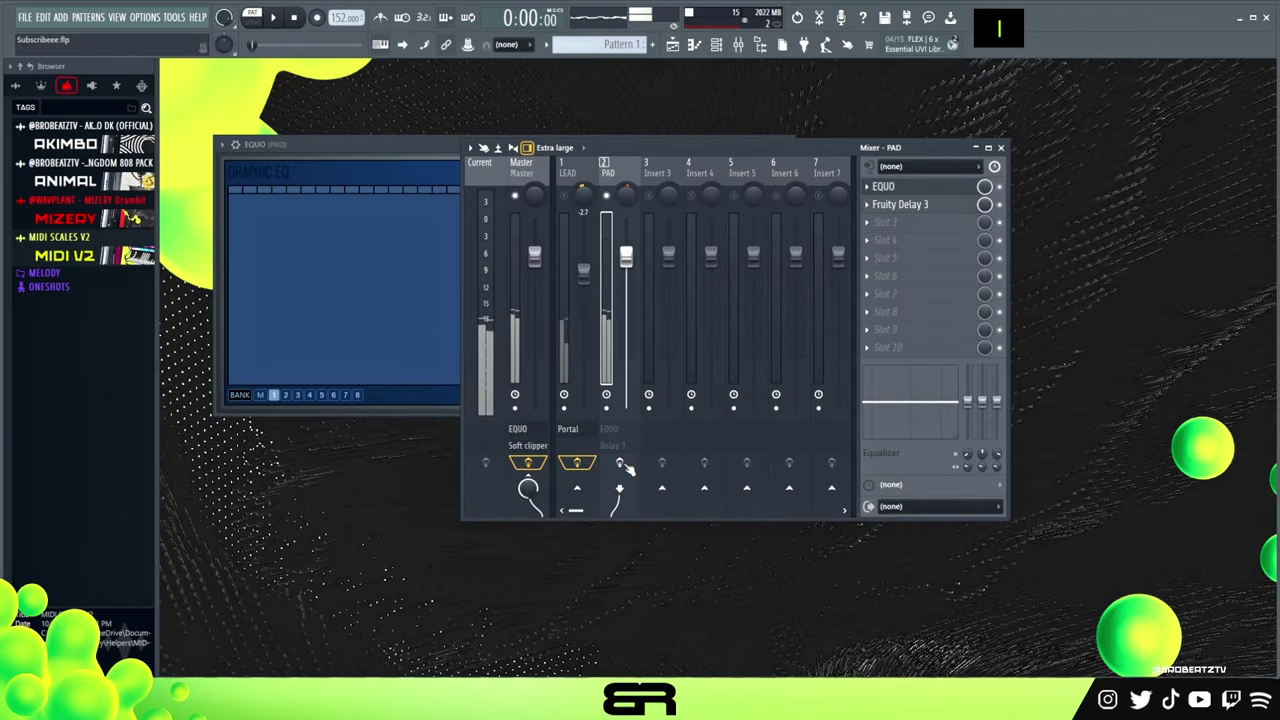
pyautogui.click(621, 463)
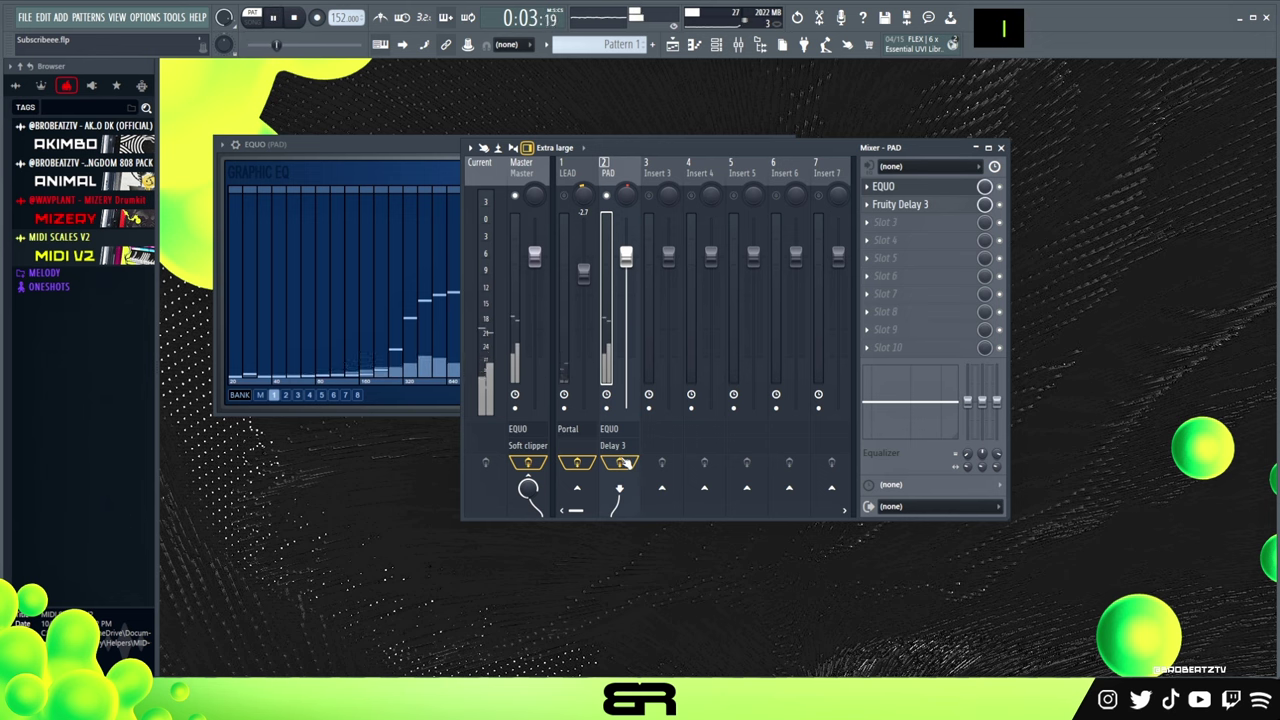
pyautogui.press('space')
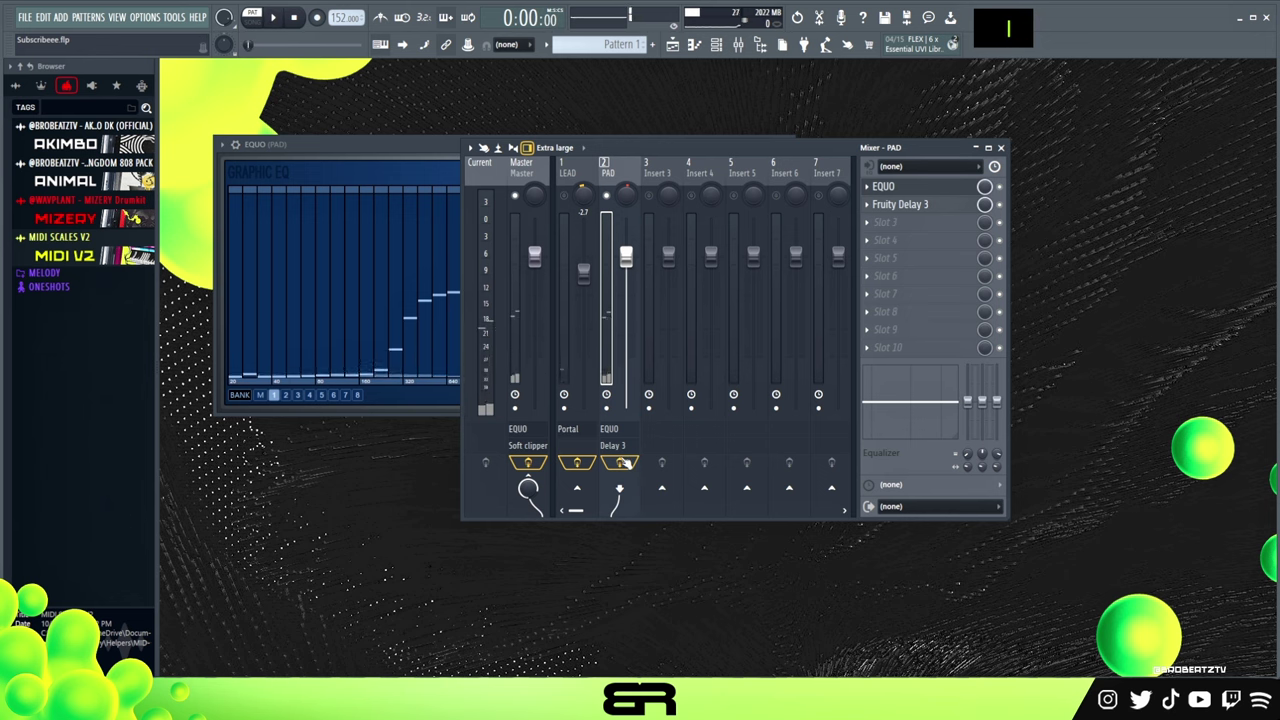
pyautogui.click(578, 199)
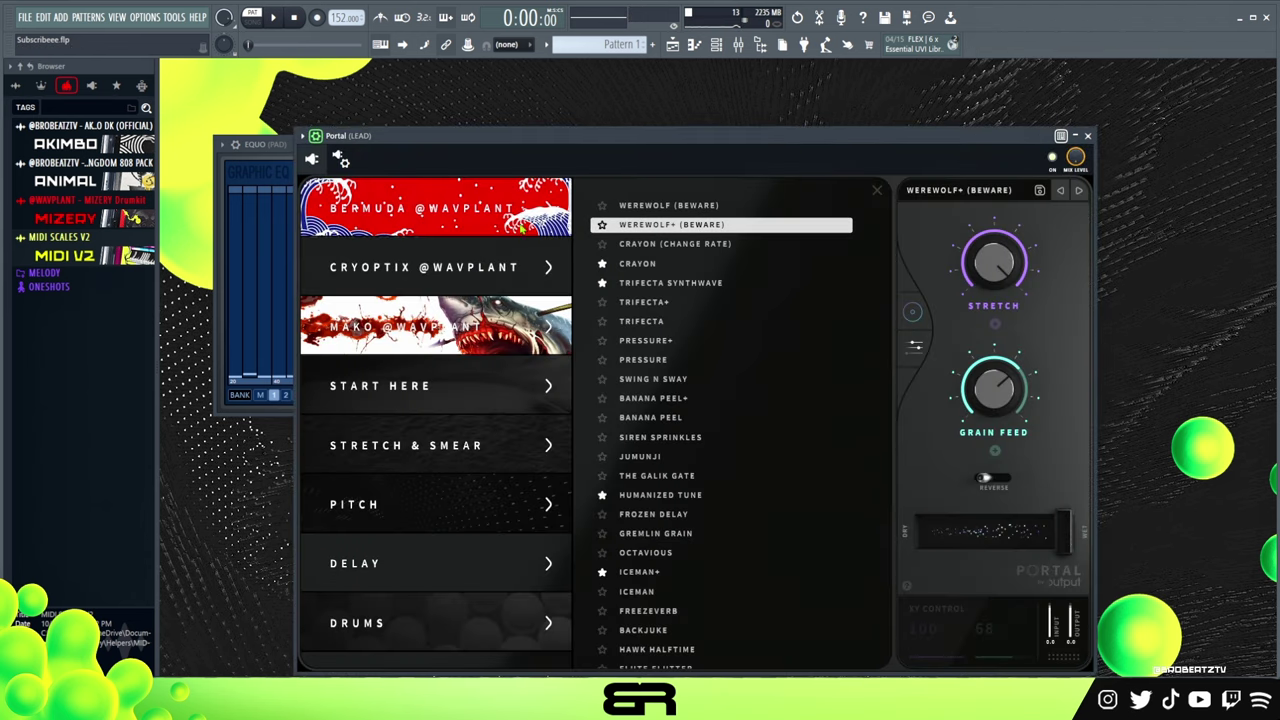
# Close Portal and the pad's EQUO window after auditioning, and make the mixer taller.
pyautogui.click(1089, 136)
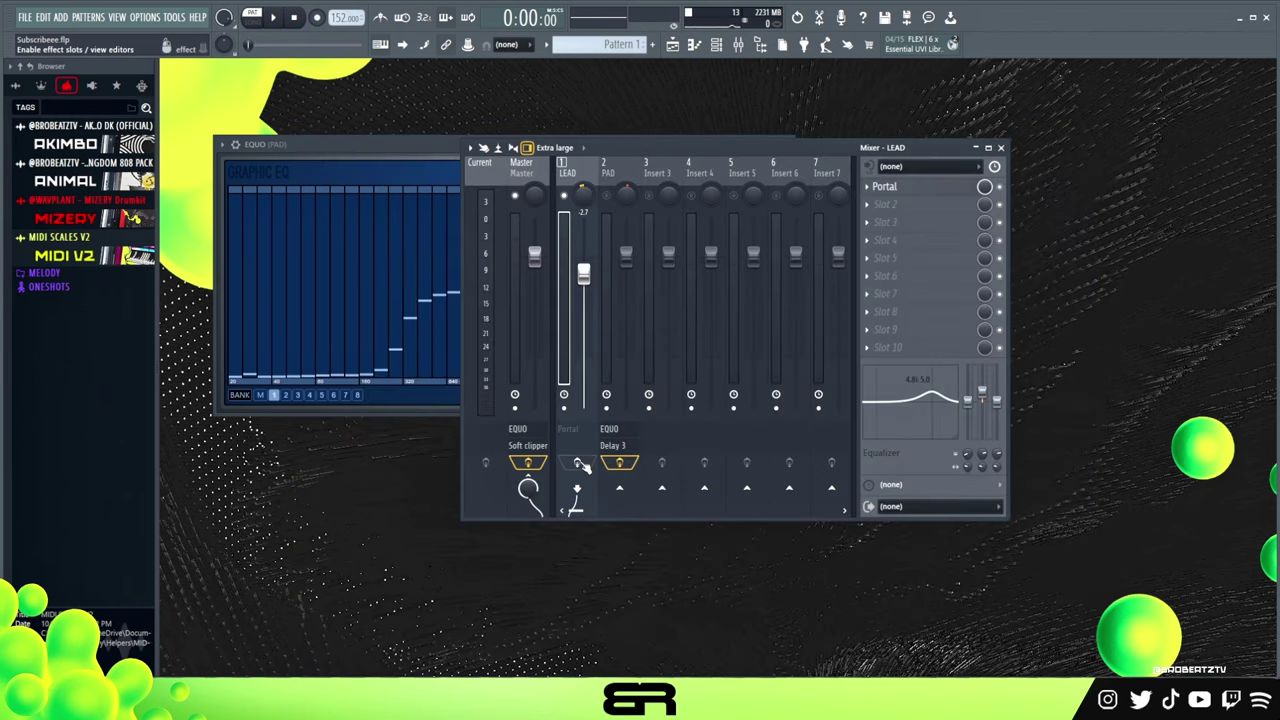
pyautogui.press('space')
pyautogui.press('space')
pyautogui.press('space')
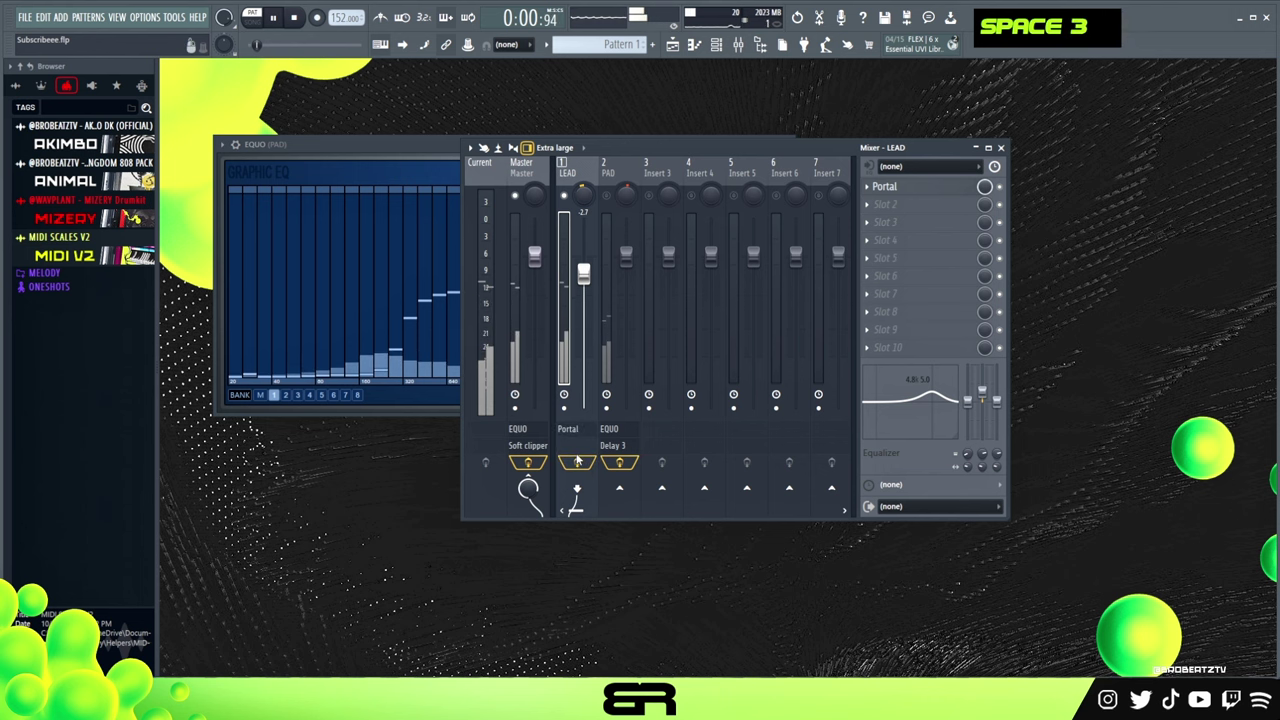
pyautogui.press('space')
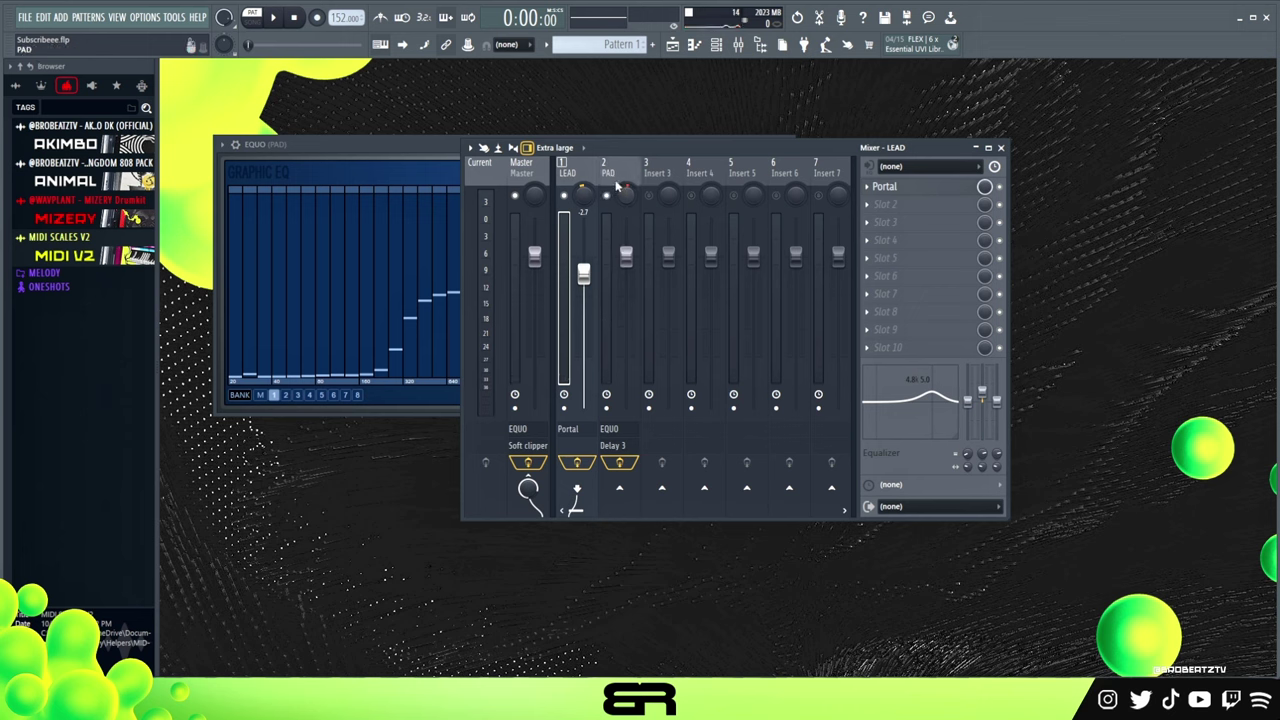
pyautogui.rightClick(616, 196)
pyautogui.press('space')
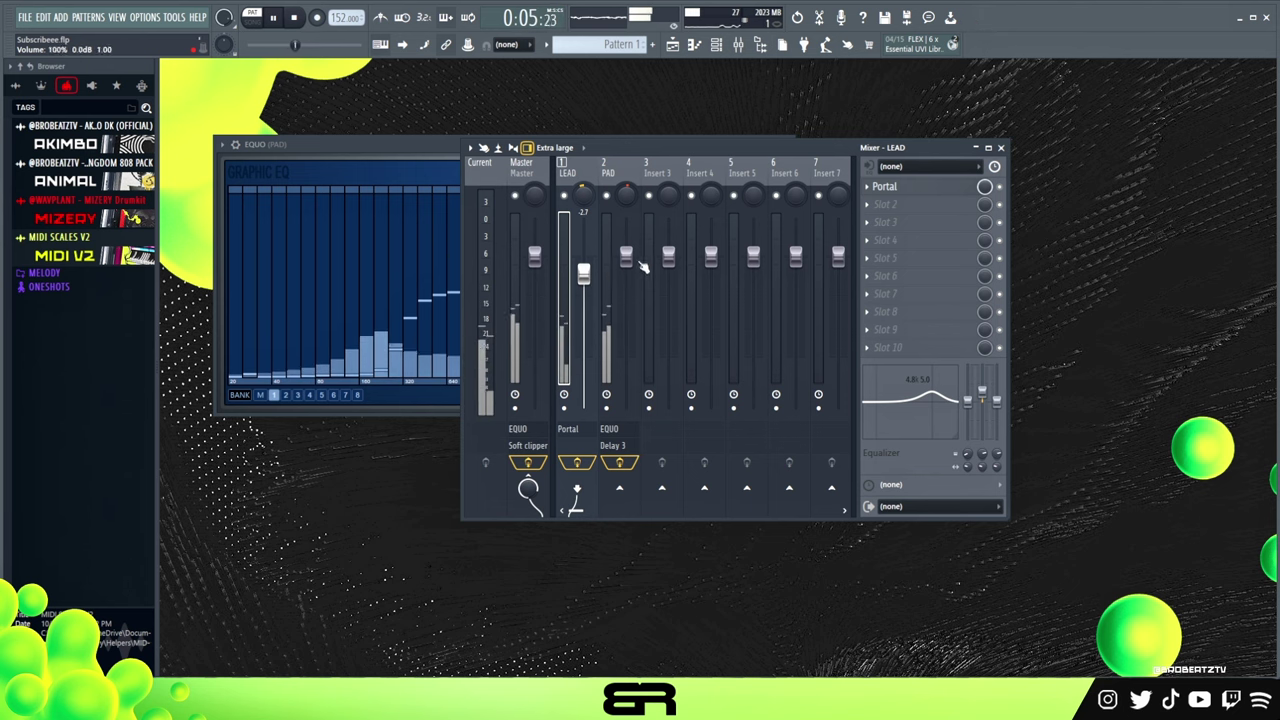
pyautogui.press('space')
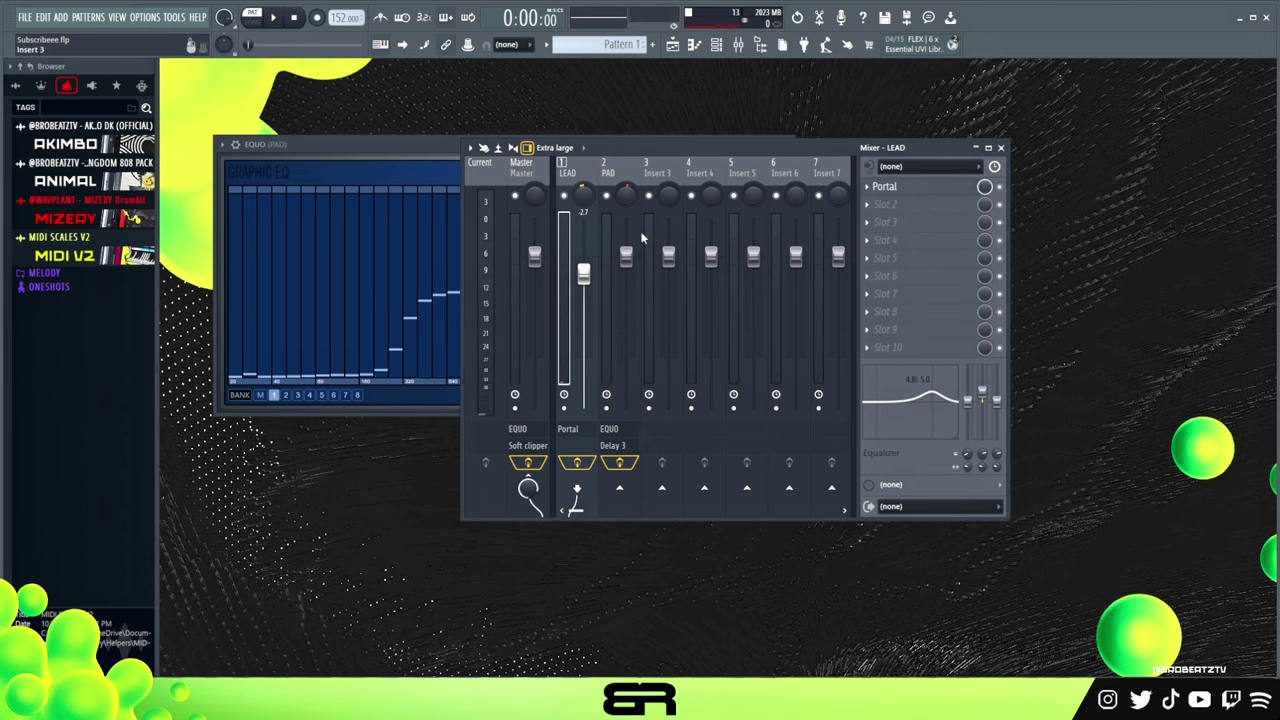
pyautogui.click(400, 144)
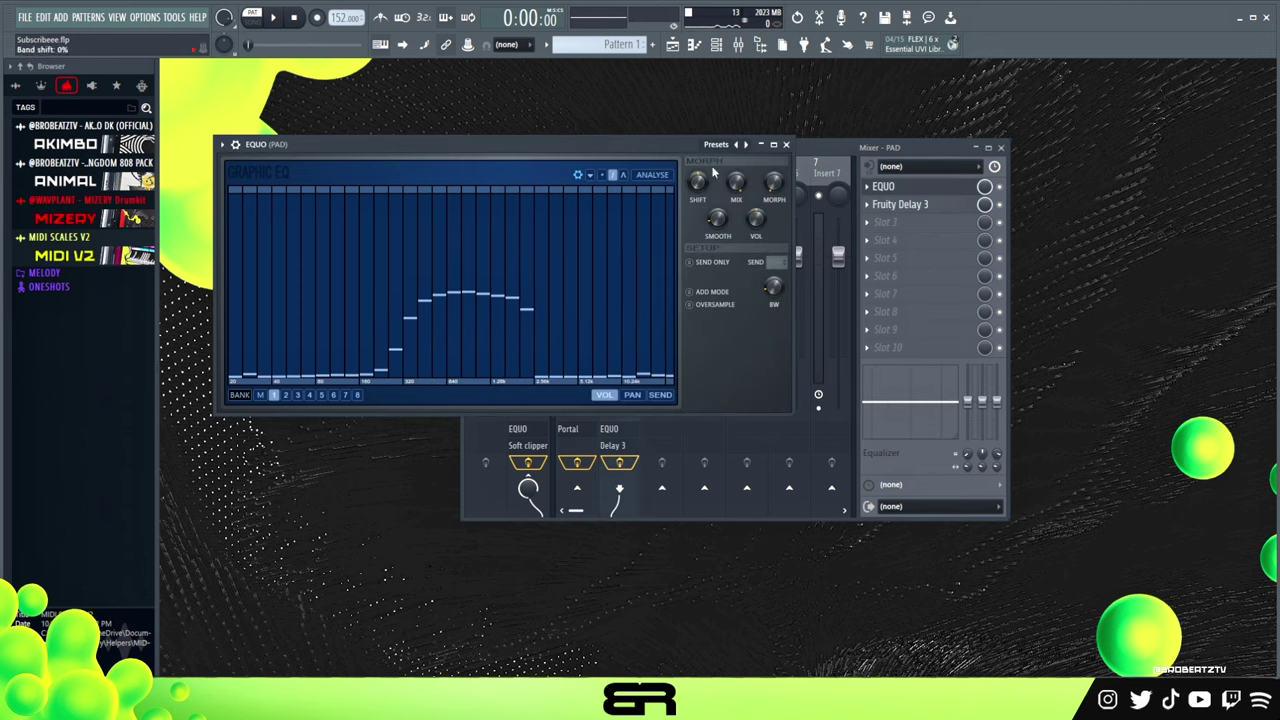
pyautogui.click(786, 145)
pyautogui.moveTo(674, 138)
pyautogui.mouseDown()
pyautogui.moveTo(663, 121)
pyautogui.moveTo(633, 183)
pyautogui.mouseUp()
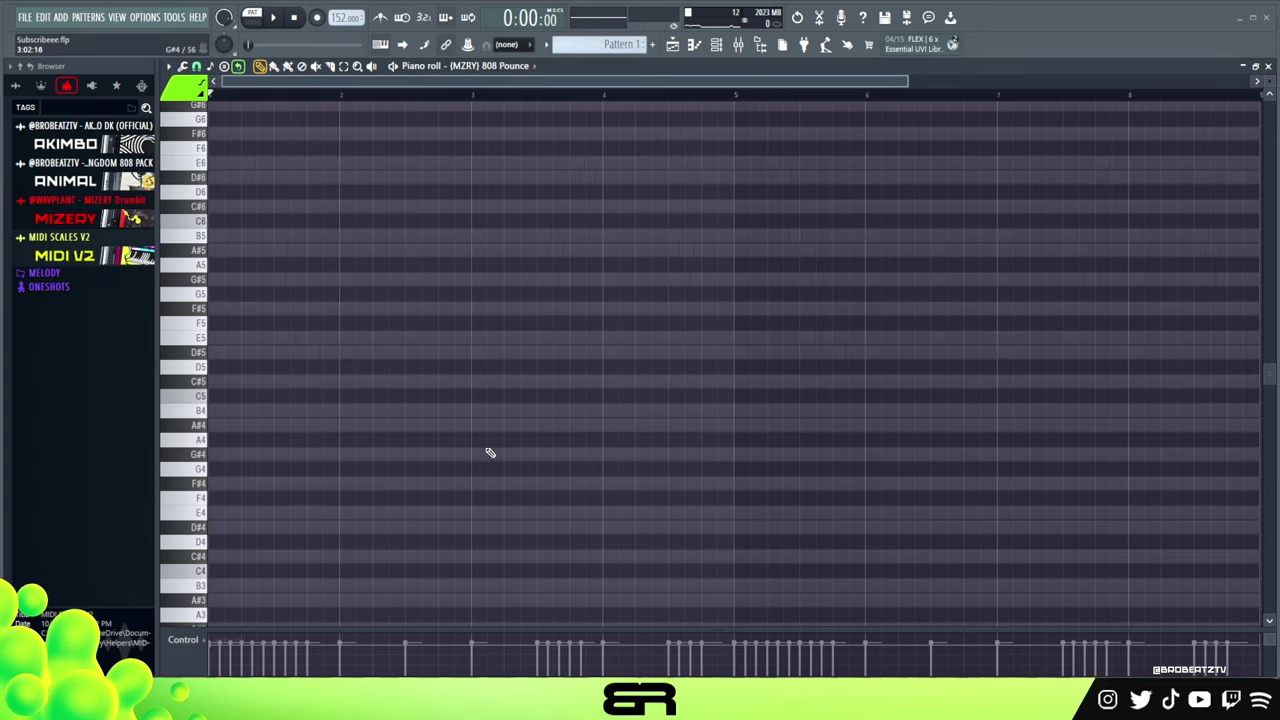
# Draw four repeated G#5 808 notes at the start of the pattern.
pyautogui.scroll(1, 300, 400)
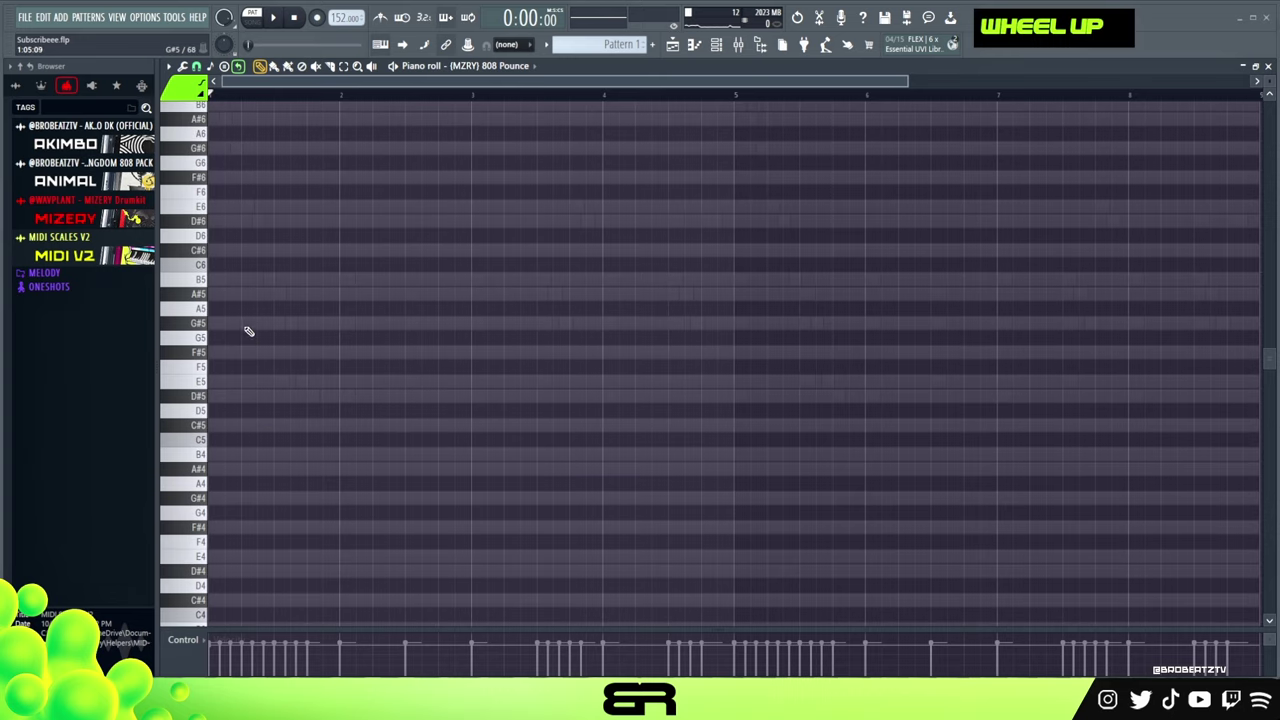
pyautogui.click(247, 322)
pyautogui.moveTo(288, 310); pyautogui.dragTo(272, 327)
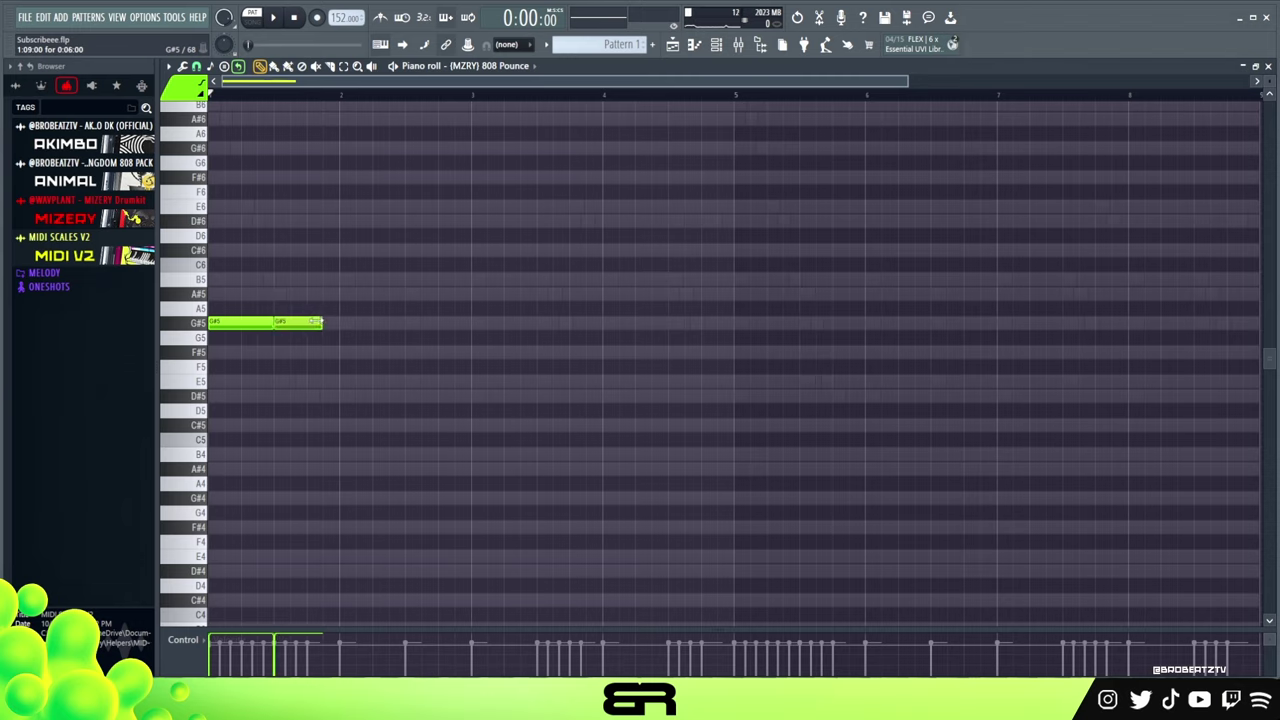
pyautogui.click(311, 322)
pyautogui.press('space')
pyautogui.click(331, 323)
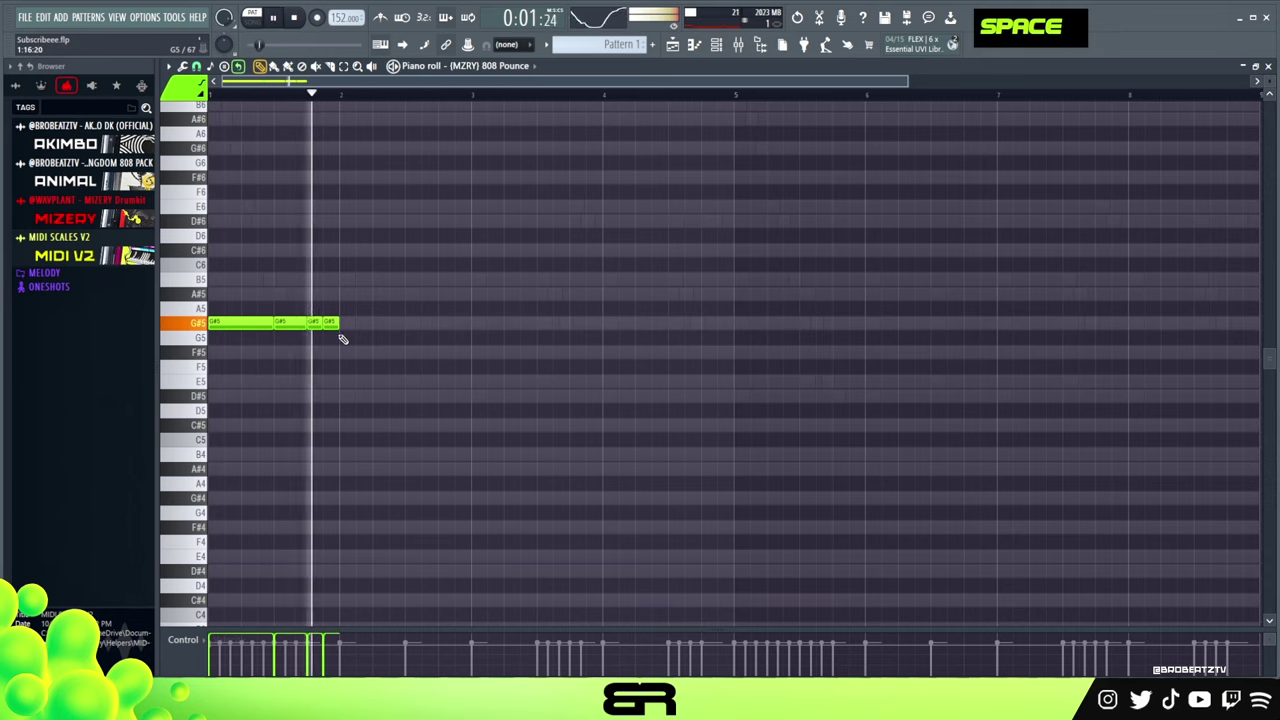
pyautogui.hotkey('ctrl', 'a')
pyautogui.press('space')
pyautogui.press('space')
# Raise the trailing note to G#6 and add long and short G#6 notes after bar 1.
pyautogui.keyDown('ctrl'); pyautogui.click(332, 325); pyautogui.keyUp('ctrl')
pyautogui.hotkey('ctrl', 'Up')
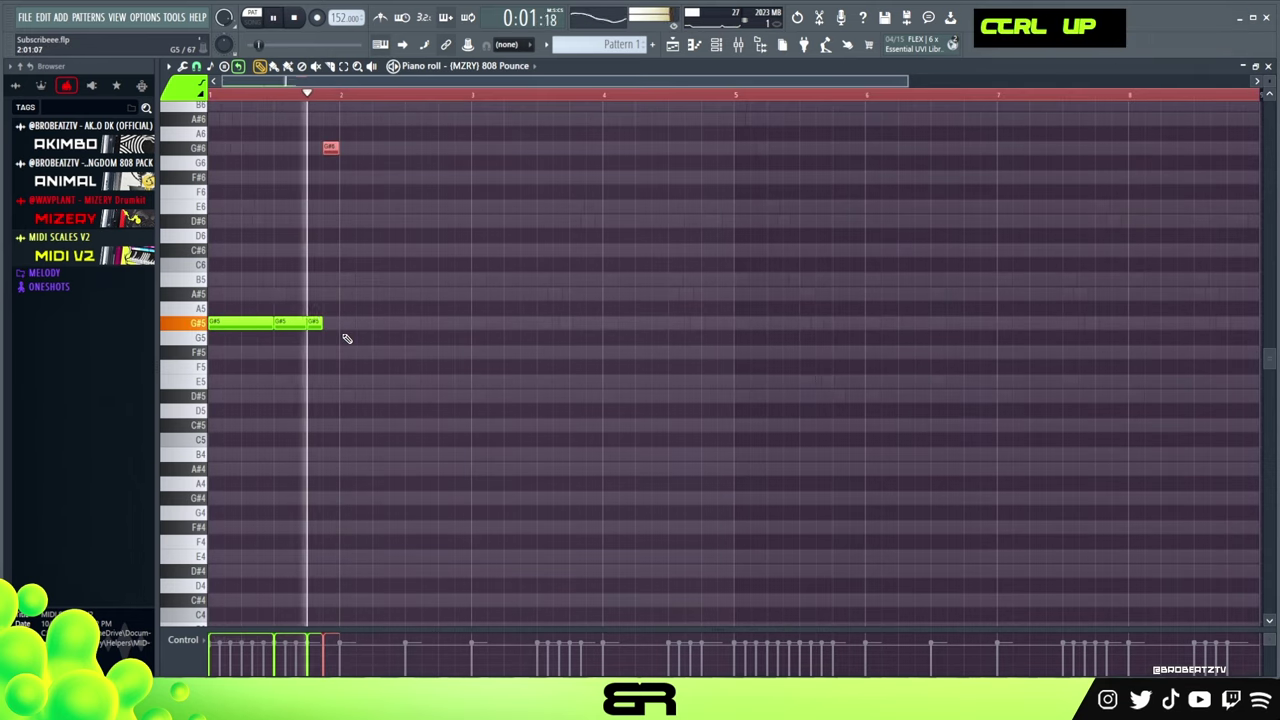
pyautogui.press('space')
pyautogui.press('space')
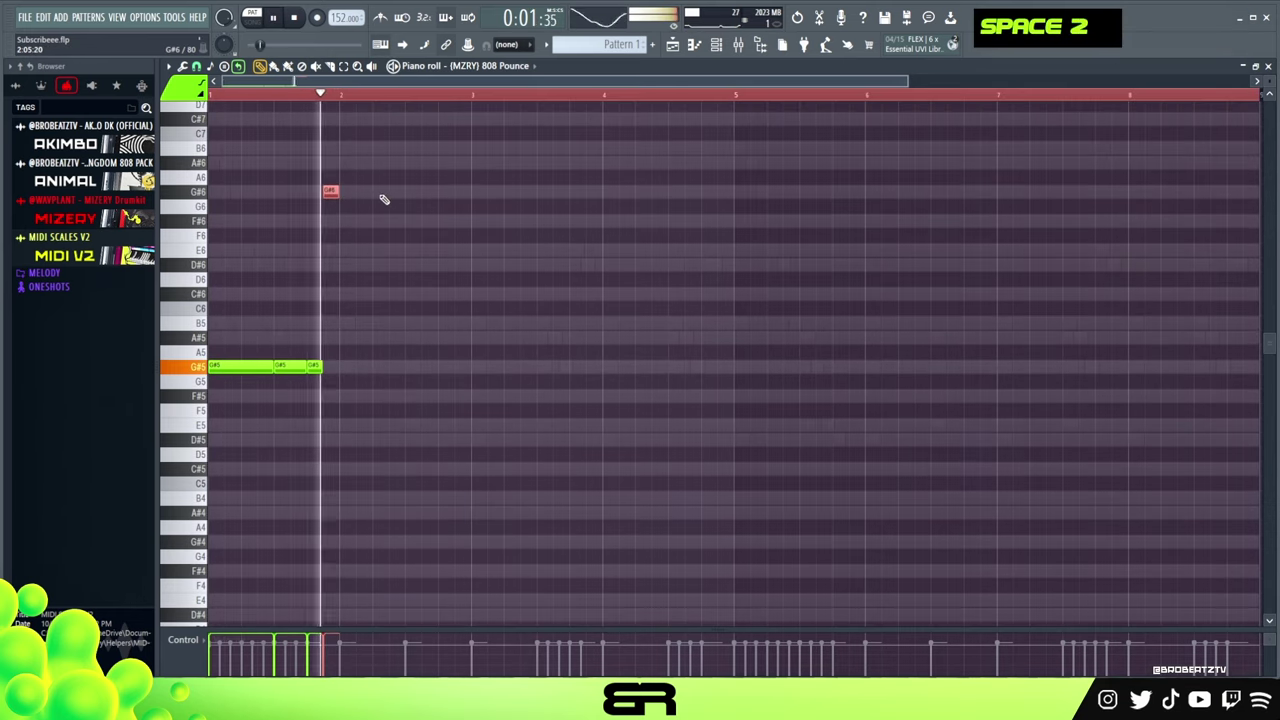
pyautogui.click(393, 192)
pyautogui.press('space')
pyautogui.press('space')
pyautogui.moveTo(390, 196)
pyautogui.mouseDown()
pyautogui.moveTo(374, 196)
pyautogui.moveTo(388, 192)
pyautogui.mouseUp()
pyautogui.press('space')
pyautogui.press('space')
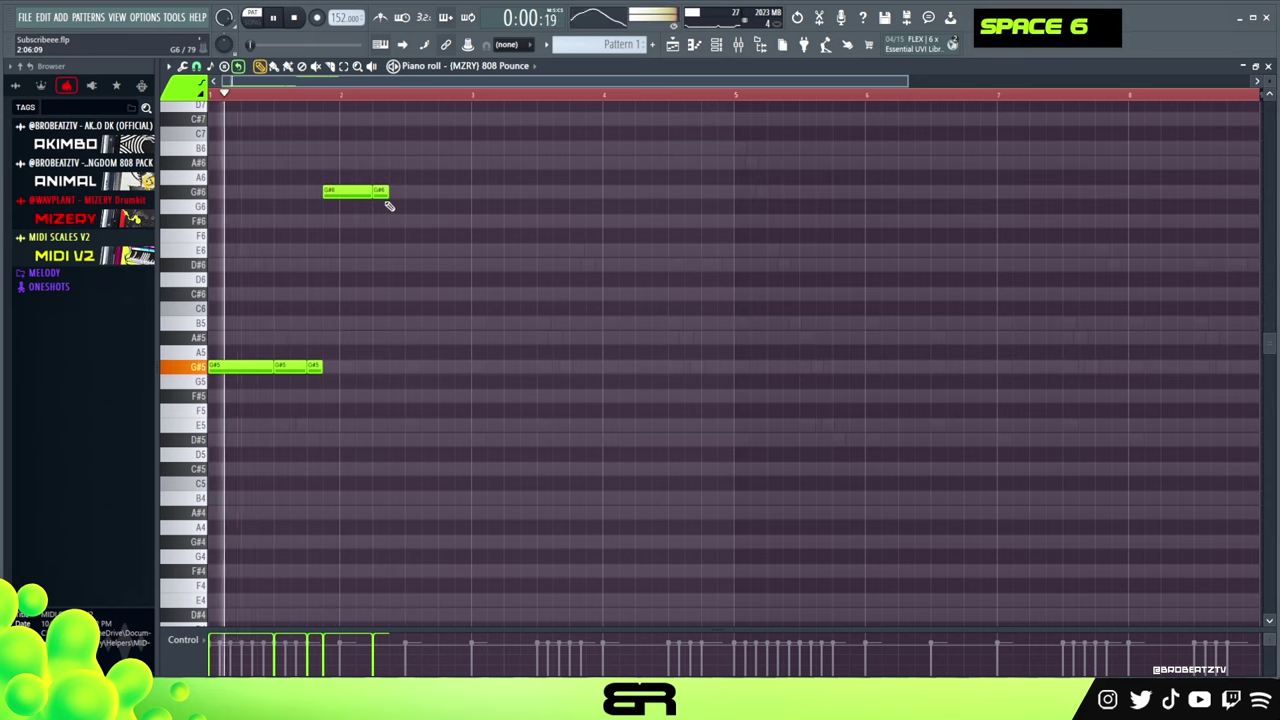
pyautogui.click(396, 193)
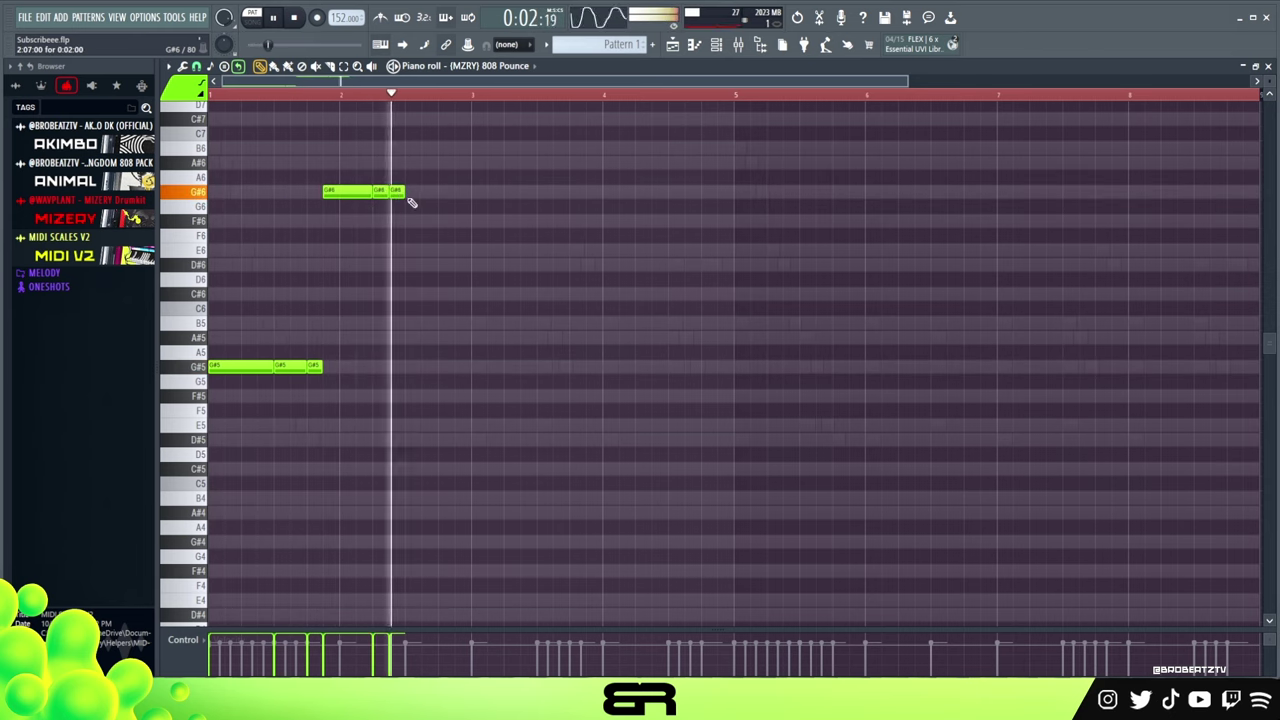
pyautogui.press('space')
# Duplicate a G#6 note further along and move one note up to B6.
pyautogui.keyDown('ctrl'); pyautogui.click(414, 193); pyautogui.keyUp('ctrl')
pyautogui.moveTo(414, 193); pyautogui.dragTo(480, 193)
pyautogui.rightClick(485, 192)
pyautogui.press('space')
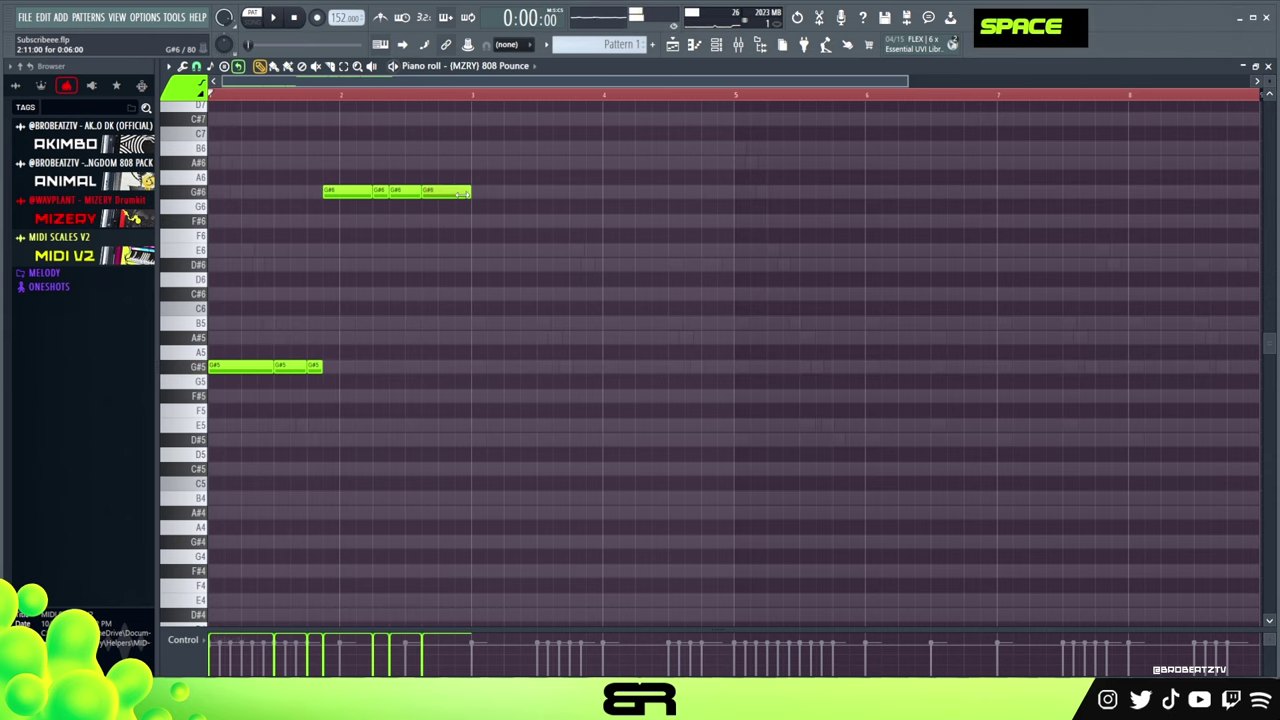
pyautogui.keyDown('ctrl'); pyautogui.click(450, 192); pyautogui.keyUp('ctrl')
pyautogui.hotkey('shift', 'Up')
pyautogui.hotkey('shift', 'Up')
pyautogui.hotkey('shift', 'Up')
pyautogui.rightClick(457, 209)
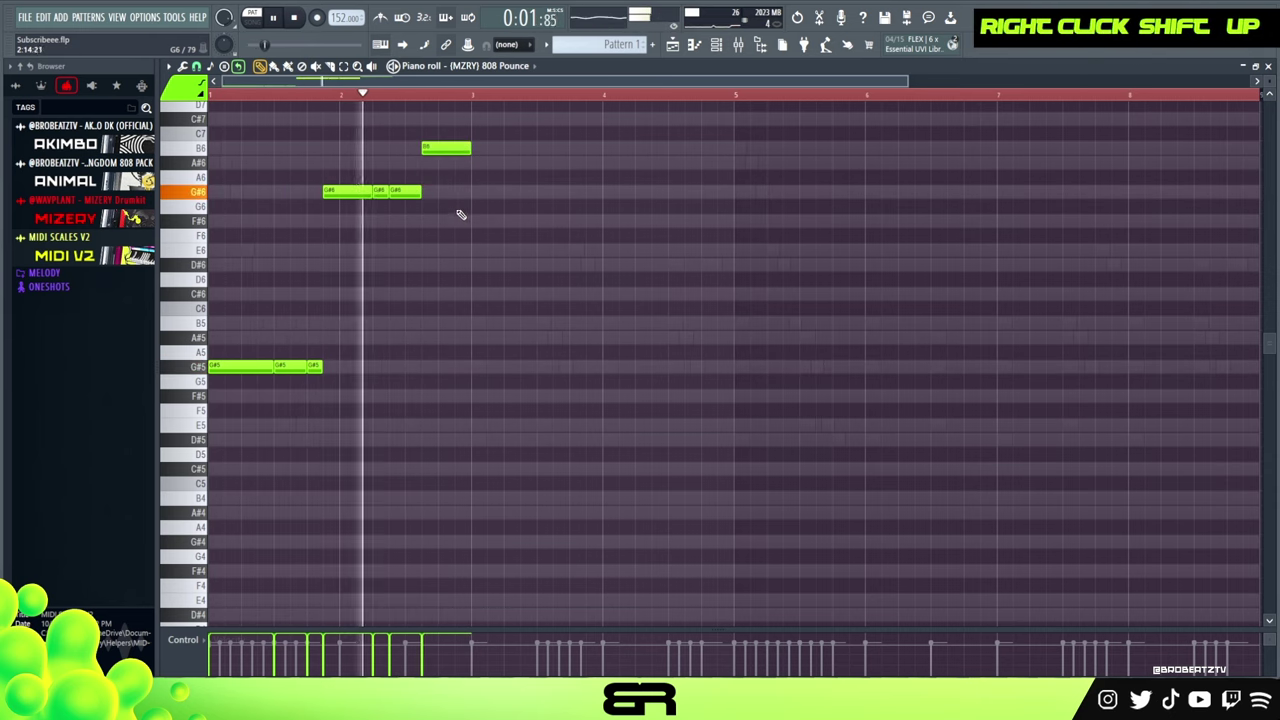
pyautogui.press('space')
pyautogui.press('space')
# Drop one G#6 note back down an octave to G#5.
pyautogui.keyDown('ctrl'); pyautogui.click(405, 192); pyautogui.keyUp('ctrl')
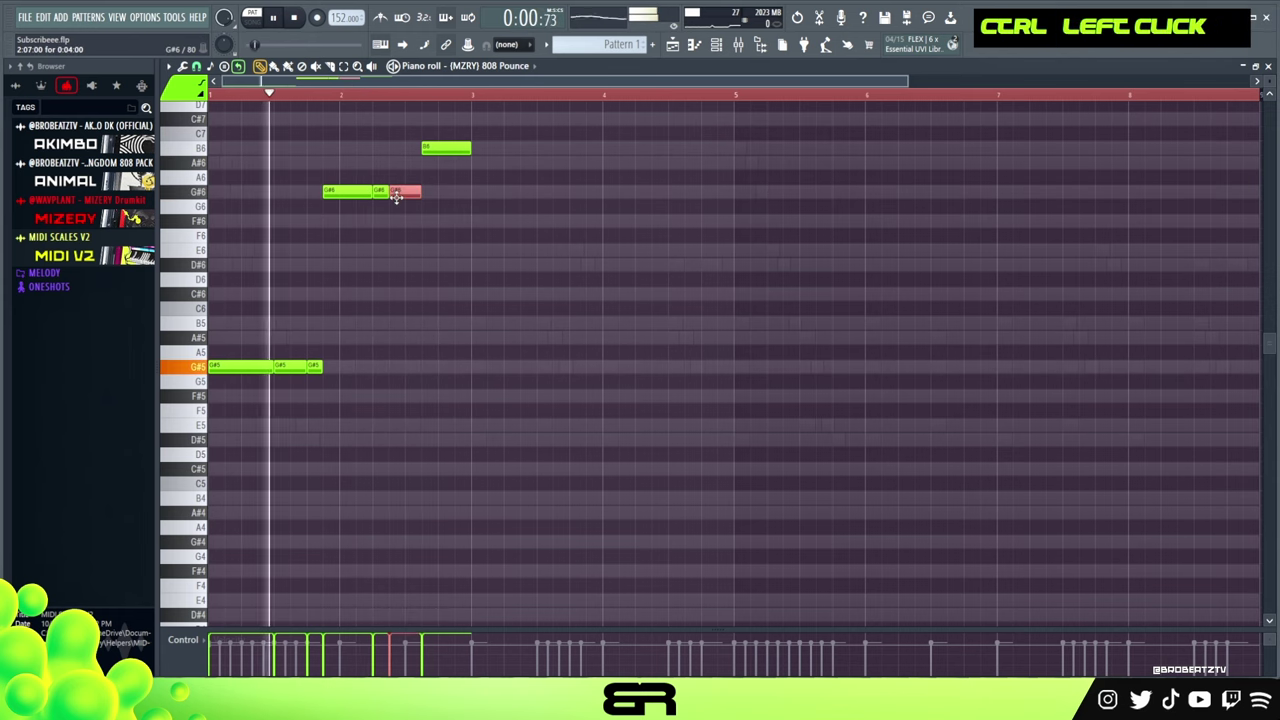
pyautogui.hotkey('ctrl', 'Down')
pyautogui.rightClick(449, 240)
pyautogui.scroll(3, 462, 272)
pyautogui.scroll(2, 489, 326)
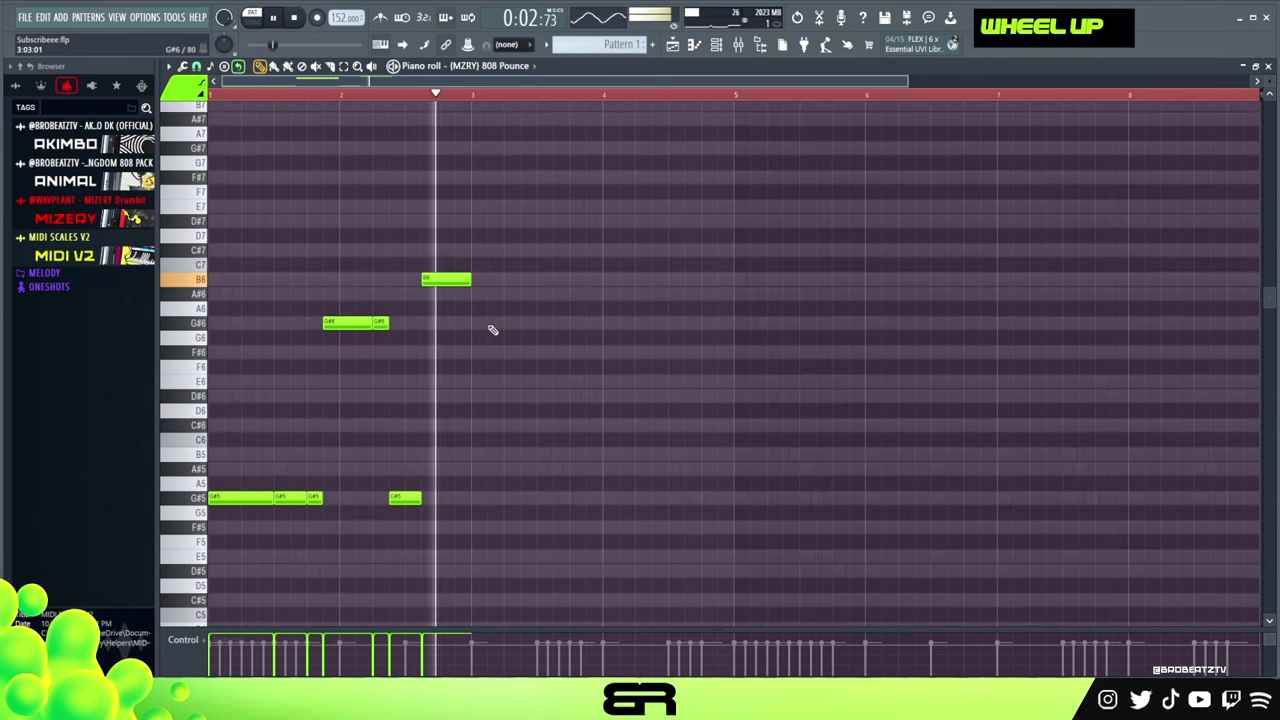
pyautogui.press('space')
pyautogui.scroll(1, 1268, 80)
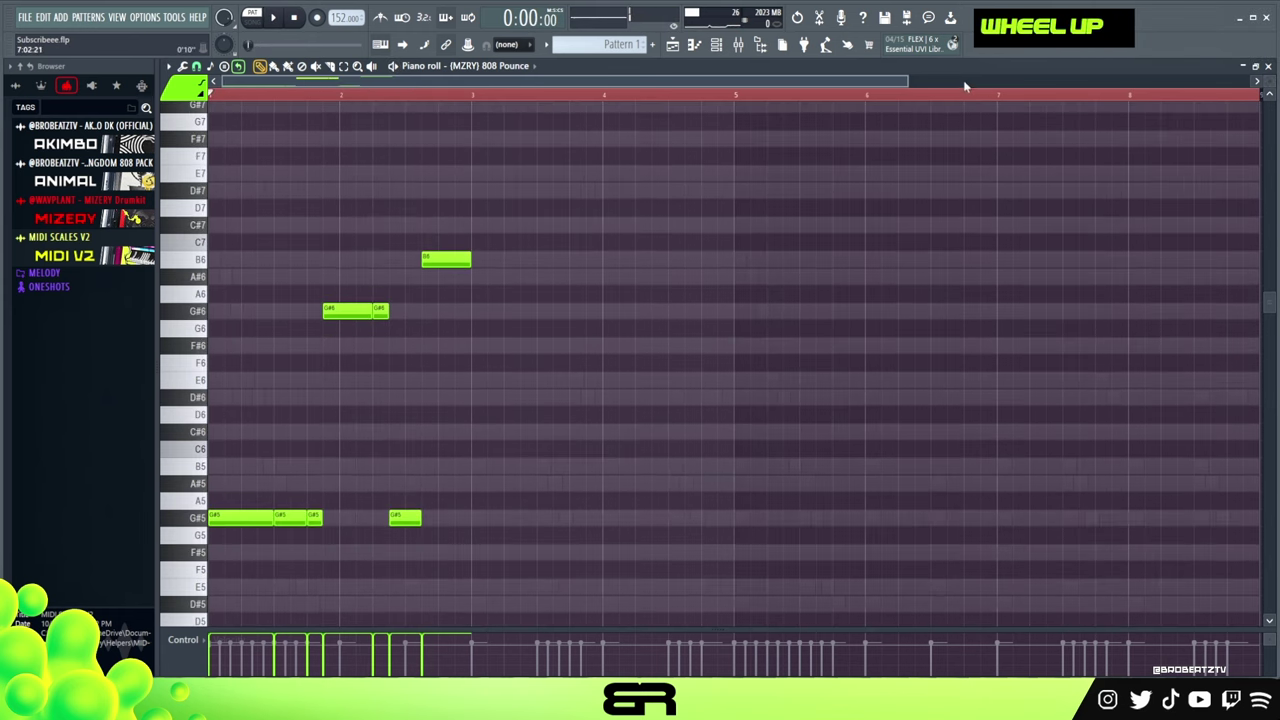
# Duplicate the whole bassline two bars later and raise the copy's last G#5 to G#6.
pyautogui.moveTo(907, 79); pyautogui.dragTo(787, 79)
pyautogui.hotkey('ctrl', 'a')
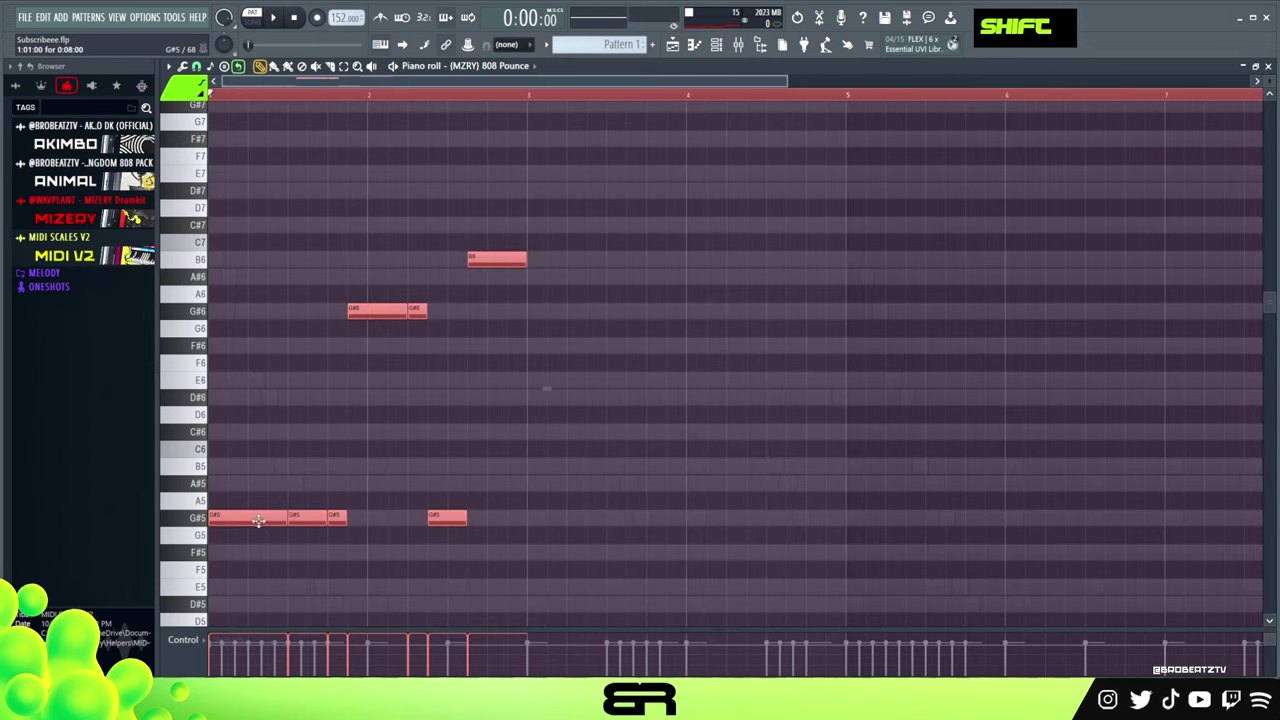
pyautogui.moveTo(258, 520); pyautogui.dragTo(566, 512)
pyautogui.rightClick(584, 460)
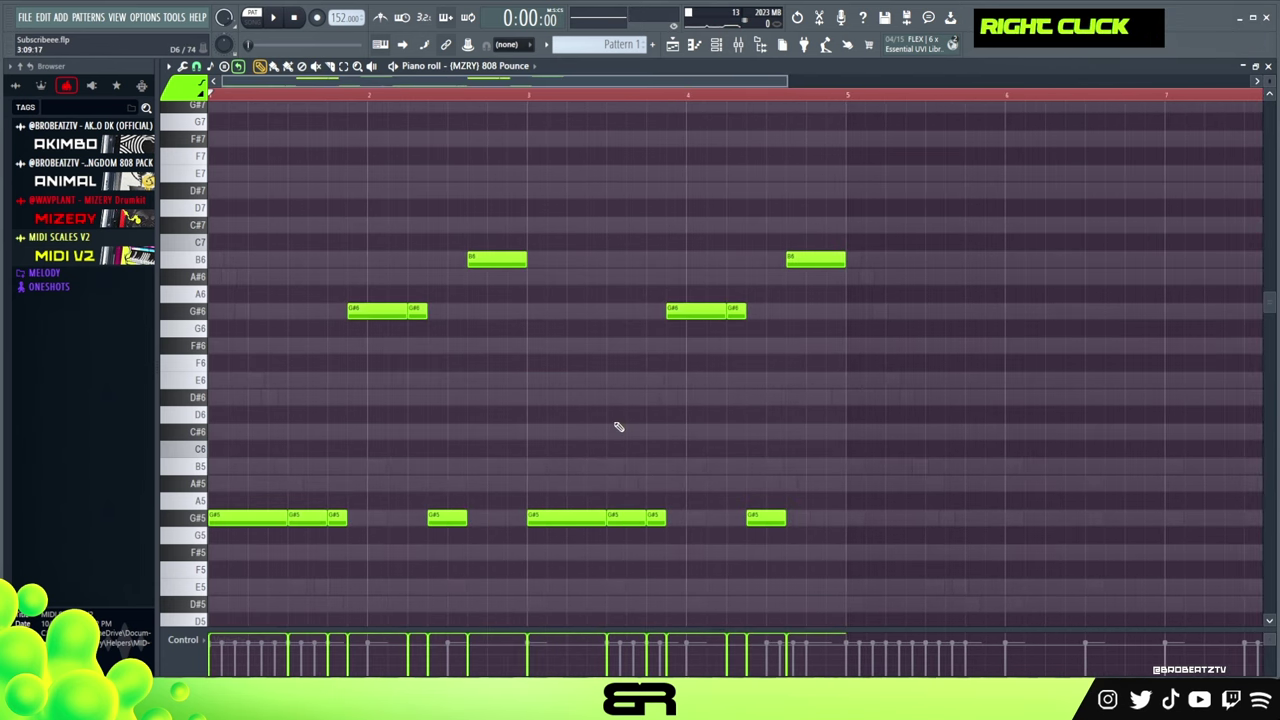
pyautogui.keyDown('ctrl'); pyautogui.click(768, 517); pyautogui.keyUp('ctrl')
pyautogui.hotkey('ctrl', 'Up')
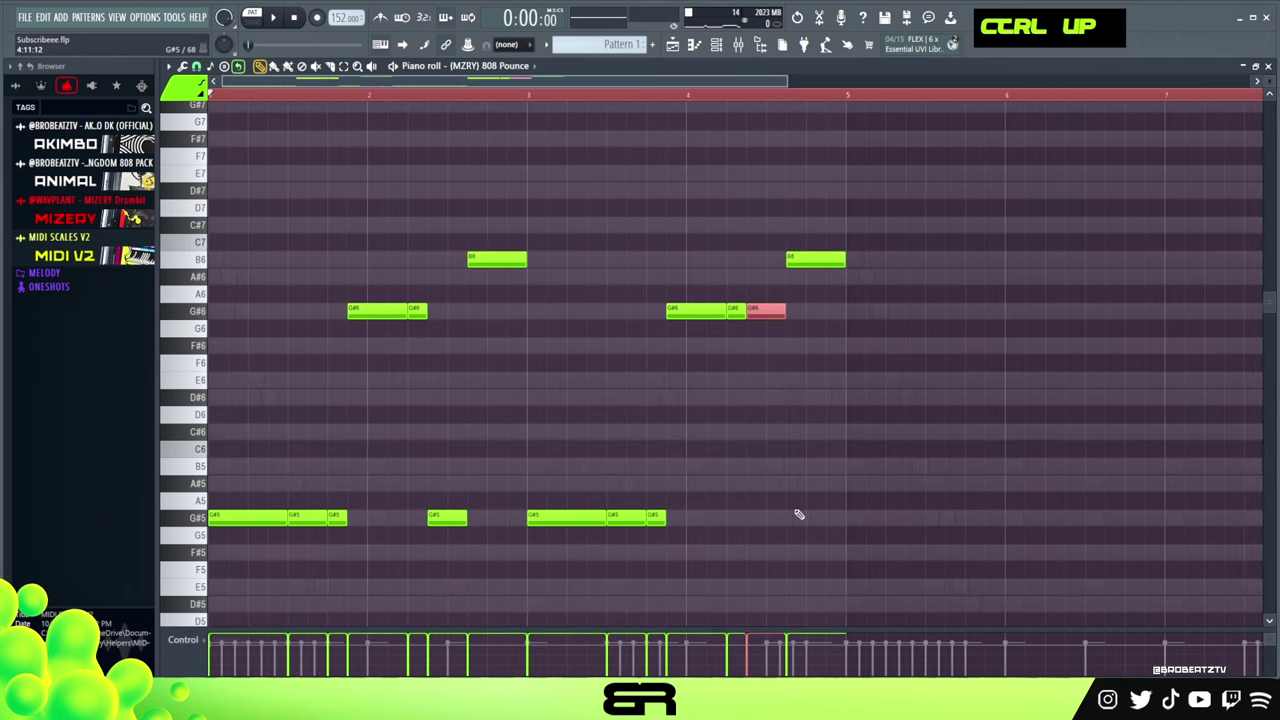
# With snap at 1/3 beat, replace the trailing G#6 with a new shortened G#6 note.
pyautogui.click(196, 66)
pyautogui.click(216, 230)
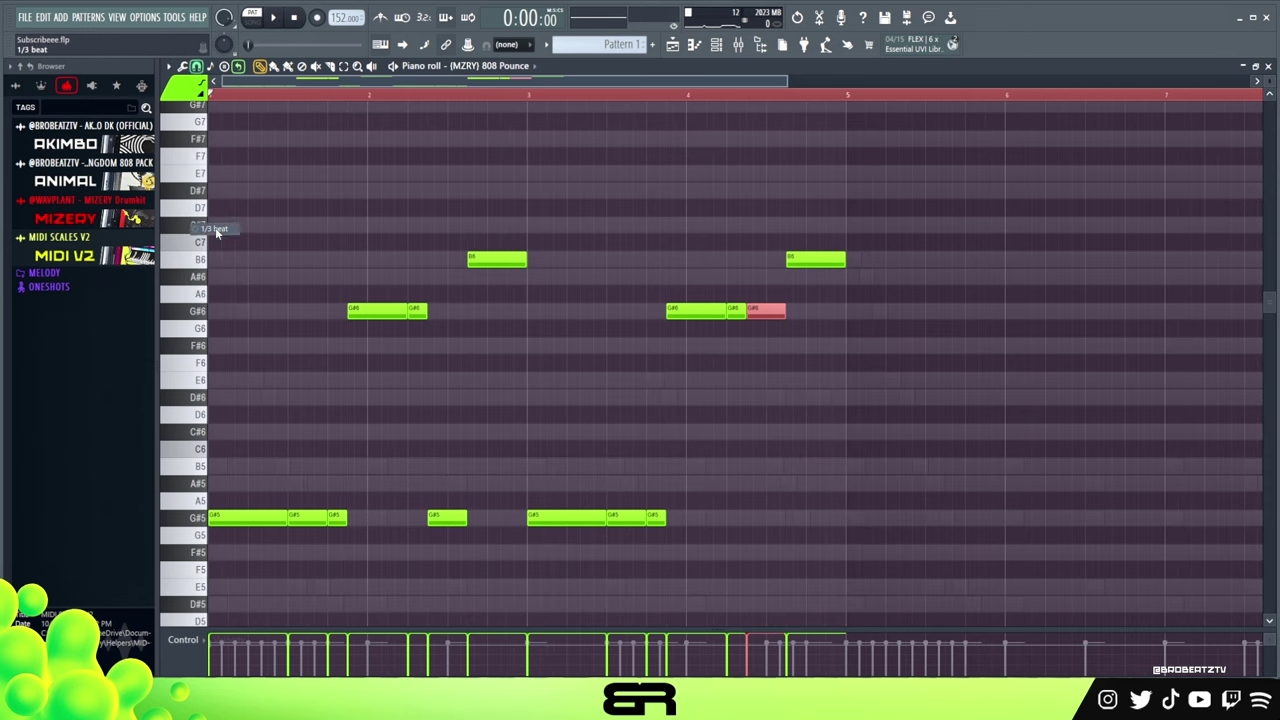
pyautogui.scroll(2, 763, 86)
pyautogui.scroll(2, 770, 92)
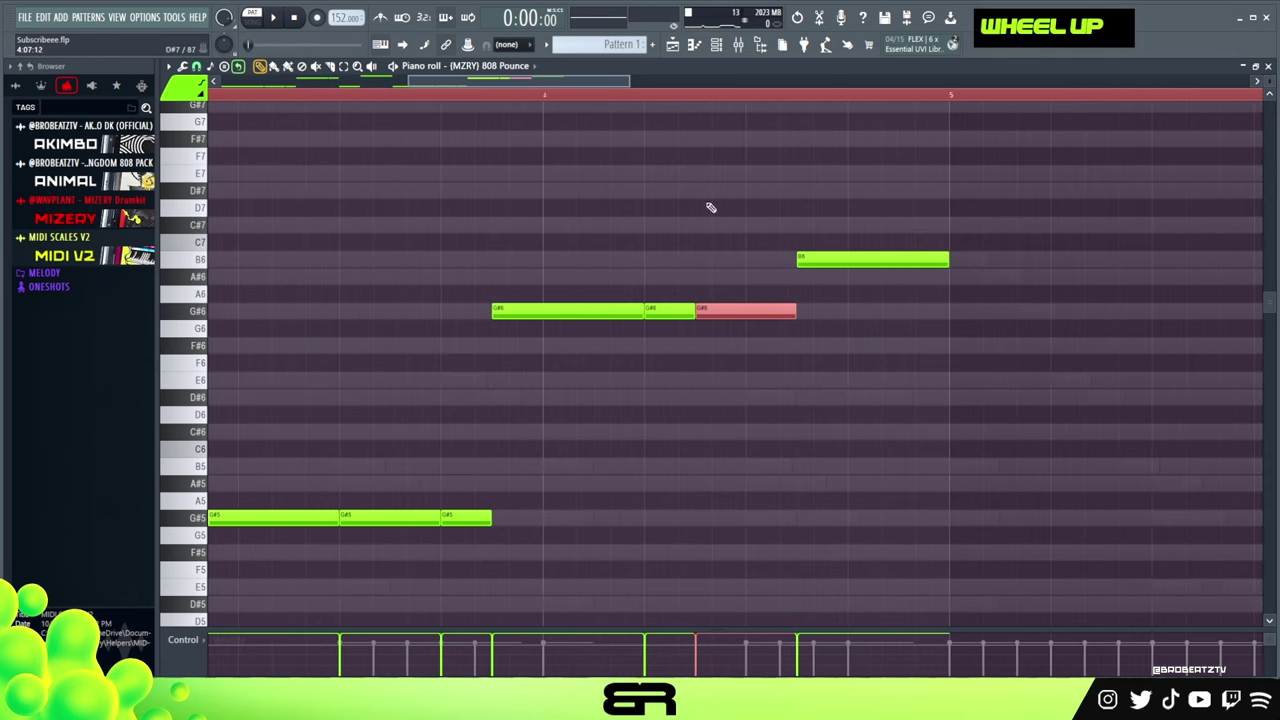
pyautogui.moveTo(737, 271); pyautogui.dragTo(729, 350)
pyautogui.rightClick(714, 310)
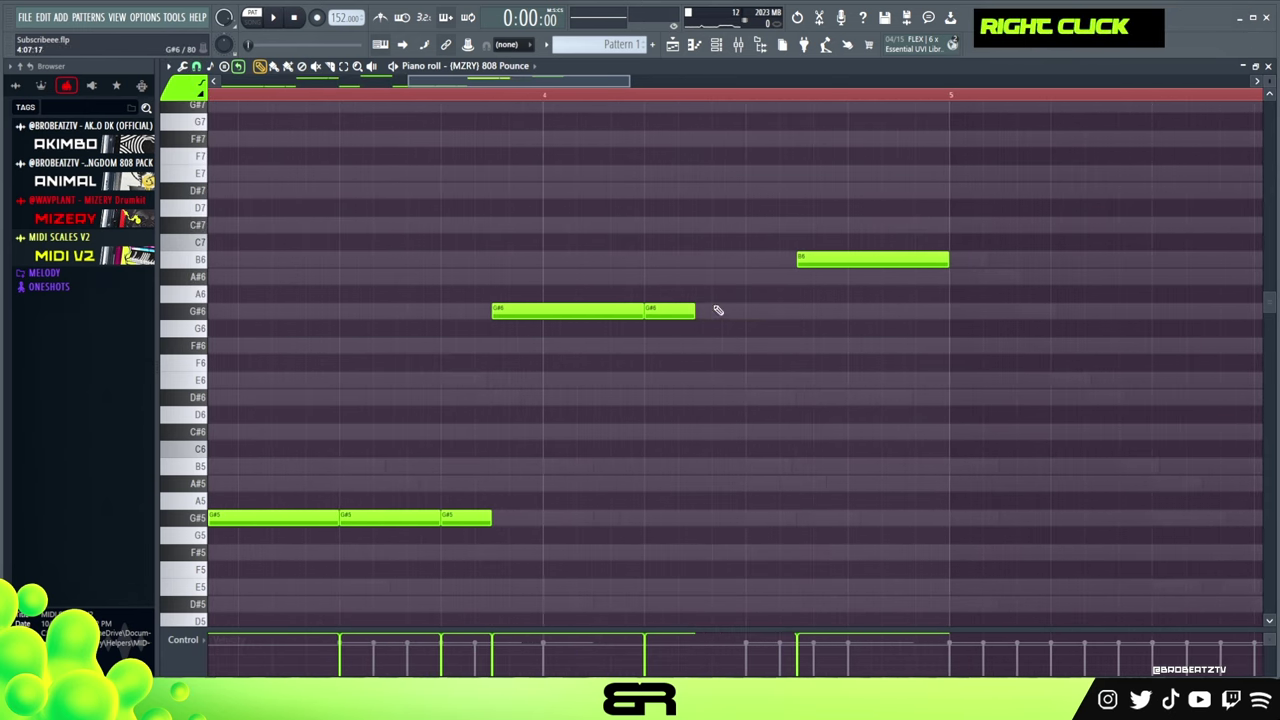
pyautogui.click(712, 310)
pyautogui.keyDown('ctrl'); pyautogui.click(770, 311); pyautogui.keyUp('ctrl')
pyautogui.press('d')
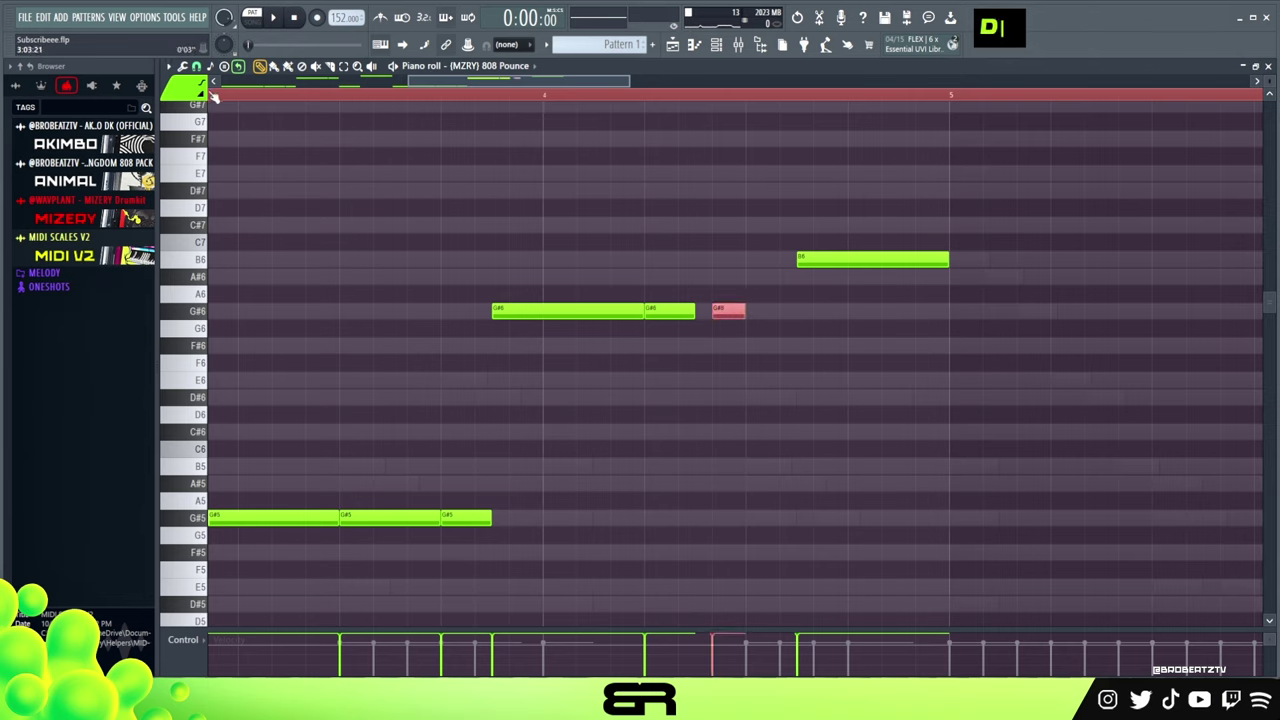
# Quantize the new G#6 note to the grid and play the bassline back.
pyautogui.click(196, 66)
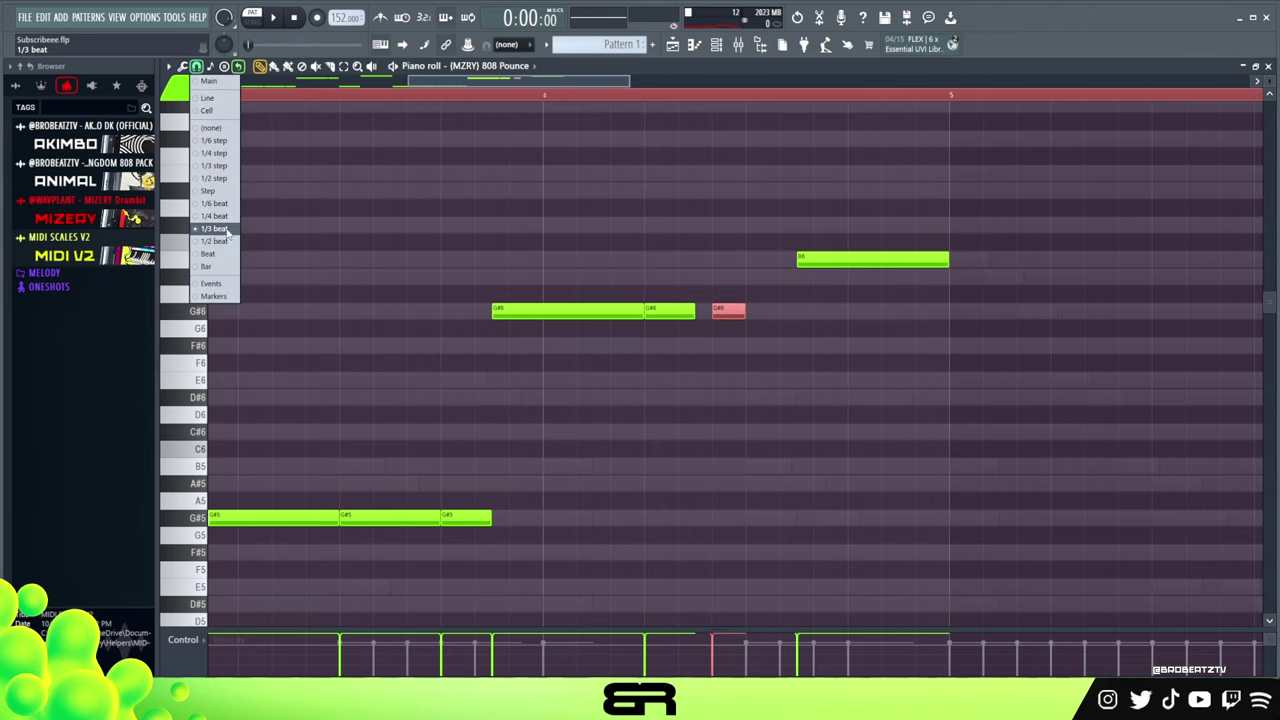
pyautogui.rightClick(689, 292)
pyautogui.hotkey('ctrl', 'q')
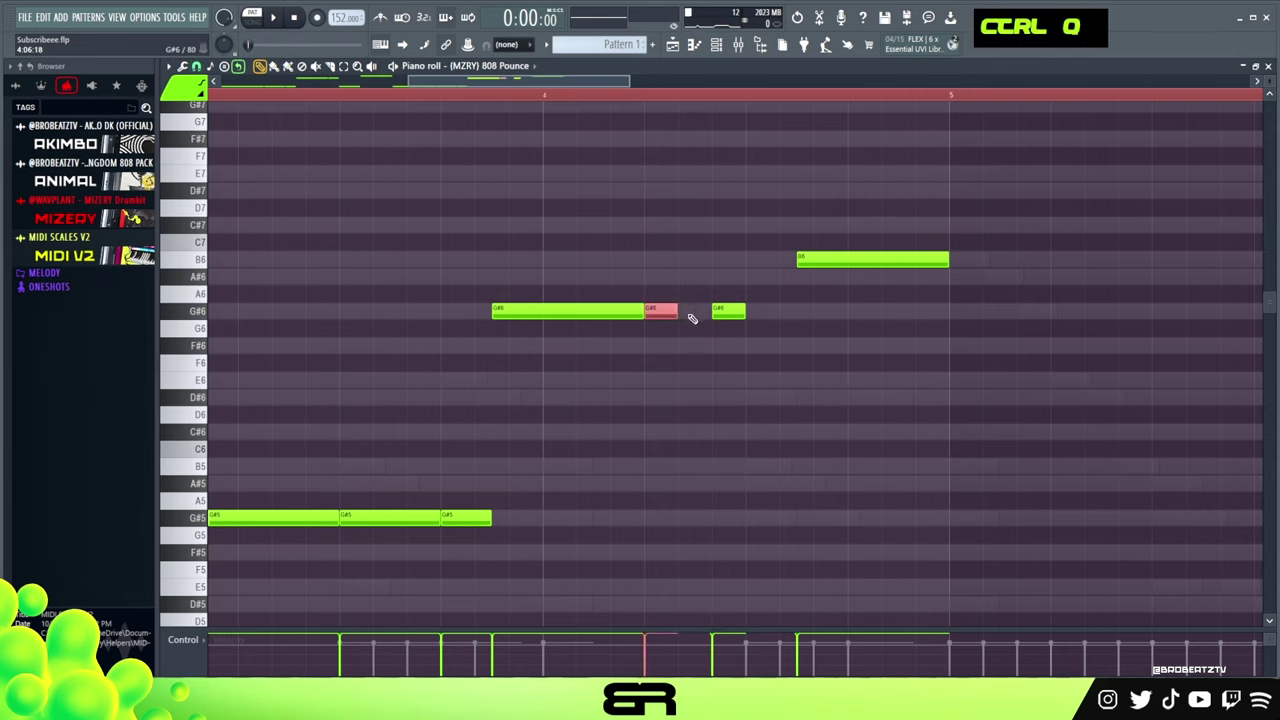
pyautogui.rightClick(713, 266)
pyautogui.press('space')
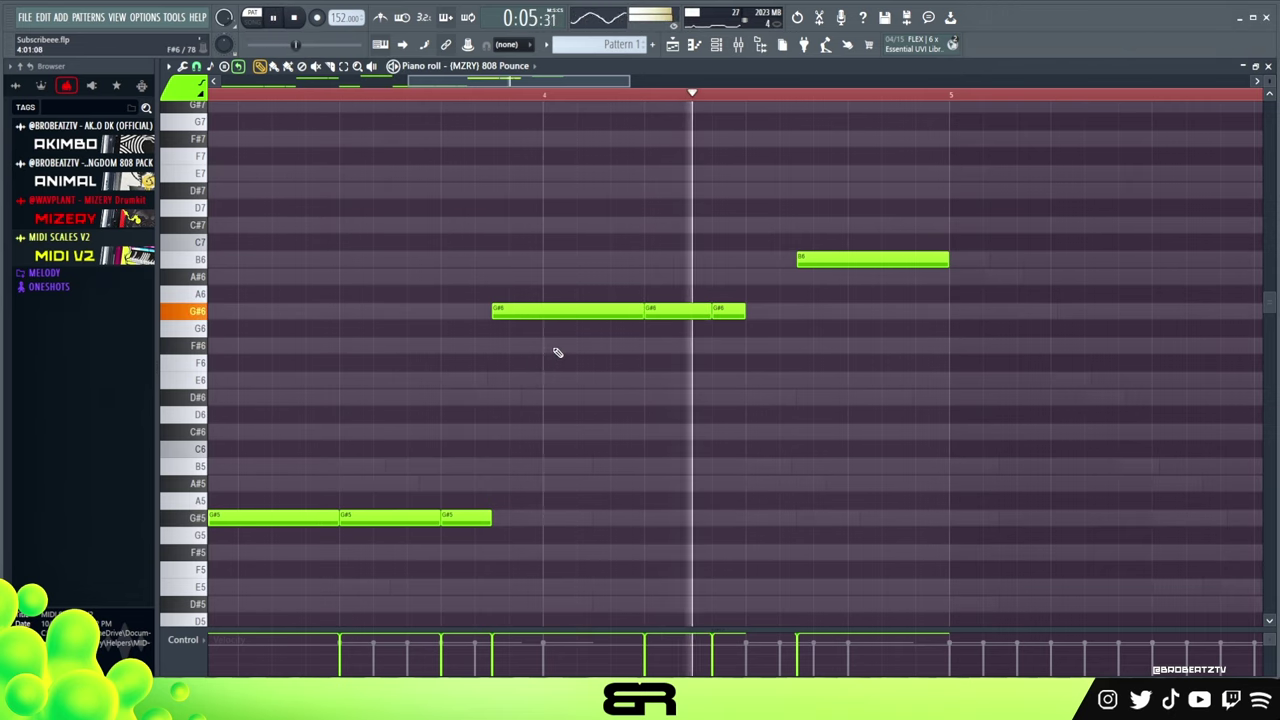
pyautogui.press('space')
# Shorten the first B6 and, with snap at one step, slice the long B6 into pieces.
pyautogui.moveTo(796, 258); pyautogui.dragTo(779, 258)
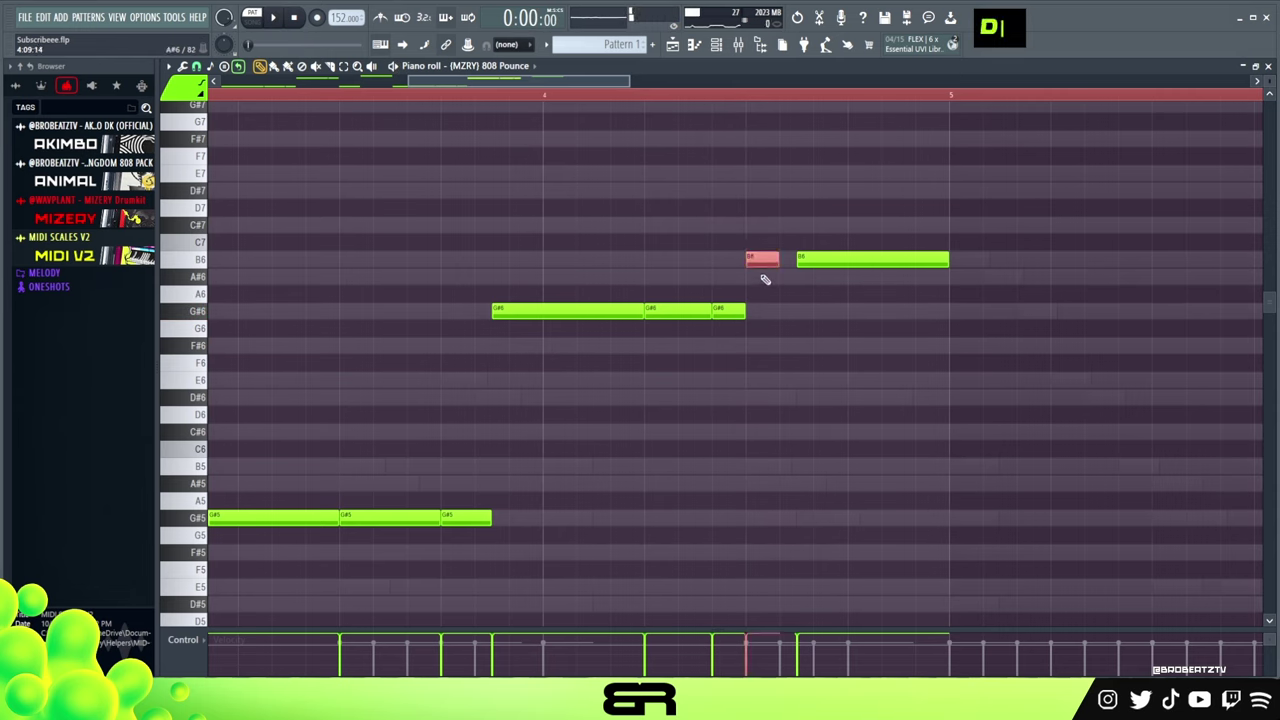
pyautogui.rightClick(796, 296)
pyautogui.click(196, 66)
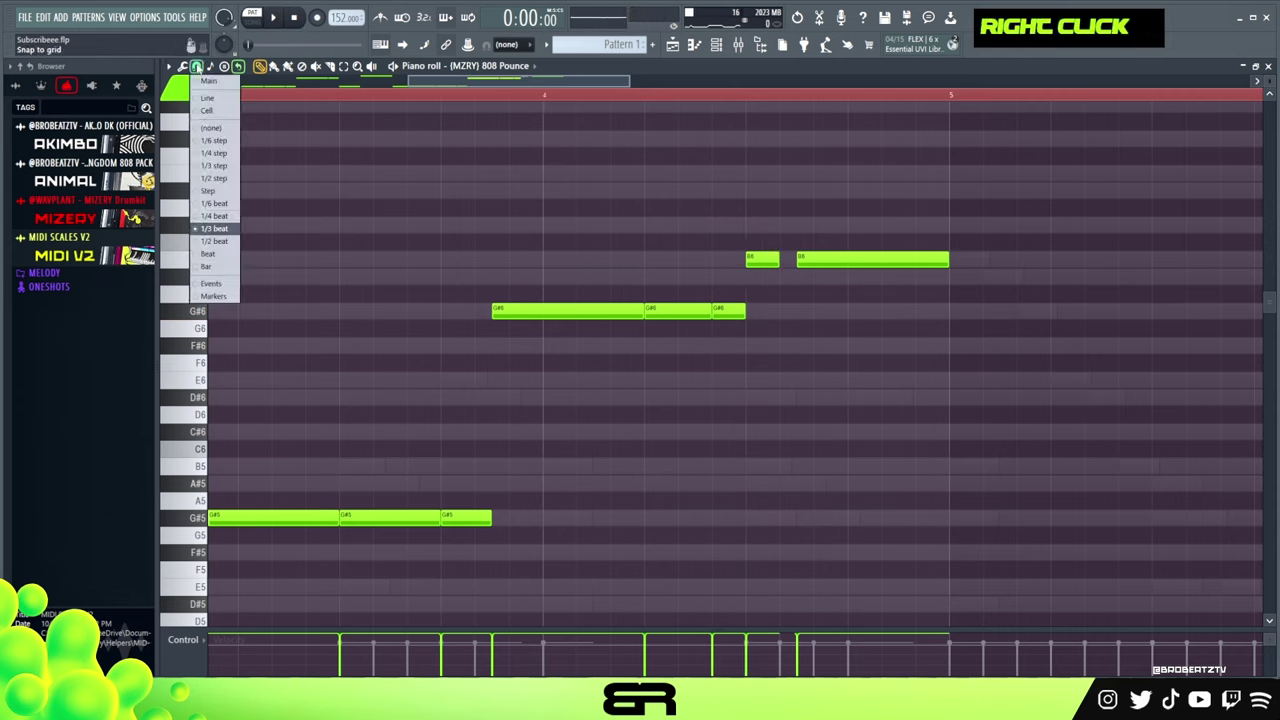
pyautogui.click(207, 192)
pyautogui.keyDown('ctrl'); pyautogui.click(780, 257); pyautogui.keyUp('ctrl')
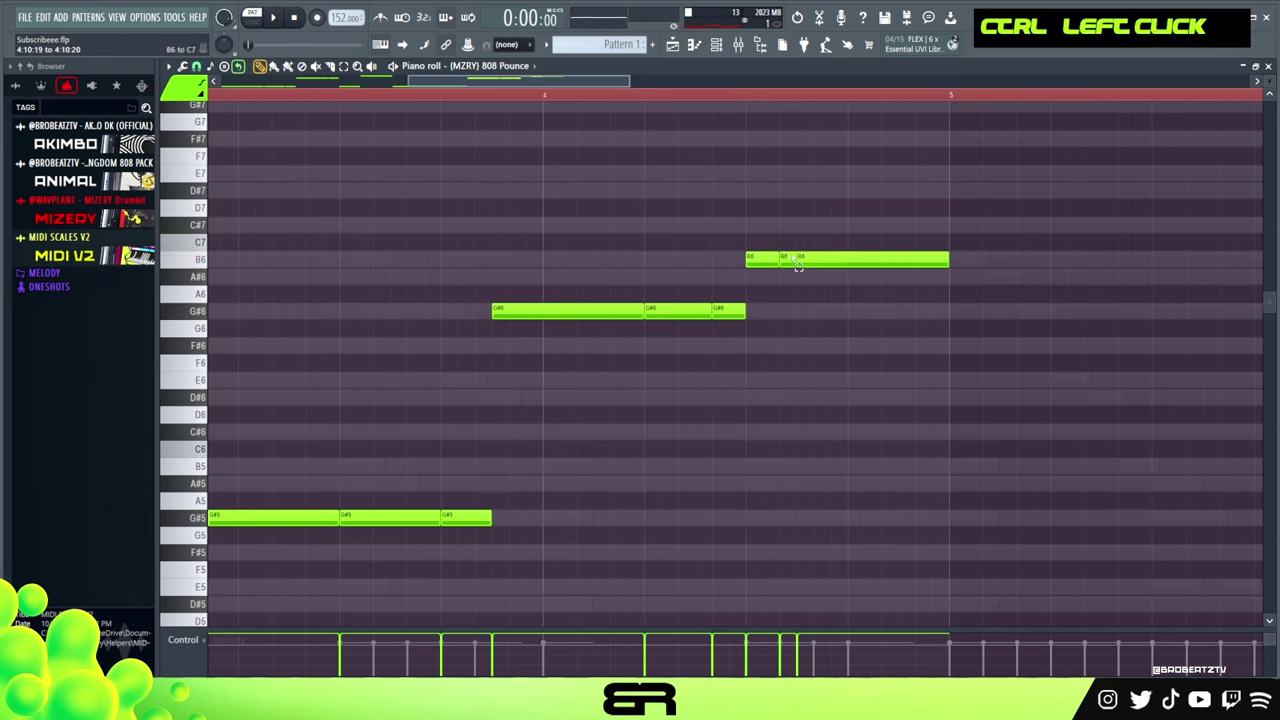
pyautogui.click(797, 259)
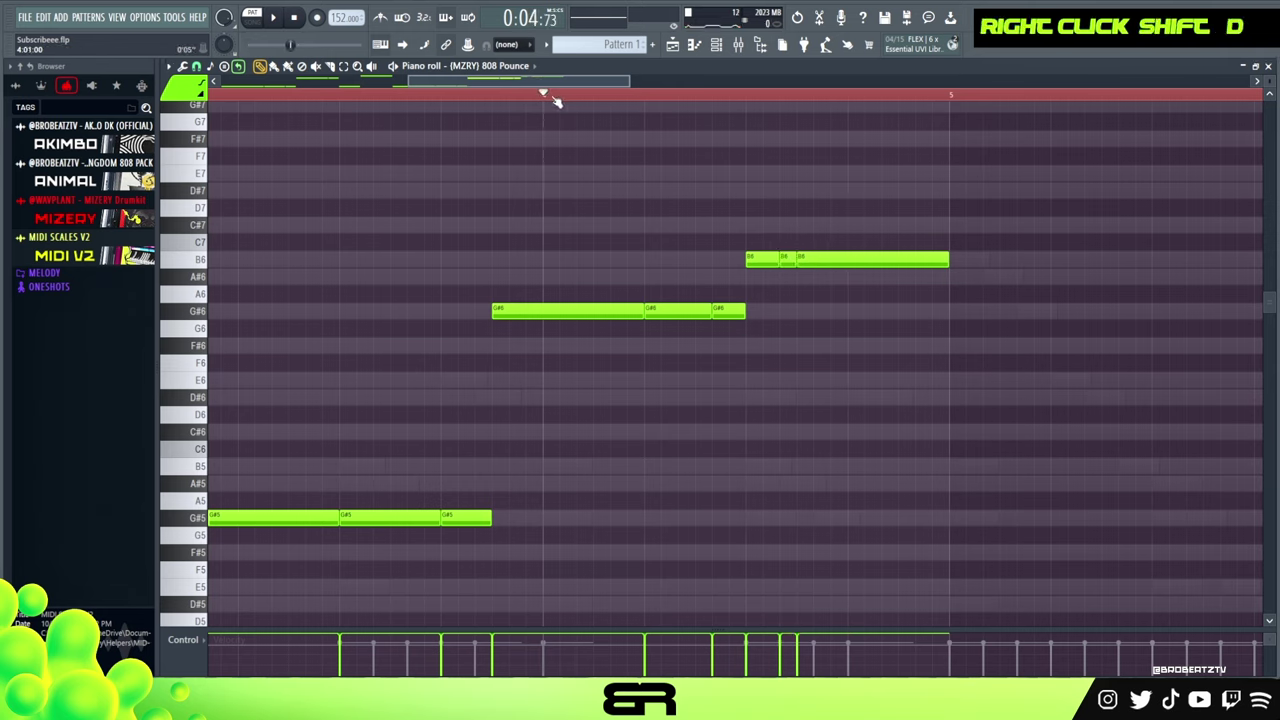
pyautogui.press('space')
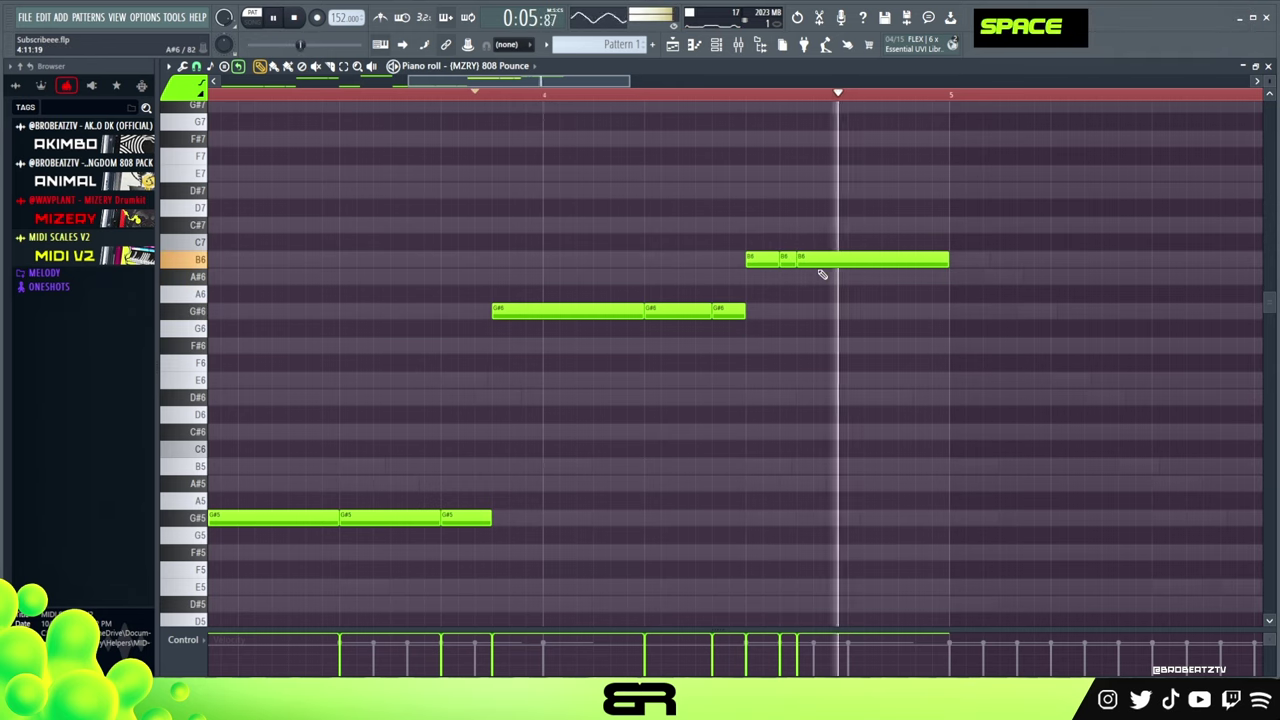
pyautogui.press('space')
pyautogui.press('space')
pyautogui.press('space')
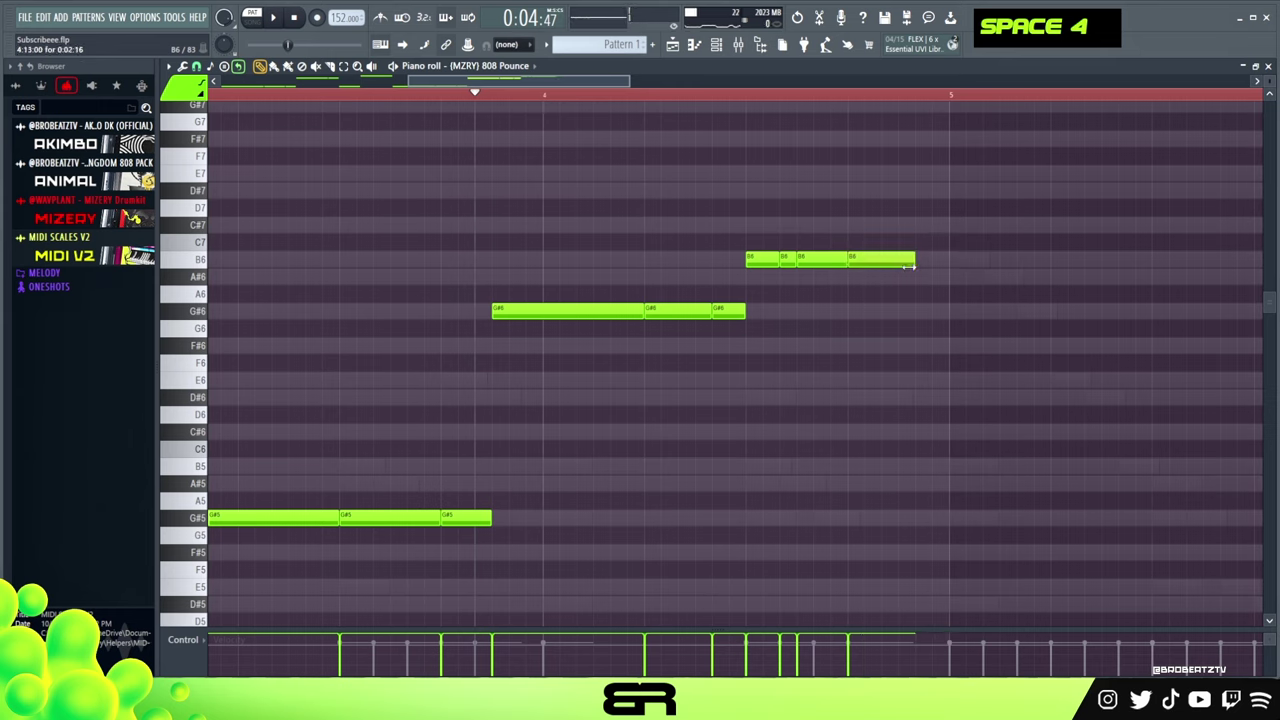
# Stretch the last B6 note longer and replay the four-bar bassline to hear it.
pyautogui.moveTo(908, 265); pyautogui.dragTo(945, 265)
pyautogui.press('space')
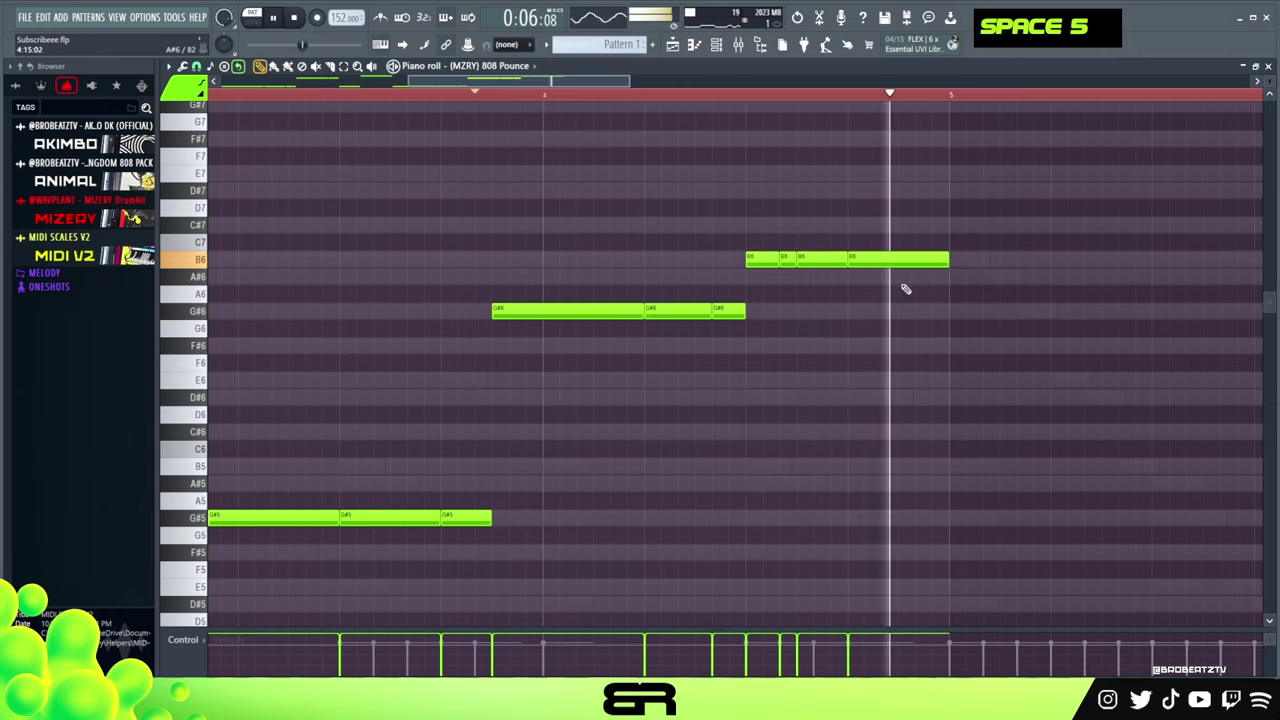
pyautogui.press('space')
pyautogui.press('space')
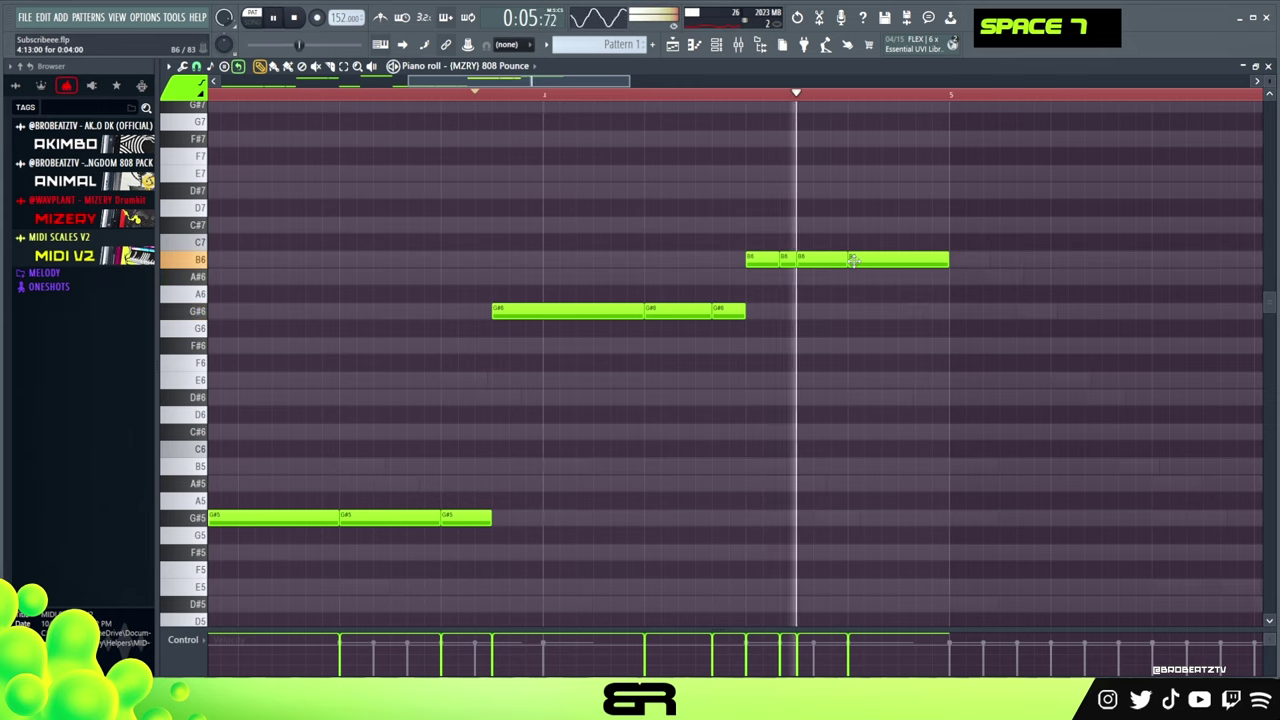
pyautogui.press('space')
pyautogui.keyDown('ctrl'); pyautogui.rightClick(671, 206); pyautogui.keyUp('ctrl')
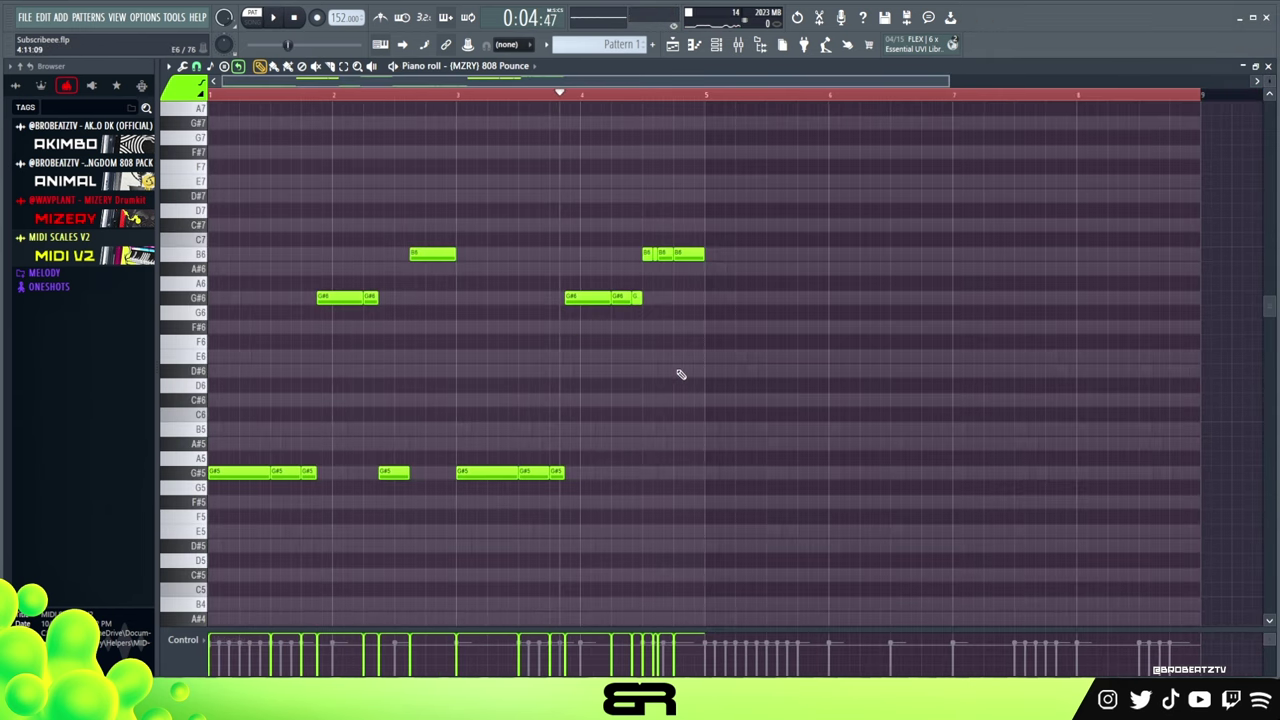
pyautogui.rightClick(646, 402)
# Keep the note snap at 1/2 beat and audition the bassline.
pyautogui.scroll(2, 705, 101)
pyautogui.scroll(1, 689, 85)
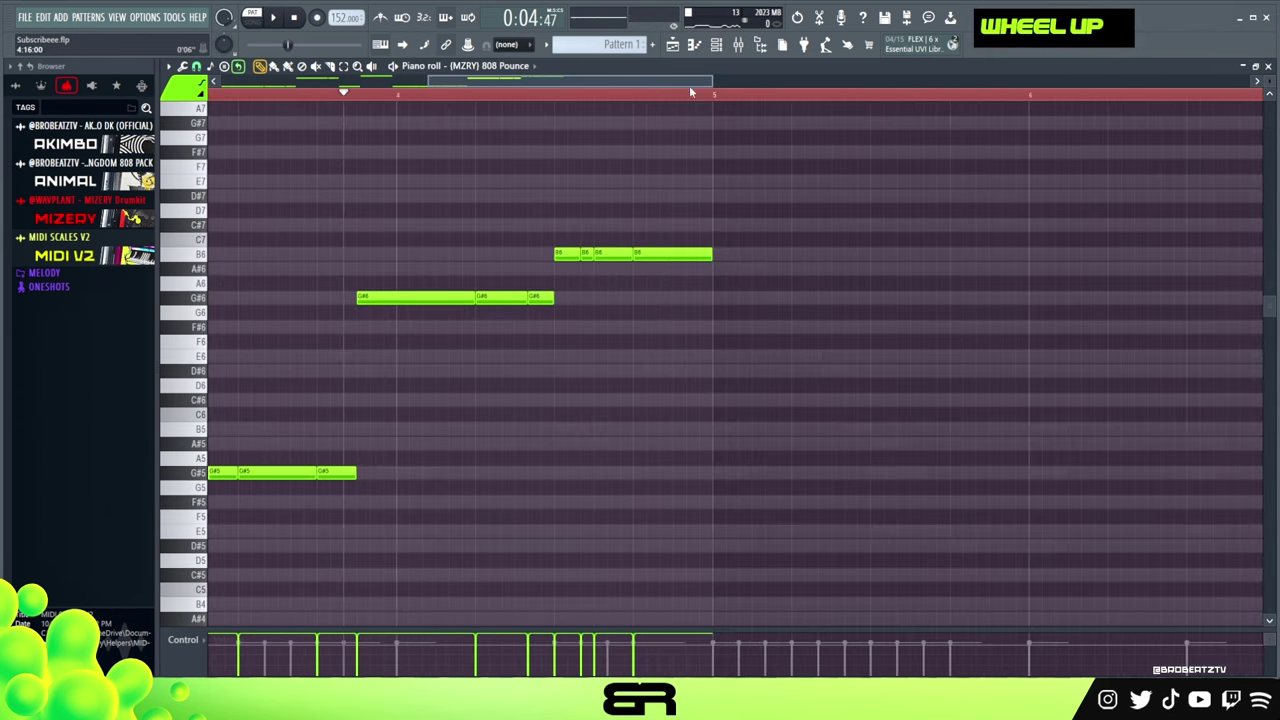
pyautogui.scroll(1, 547, 95)
pyautogui.scroll(1, 246, 88)
pyautogui.click(183, 66)
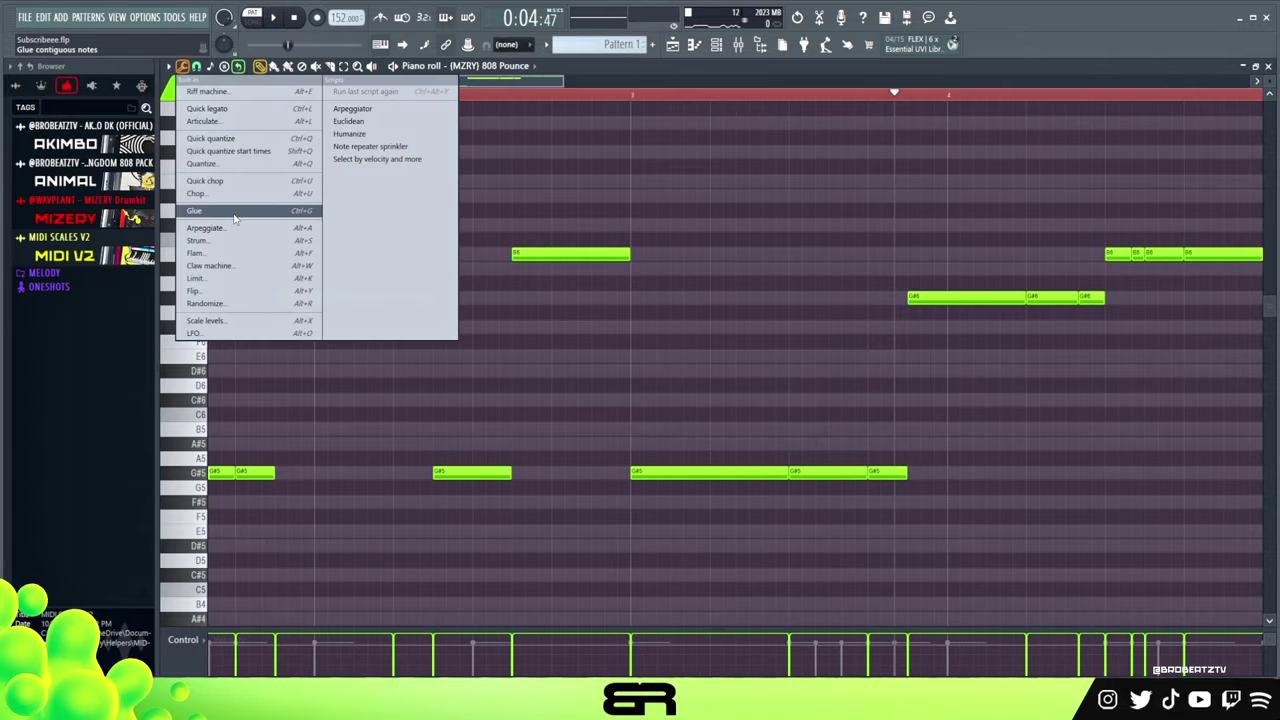
pyautogui.click(183, 66)
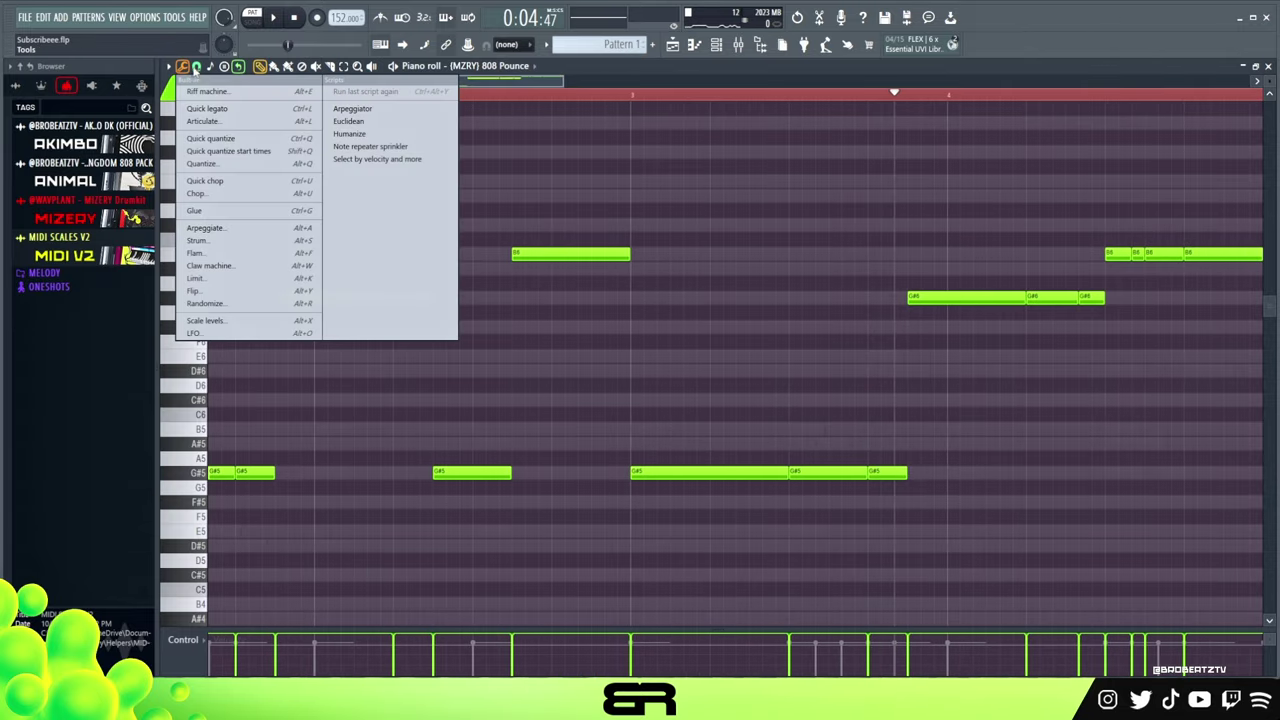
pyautogui.doubleClick(196, 66)
pyautogui.click(216, 242)
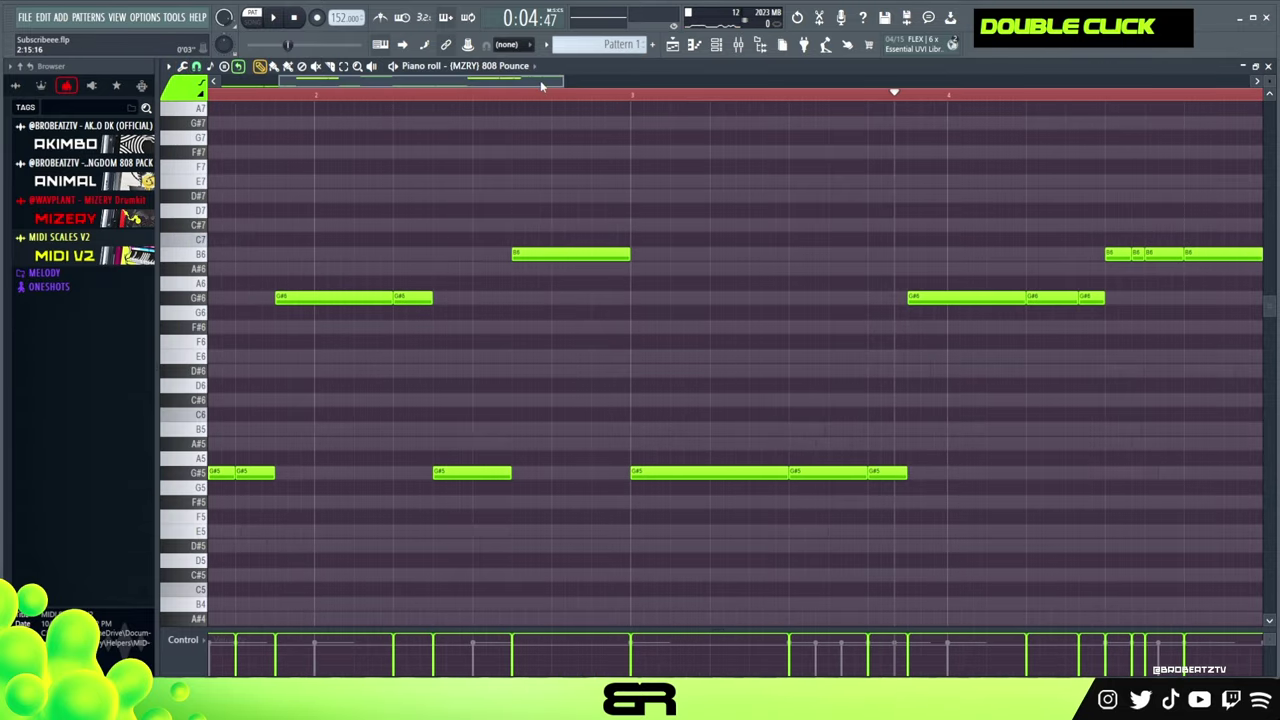
pyautogui.moveTo(540, 80); pyautogui.dragTo(680, 80)
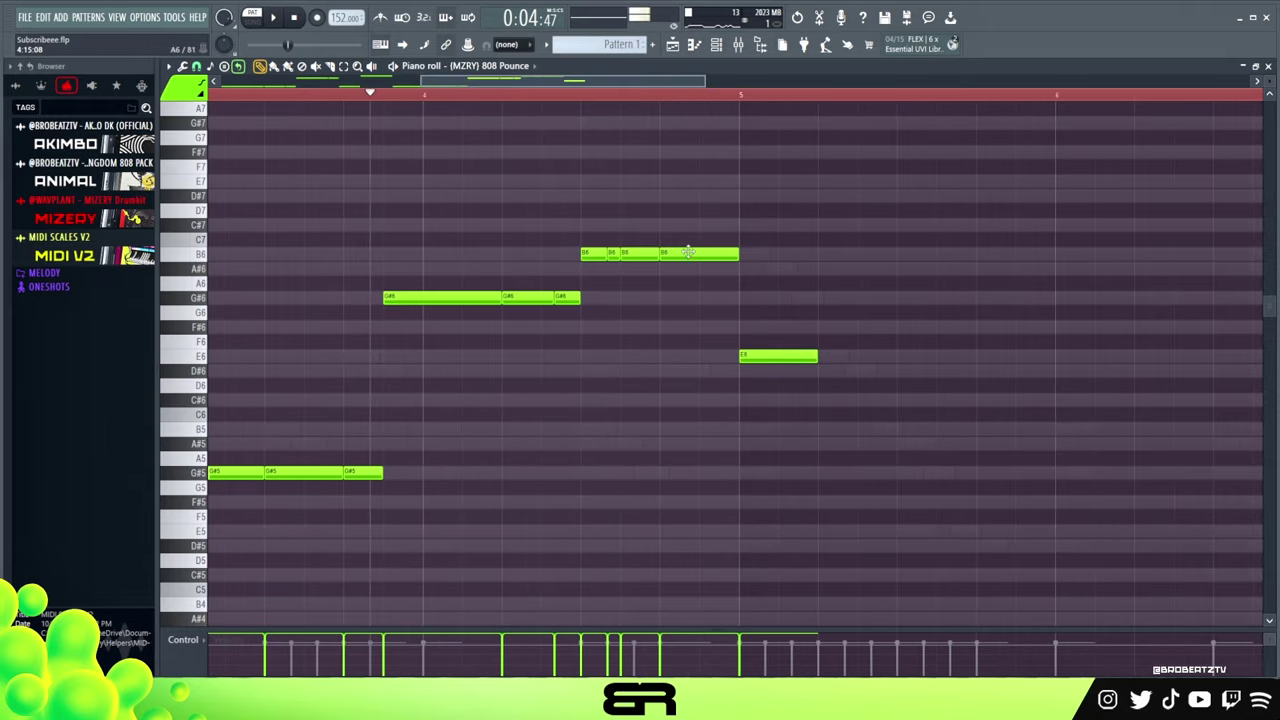
pyautogui.press('space')
pyautogui.press('space')
pyautogui.press('space')
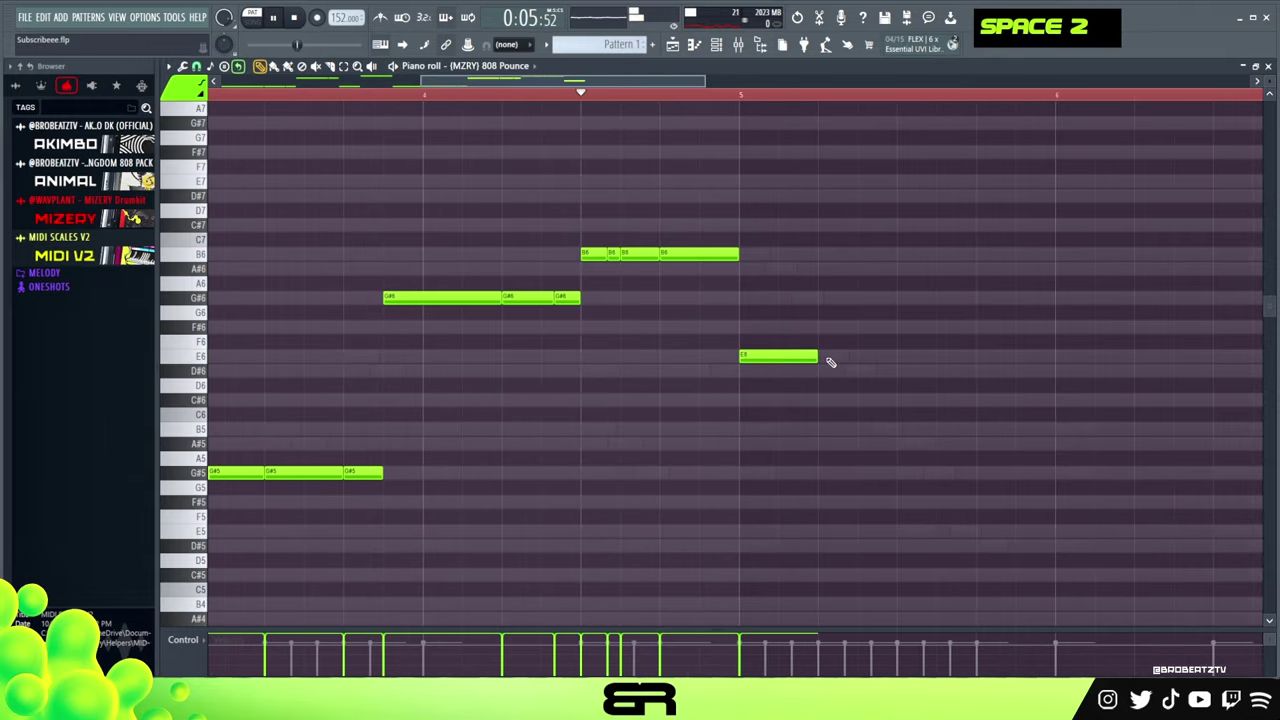
# Lengthen the E6 note at bar 5 and add two more E6 notes after it.
pyautogui.press('space')
pyautogui.moveTo(815, 357); pyautogui.dragTo(855, 358)
pyautogui.press('space')
pyautogui.click(880, 356)
pyautogui.click(986, 356)
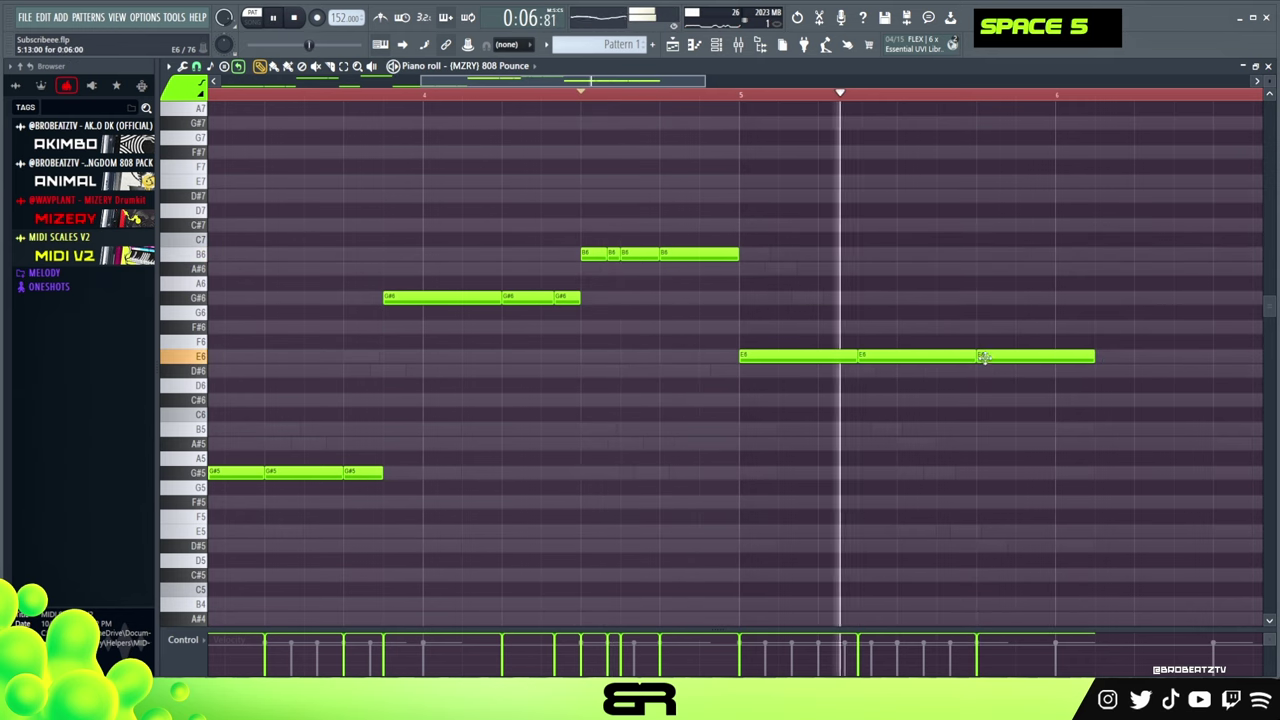
pyautogui.press('space')
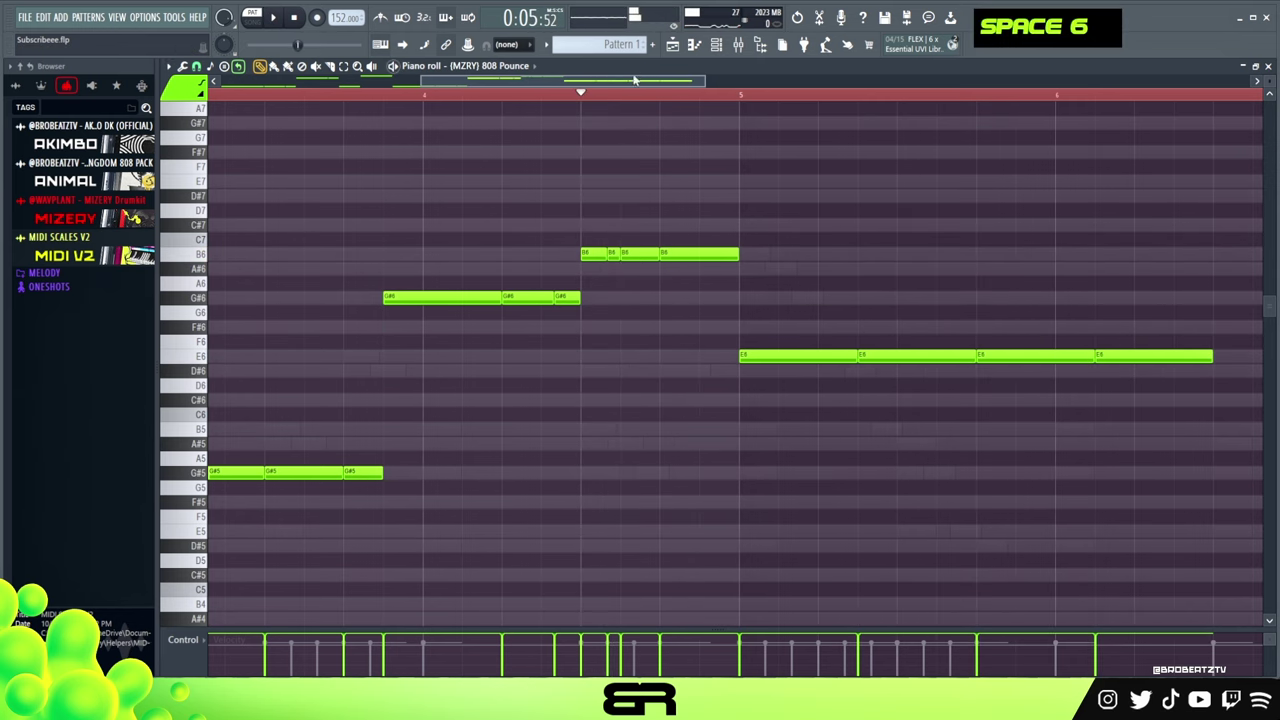
pyautogui.hscroll(3, 751, 114)
pyautogui.press('space')
# Move the B6 note to just before bar 7, extend the last E6 up to it, and preview.
pyautogui.moveTo(831, 254); pyautogui.dragTo(871, 254)
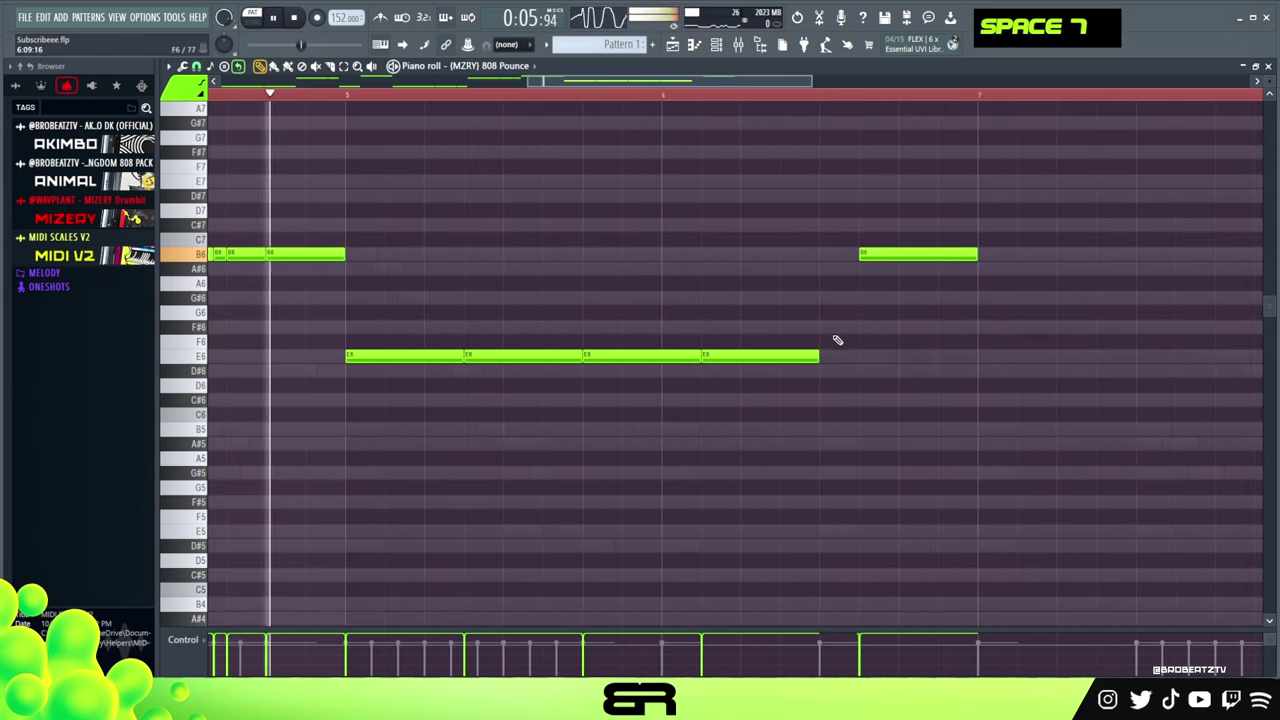
pyautogui.moveTo(818, 356); pyautogui.dragTo(858, 356)
pyautogui.rightClick(877, 391)
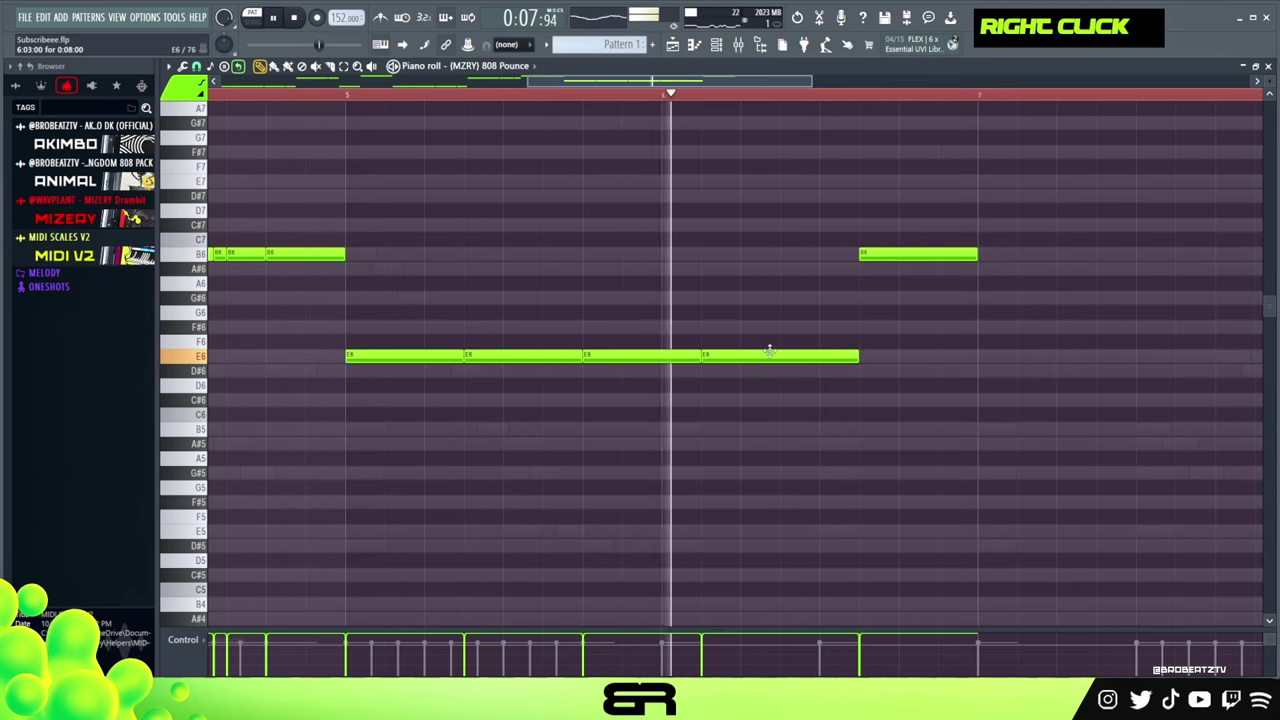
pyautogui.press('space')
pyautogui.scroll(5, 1214, 160)
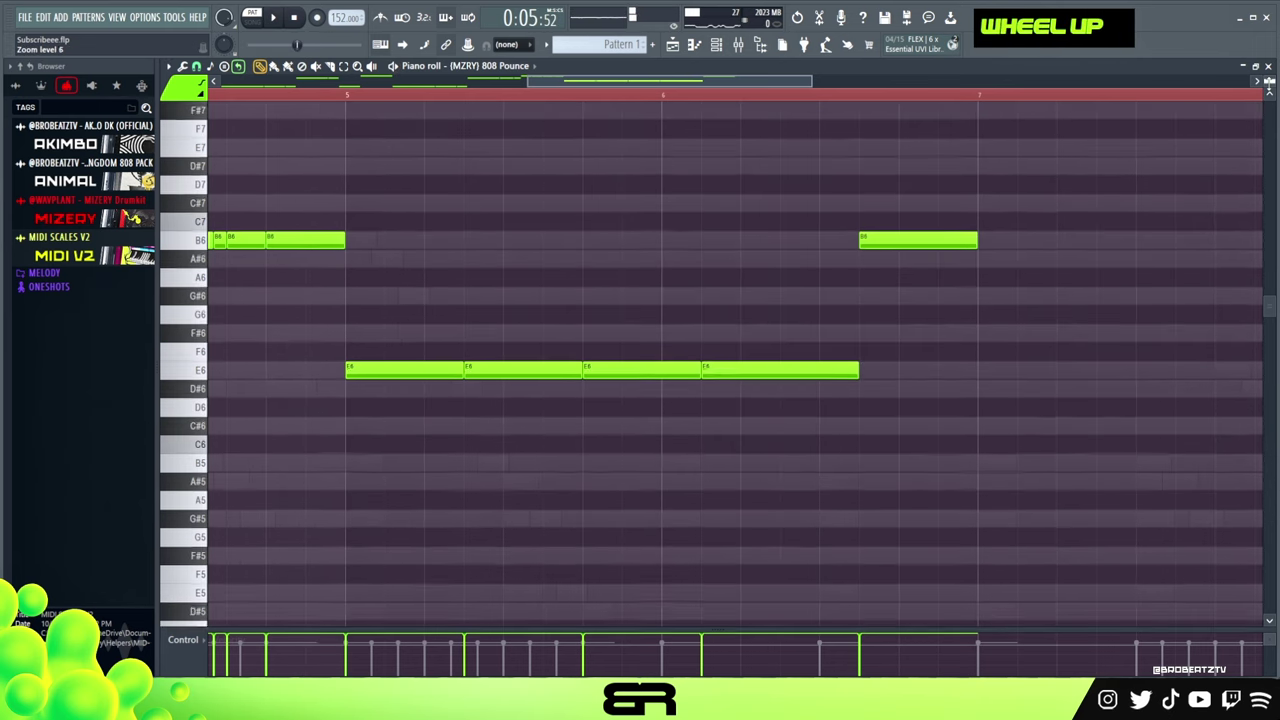
pyautogui.press('space')
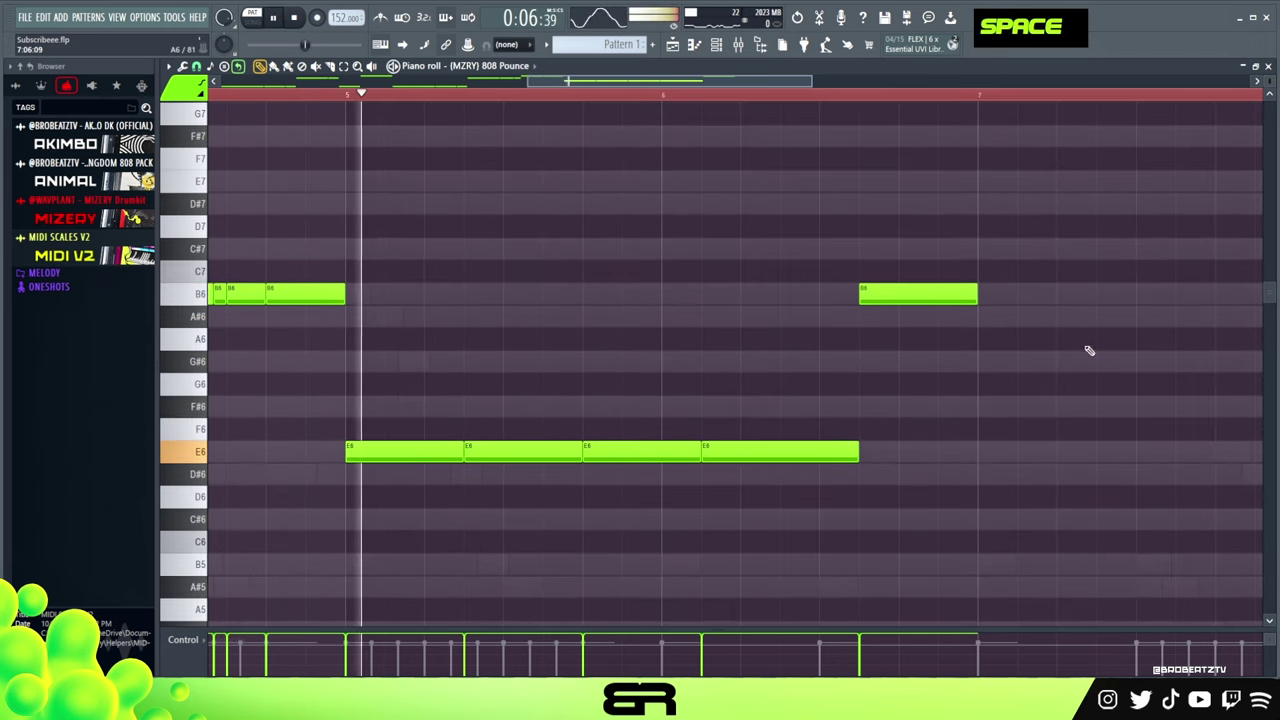
pyautogui.rightClick(1060, 372)
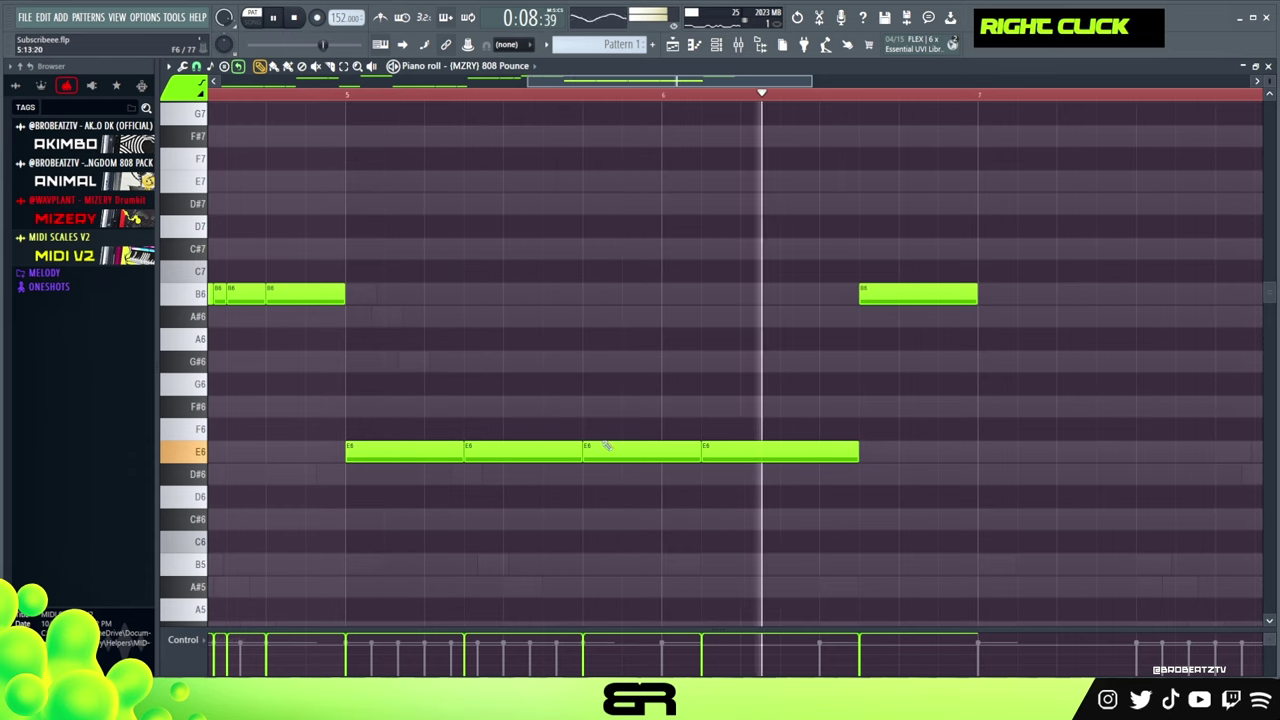
pyautogui.press('space')
pyautogui.press('space')
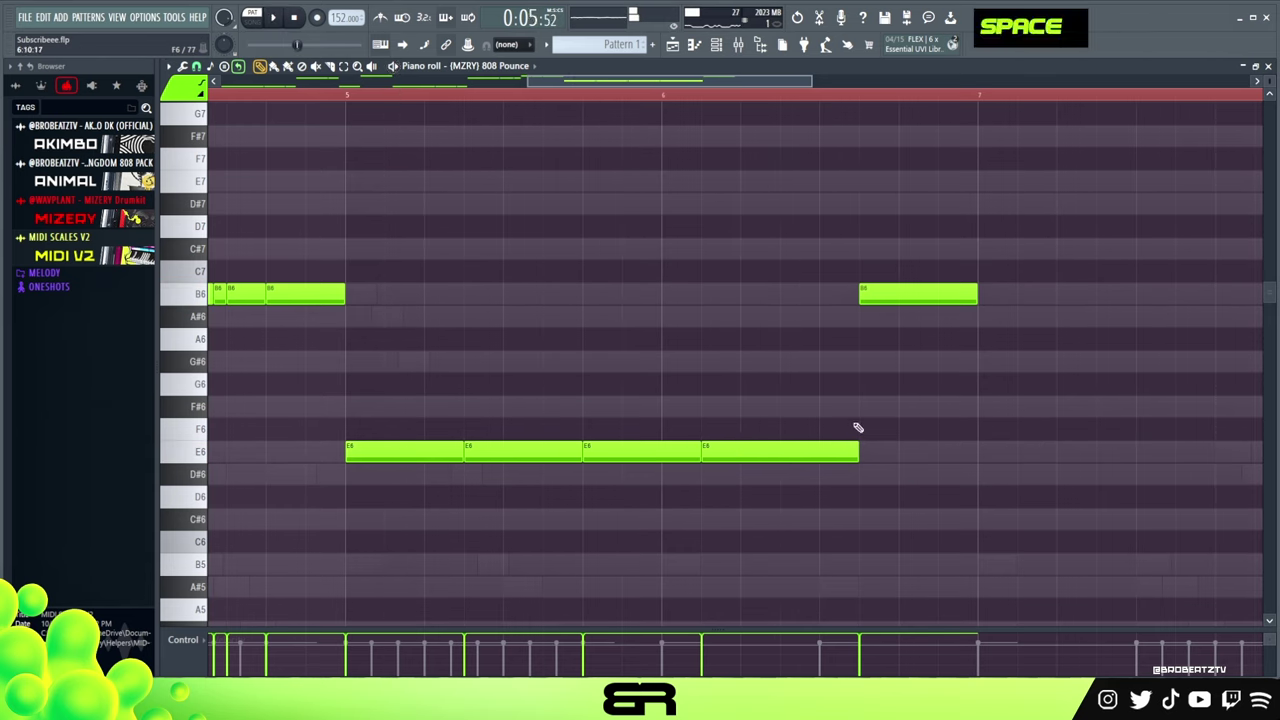
# Copy the first E6 note of the run to bar 7.
pyautogui.keyDown('ctrl'); pyautogui.click(405, 450); pyautogui.keyUp('ctrl')
pyautogui.moveTo(400, 455)
pyautogui.mouseDown()
pyautogui.moveTo(1063, 464)
pyautogui.moveTo(1035, 452)
pyautogui.mouseUp()
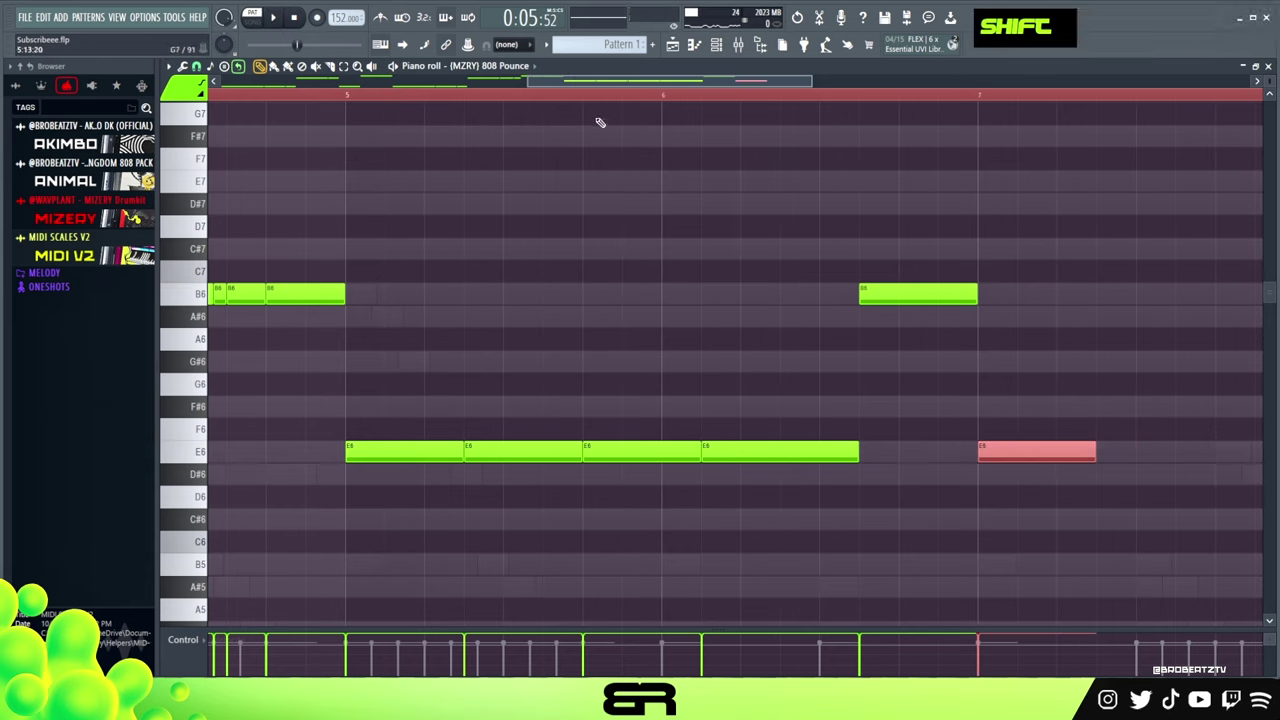
pyautogui.moveTo(573, 88); pyautogui.dragTo(697, 99)
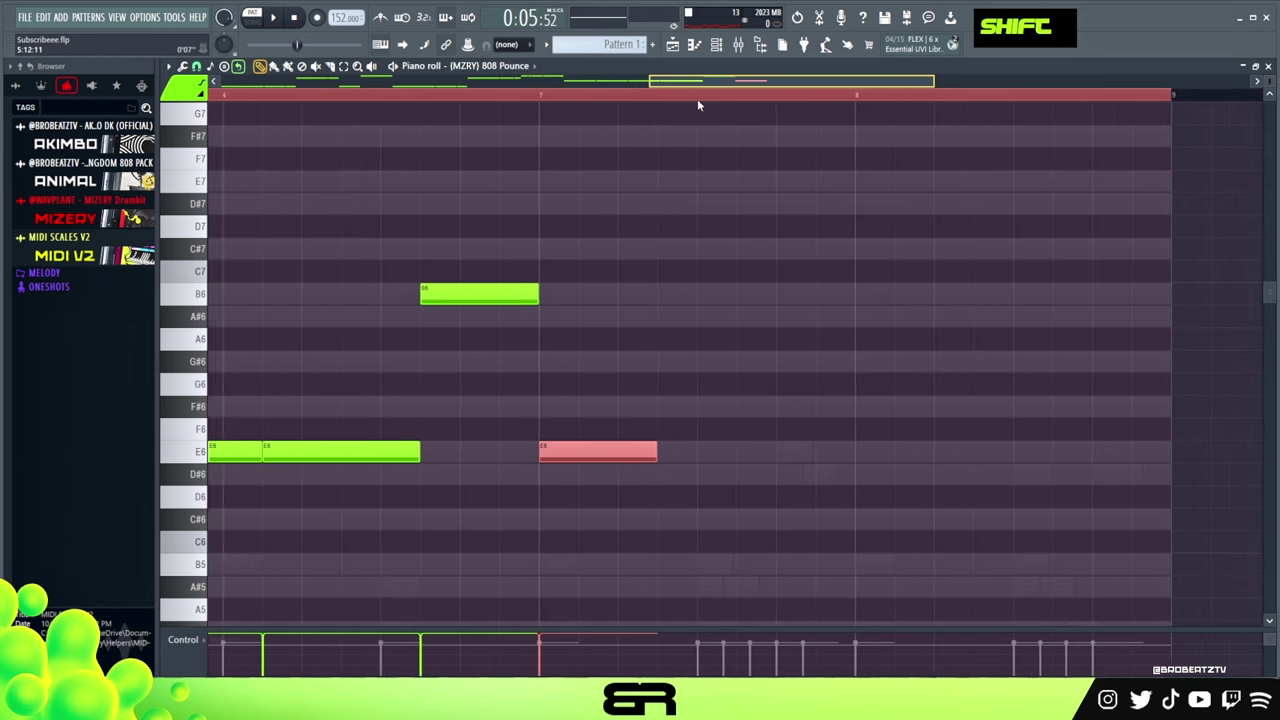
pyautogui.rightClick(632, 454)
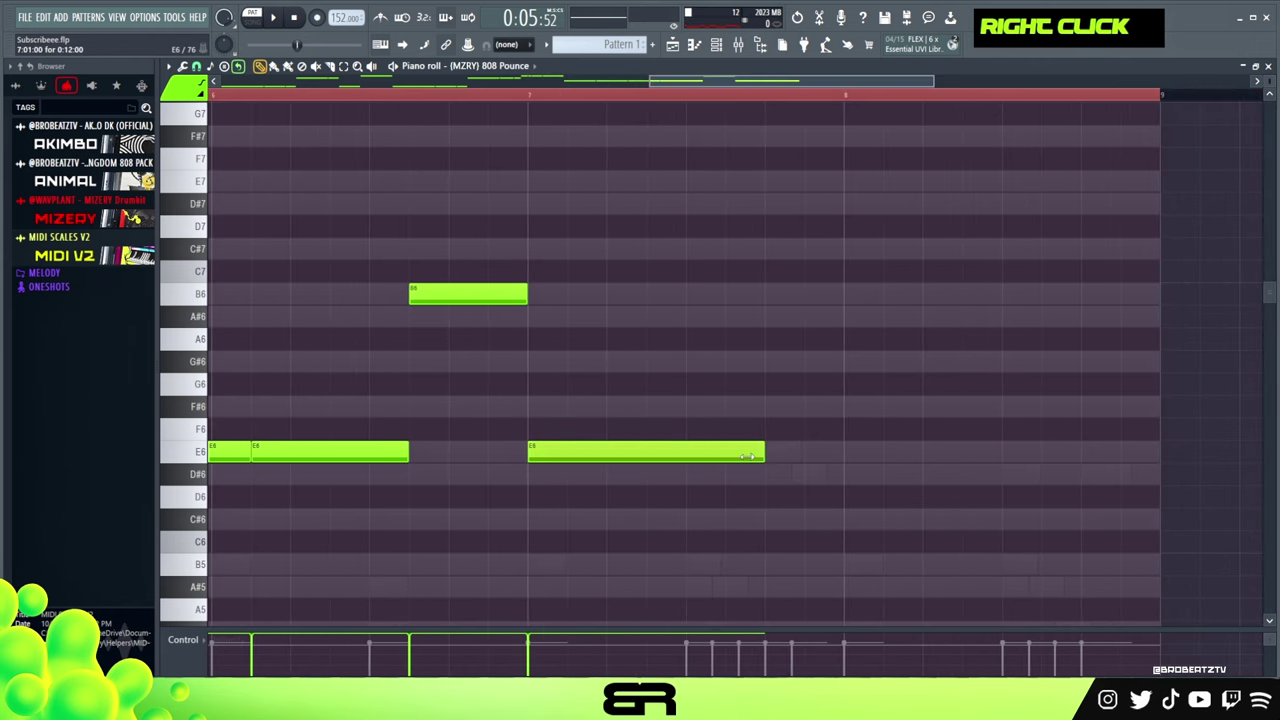
# At 1/3-beat snap, add more E6 notes and trim the trailing E6 to end at bar 8.
pyautogui.click(197, 66)
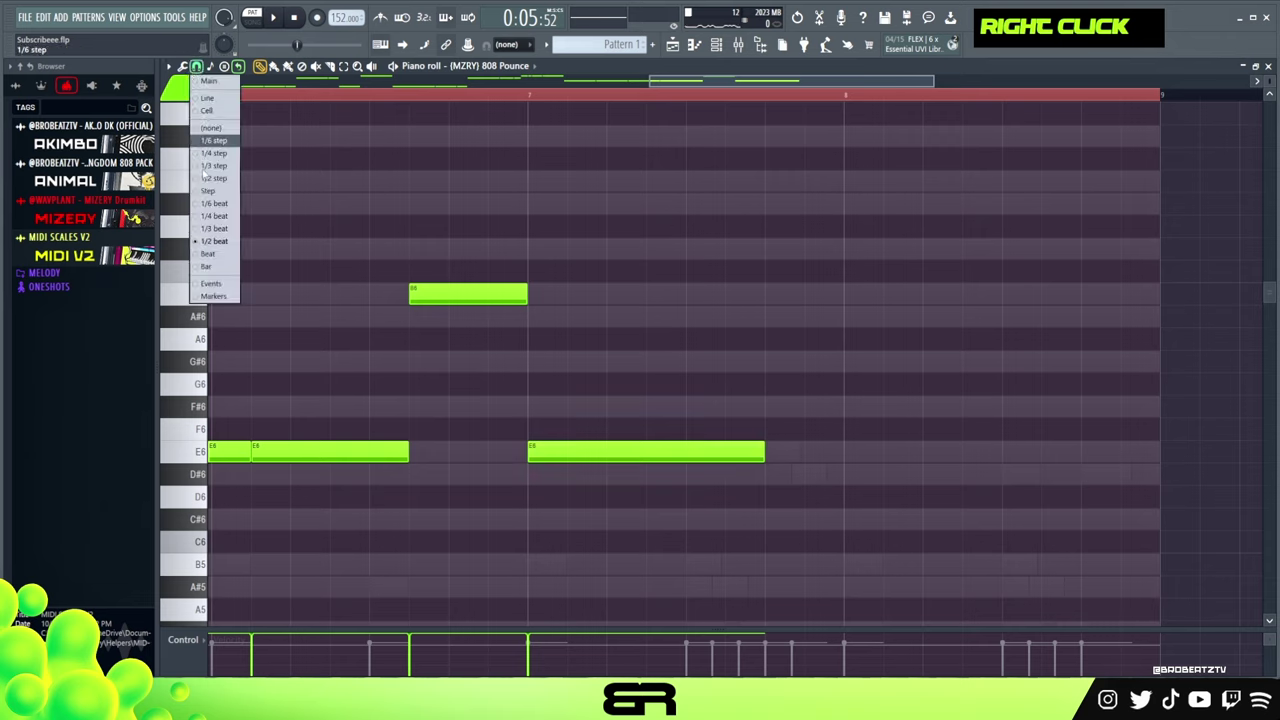
pyautogui.click(216, 232)
pyautogui.moveTo(764, 429); pyautogui.dragTo(768, 452)
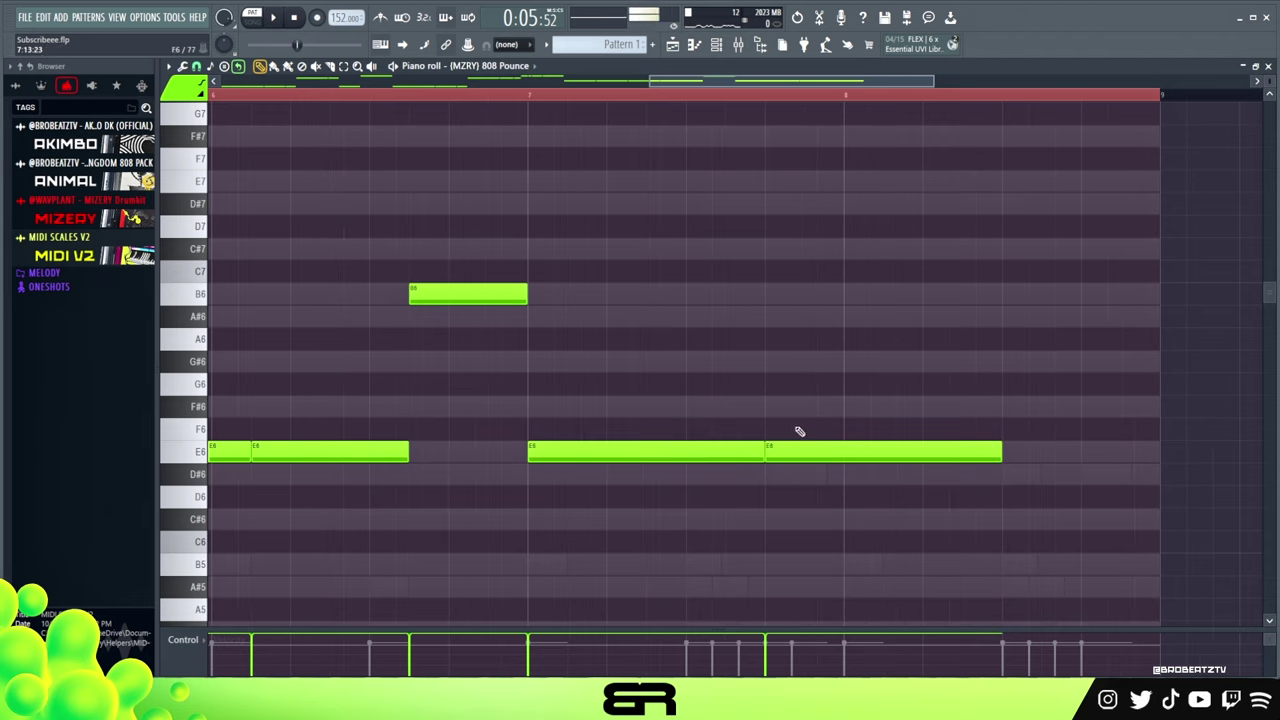
pyautogui.click(818, 452)
pyautogui.keyDown('ctrl'); pyautogui.click(835, 453); pyautogui.keyUp('ctrl')
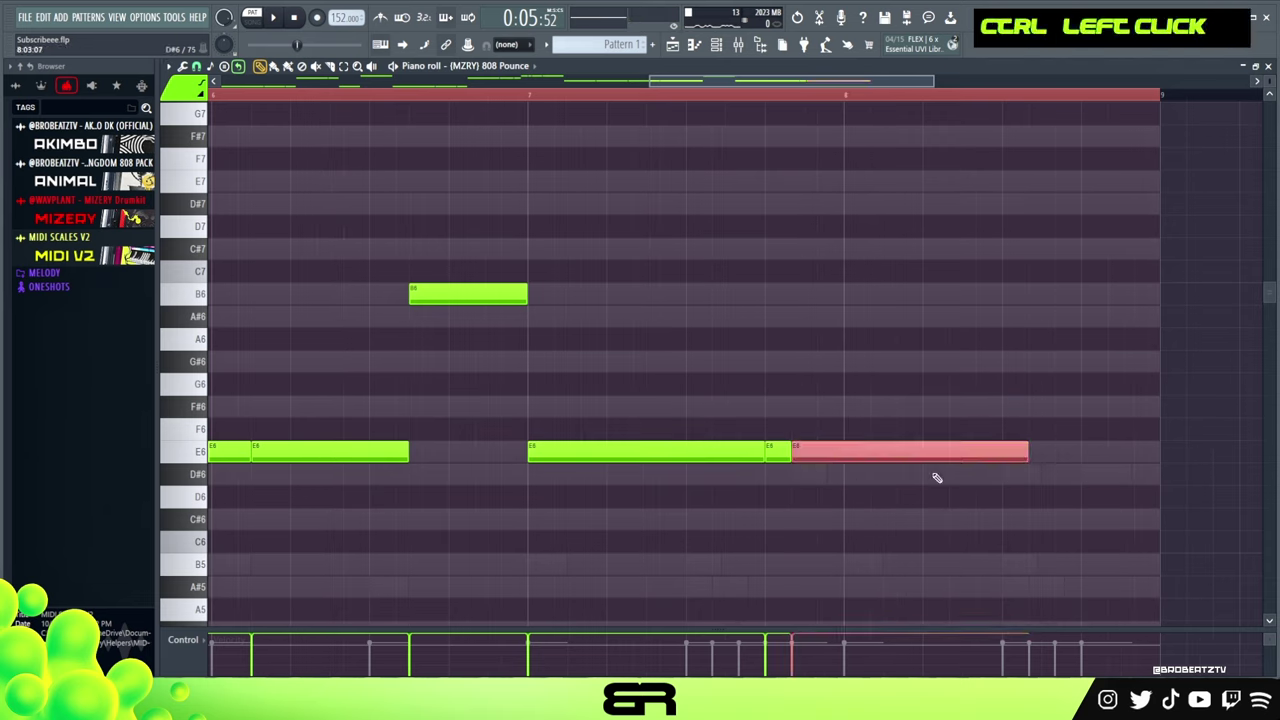
pyautogui.moveTo(863, 467); pyautogui.dragTo(840, 467)
pyautogui.rightClick(859, 473)
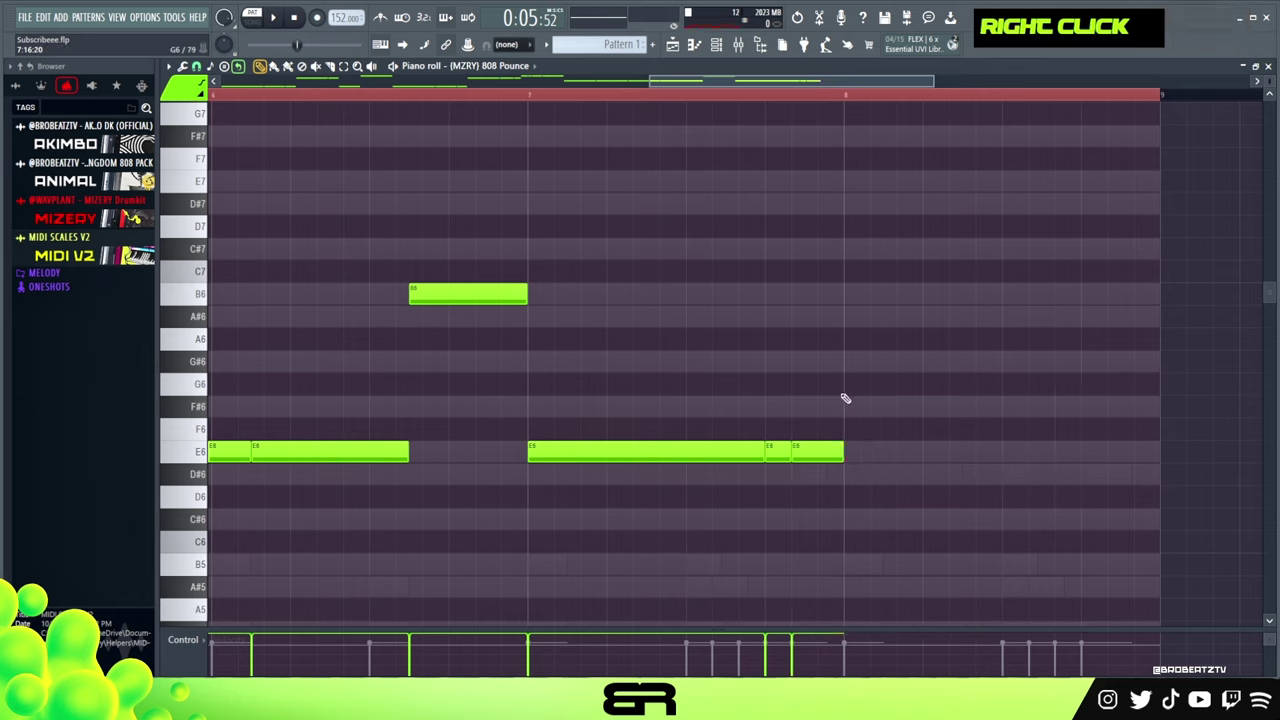
# Copy a B6 note to bar 8, shorten it, and select one short B6 there.
pyautogui.keyDown('shift'); pyautogui.moveTo(433, 293); pyautogui.dragTo(881, 291); pyautogui.keyUp('shift')
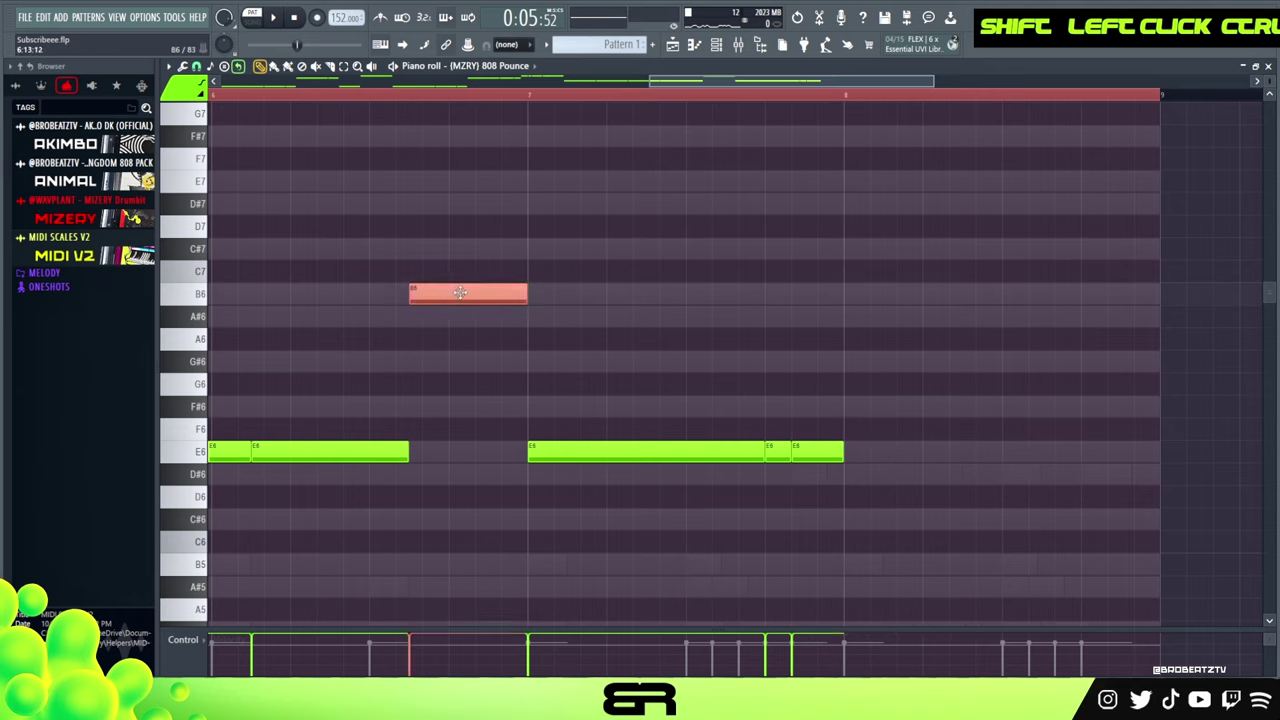
pyautogui.rightClick(881, 291)
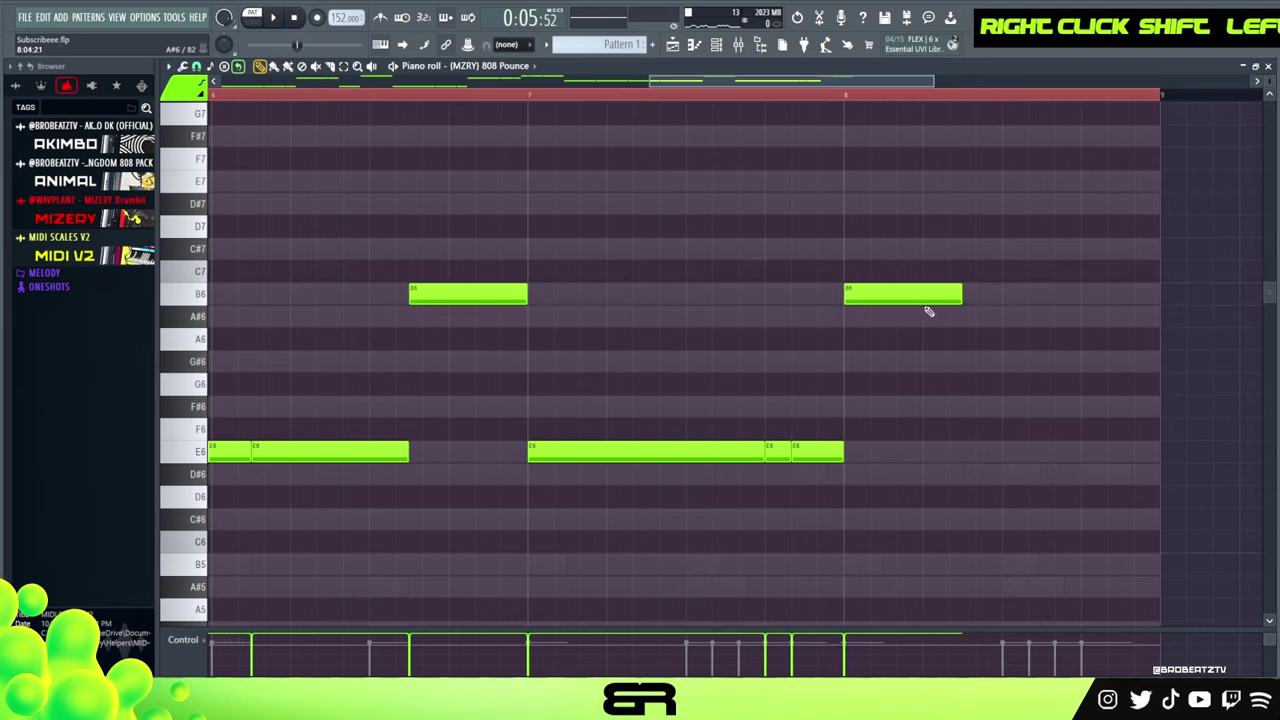
pyautogui.moveTo(896, 307); pyautogui.dragTo(921, 293)
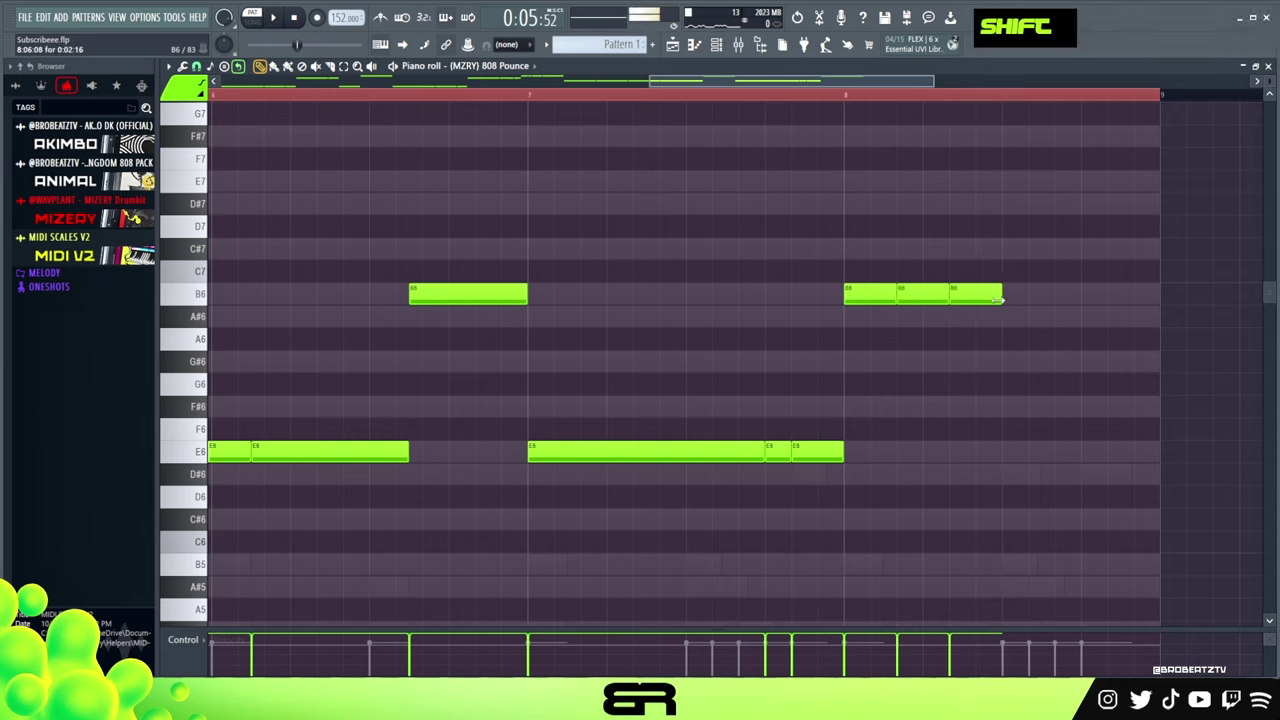
pyautogui.keyDown('ctrl'); pyautogui.click(932, 291); pyautogui.keyUp('ctrl')
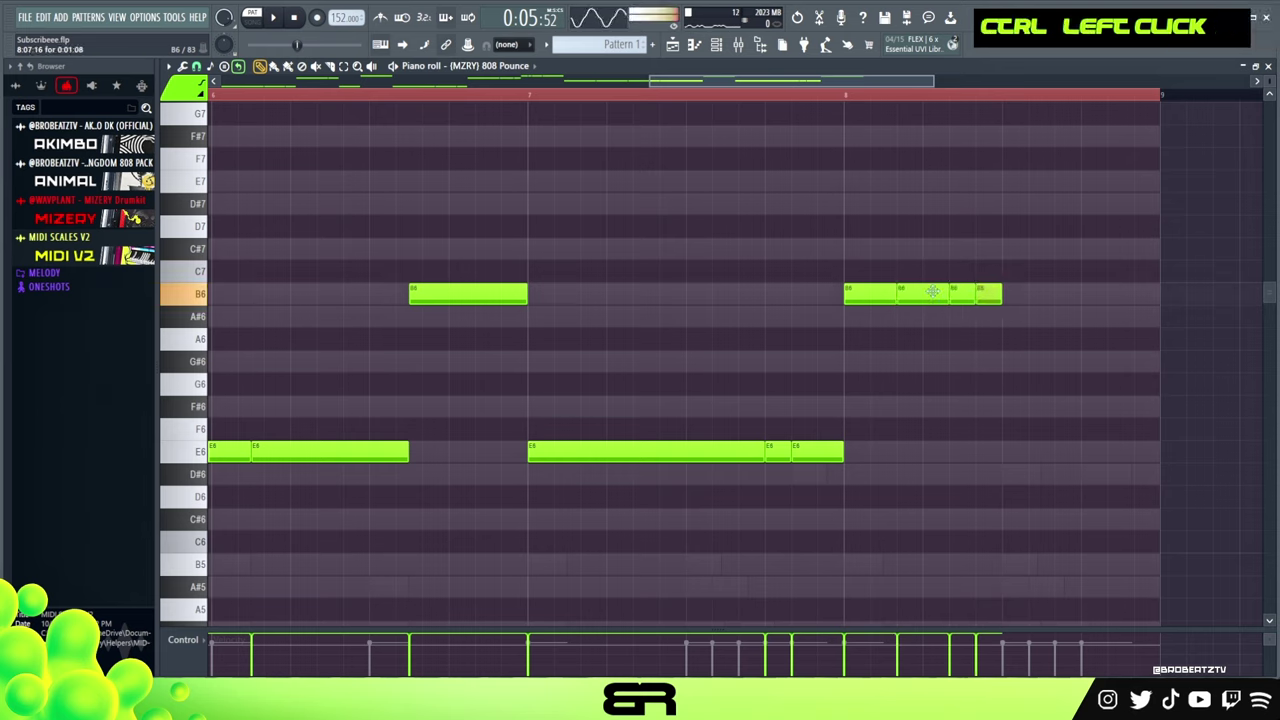
pyautogui.click(197, 66)
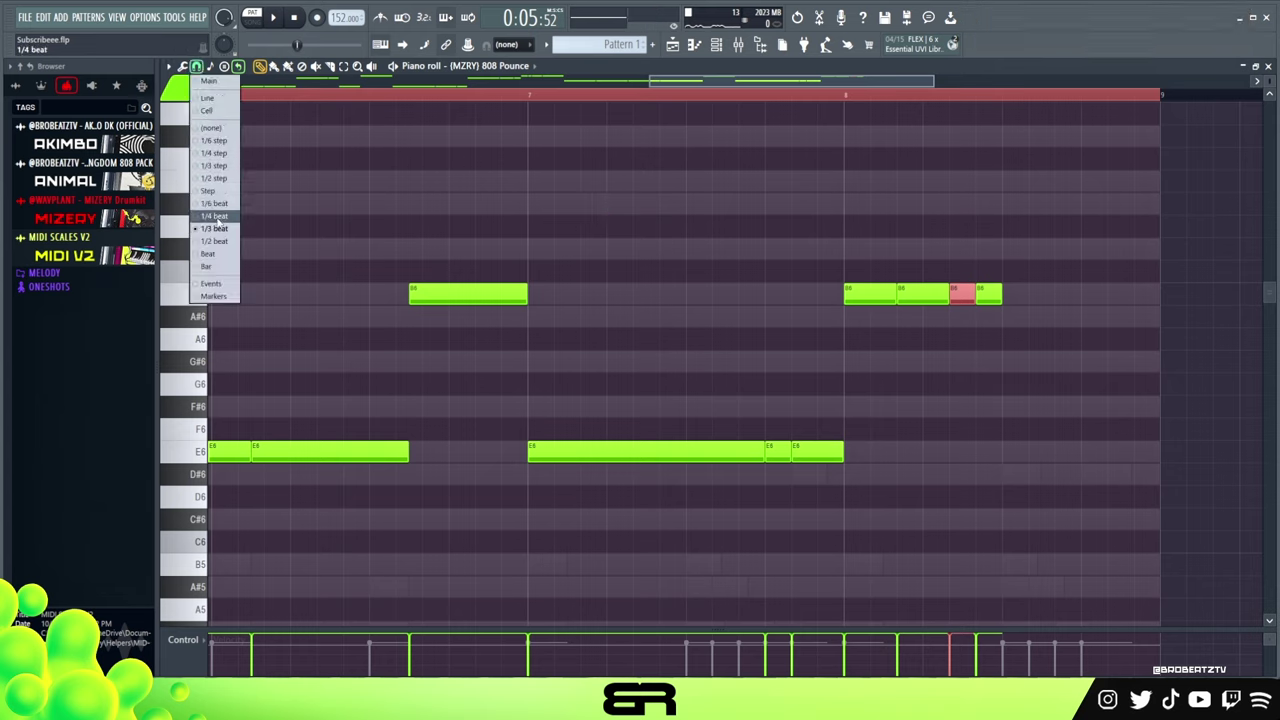
# Chop the selected B6 note into a quick roll at a finer snap and play it back.
pyautogui.click(214, 203)
pyautogui.hotkey('alt', 'u')
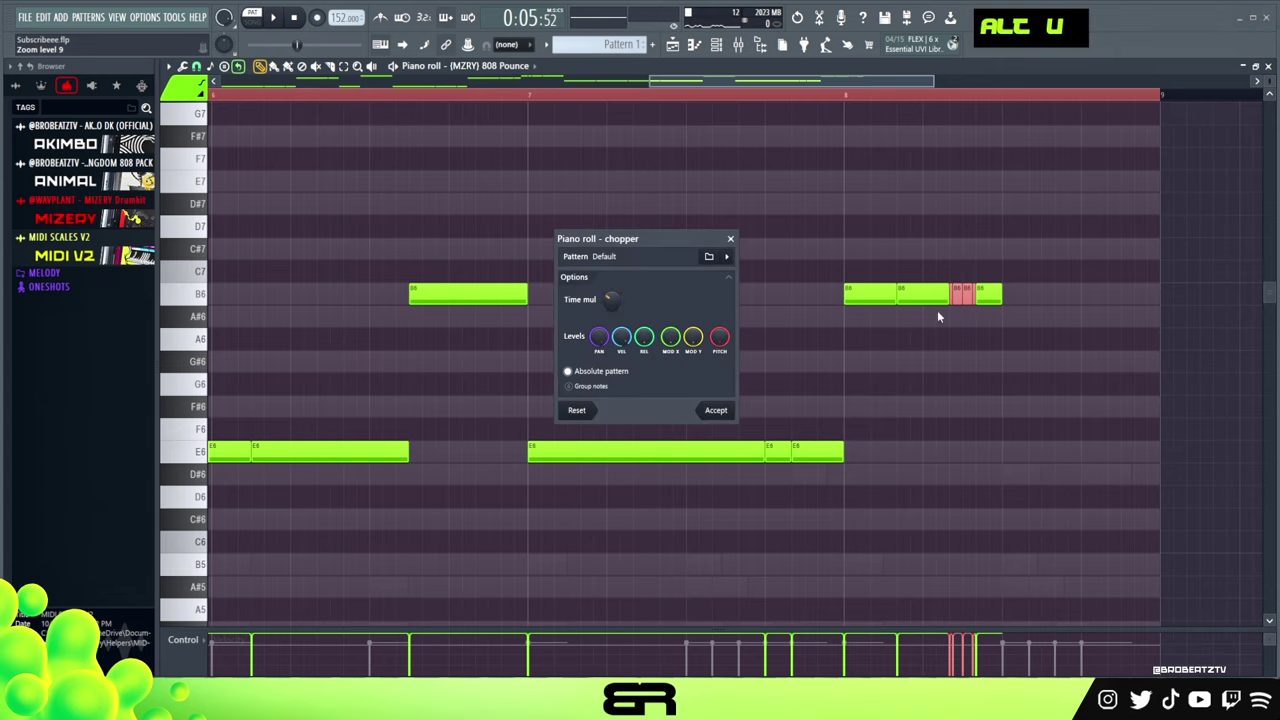
pyautogui.click(730, 239)
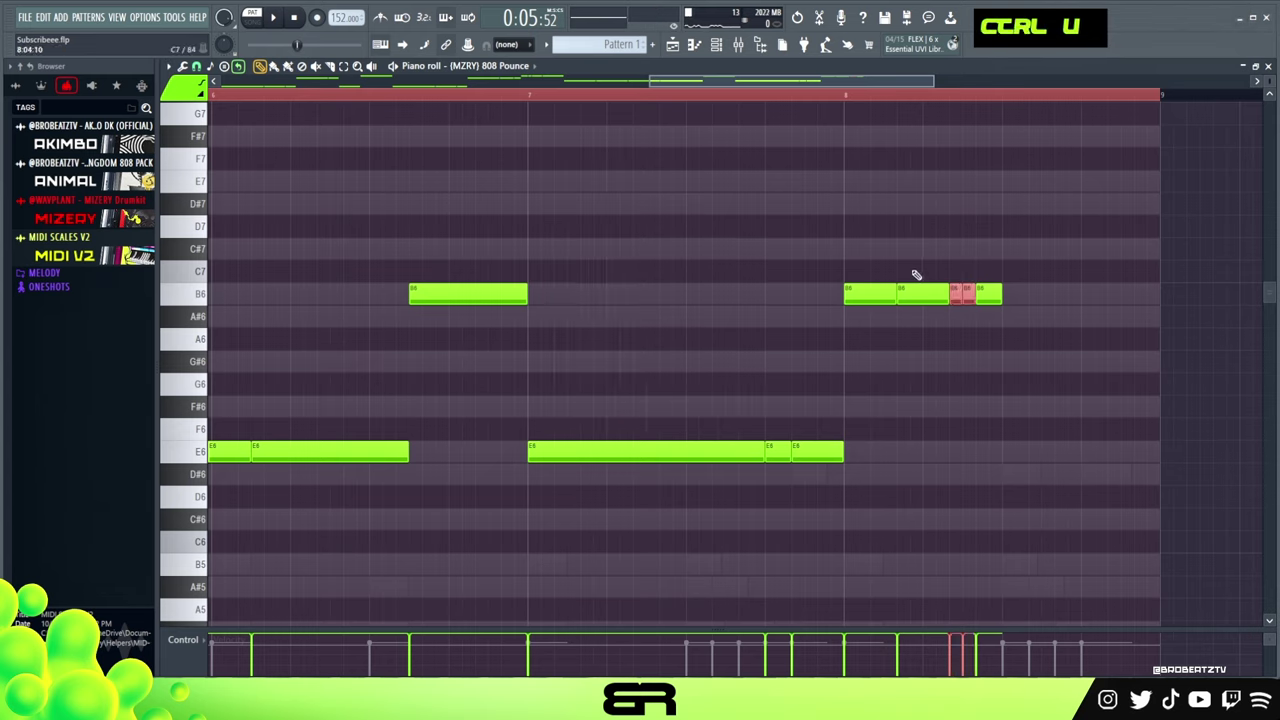
pyautogui.rightClick(979, 395)
pyautogui.press('space')
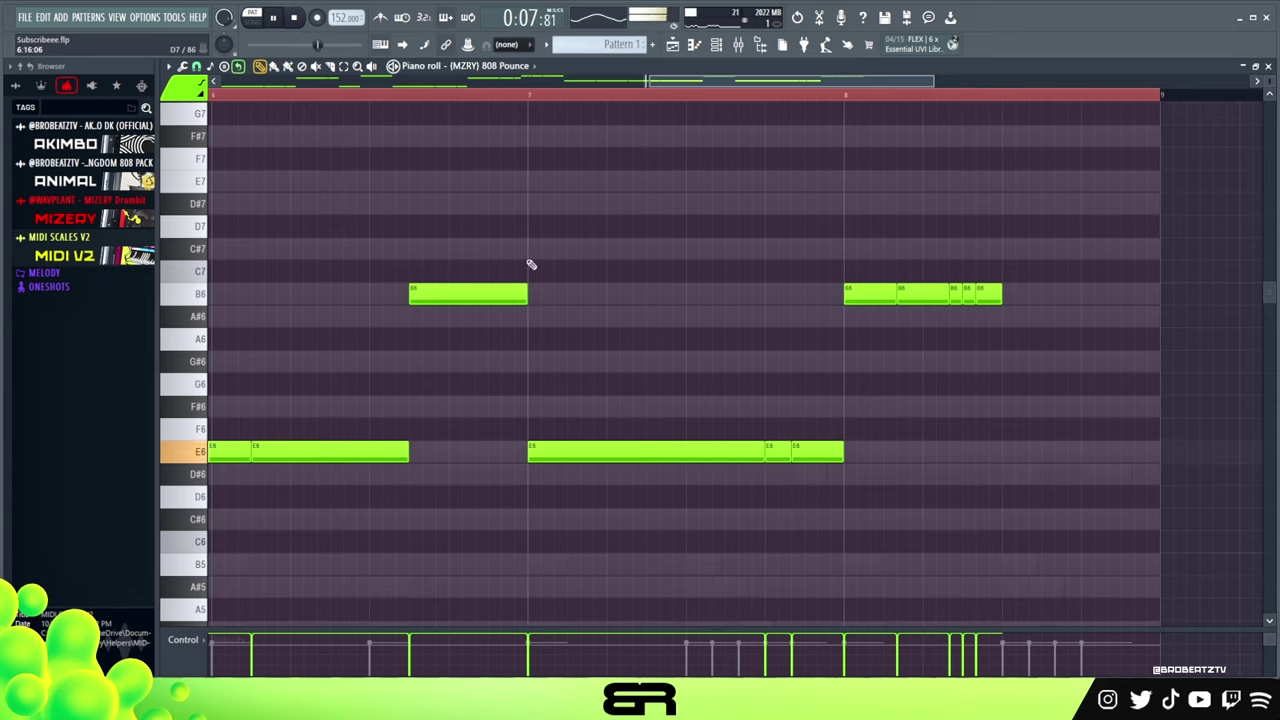
pyautogui.press('ctrl')
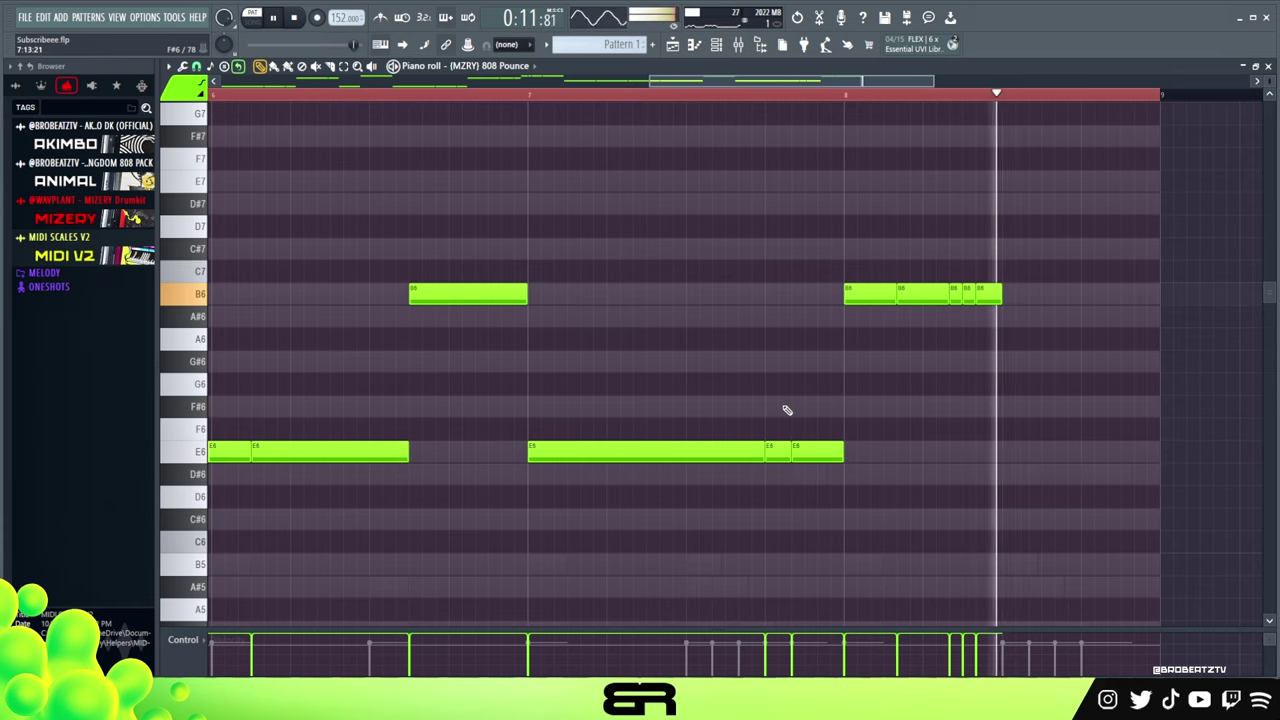
pyautogui.press('space')
# Copy the bar-8 B6 notes up to C#7, then raise them two semitones to D#7.
pyautogui.keyDown('ctrl'); pyautogui.click(866, 295); pyautogui.keyUp('ctrl')
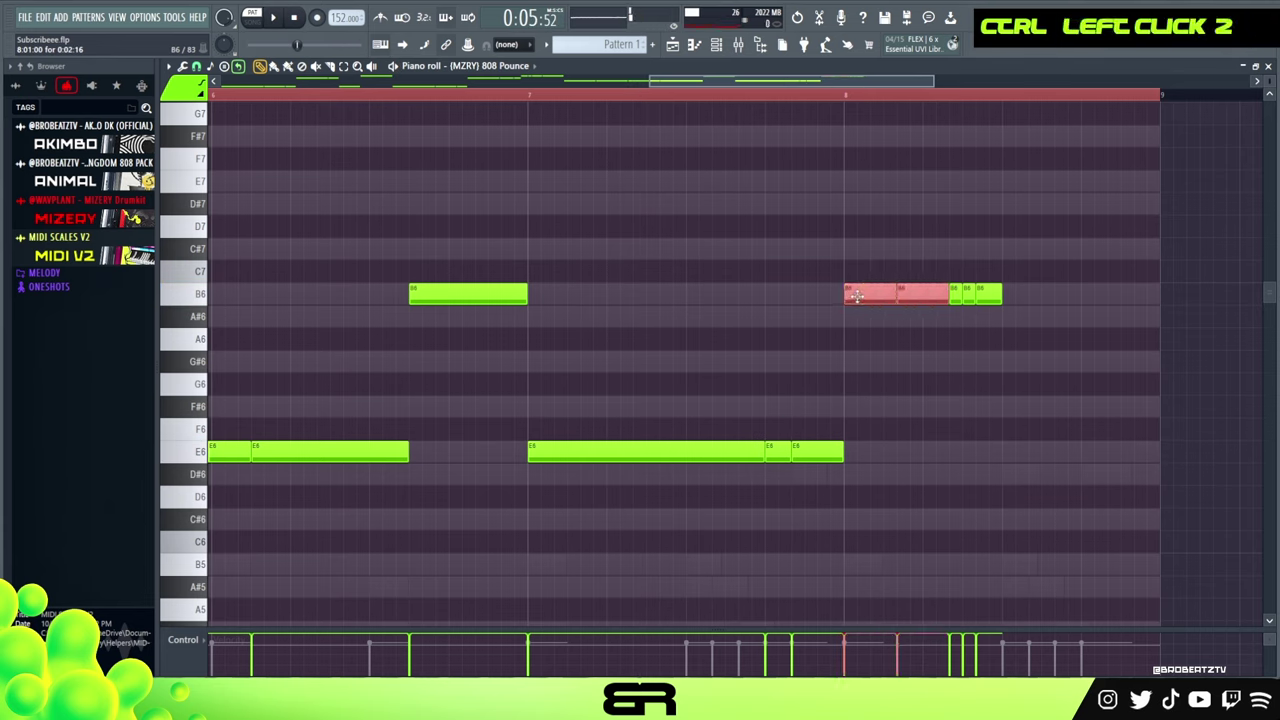
pyautogui.keyDown('shift'); pyautogui.moveTo(857, 296); pyautogui.dragTo(1026, 241); pyautogui.keyUp('shift')
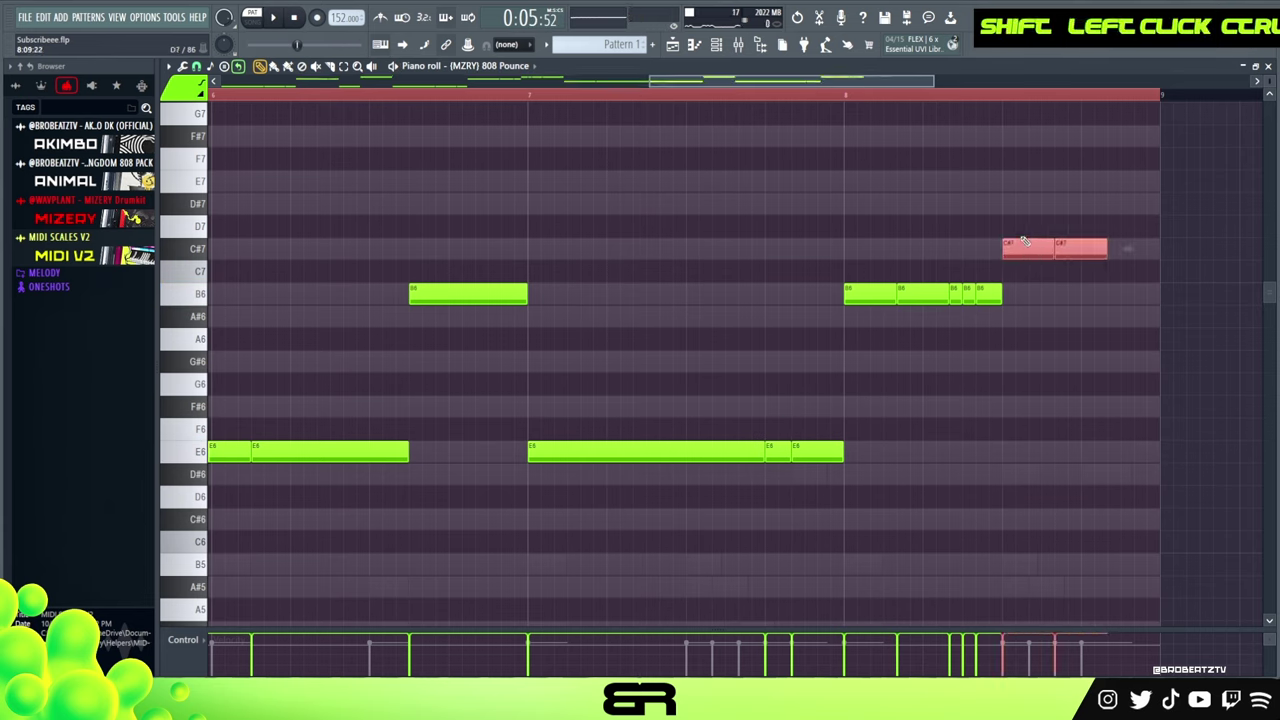
pyautogui.keyDown('alt'); pyautogui.rightClick(871, 288); pyautogui.keyUp('alt')
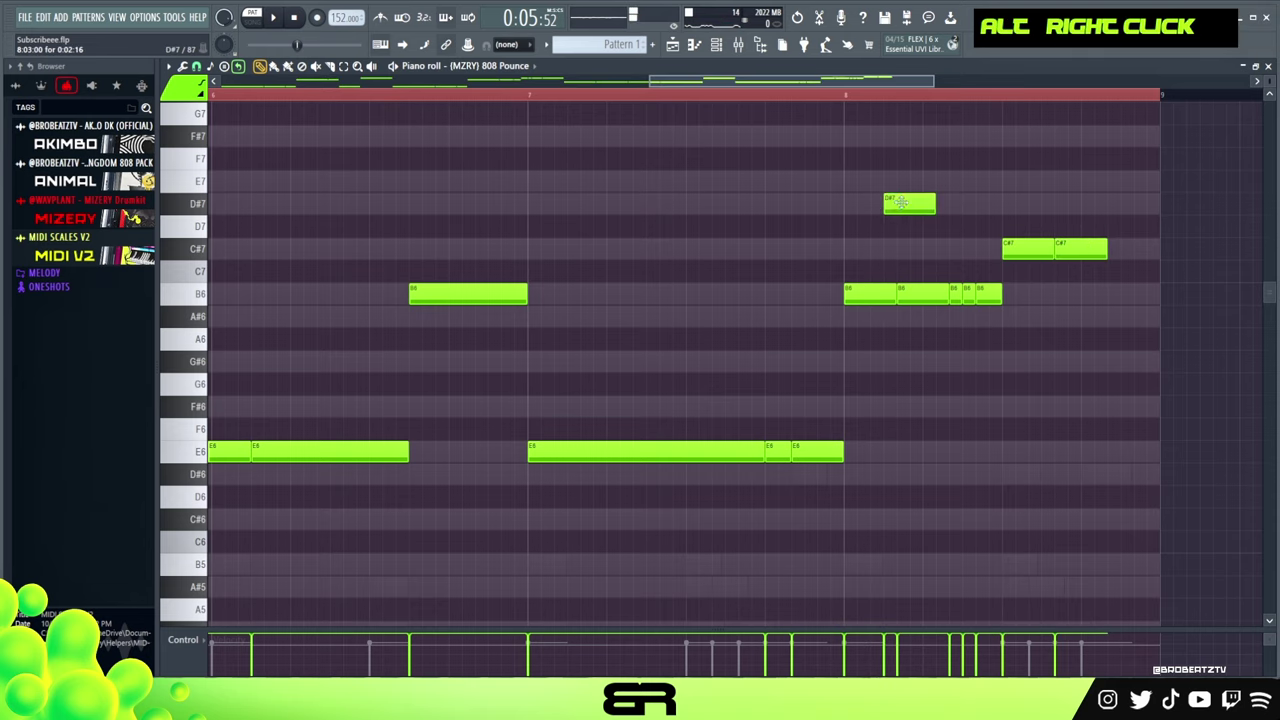
pyautogui.keyDown('ctrl'); pyautogui.click(1038, 249); pyautogui.keyUp('ctrl')
pyautogui.hotkey('shift', 'Up')
pyautogui.hotkey('shift', 'Up')
pyautogui.rightClick(1069, 249)
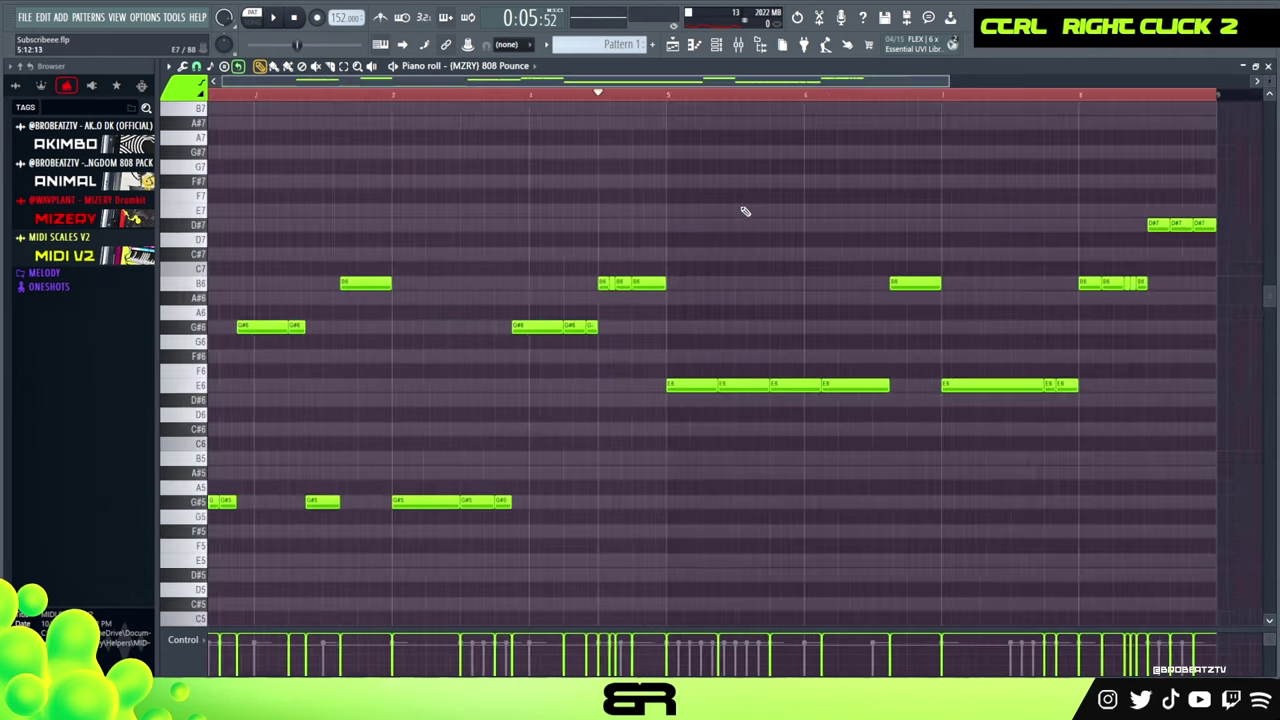
# Drop every 808 Pounce note one octave lower and listen through the whole bassline.
pyautogui.hotkey('ctrl', 'a')
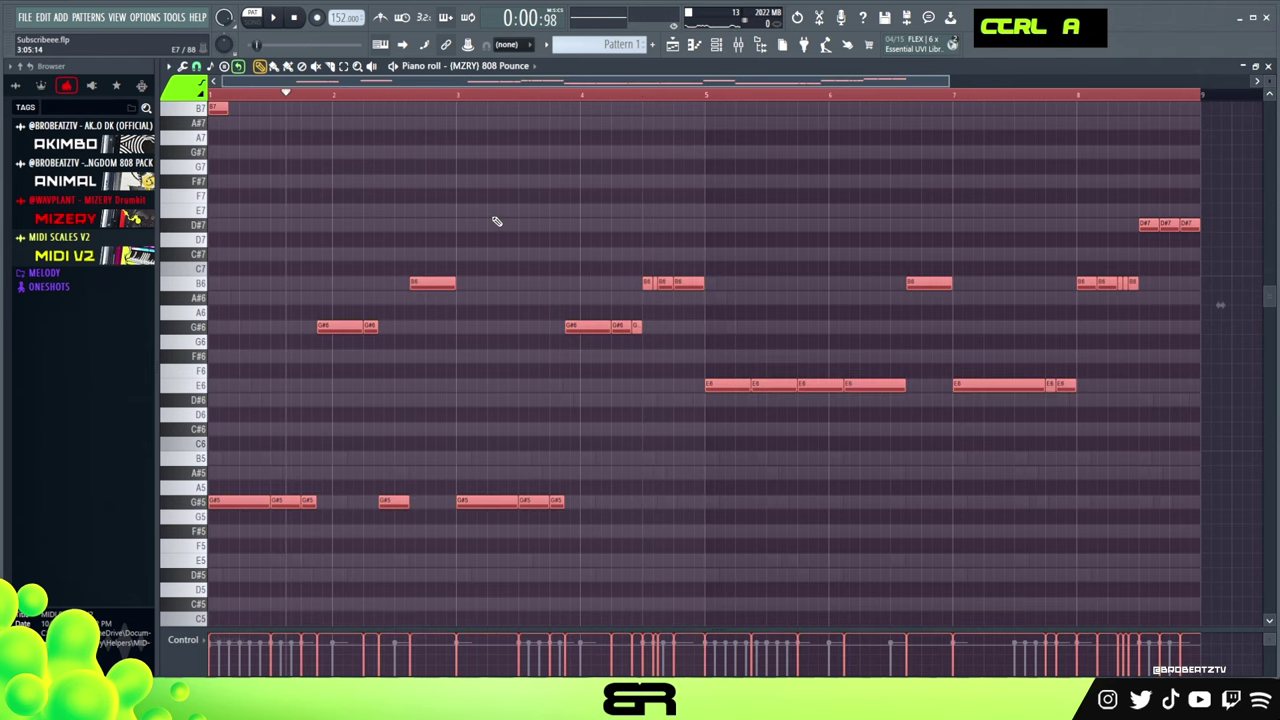
pyautogui.hotkey('ctrl', 'Down')
pyautogui.hotkey('ctrl', 'Up')
pyautogui.rightClick(288, 149)
pyautogui.hotkey('ctrl', 'a')
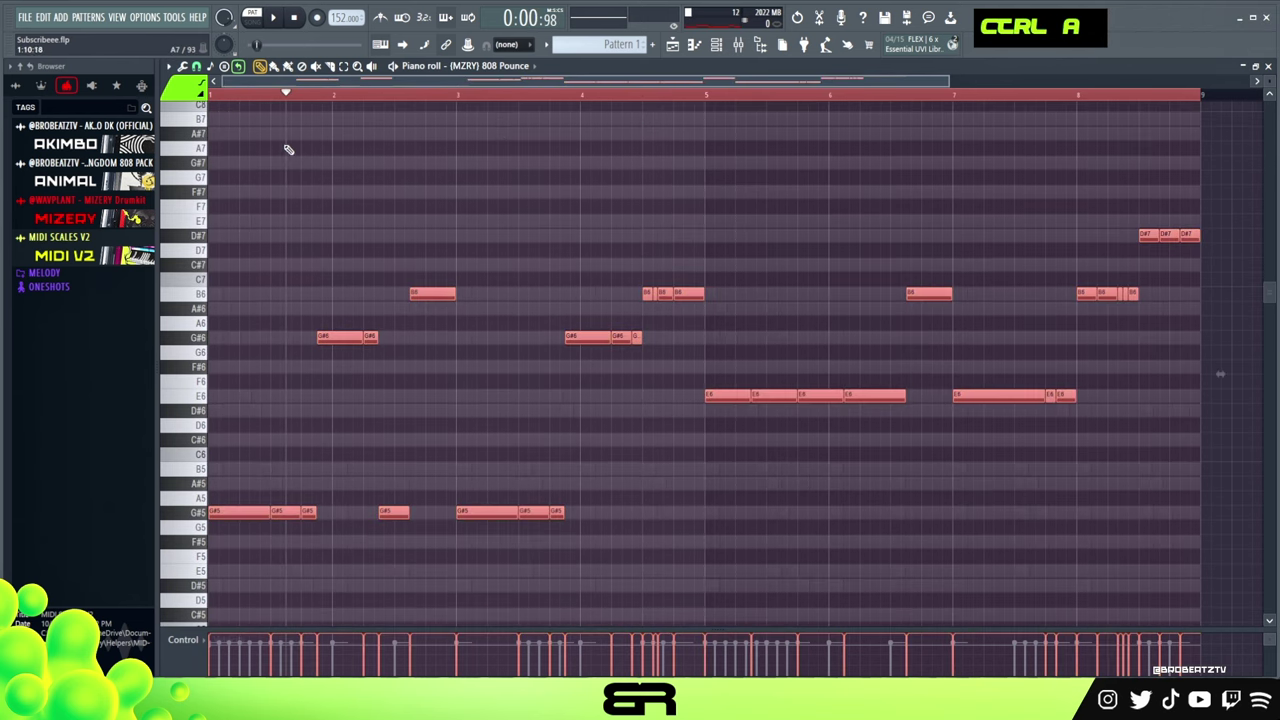
pyautogui.press('space')
pyautogui.hotkey('ctrl', 'Down')
pyautogui.press('space')
pyautogui.press('space')
pyautogui.rightClick(509, 213)
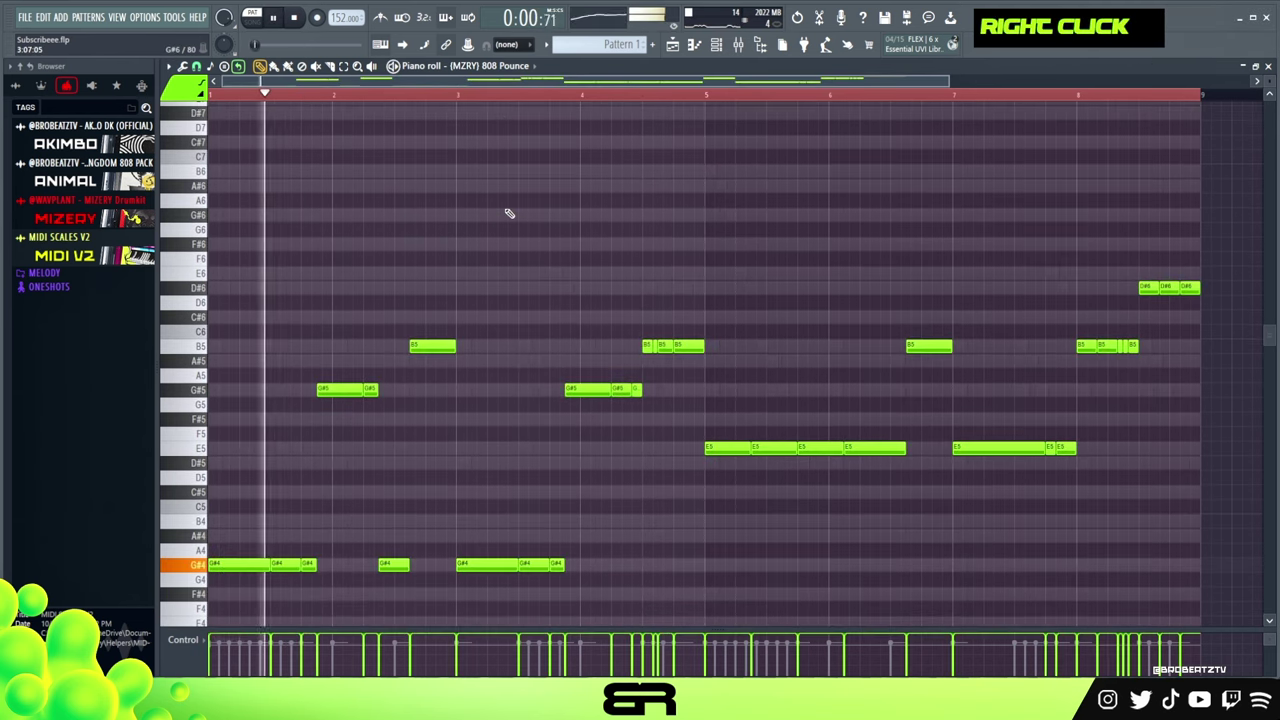
pyautogui.scroll(-2, 603, 268)
pyautogui.scroll(1, 603, 268)
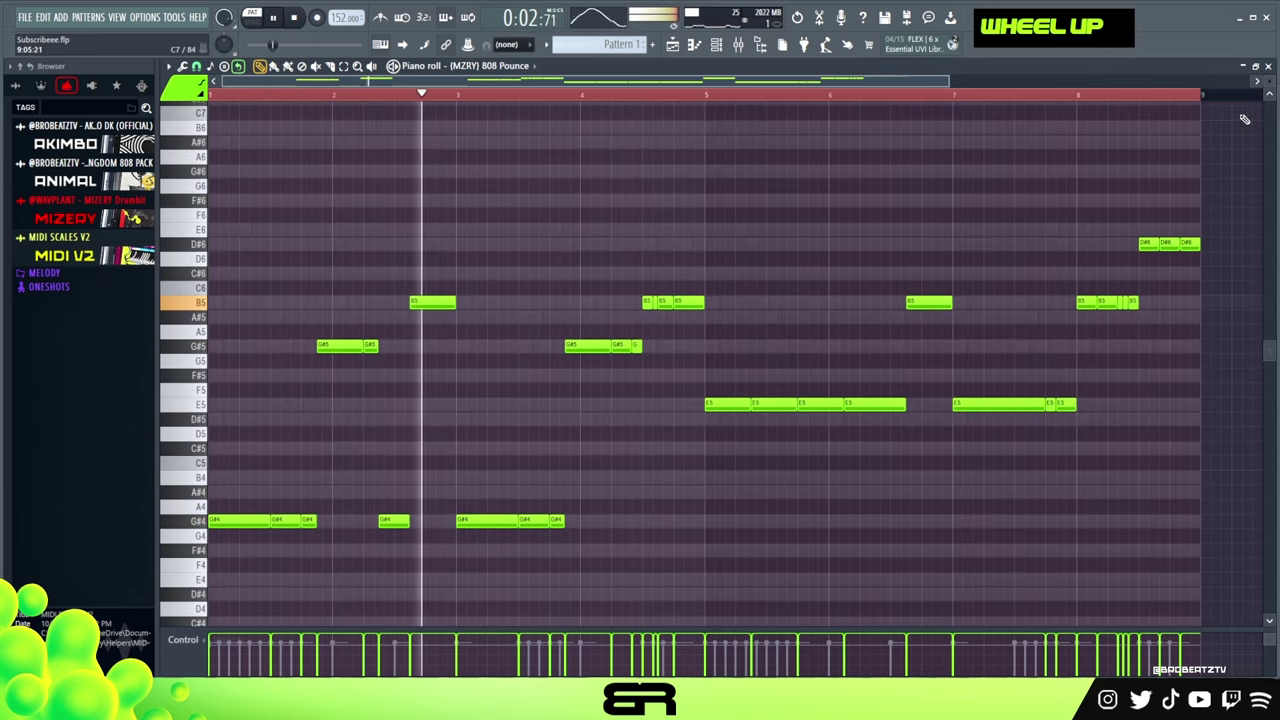
pyautogui.scroll(1, 1244, 119)
pyautogui.scroll(-1, 943, 223)
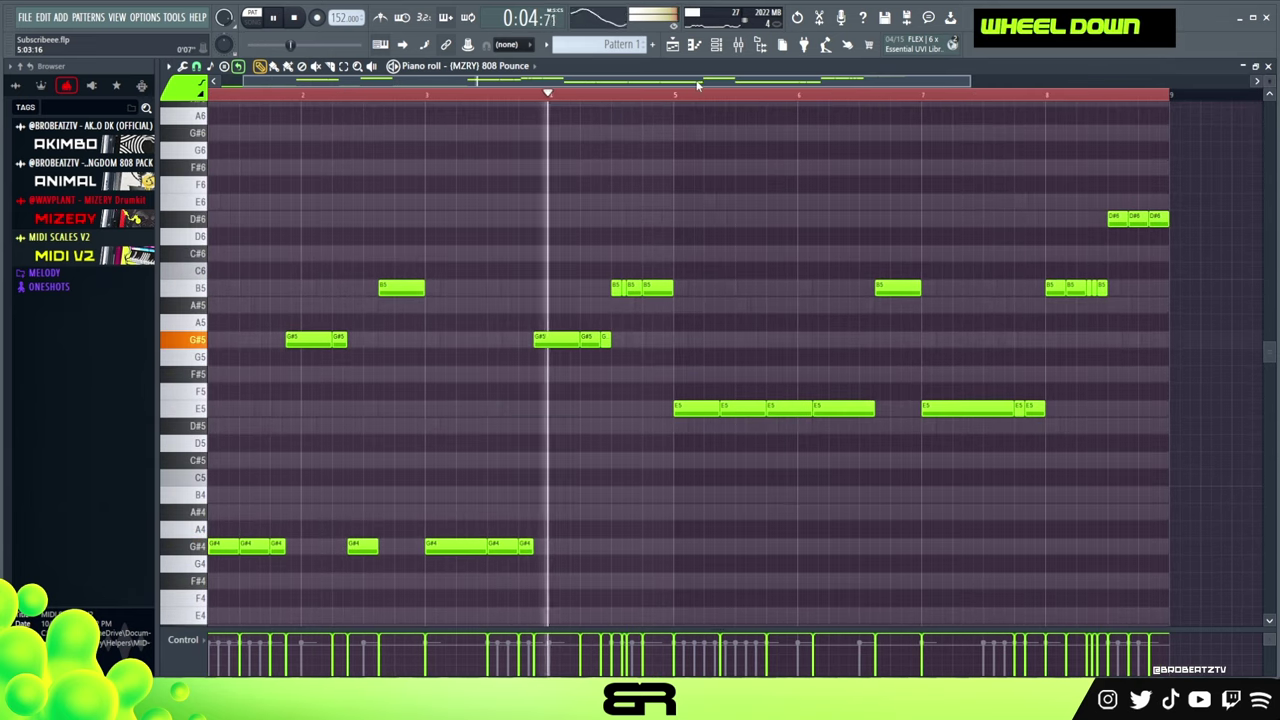
pyautogui.scroll(-1, 697, 85)
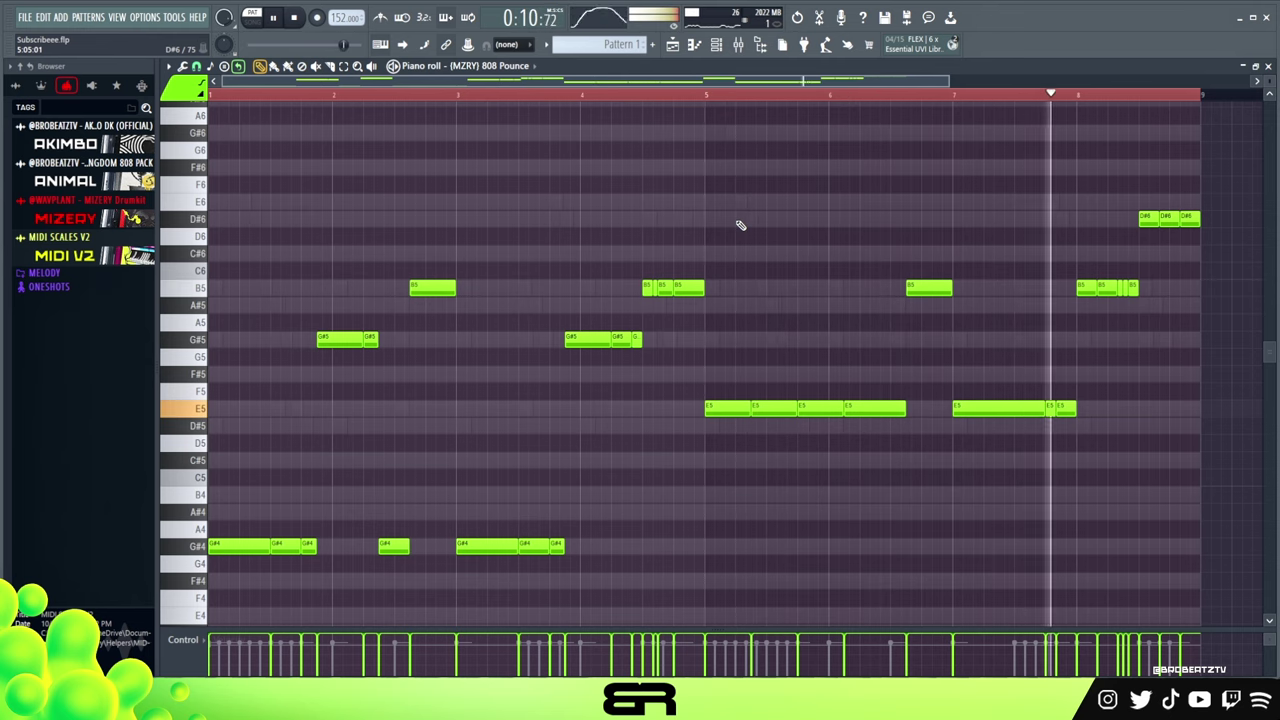
pyautogui.press('space')
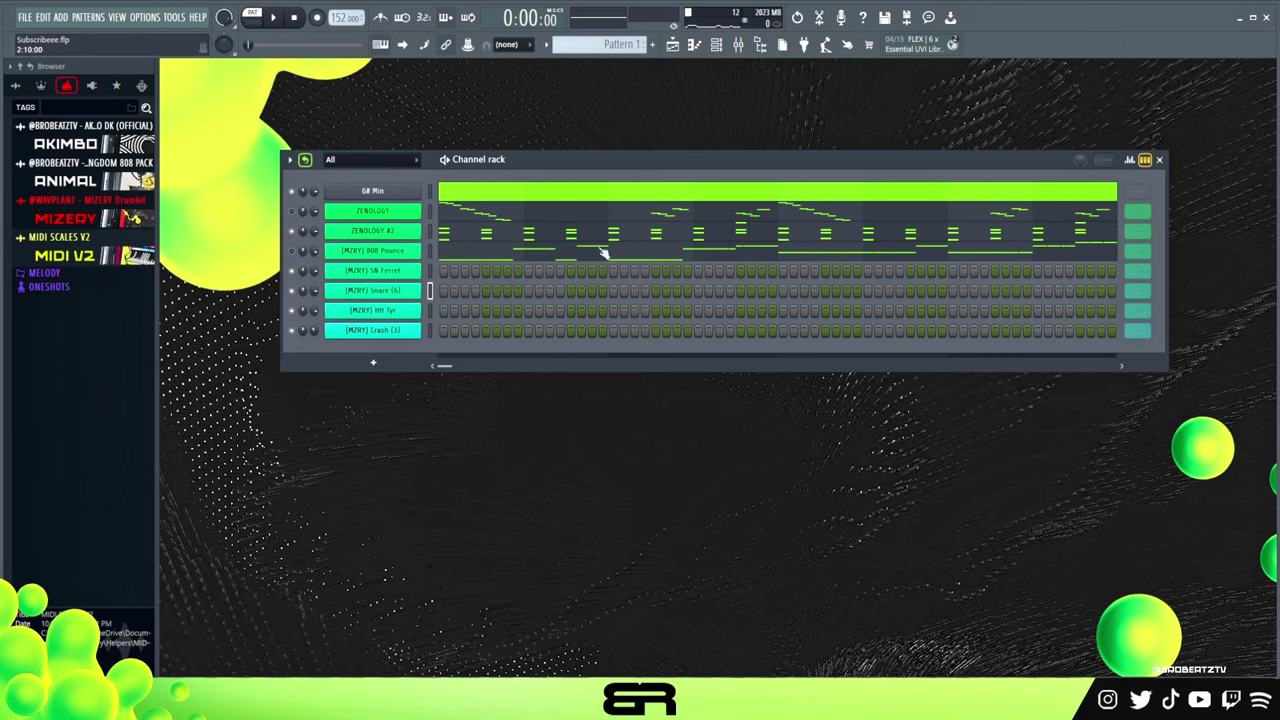
# Add hits on the Snare and SN Ferret rows and preview the drum pattern.
pyautogui.click(528, 291)
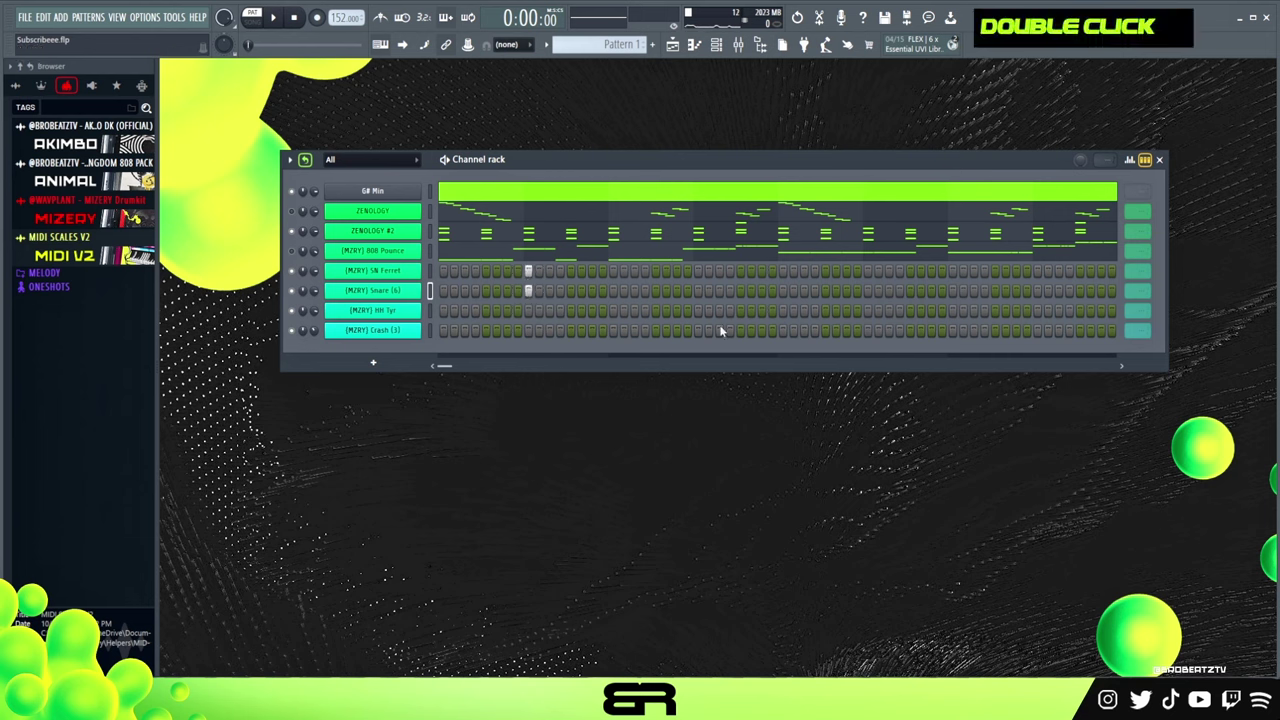
pyautogui.doubleClick(634, 271)
pyautogui.press('space')
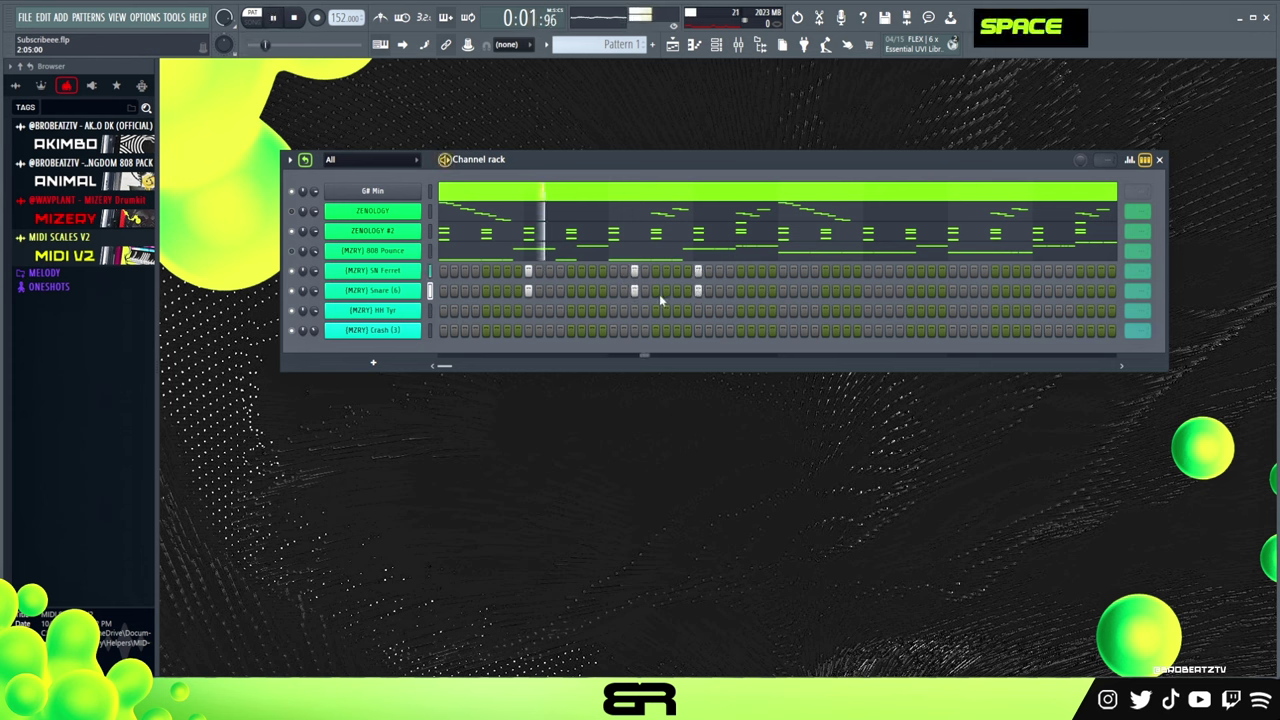
pyautogui.press('space')
pyautogui.press('space')
pyautogui.doubleClick(593, 291)
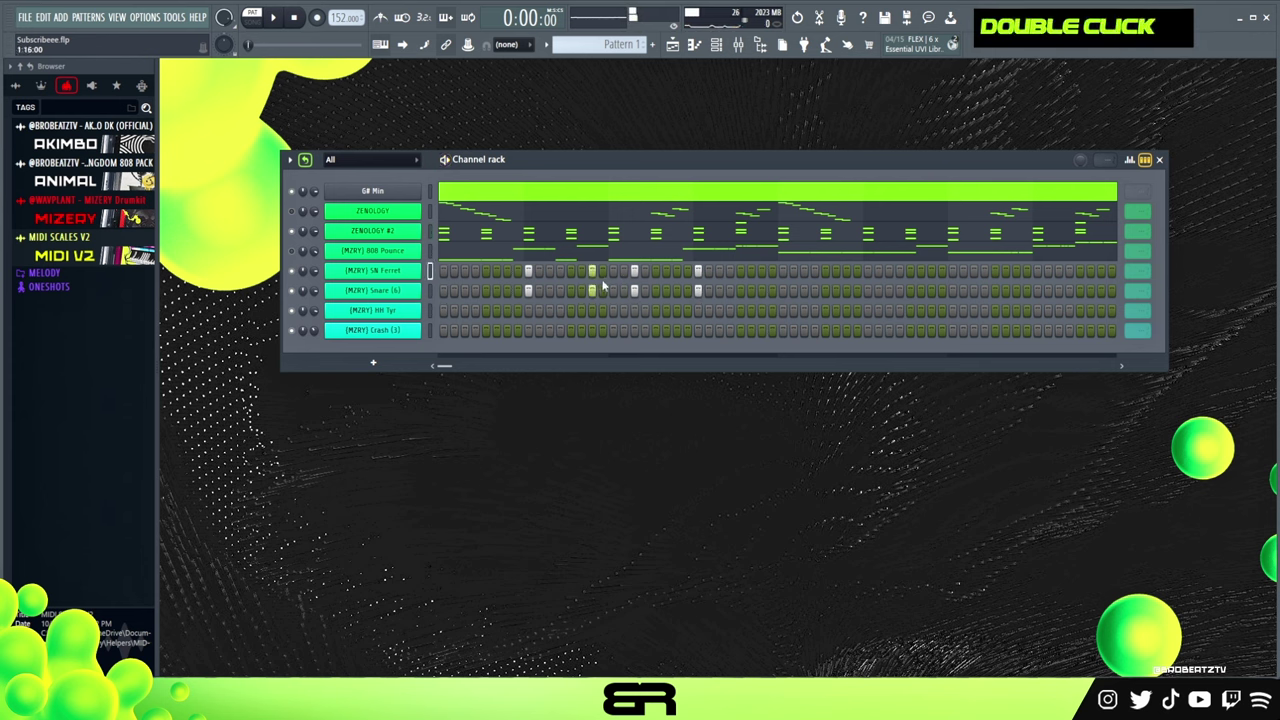
pyautogui.rightClick(633, 288)
pyautogui.press('space')
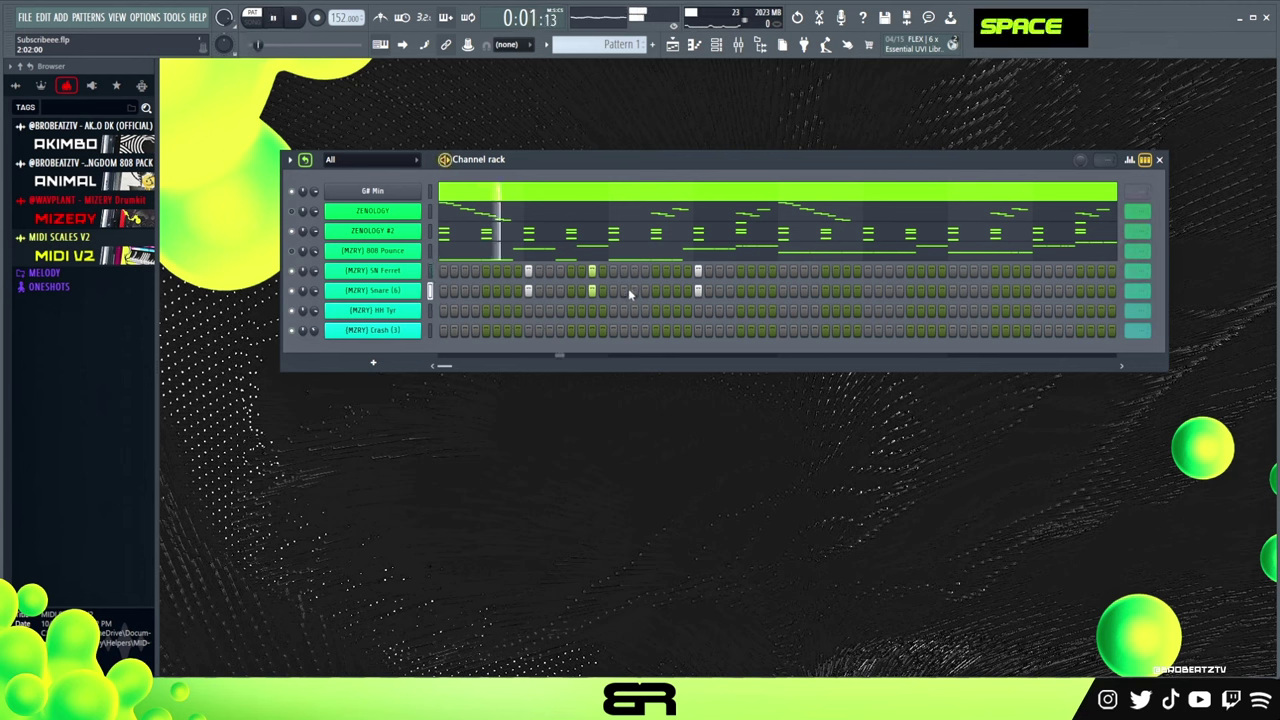
pyautogui.press('space')
pyautogui.scroll(-1, 1136, 271)
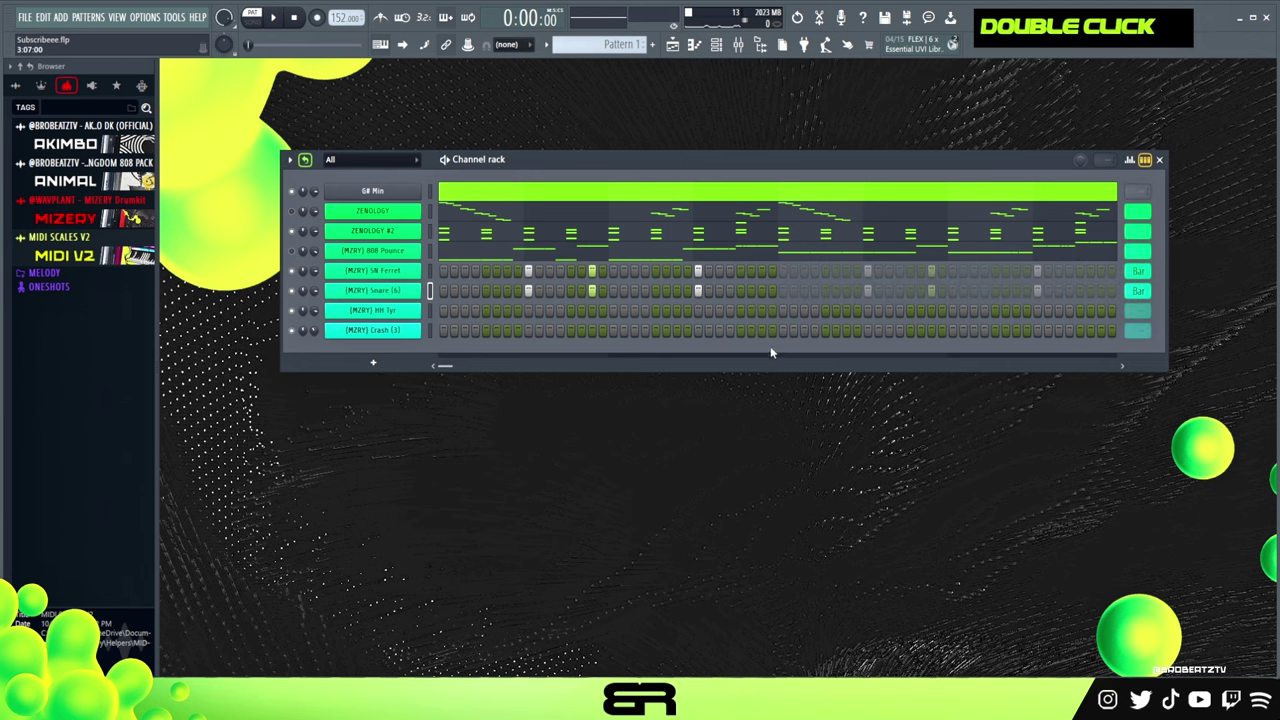
pyautogui.press('space')
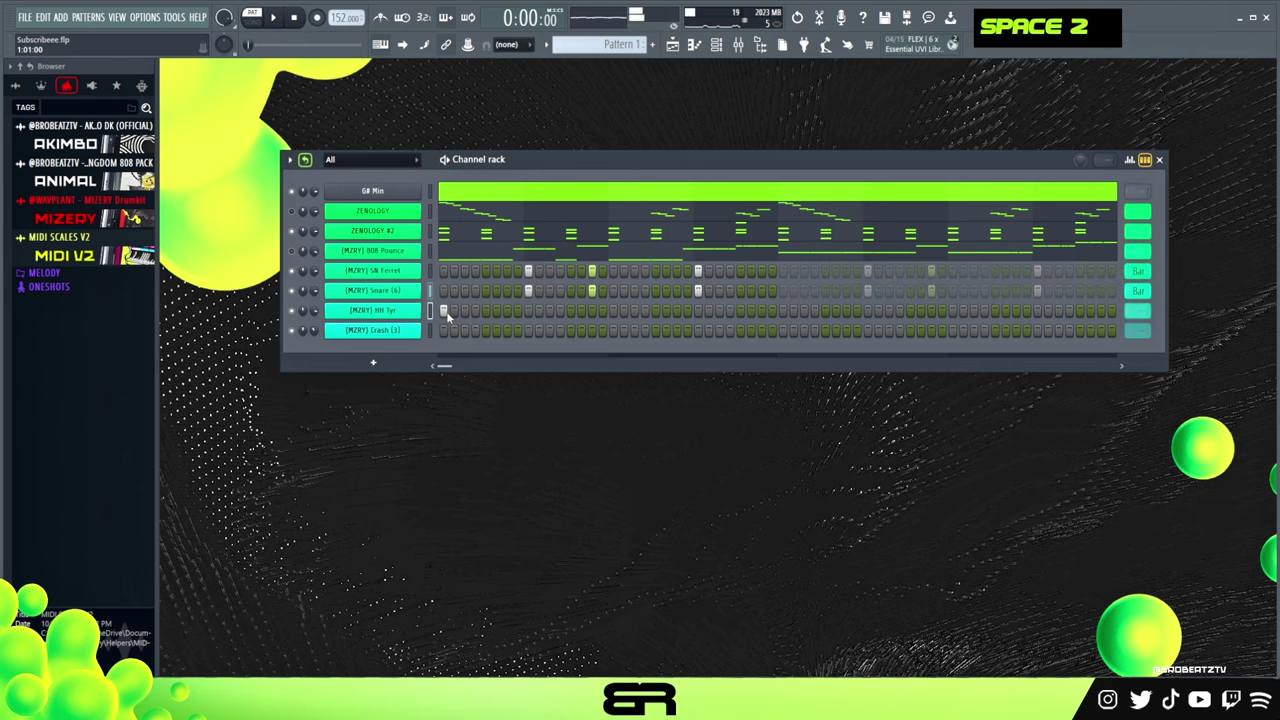
pyautogui.press('space')
pyautogui.rightClick(422, 310)
# Open the HH Tyr notes and raise the first hi-hat note to C#5.
pyautogui.click(445, 308)
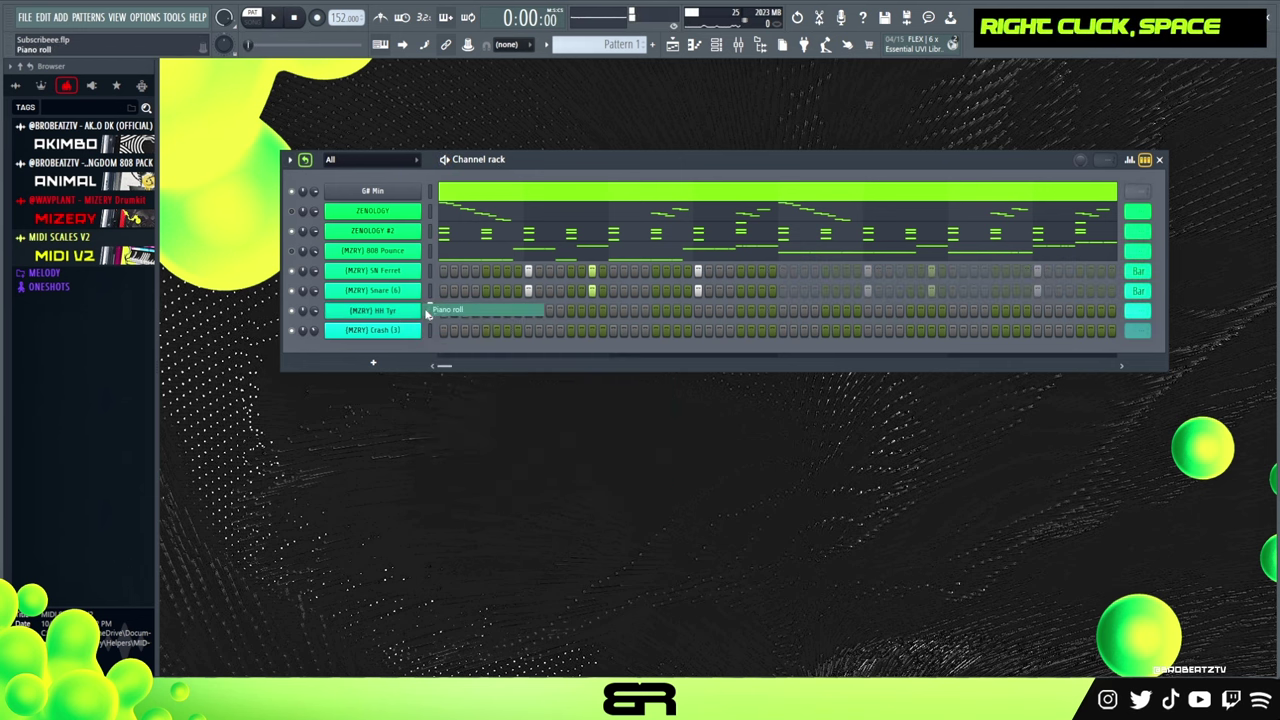
pyautogui.scroll(3, 287, 86)
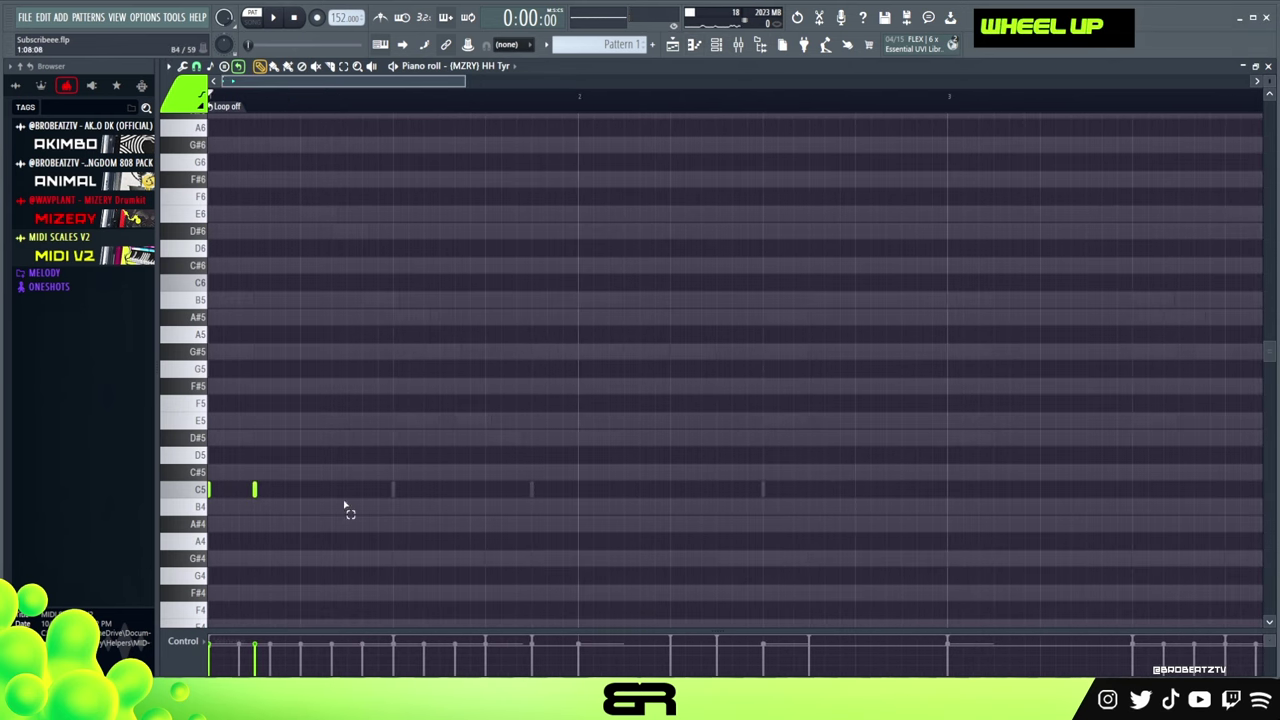
pyautogui.keyDown('ctrl'); pyautogui.click(368, 480); pyautogui.keyUp('ctrl')
pyautogui.hotkey('shift', 'Up')
pyautogui.rightClick(292, 502)
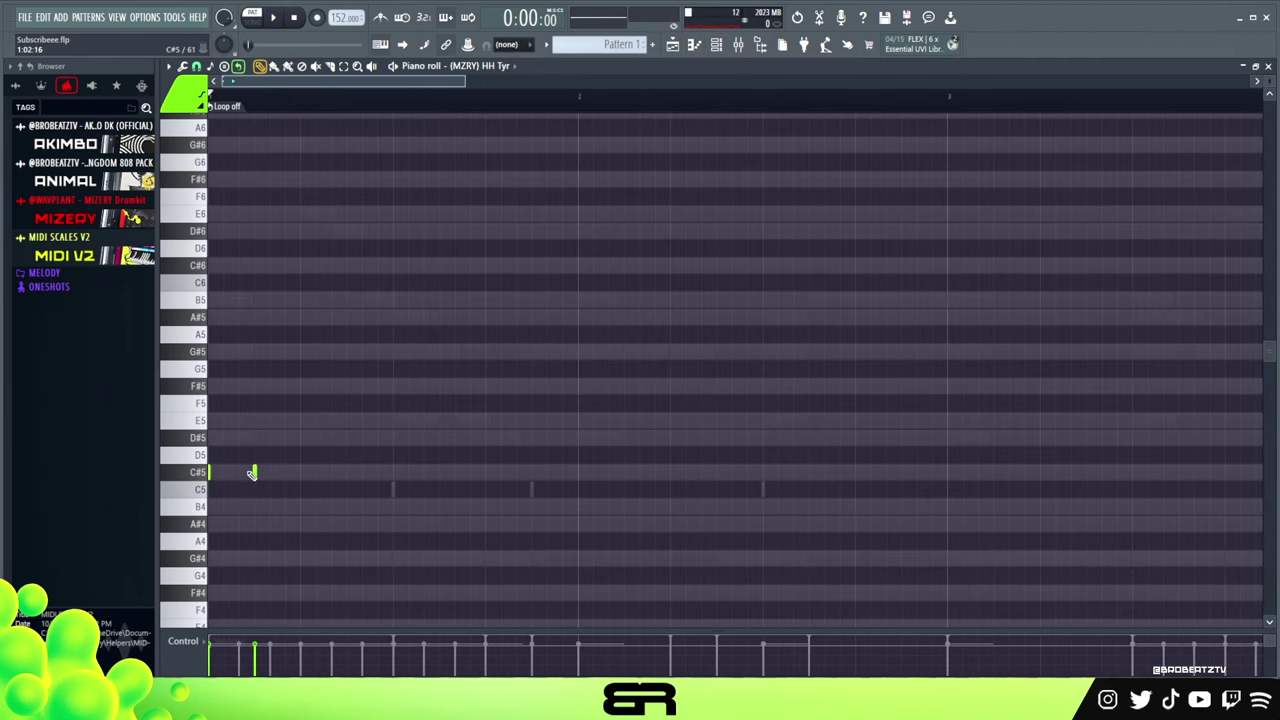
# Try extra C#5 hi-hat notes for a roll, auditioning and deleting the unwanted ones.
pyautogui.doubleClick(239, 474)
pyautogui.press('space')
pyautogui.press('space')
pyautogui.press('space')
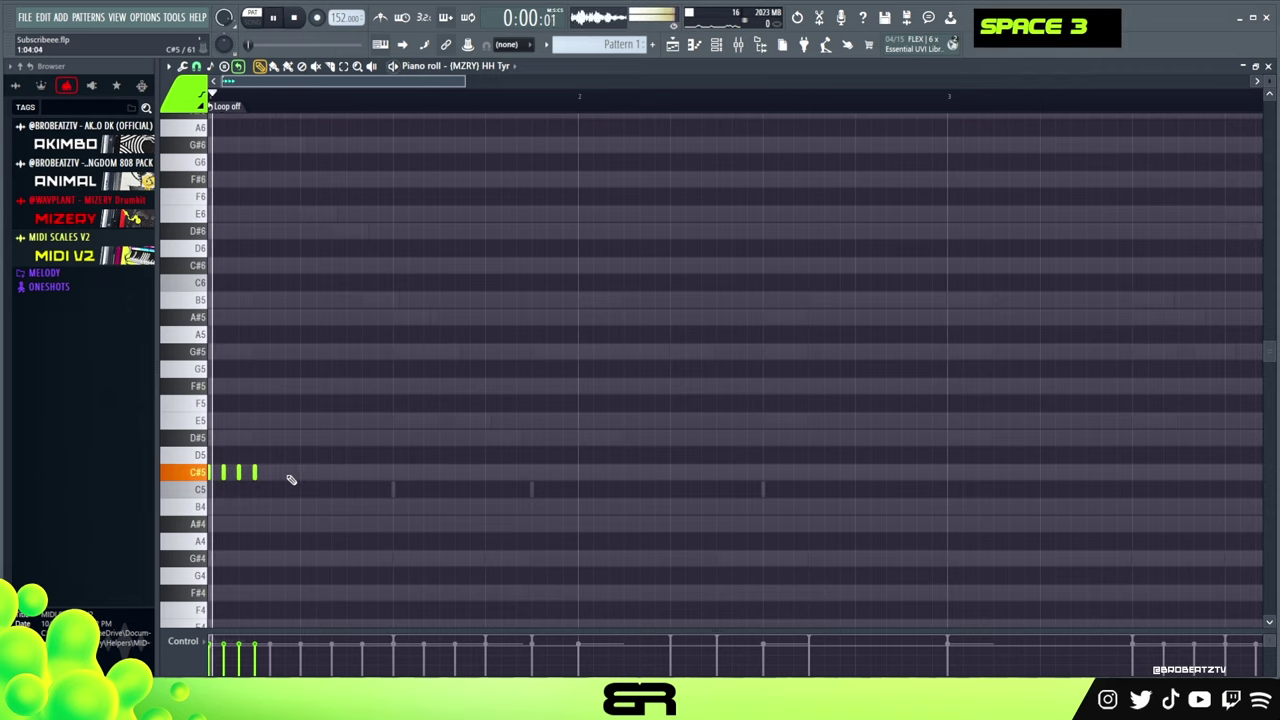
pyautogui.click(300, 474)
pyautogui.press('space')
pyautogui.rightClick(301, 474)
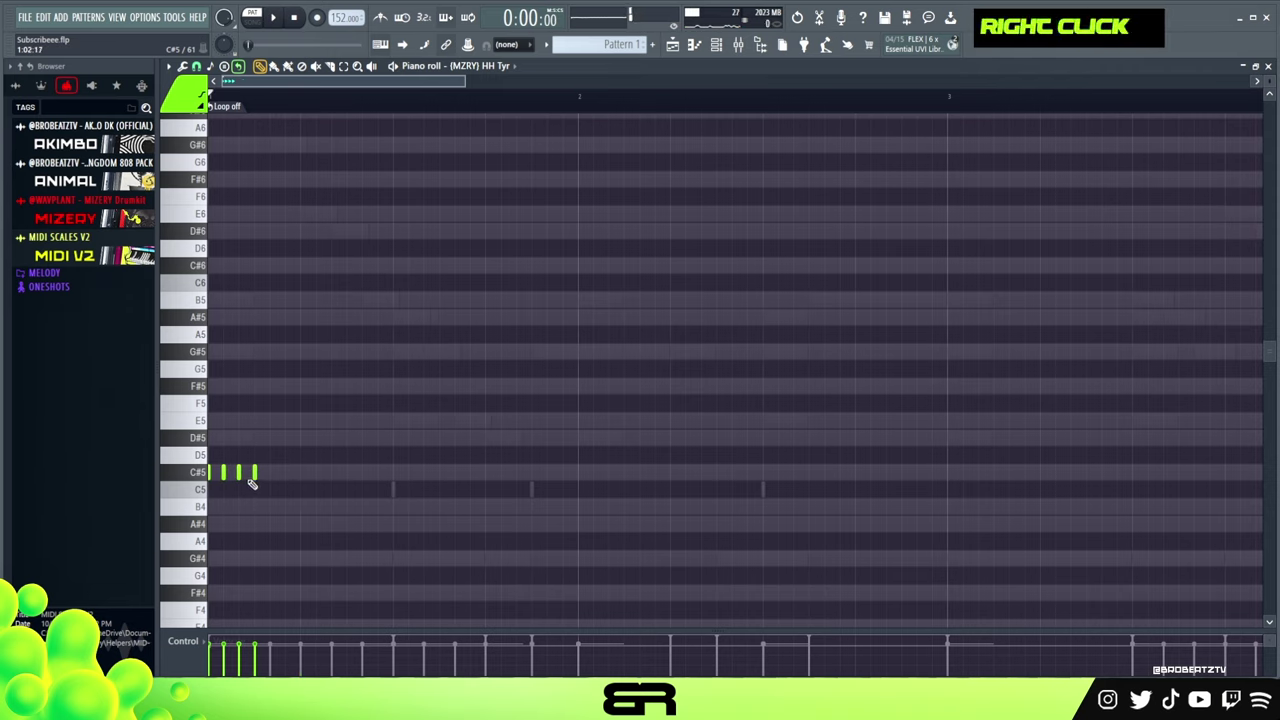
pyautogui.rightClick(239, 474)
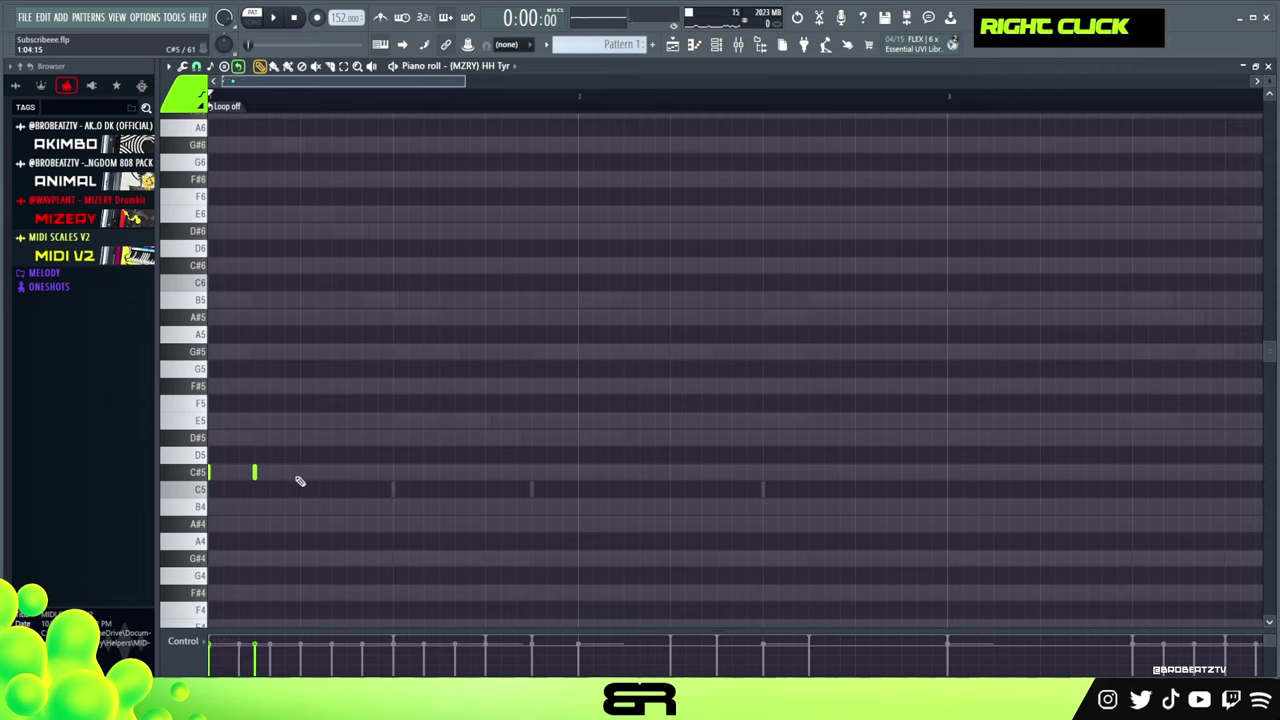
# Lower the velocities of selected hi-hat notes to make softer accents.
pyautogui.keyDown('ctrl'); pyautogui.keyDown('shift'); pyautogui.click(254, 472); pyautogui.keyUp('shift'); pyautogui.keyUp('ctrl')
pyautogui.moveTo(343, 463); pyautogui.dragTo(389, 503)
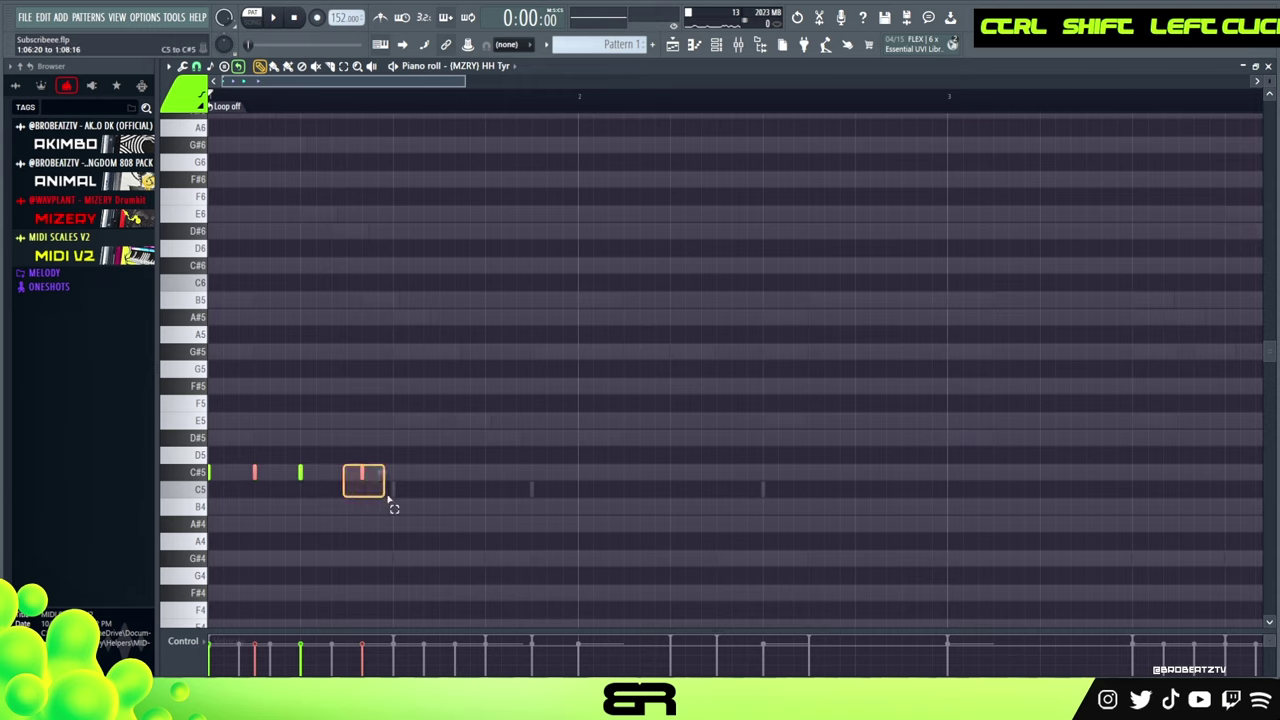
pyautogui.scroll(-5, 418, 496)
pyautogui.moveTo(397, 630); pyautogui.dragTo(437, 297)
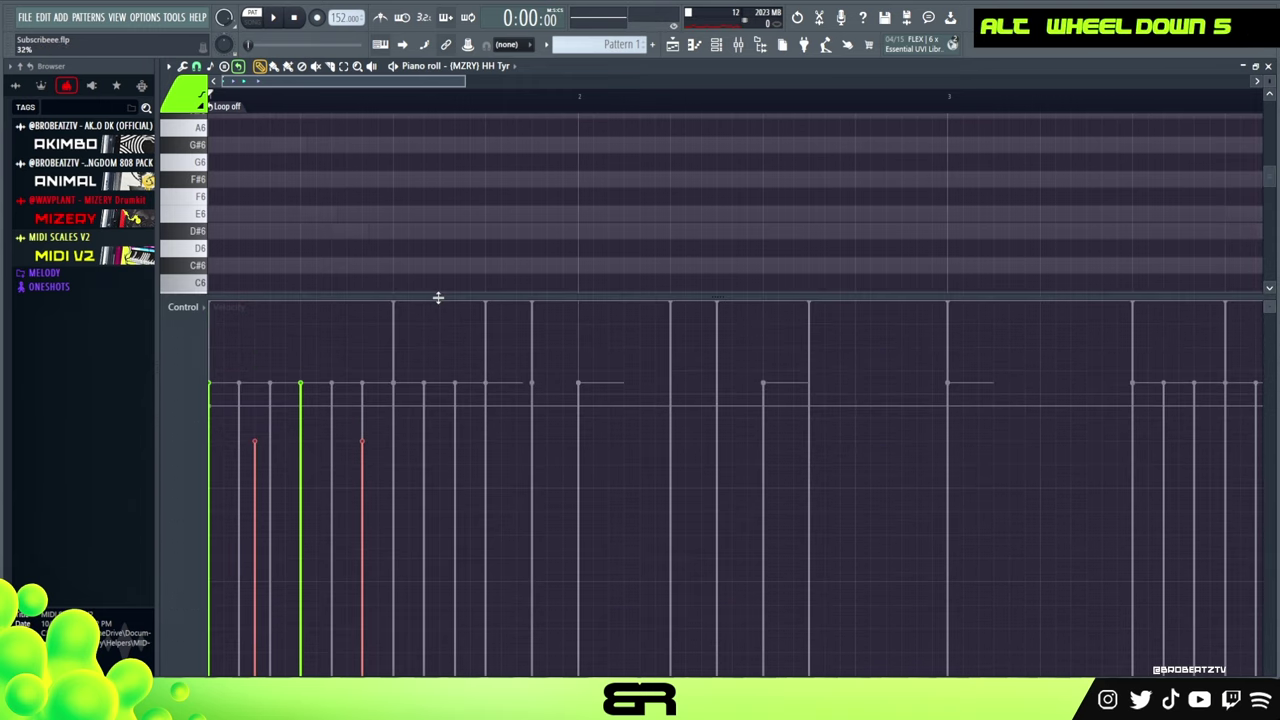
pyautogui.keyDown('alt'); pyautogui.scroll(3, 420, 271); pyautogui.keyUp('alt')
pyautogui.keyDown('alt'); pyautogui.scroll(-2, 421, 271); pyautogui.keyUp('alt')
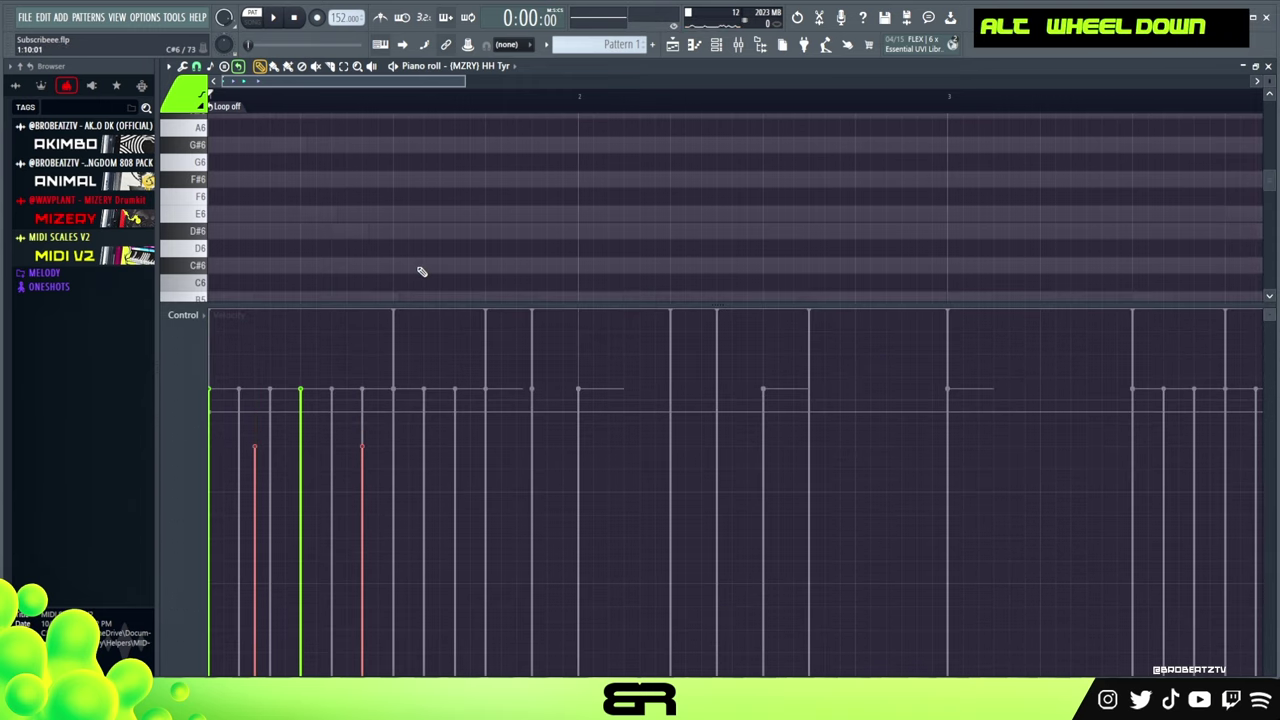
pyautogui.moveTo(420, 305); pyautogui.dragTo(426, 586)
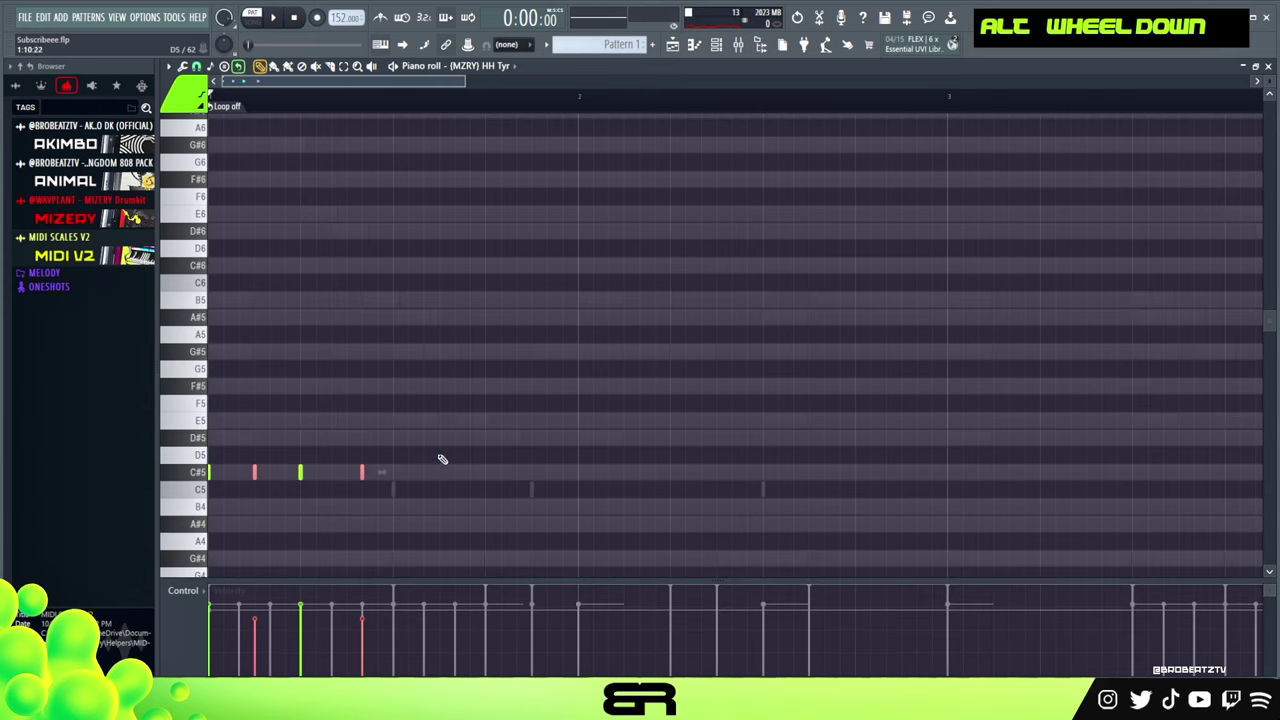
pyautogui.rightClick(393, 489)
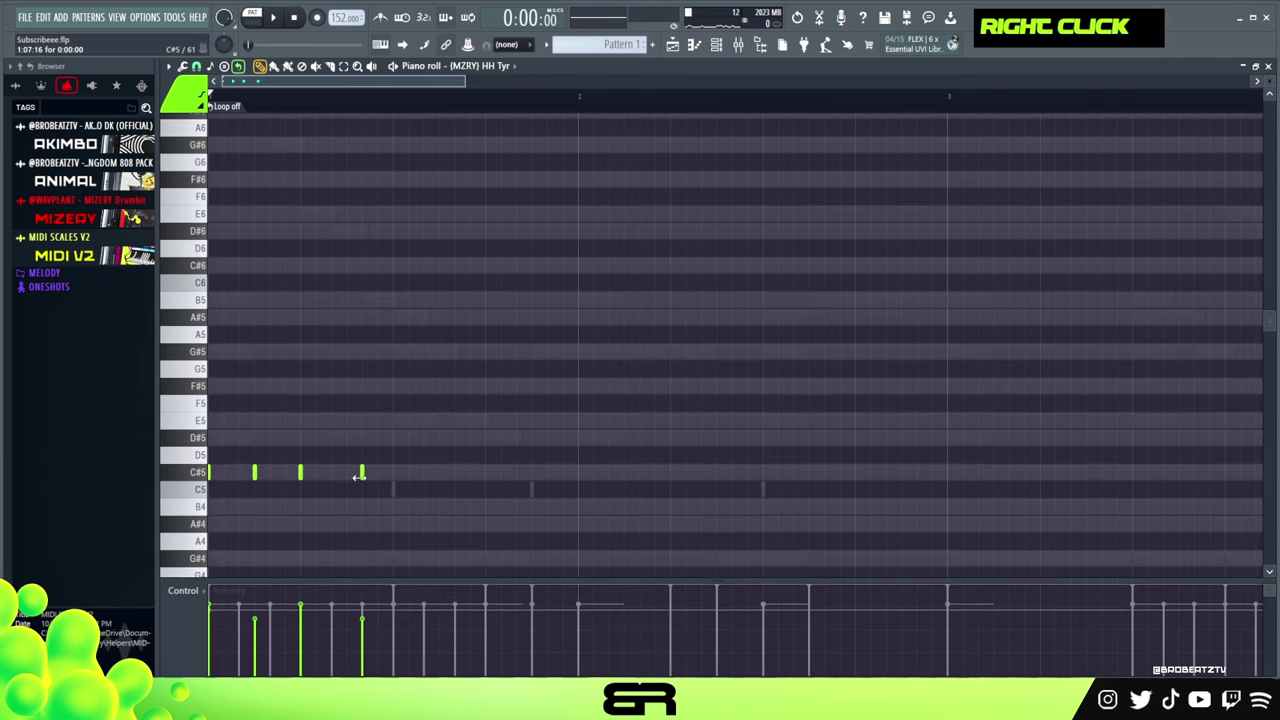
# Build a quick hi-hat roll, switching the grid snap to 1/2 then 1/4 beat.
pyautogui.click(223, 472)
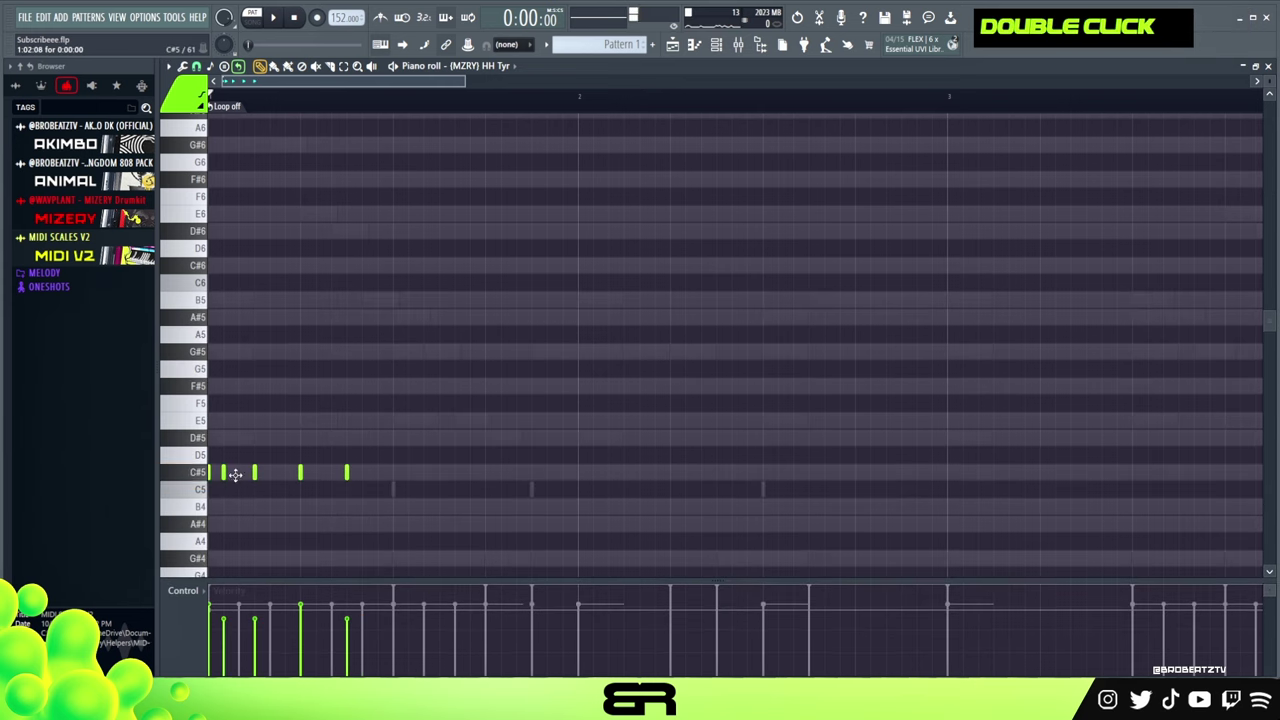
pyautogui.press('space')
pyautogui.press('space')
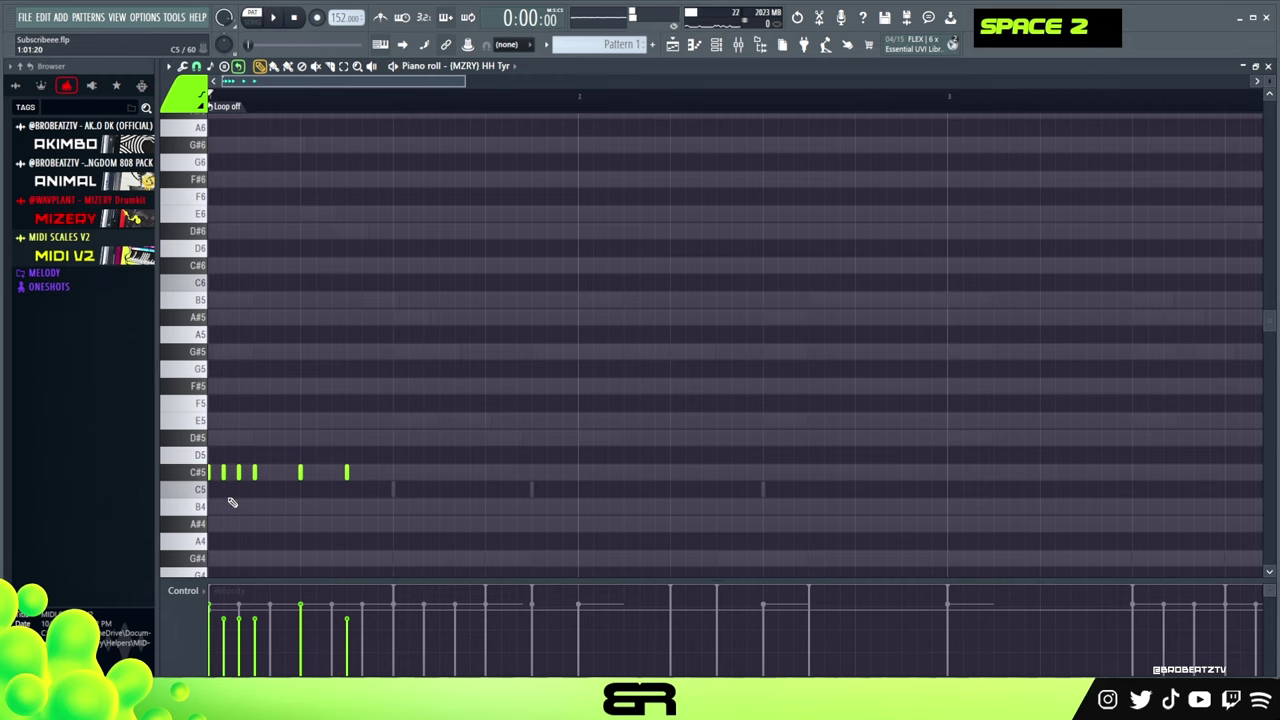
pyautogui.rightClick(238, 474)
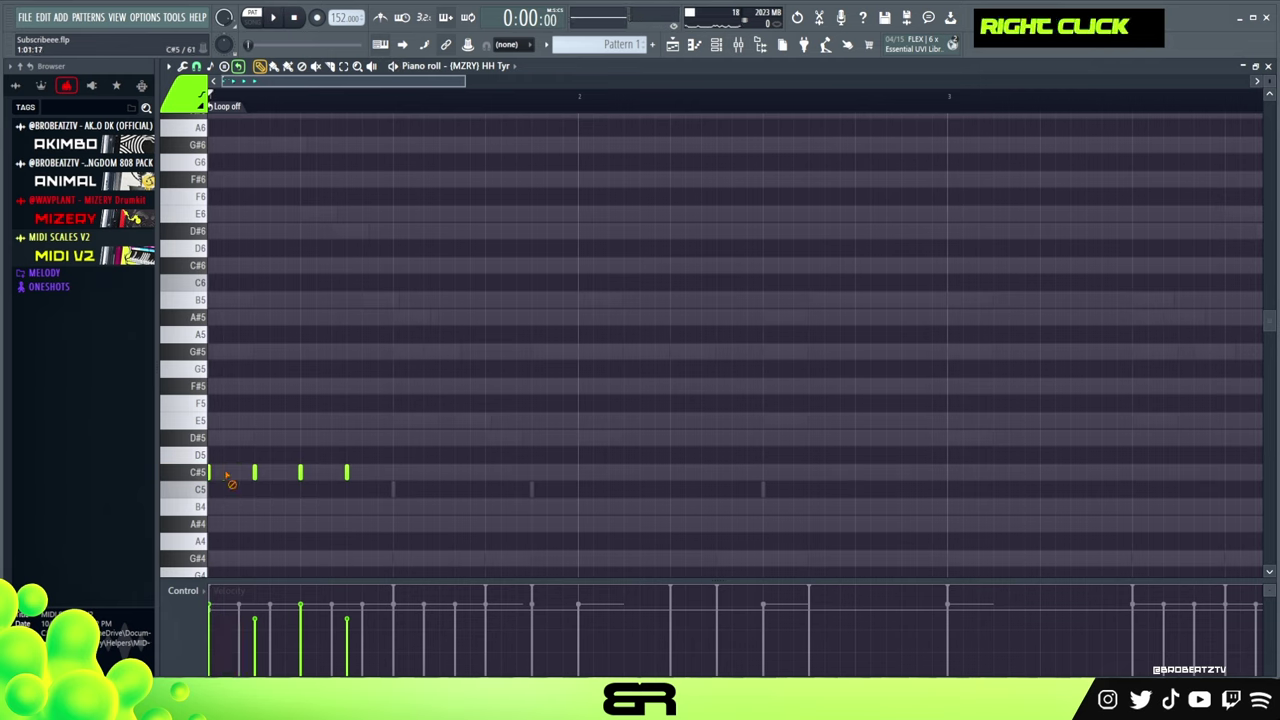
pyautogui.click(197, 66)
pyautogui.click(215, 241)
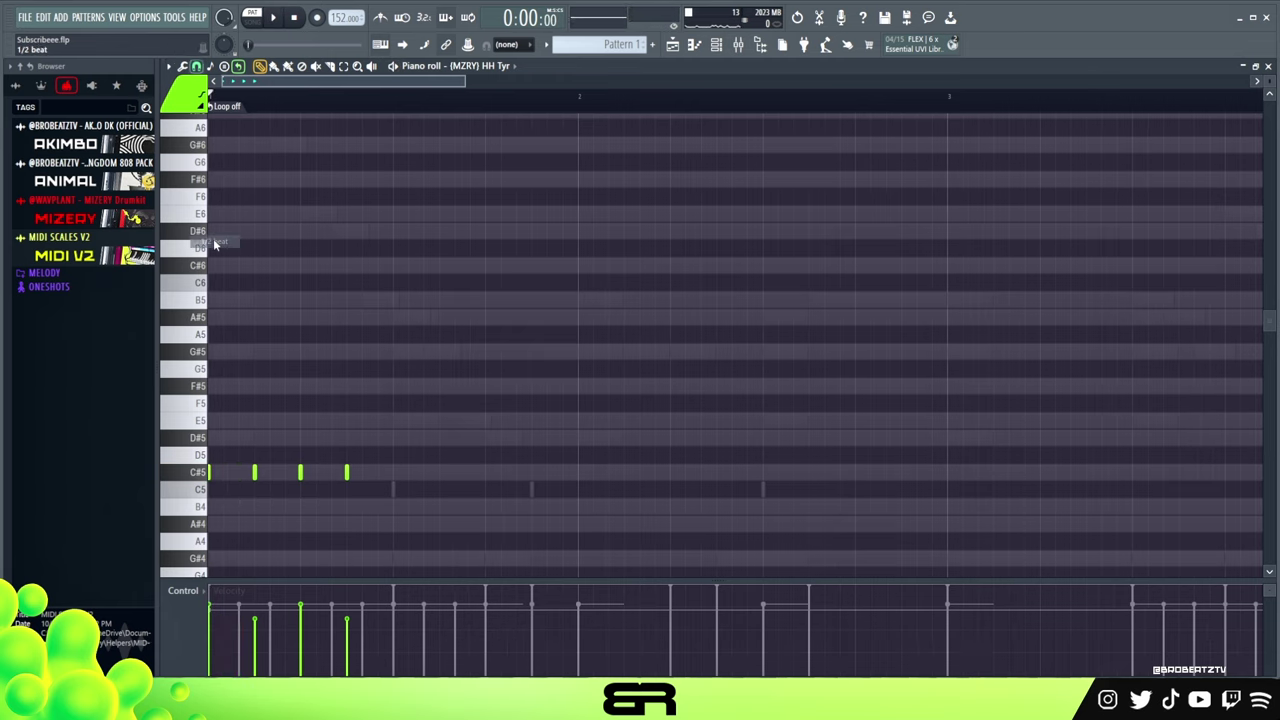
pyautogui.click(198, 68)
pyautogui.click(212, 228)
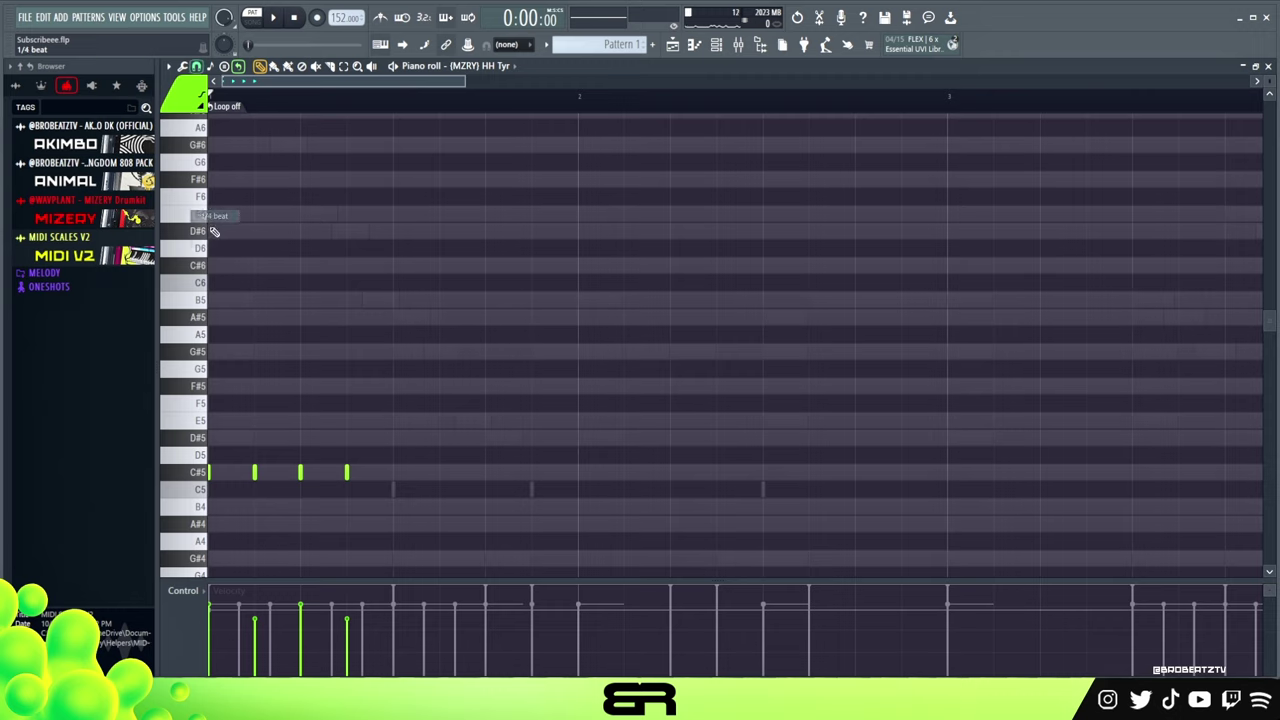
pyautogui.click(231, 471)
pyautogui.press('space')
pyautogui.press('space')
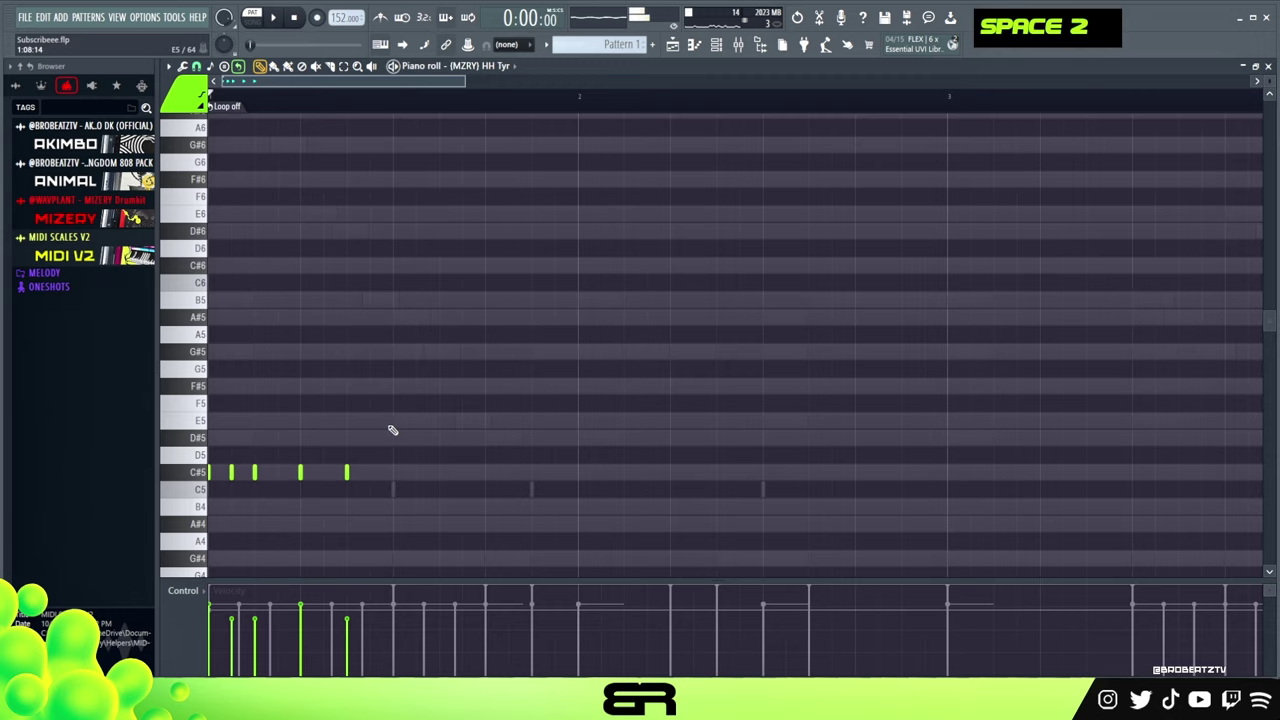
# Duplicate the hi-hat notes across about four bars, removing a stray copy, and play it back.
pyautogui.moveTo(393, 446); pyautogui.dragTo(304, 496)
pyautogui.keyDown('shift'); pyautogui.click(300, 473); pyautogui.keyUp('shift')
pyautogui.moveTo(511, 431)
pyautogui.mouseDown()
pyautogui.moveTo(274, 517)
pyautogui.moveTo(451, 486)
pyautogui.moveTo(858, 480)
pyautogui.mouseUp()
pyautogui.rightClick(948, 473)
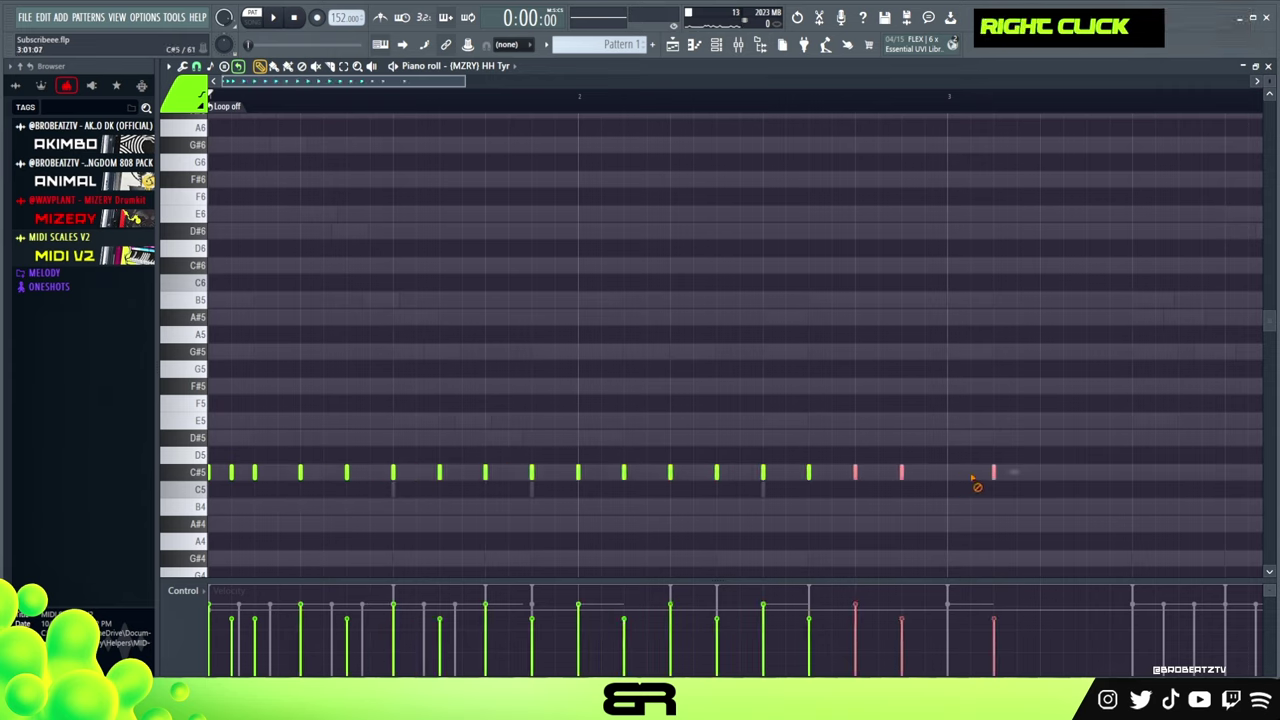
pyautogui.keyDown('ctrl'); pyautogui.rightClick(962, 432); pyautogui.keyUp('ctrl')
pyautogui.press('space')
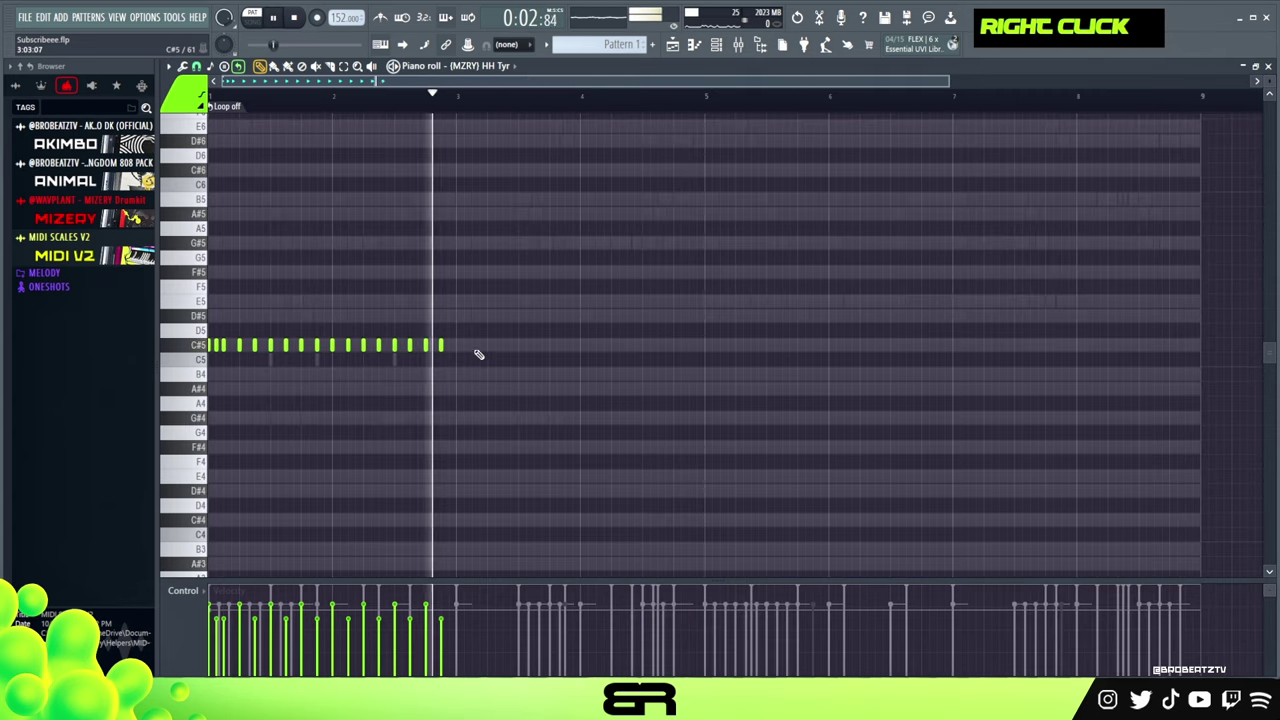
pyautogui.press('space')
pyautogui.moveTo(479, 335)
pyautogui.mouseDown()
pyautogui.moveTo(268, 357)
pyautogui.moveTo(476, 350)
pyautogui.mouseUp()
pyautogui.rightClick(505, 400)
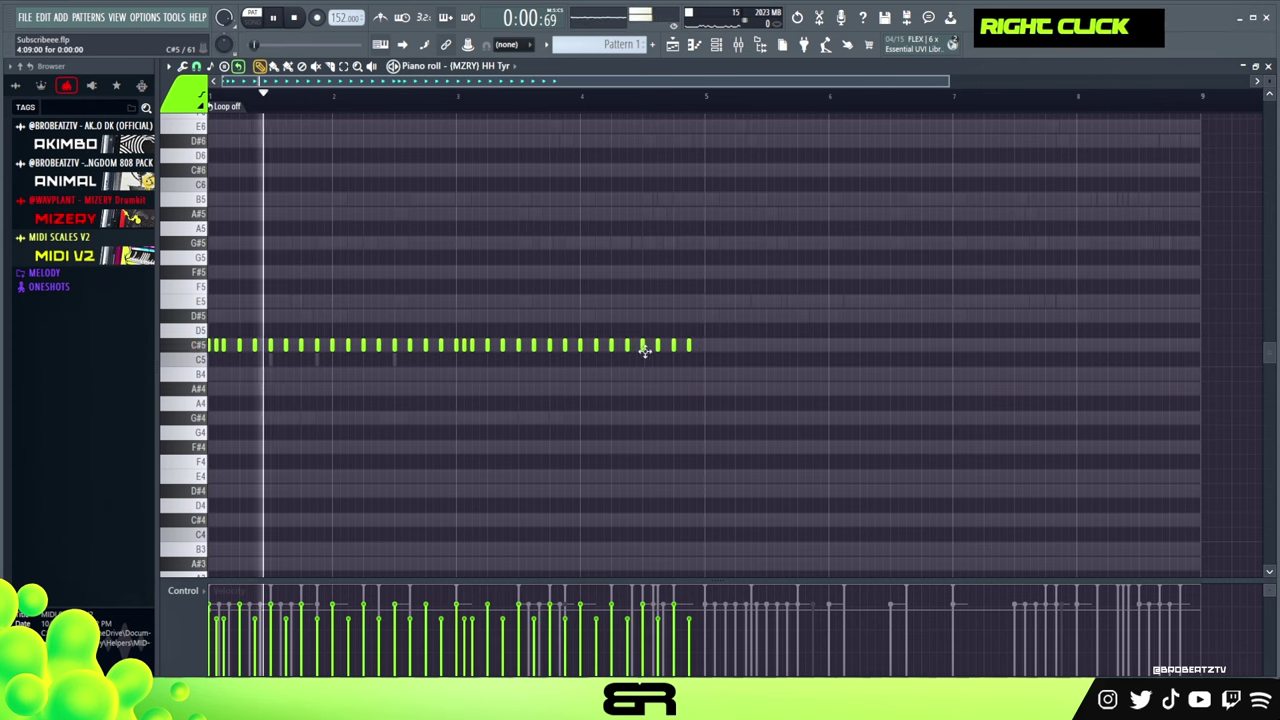
pyautogui.hotkey('ctrl', '2')
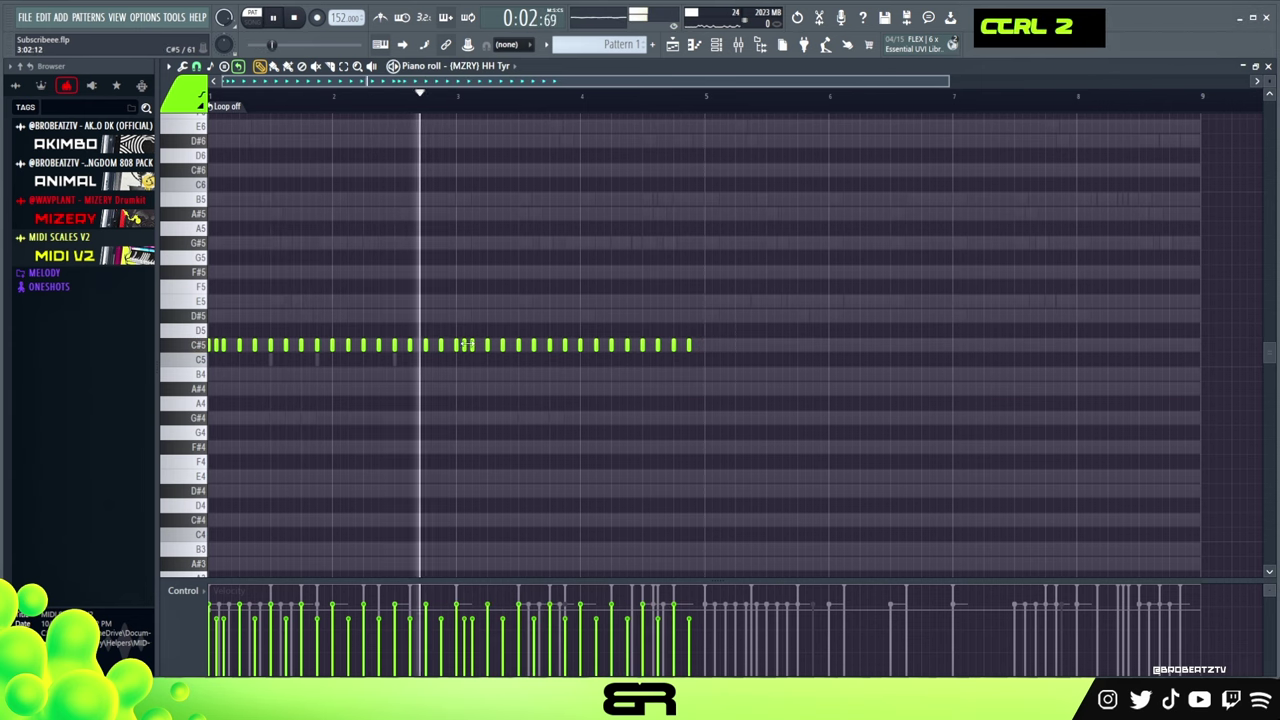
# Show the Channel rack with all patterns, play the beat, and nudge the window lower.
pyautogui.press('F6')
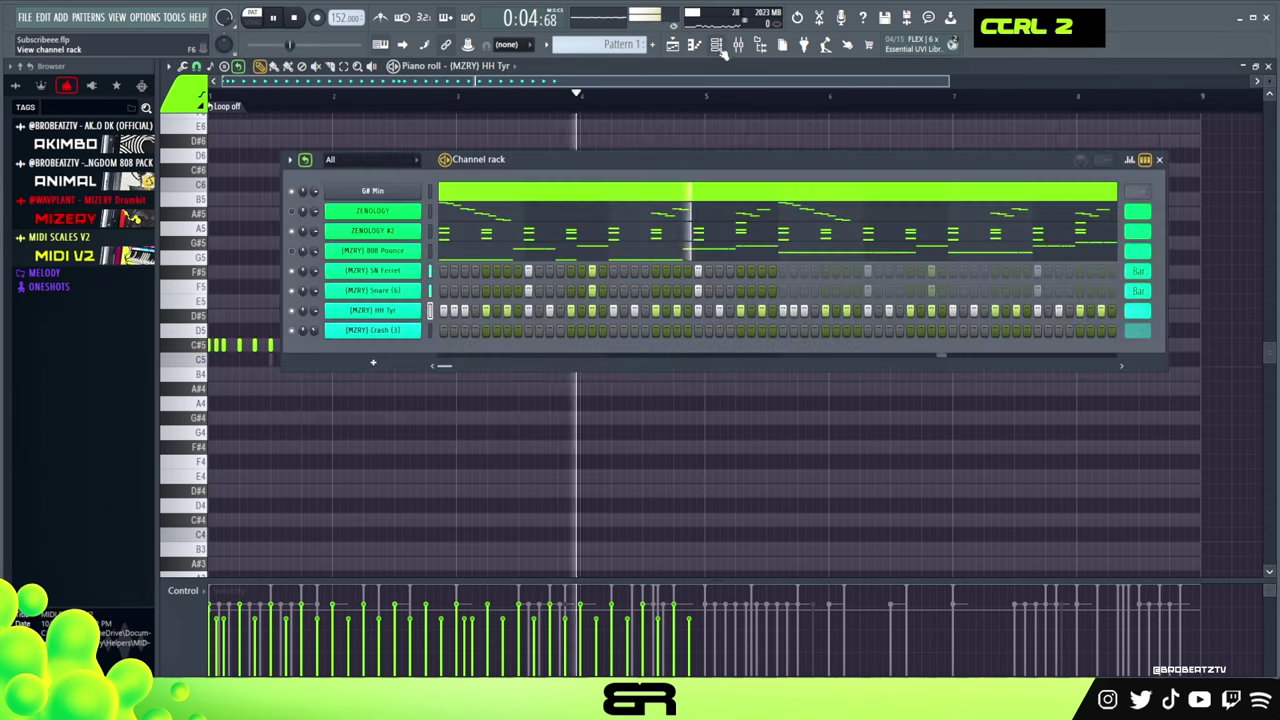
pyautogui.press('space')
pyautogui.scroll(-1, 1137, 311)
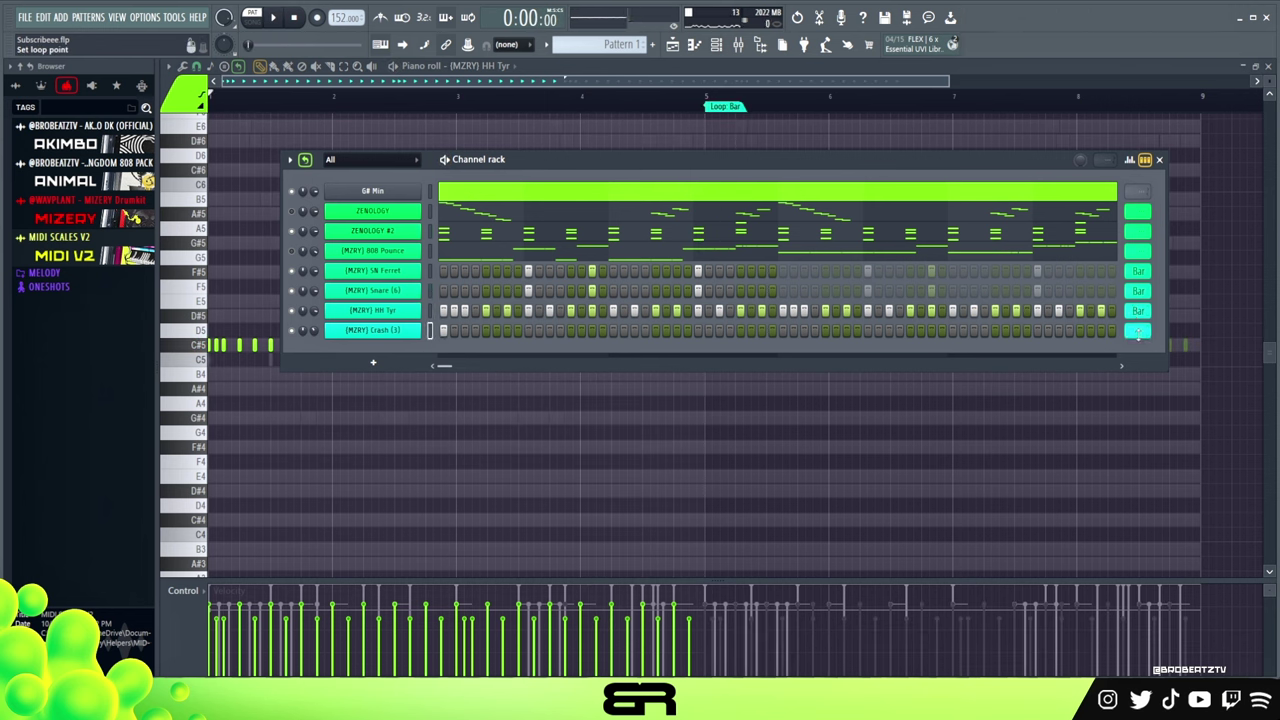
pyautogui.press('space')
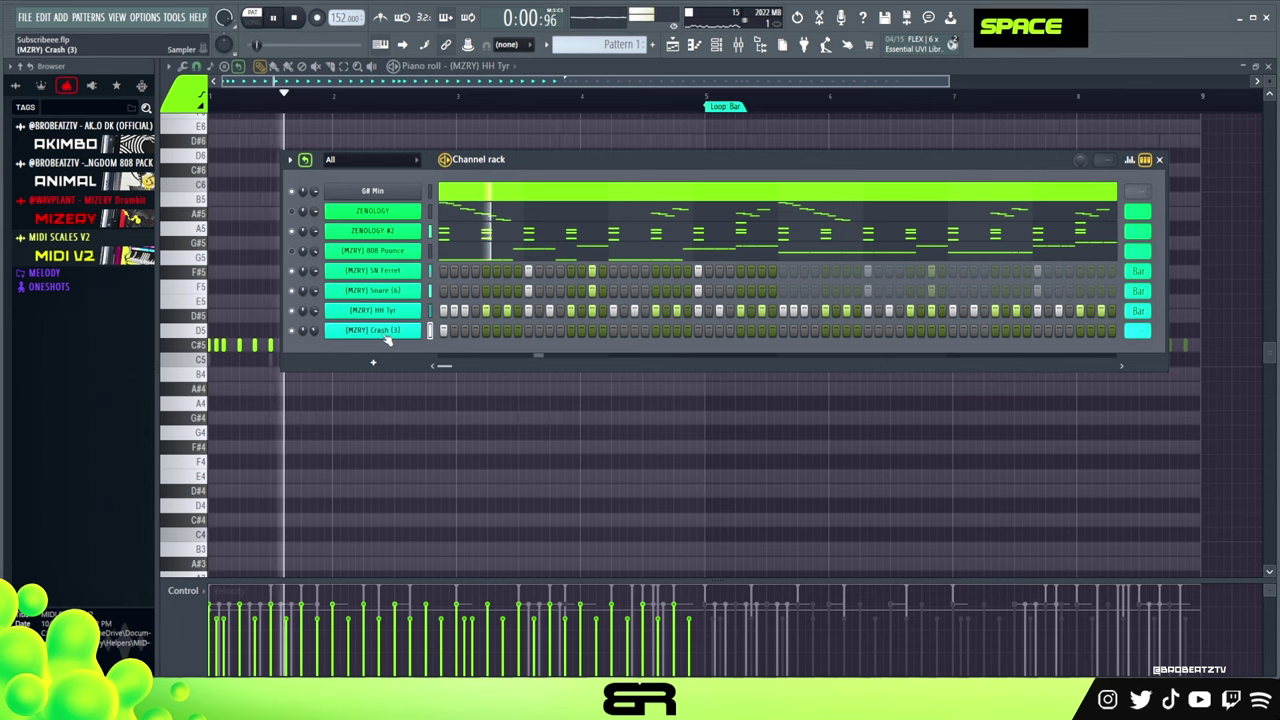
pyautogui.press('space')
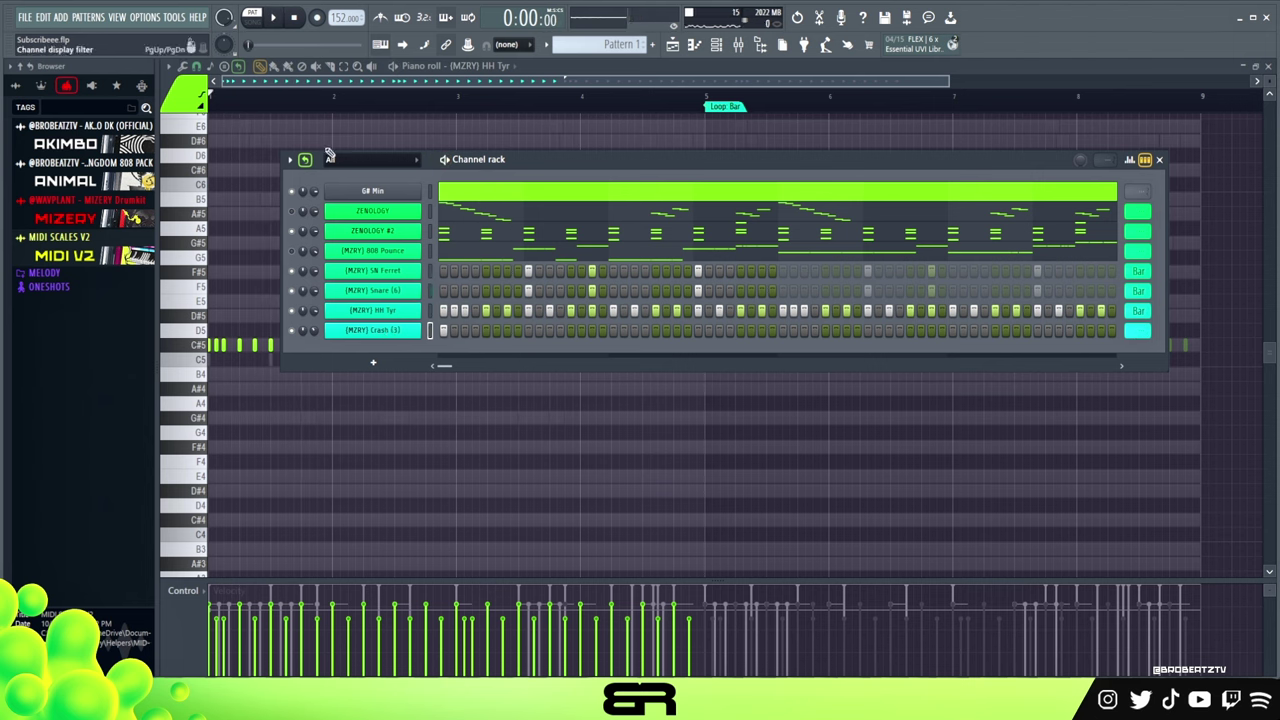
pyautogui.moveTo(502, 165); pyautogui.dragTo(498, 170)
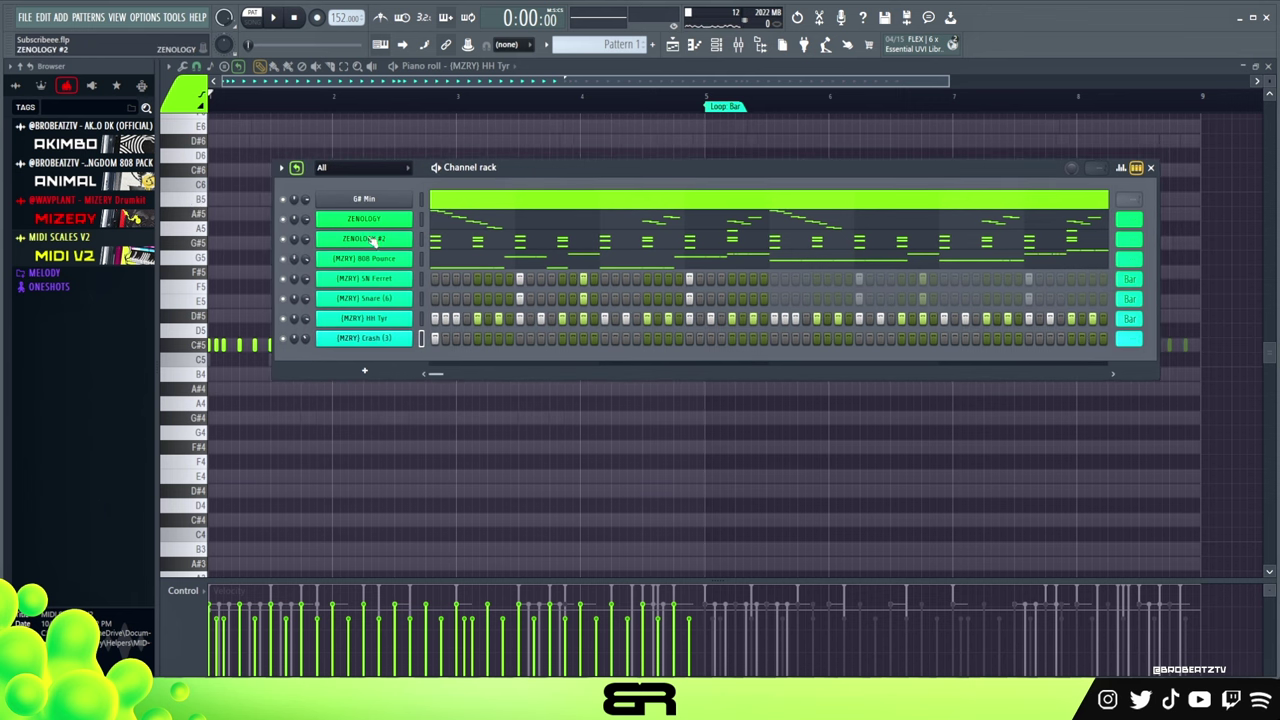
# With the full beat playing, add extra hits to the (MZRY) Snare (6) steps, then stop.
pyautogui.moveTo(518, 176); pyautogui.dragTo(498, 212)
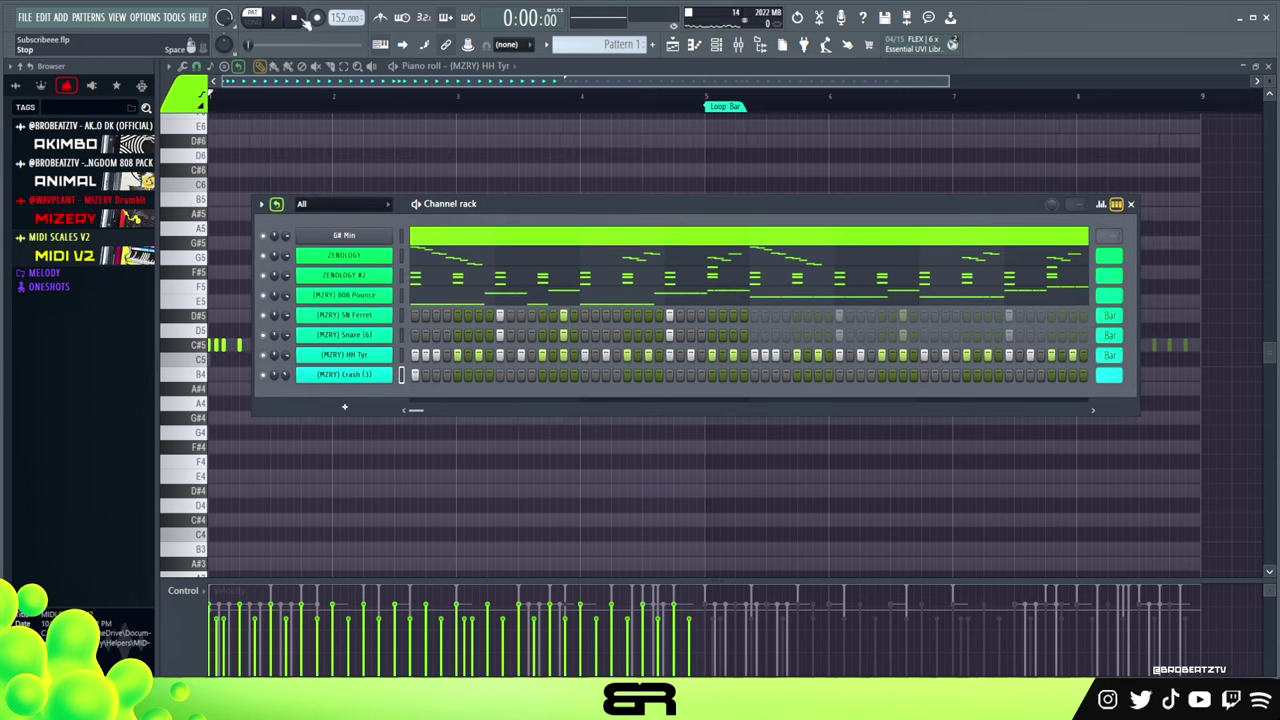
pyautogui.press('space')
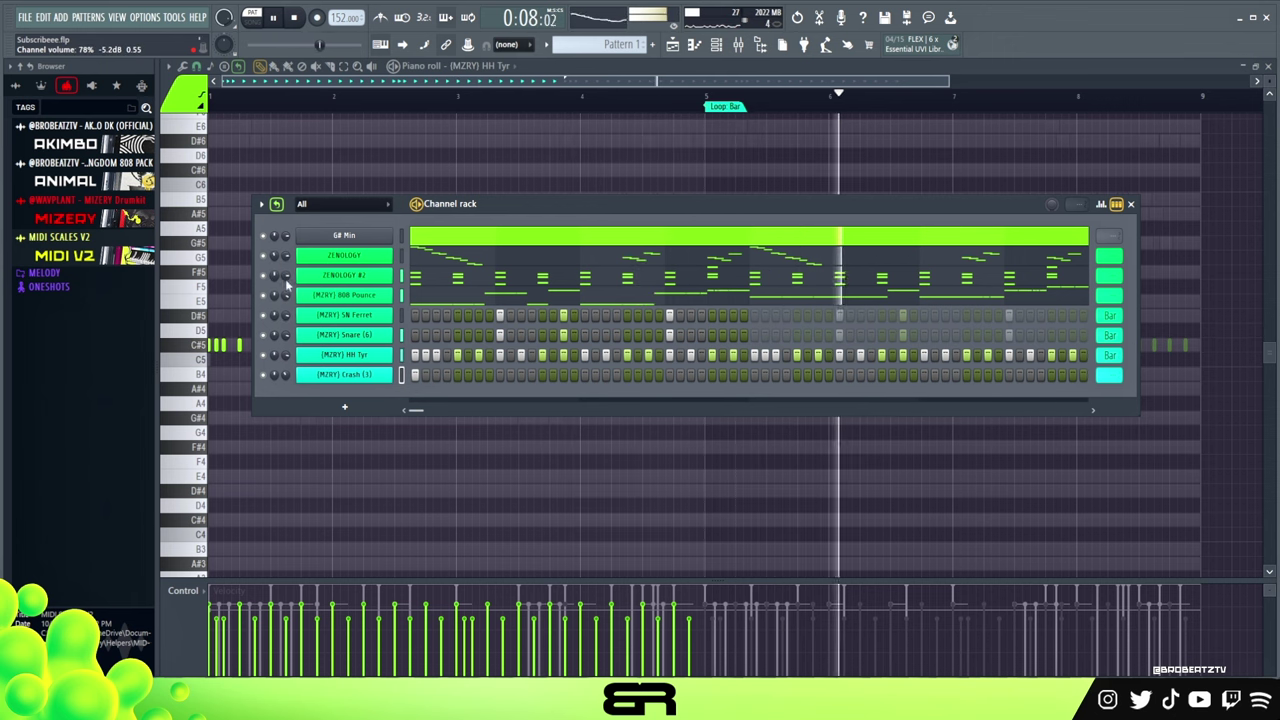
pyautogui.moveTo(559, 204); pyautogui.dragTo(565, 274)
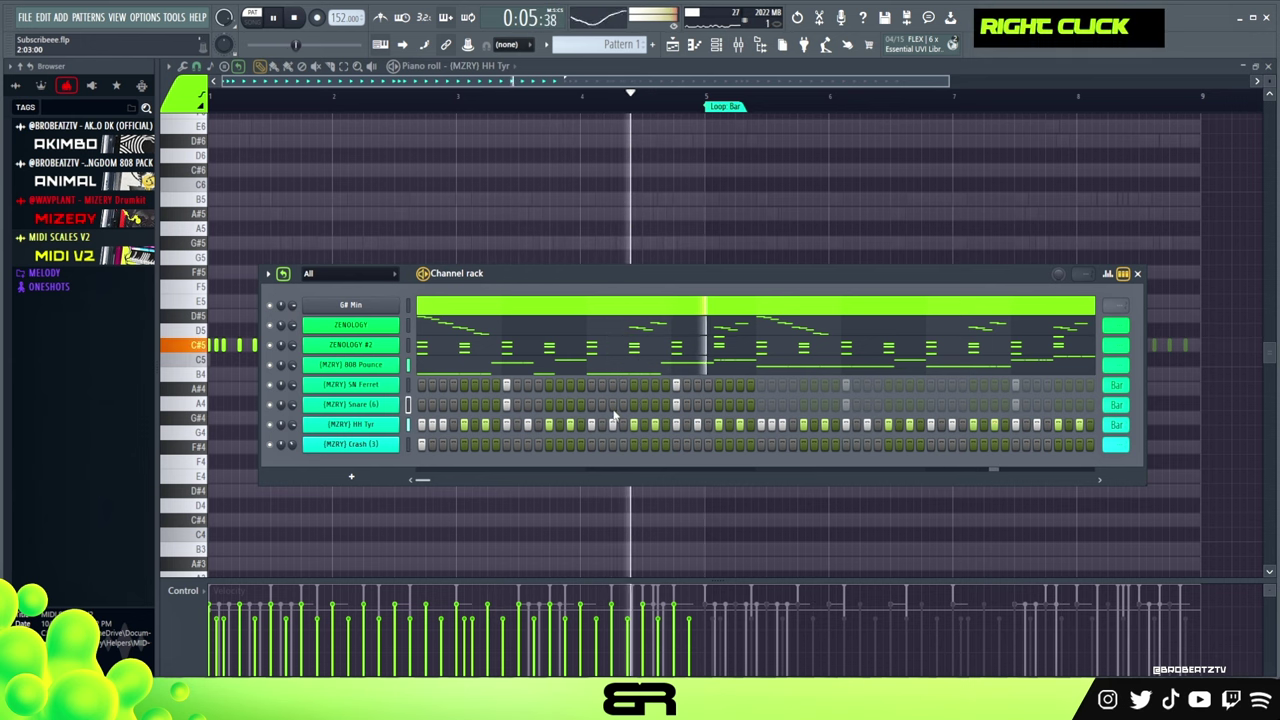
pyautogui.click(612, 404)
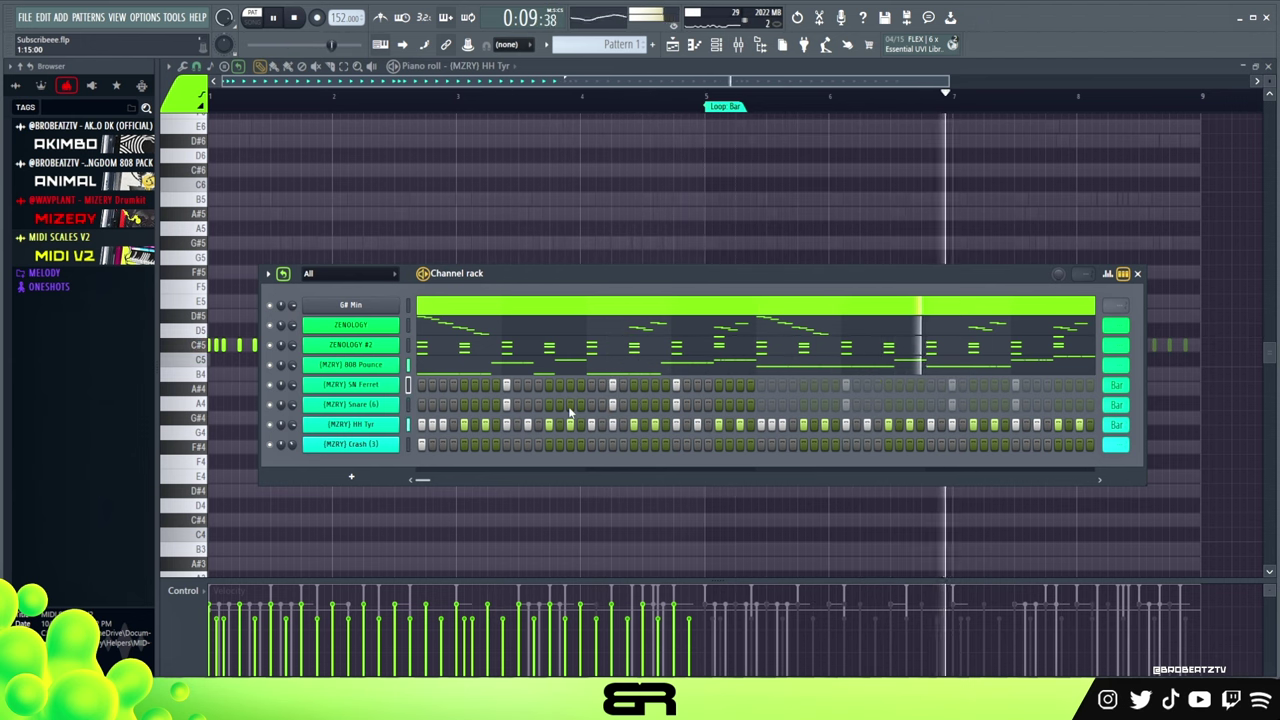
pyautogui.doubleClick(569, 404)
pyautogui.rightClick(617, 410)
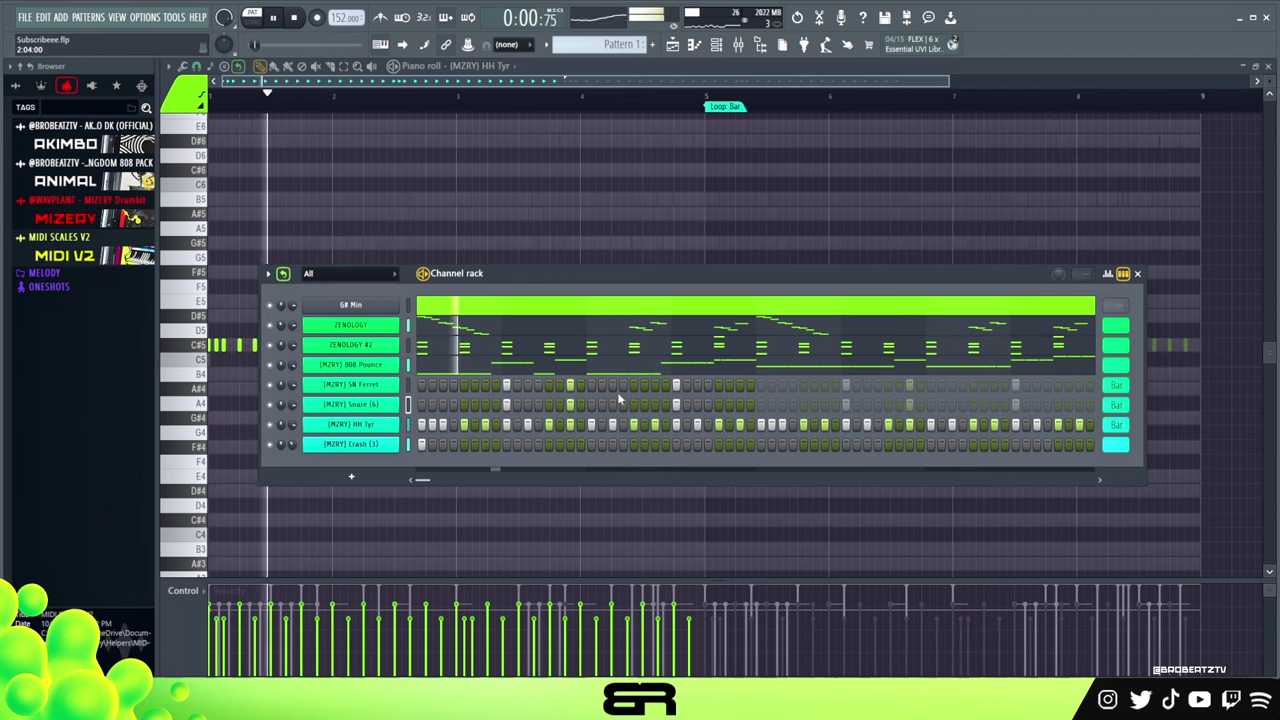
pyautogui.press('space')
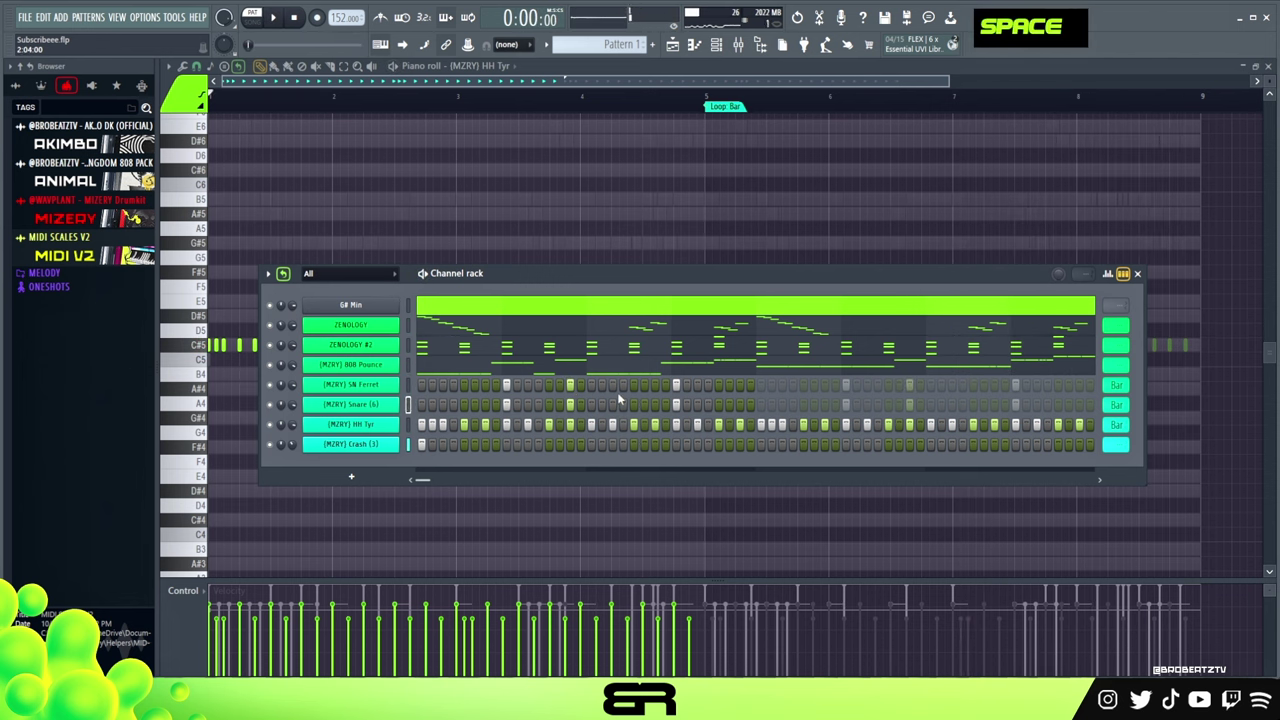